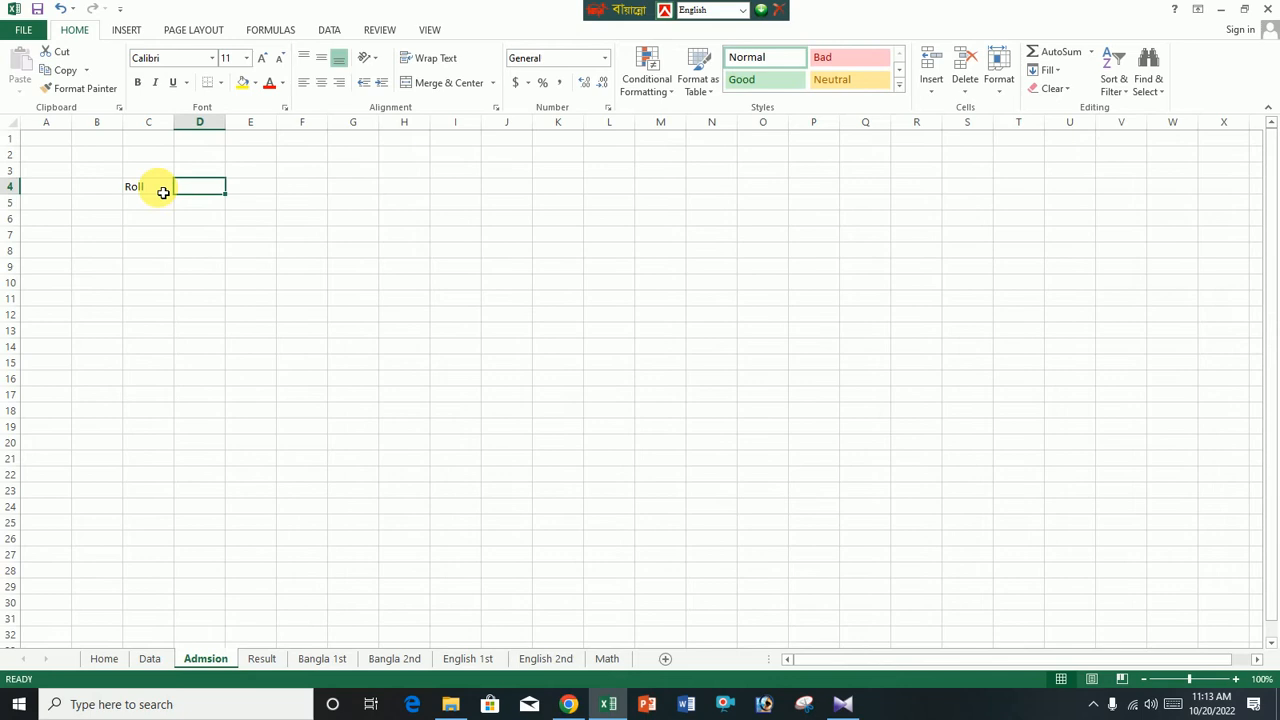
# Add the headings Student, F Name, M Name, Adress and Contact in row 4, following the Roll heading
pyautogui.write('Student')
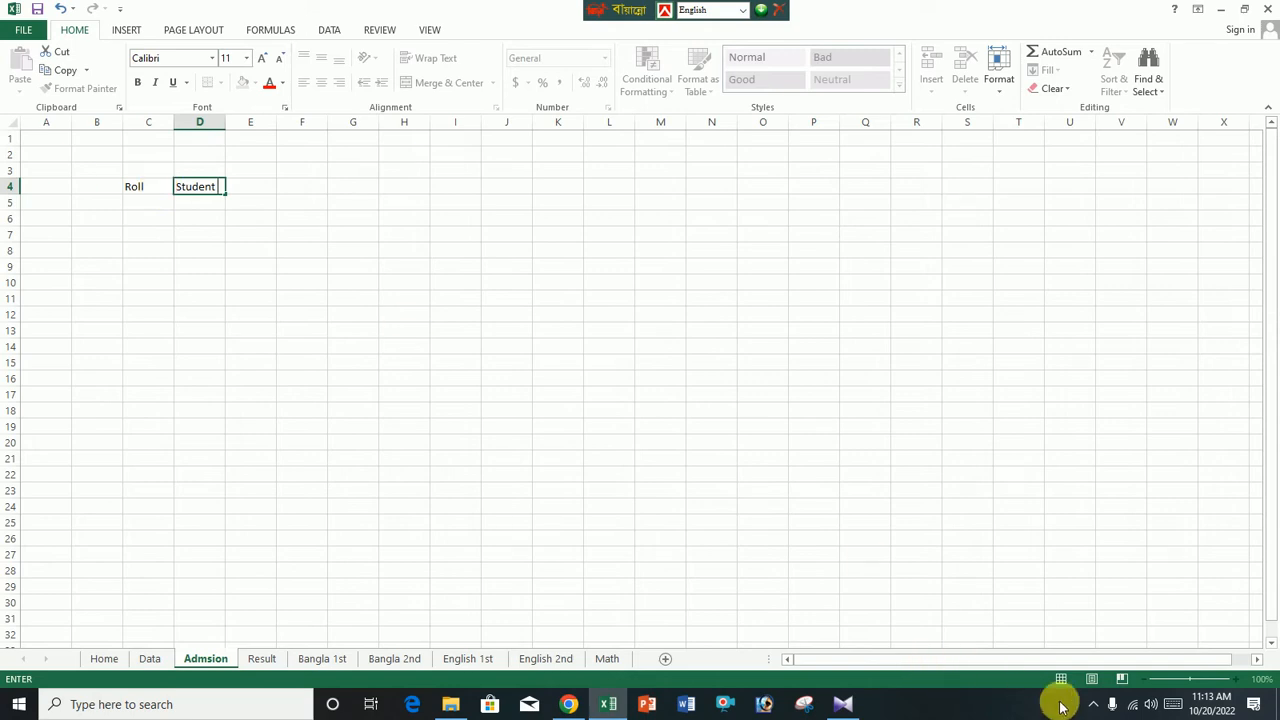
pyautogui.click(1093, 704)
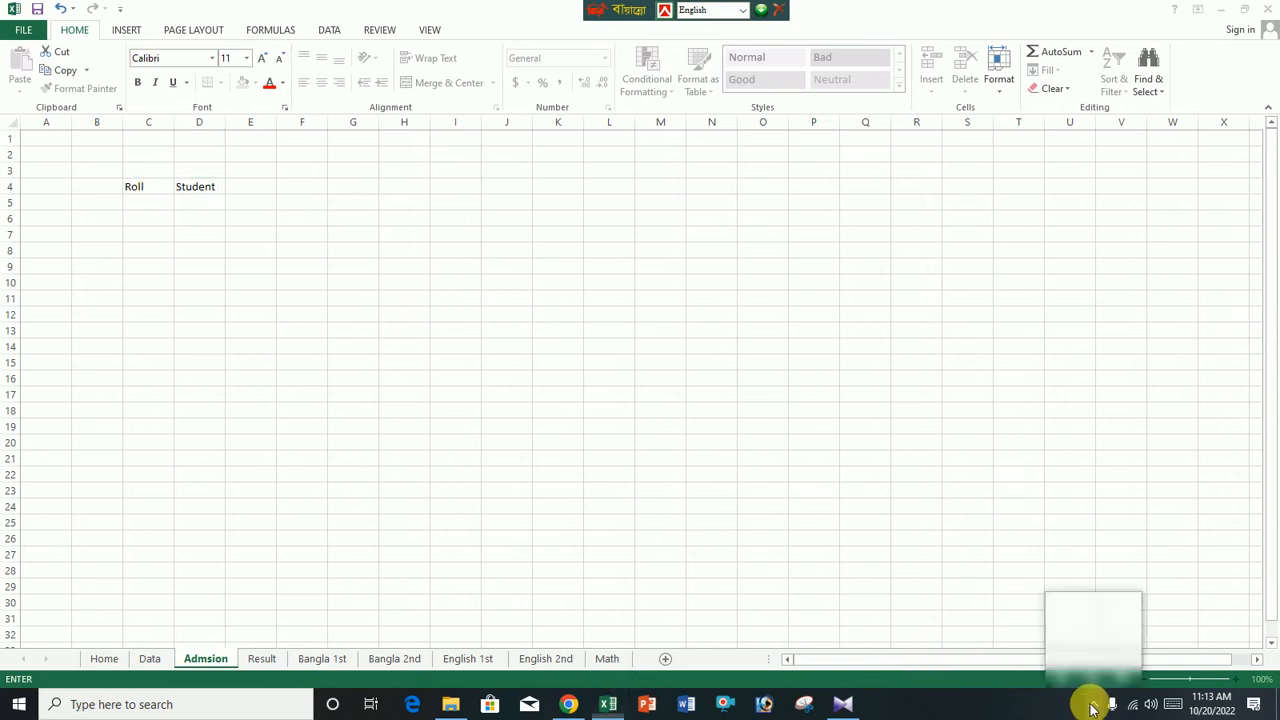
pyautogui.click(255, 186)
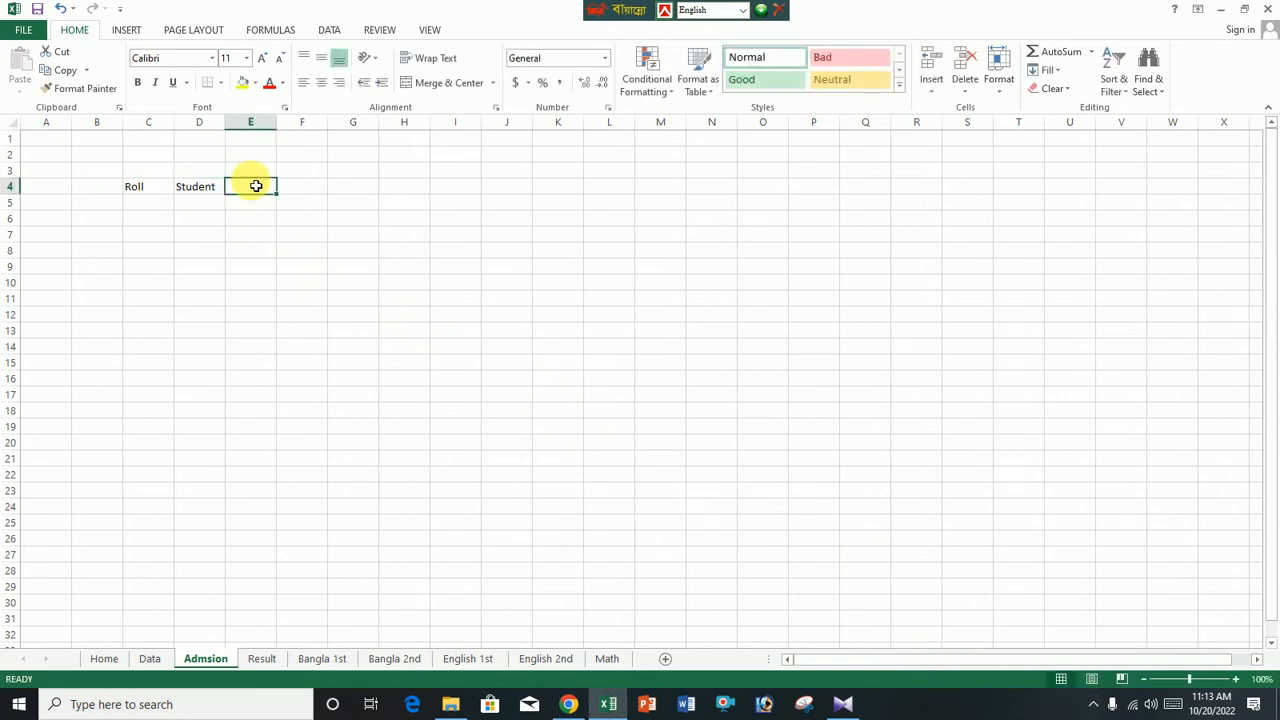
pyautogui.write('F')
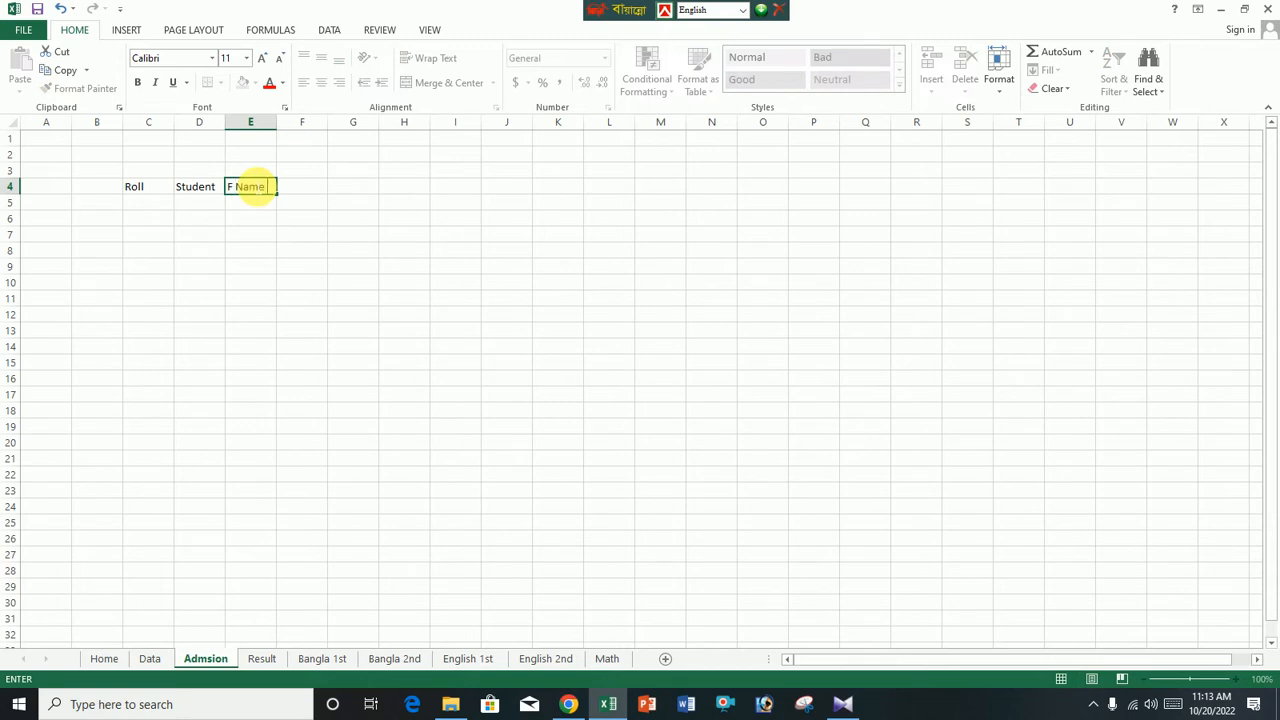
pyautogui.write(' Name')
pyautogui.press('Tab')
pyautogui.write('M')
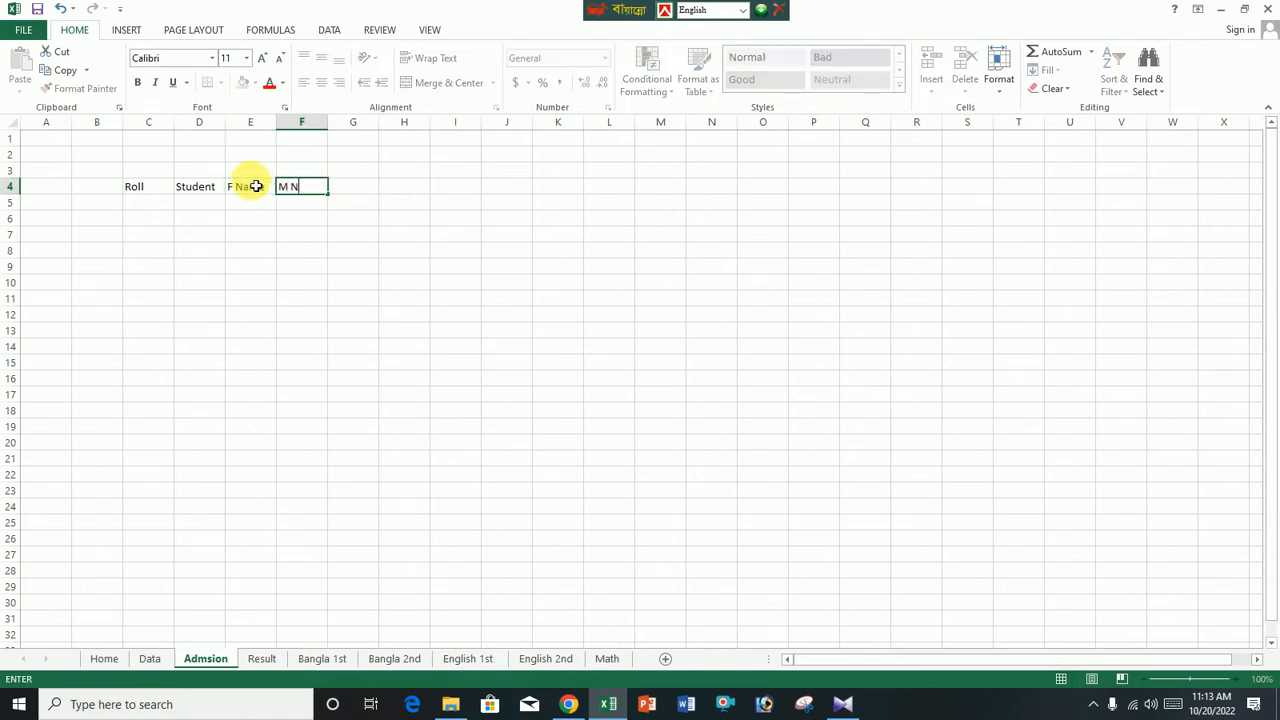
pyautogui.press('Tab')
pyautogui.write('A')
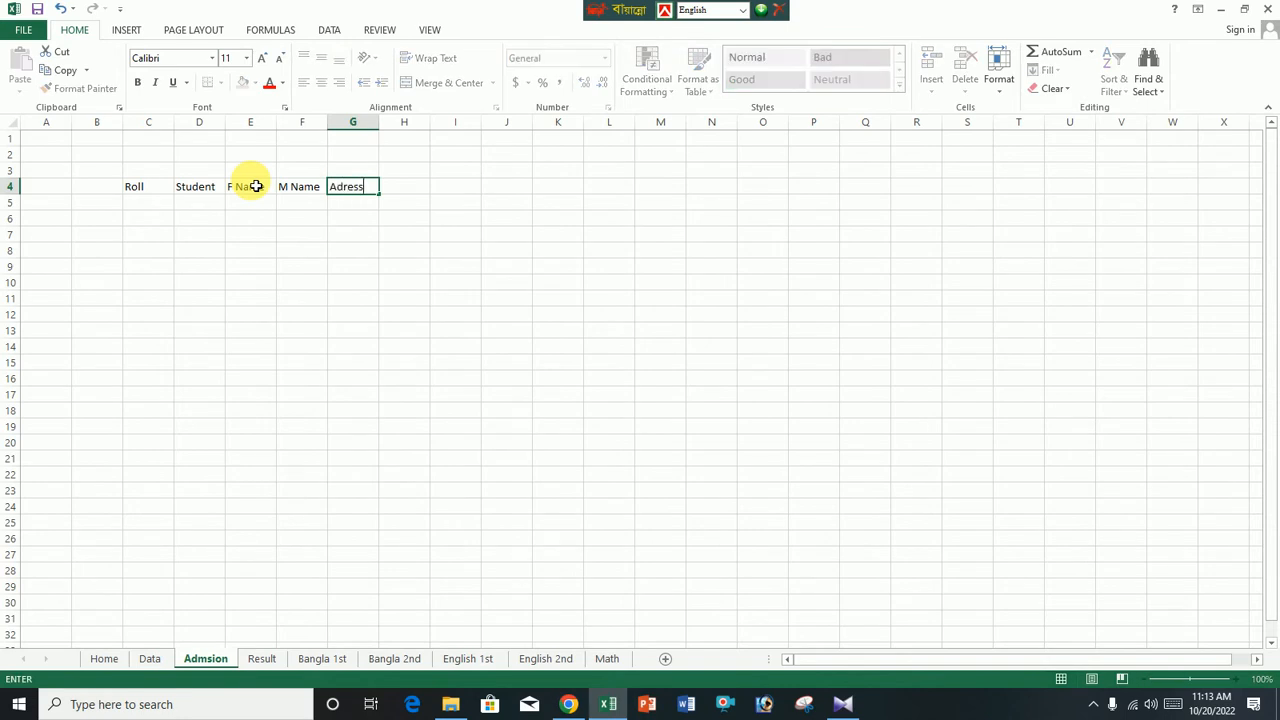
pyautogui.write('dress')
pyautogui.press('Tab')
pyautogui.write('Co')
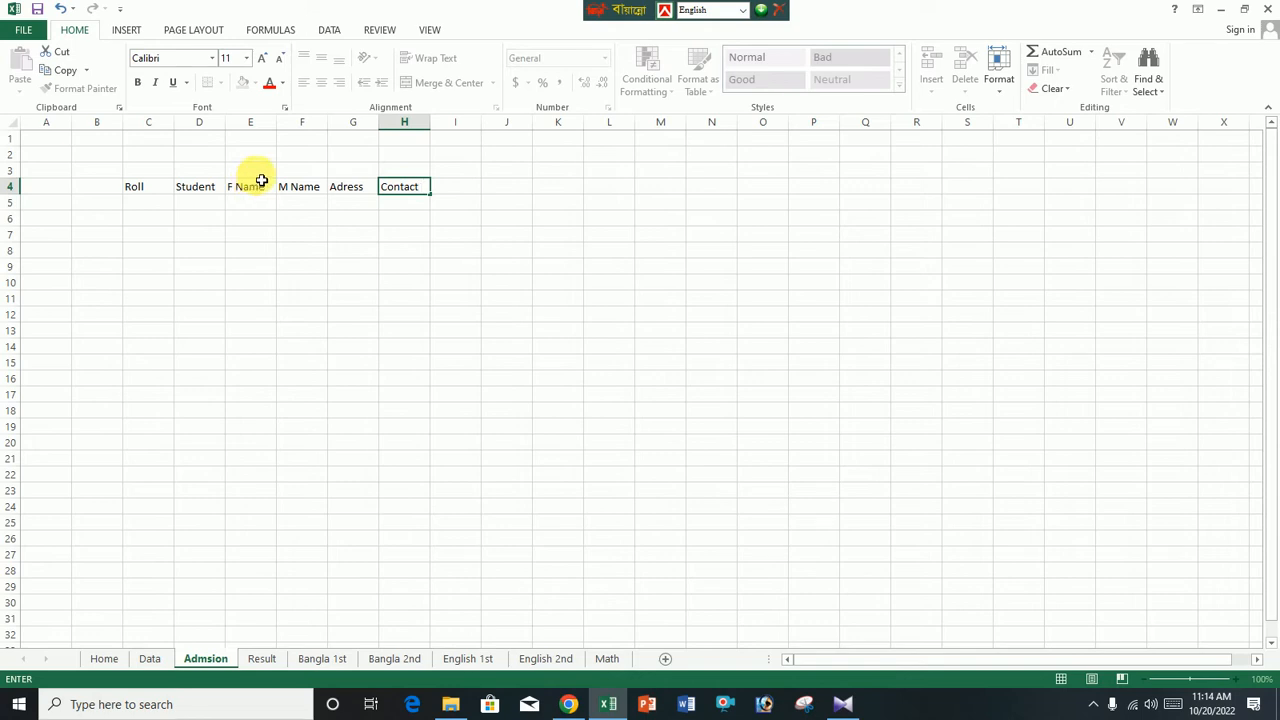
# Widen columns C through H, making the Student to Contact columns noticeably wider than the Roll column
pyautogui.moveTo(459, 283); pyautogui.dragTo(488, 282)
pyautogui.moveTo(430, 122); pyautogui.dragTo(469, 130)
pyautogui.moveTo(379, 123); pyautogui.dragTo(411, 127)
pyautogui.moveTo(328, 123); pyautogui.dragTo(356, 135)
pyautogui.moveTo(278, 124); pyautogui.dragTo(309, 137)
pyautogui.moveTo(226, 123); pyautogui.dragTo(265, 140)
pyautogui.moveTo(174, 124)
pyautogui.mouseDown()
pyautogui.moveTo(191, 129)
pyautogui.moveTo(178, 126)
pyautogui.mouseUp()
# Apply all borders to the range C4:H6, covering the headings and two empty rows
pyautogui.moveTo(149, 191); pyautogui.dragTo(543, 223)
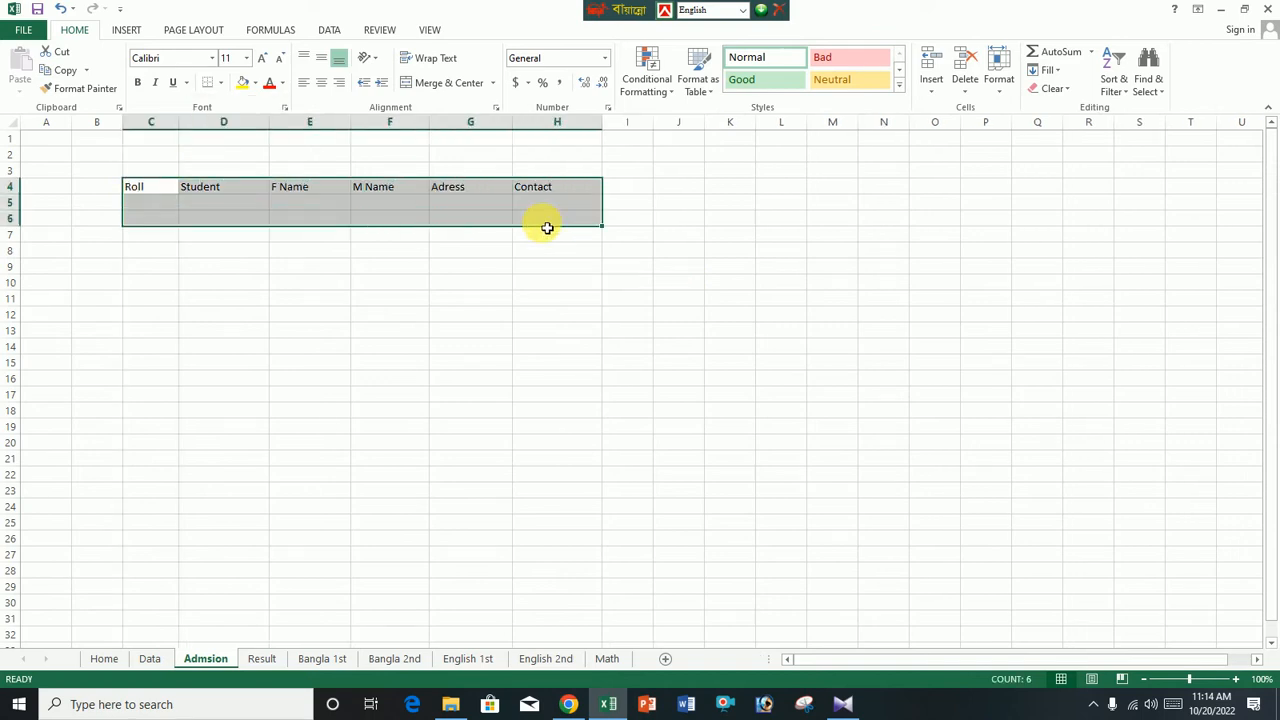
pyautogui.click(222, 85)
pyautogui.click(236, 220)
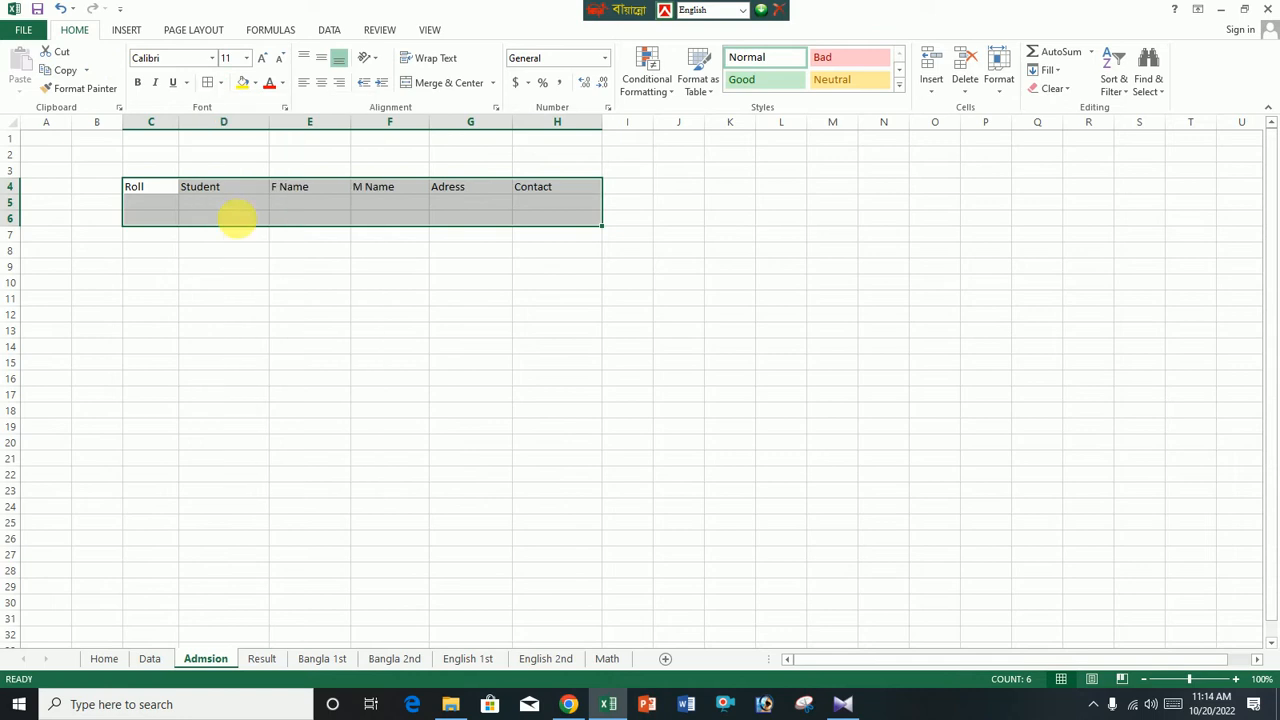
# Convert the range C4:H6 into a table with headers
pyautogui.click(128, 30)
pyautogui.click(134, 78)
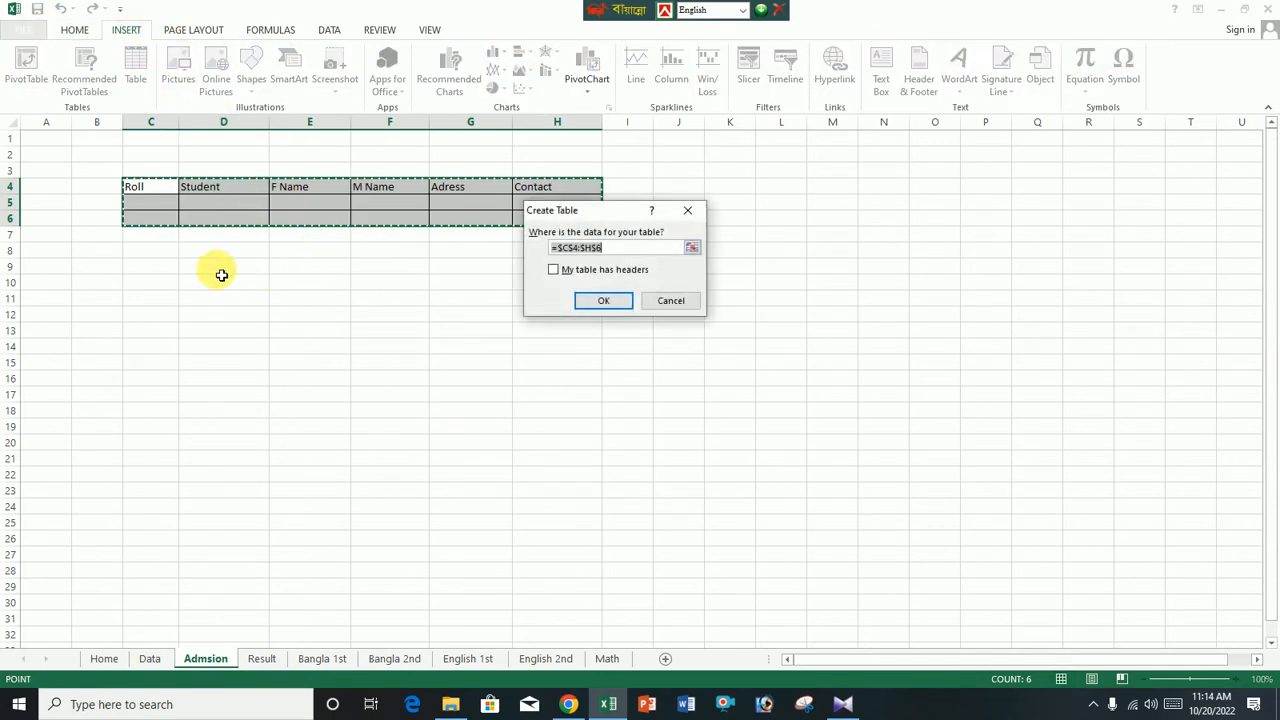
pyautogui.click(610, 271)
pyautogui.click(605, 300)
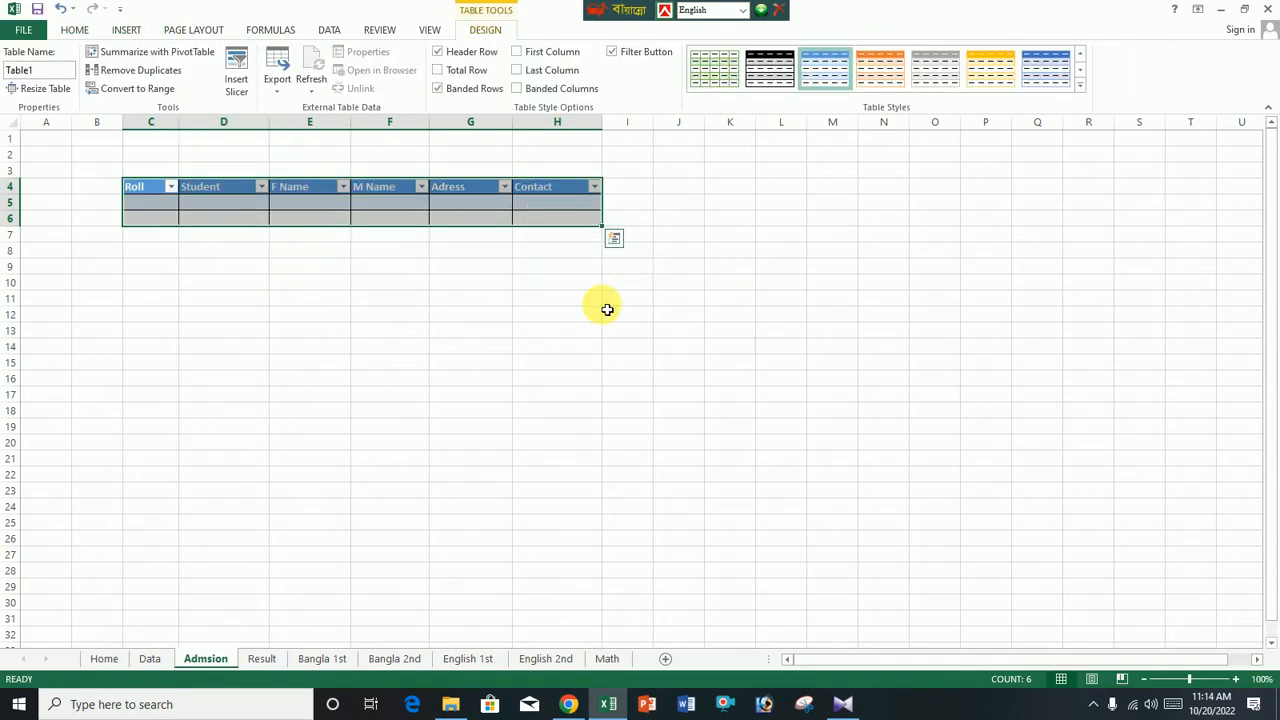
pyautogui.click(494, 345)
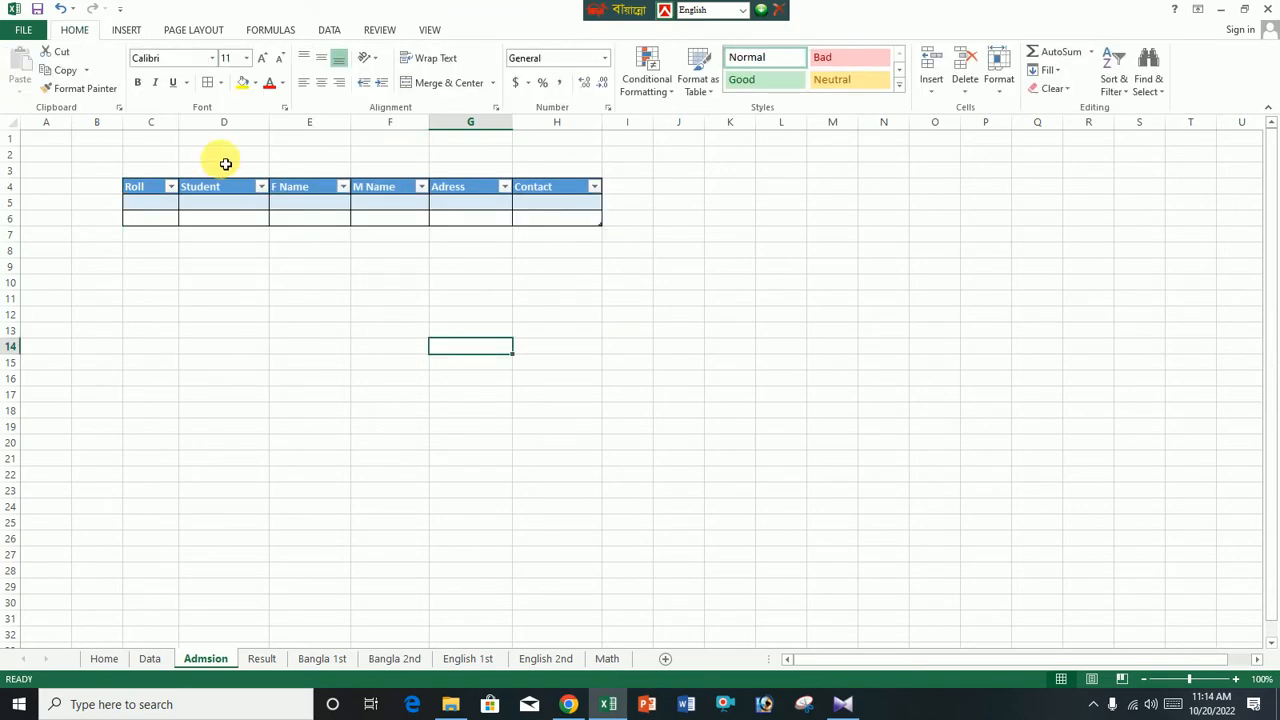
# Increase the font size of the whole table C4:H6 to 16
pyautogui.moveTo(149, 194); pyautogui.dragTo(551, 223)
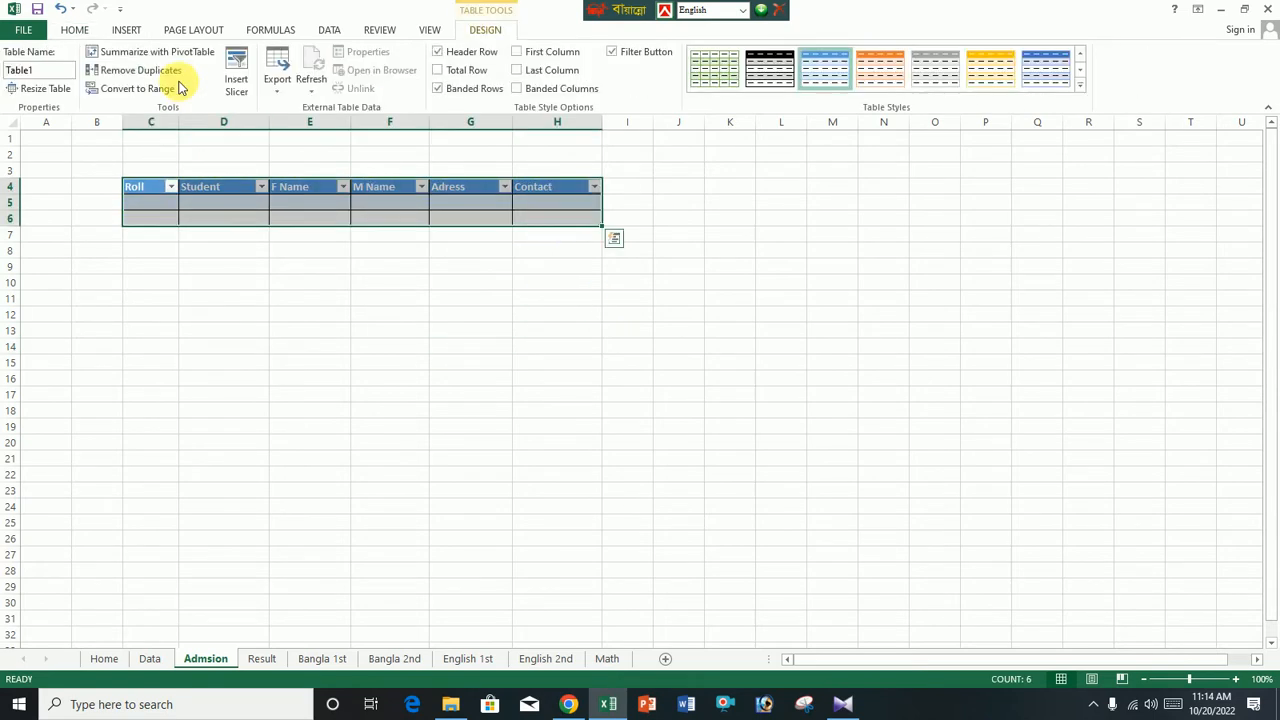
pyautogui.click(74, 30)
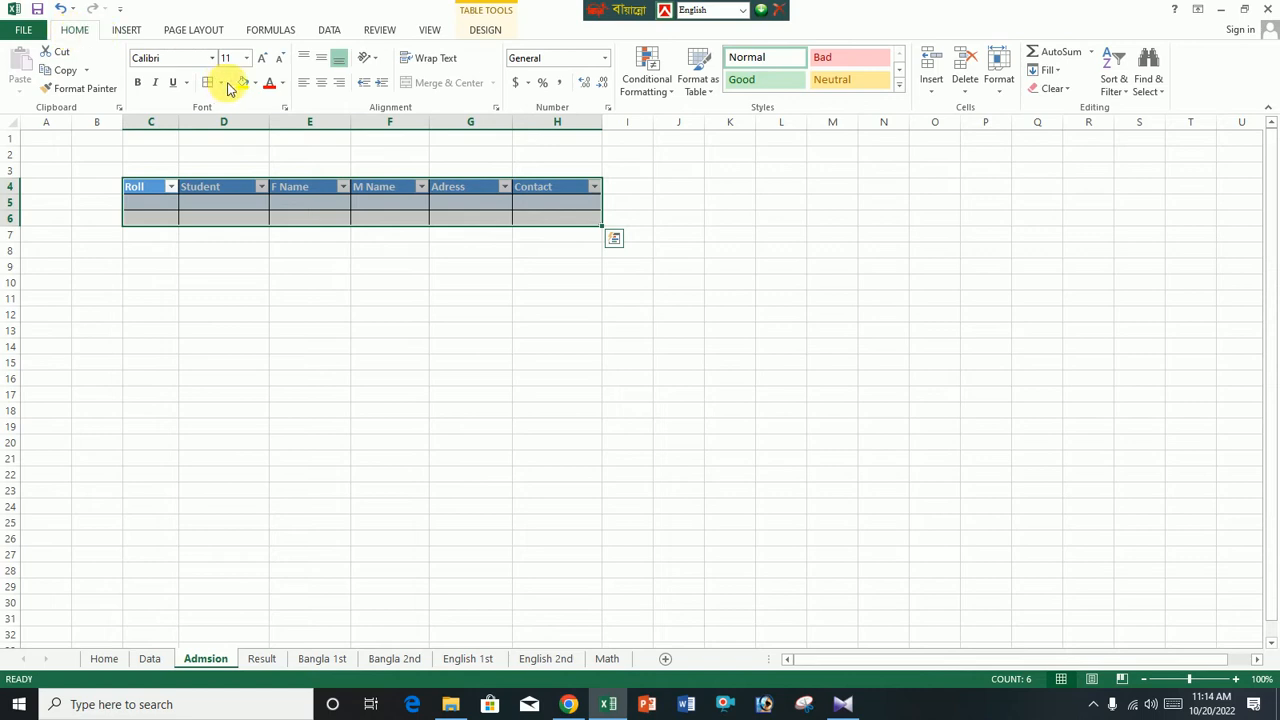
pyautogui.click(261, 58)
pyautogui.click(261, 58)
pyautogui.click(266, 58)
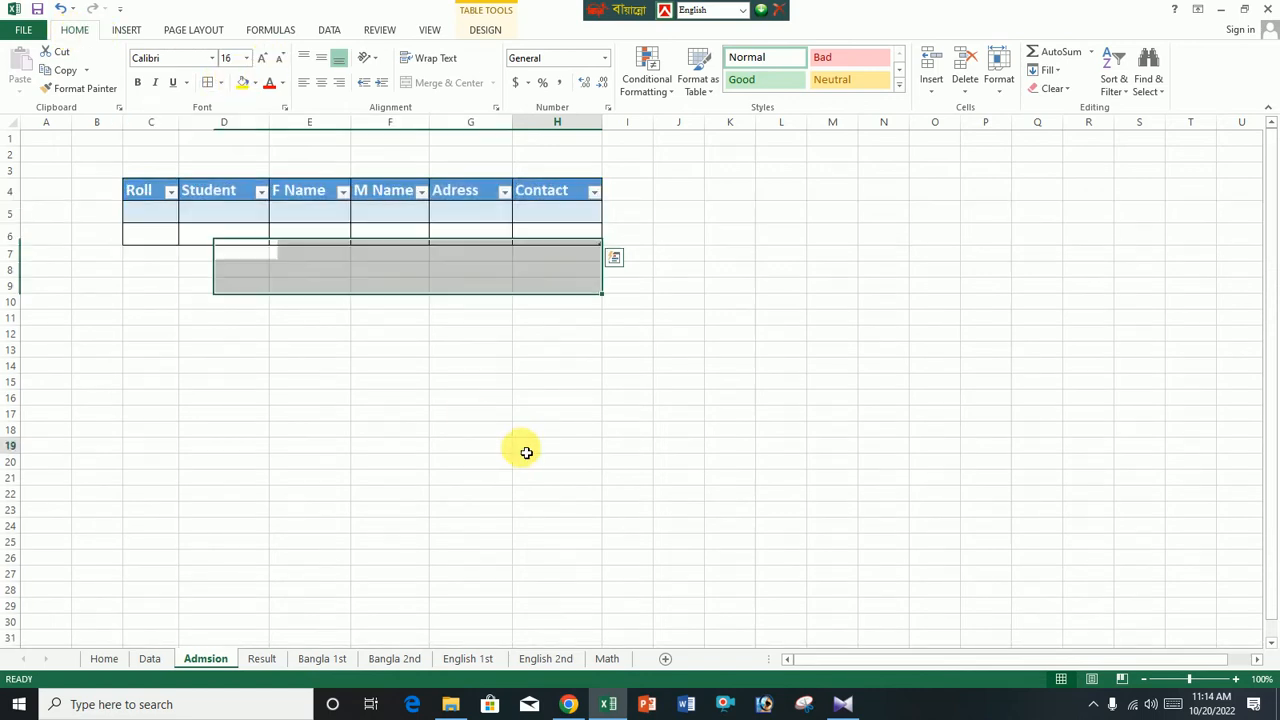
pyautogui.click(526, 447)
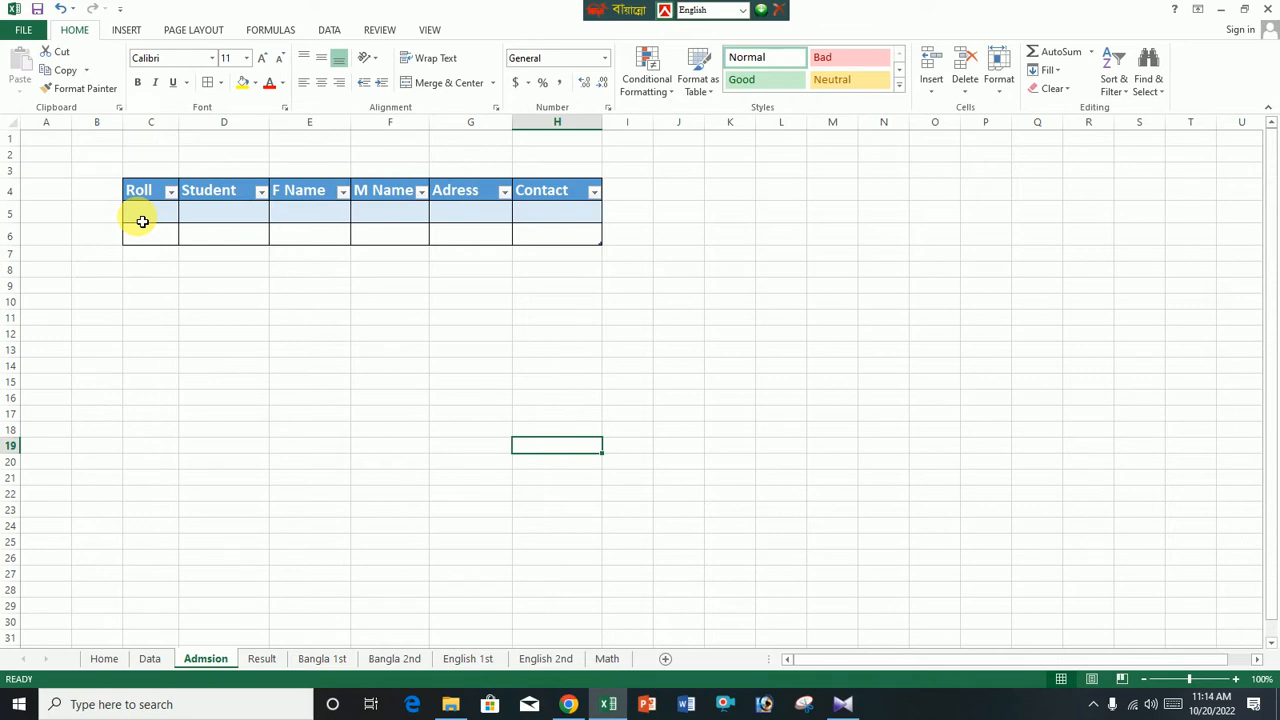
pyautogui.click(315, 397)
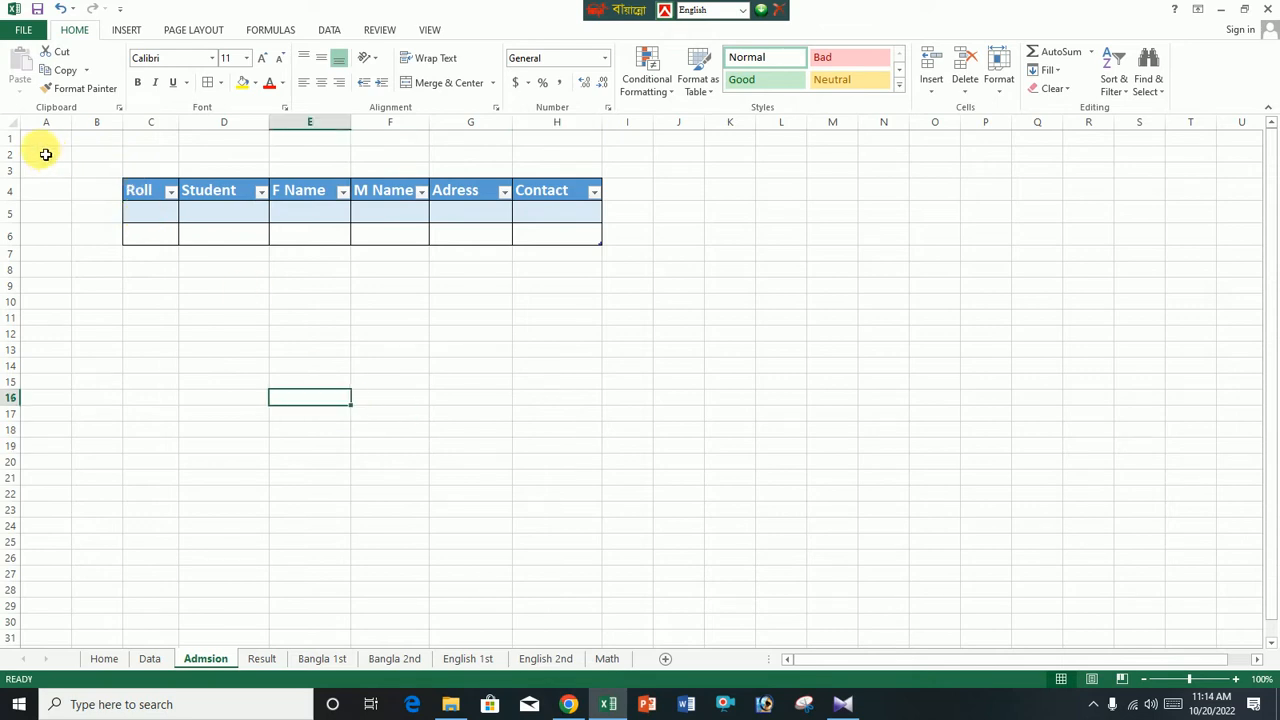
pyautogui.moveTo(157, 140)
pyautogui.mouseDown()
pyautogui.moveTo(171, 155)
pyautogui.moveTo(158, 160)
pyautogui.mouseUp()
pyautogui.rightClick(158, 160)
pyautogui.click(466, 303)
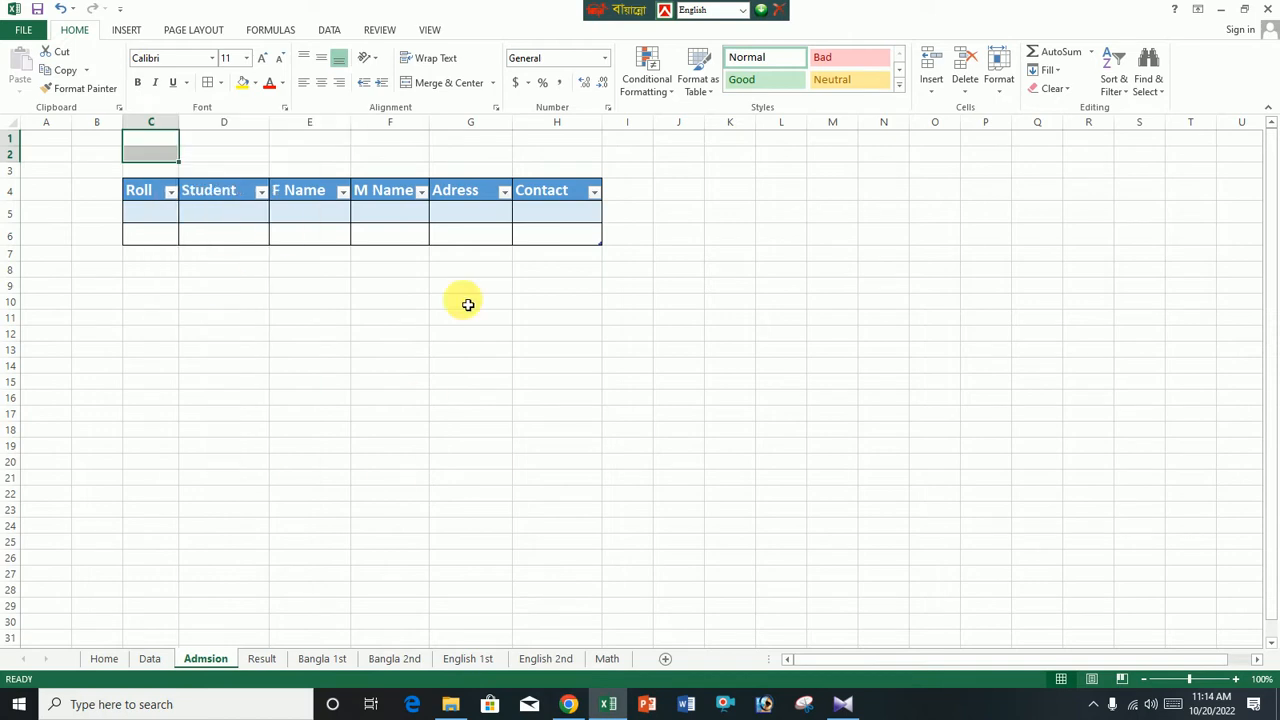
pyautogui.click(446, 363)
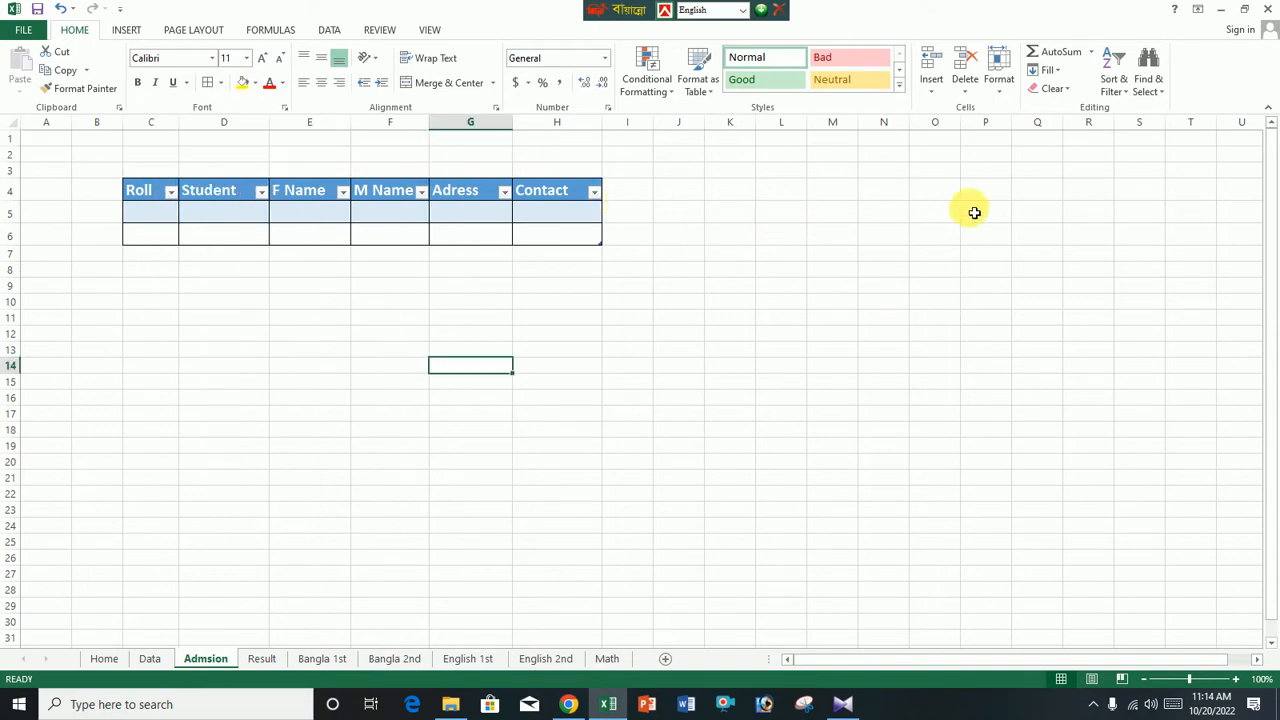
# Freeze the panes at cell R5 so that the table's header row stays fixed when scrolling
pyautogui.click(1108, 217)
pyautogui.click(429, 29)
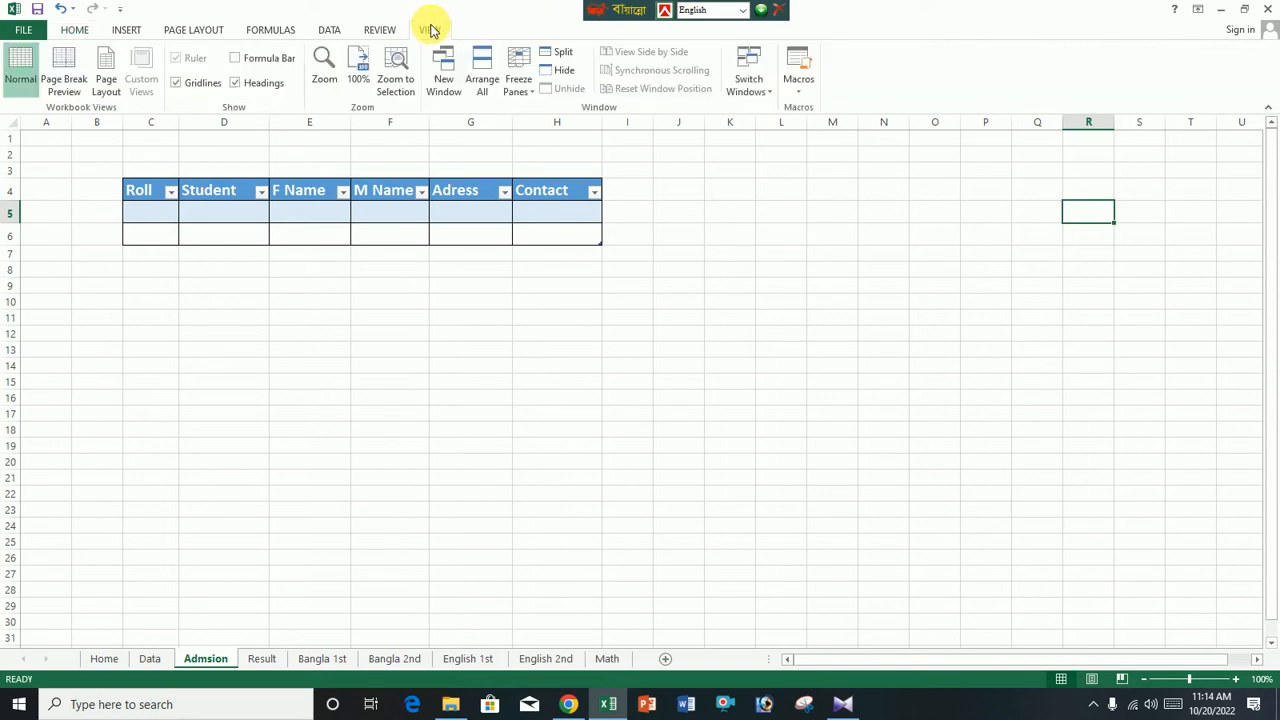
pyautogui.click(520, 78)
pyautogui.click(548, 112)
pyautogui.scroll(-2, 751, 411)
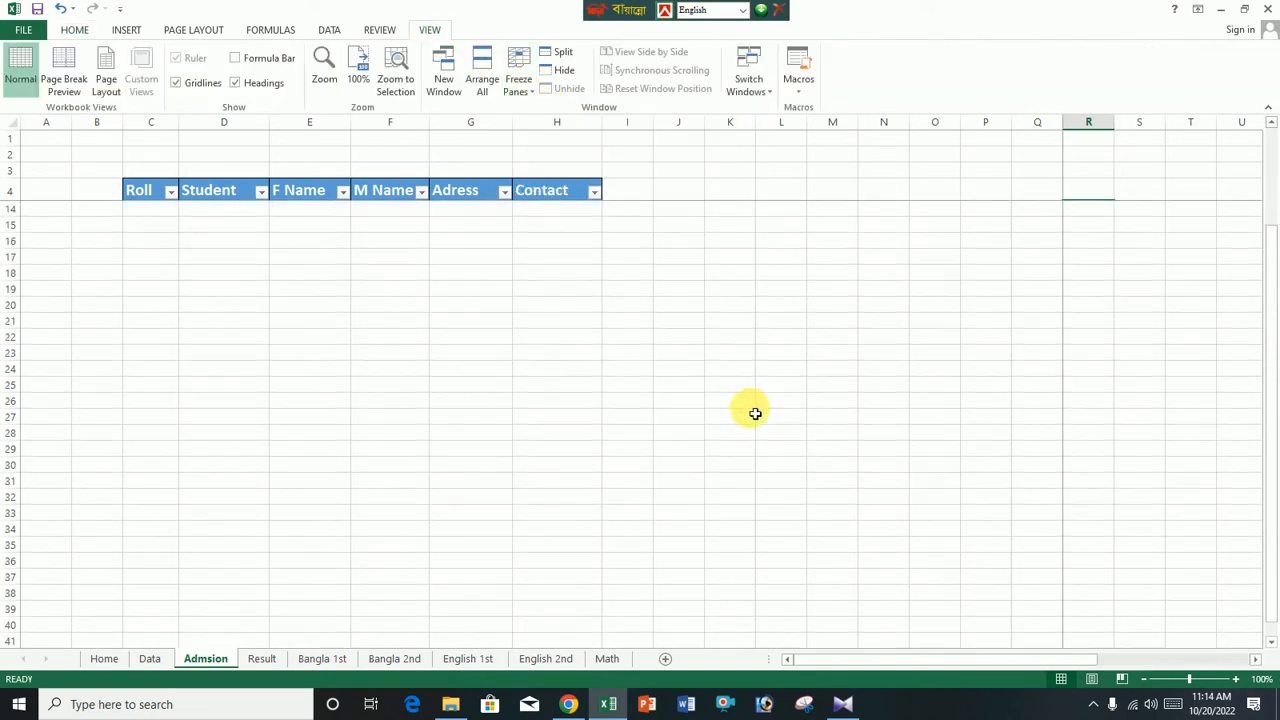
pyautogui.scroll(1, 576, 443)
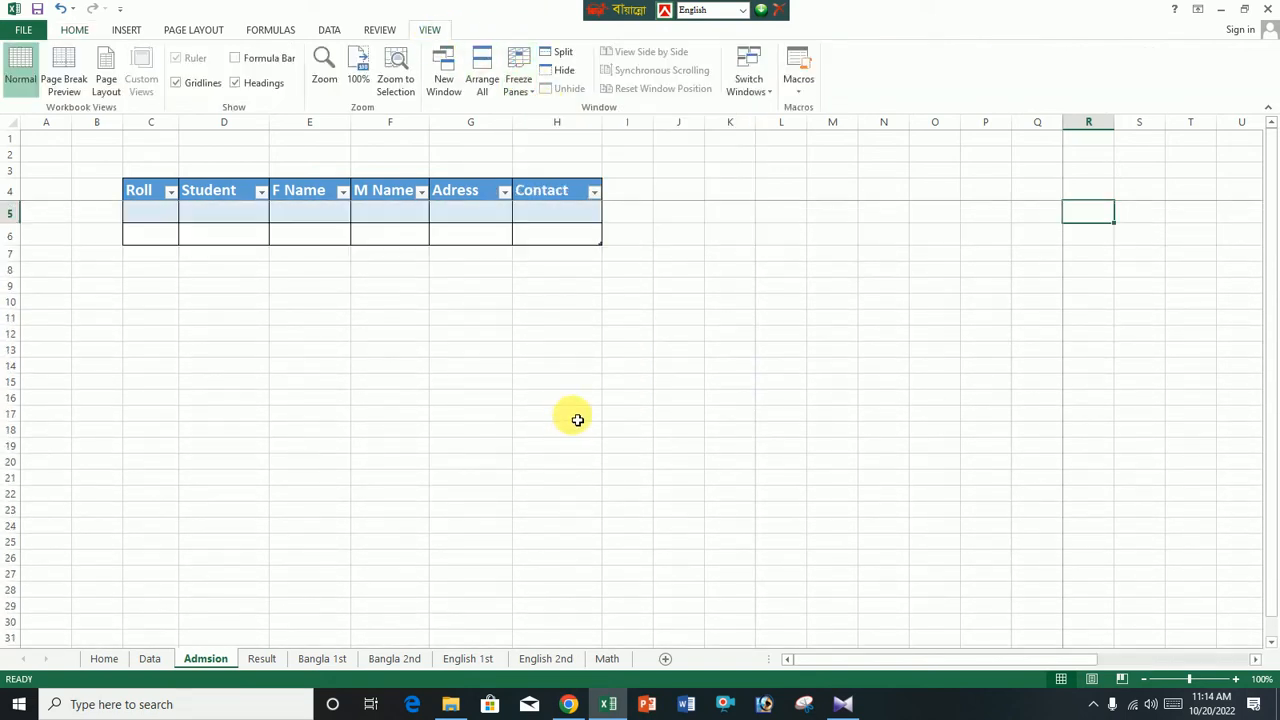
# Enter roll numbers 1 and 2 in the first two rows of the Roll column
pyautogui.click(150, 213)
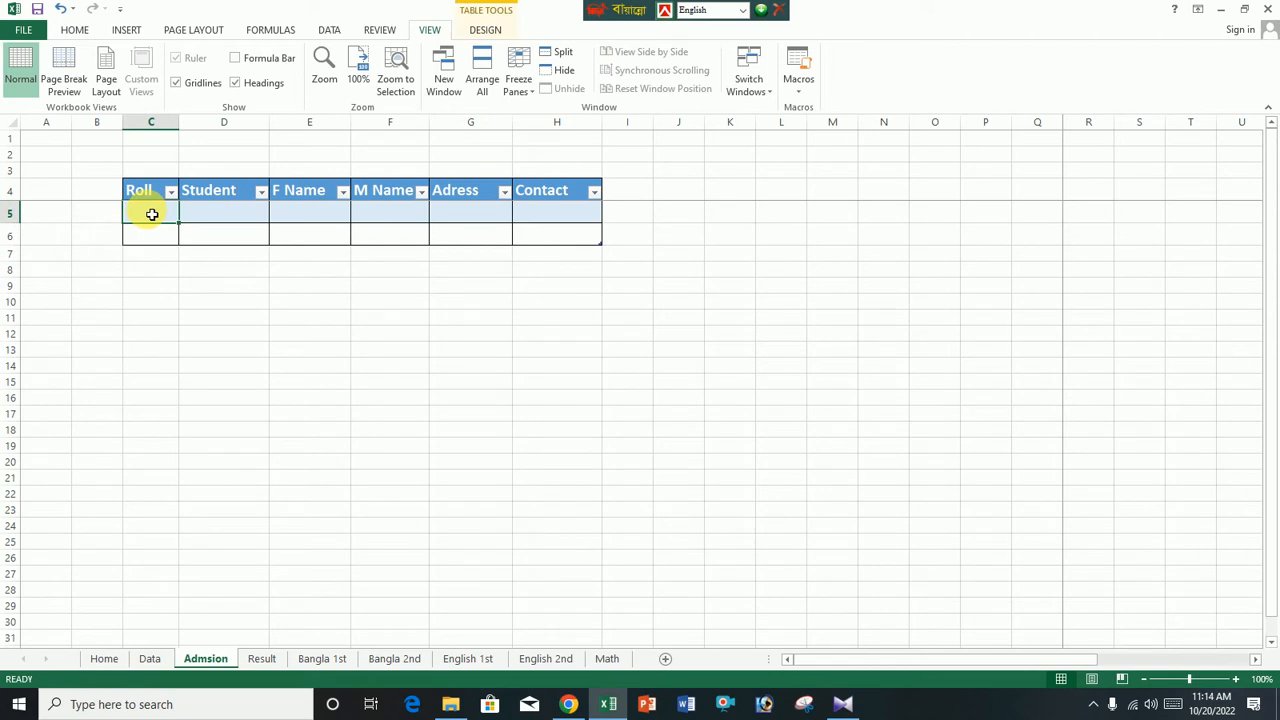
pyautogui.write('1')
pyautogui.press('Return')
pyautogui.write('2')
pyautogui.click(364, 425)
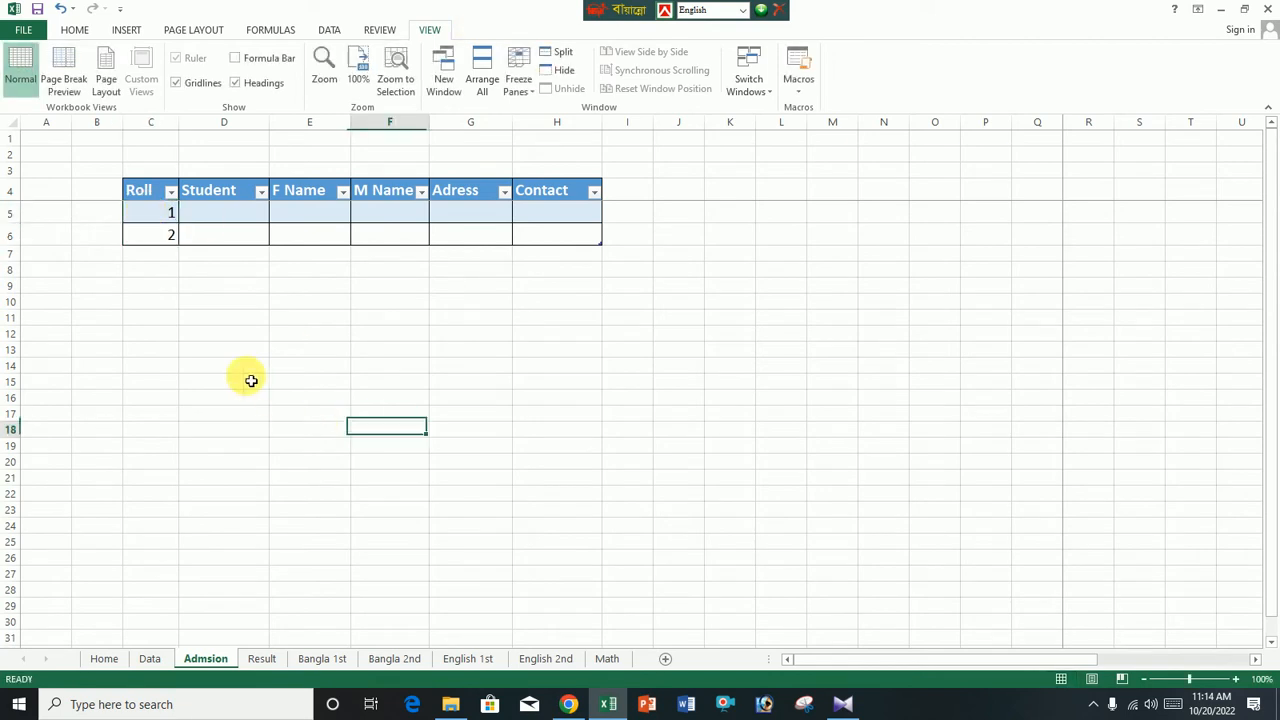
# Center the contents of the whole table C4:H6 horizontally
pyautogui.moveTo(149, 197); pyautogui.dragTo(591, 243)
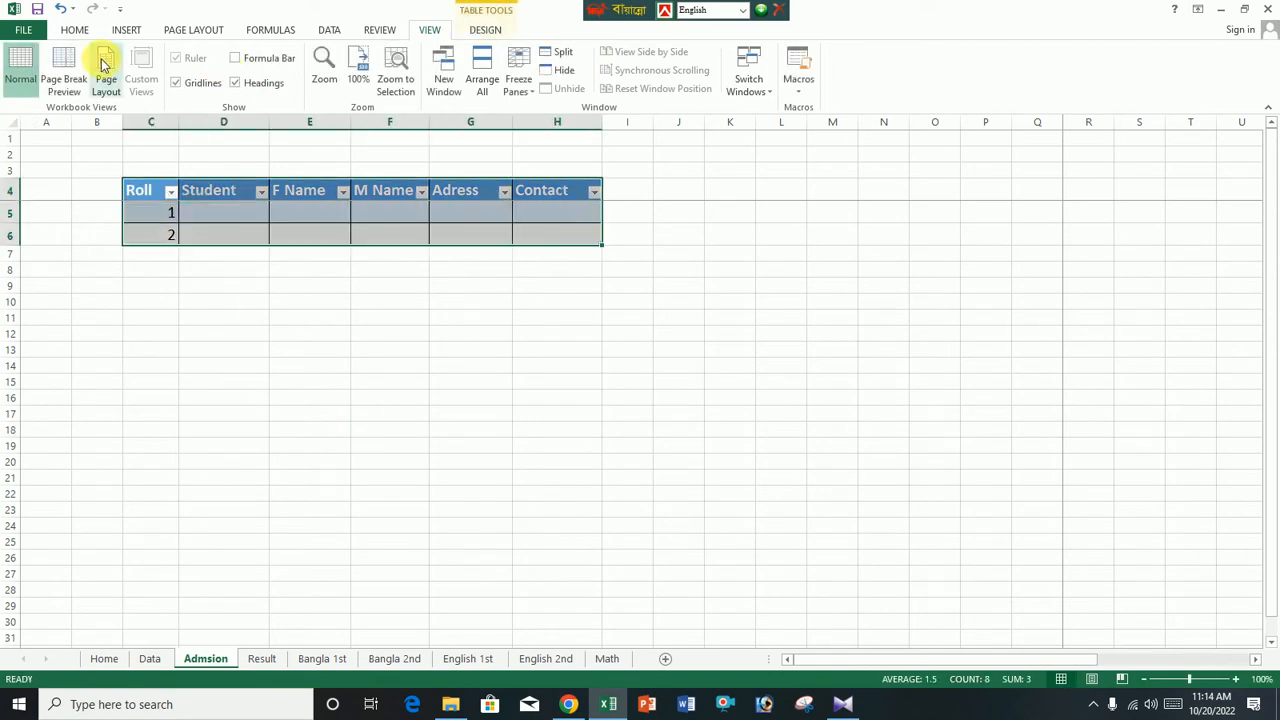
pyautogui.click(74, 29)
pyautogui.click(321, 82)
pyautogui.click(300, 297)
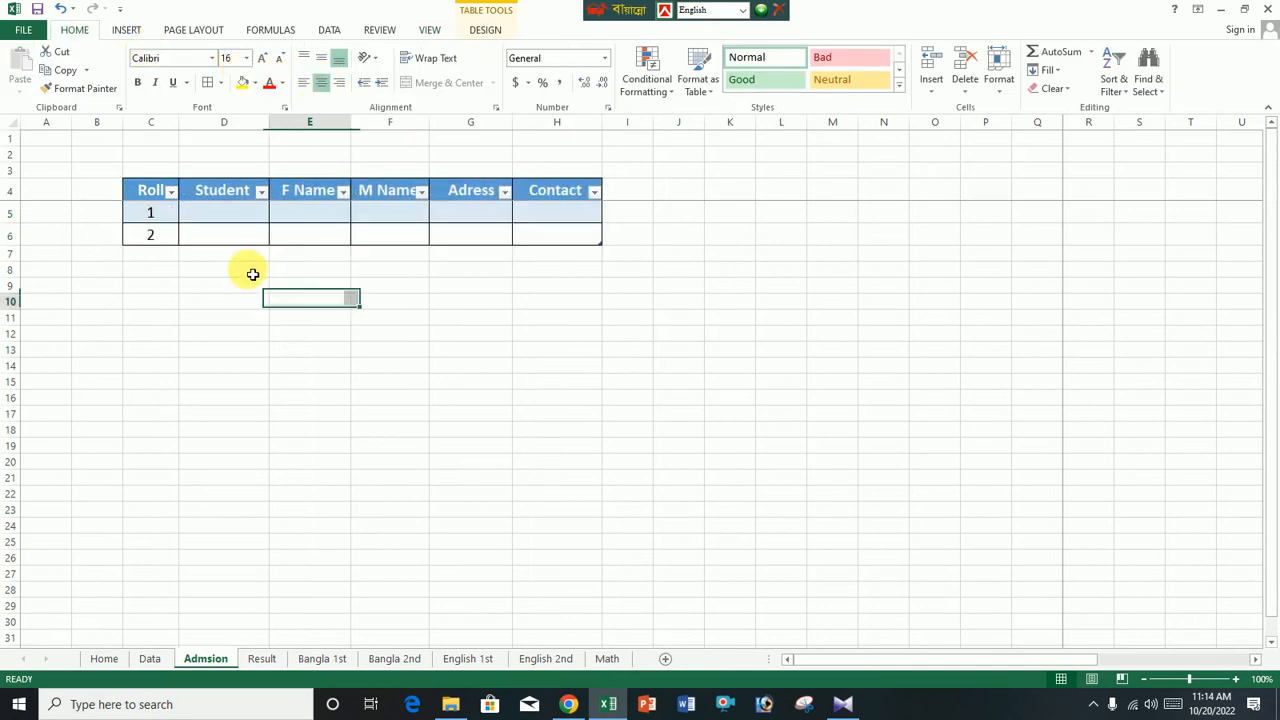
# Extend the roll number series from 1 and 2 down to 21 in row 25
pyautogui.moveTo(160, 214); pyautogui.dragTo(186, 543)
pyautogui.scroll(-3, 228, 523)
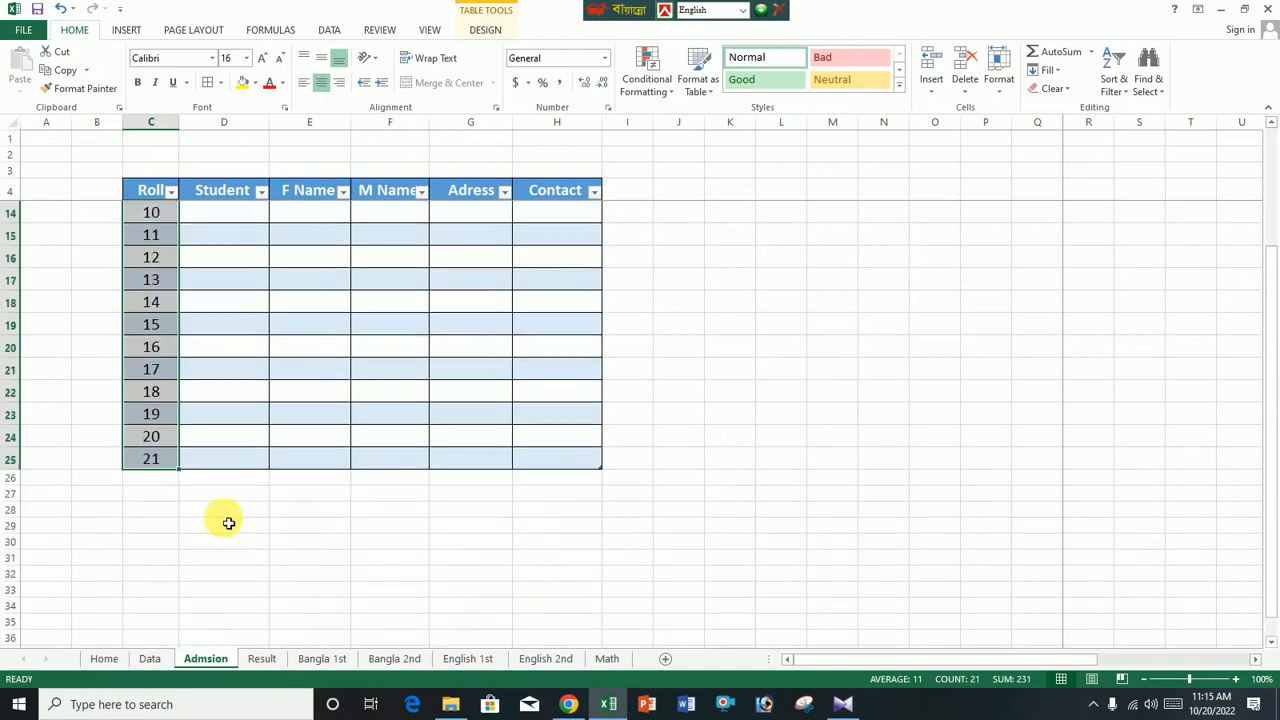
pyautogui.scroll(-1, 228, 523)
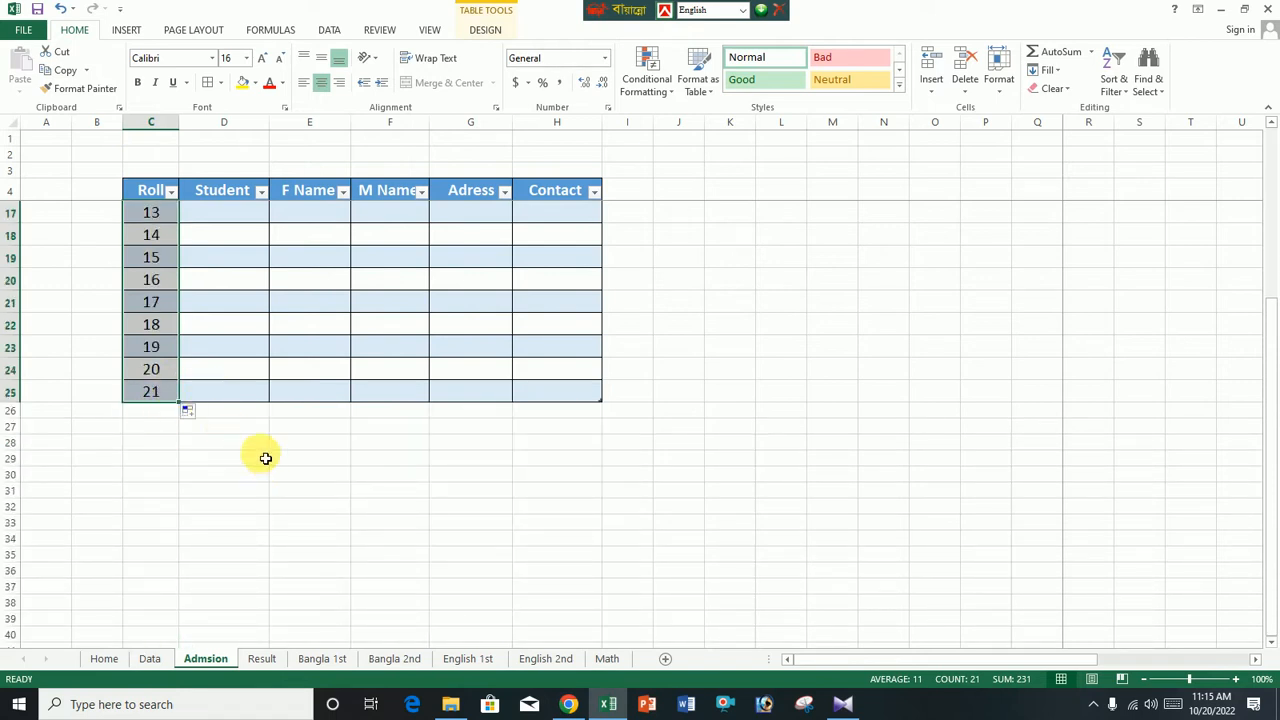
pyautogui.scroll(4, 285, 485)
pyautogui.click(800, 352)
# Enter the students' names in the Student column for rolls 1 to 4
pyautogui.click(248, 214)
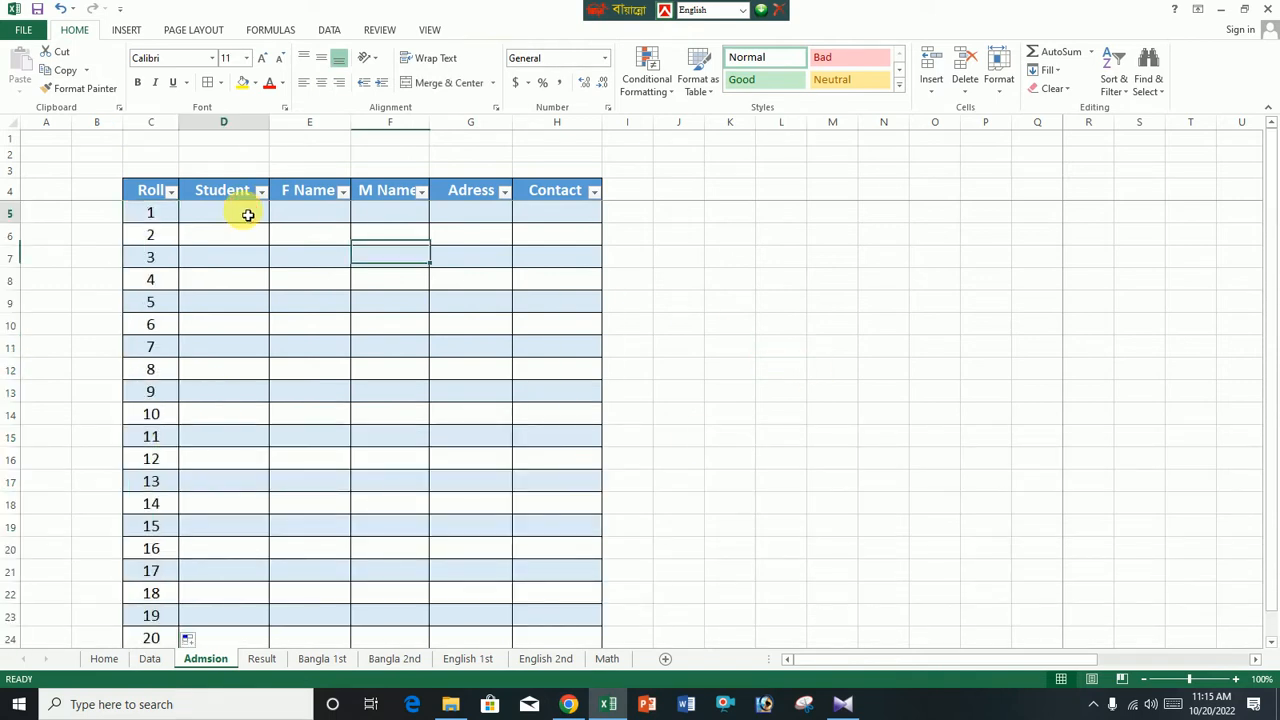
pyautogui.click(249, 215)
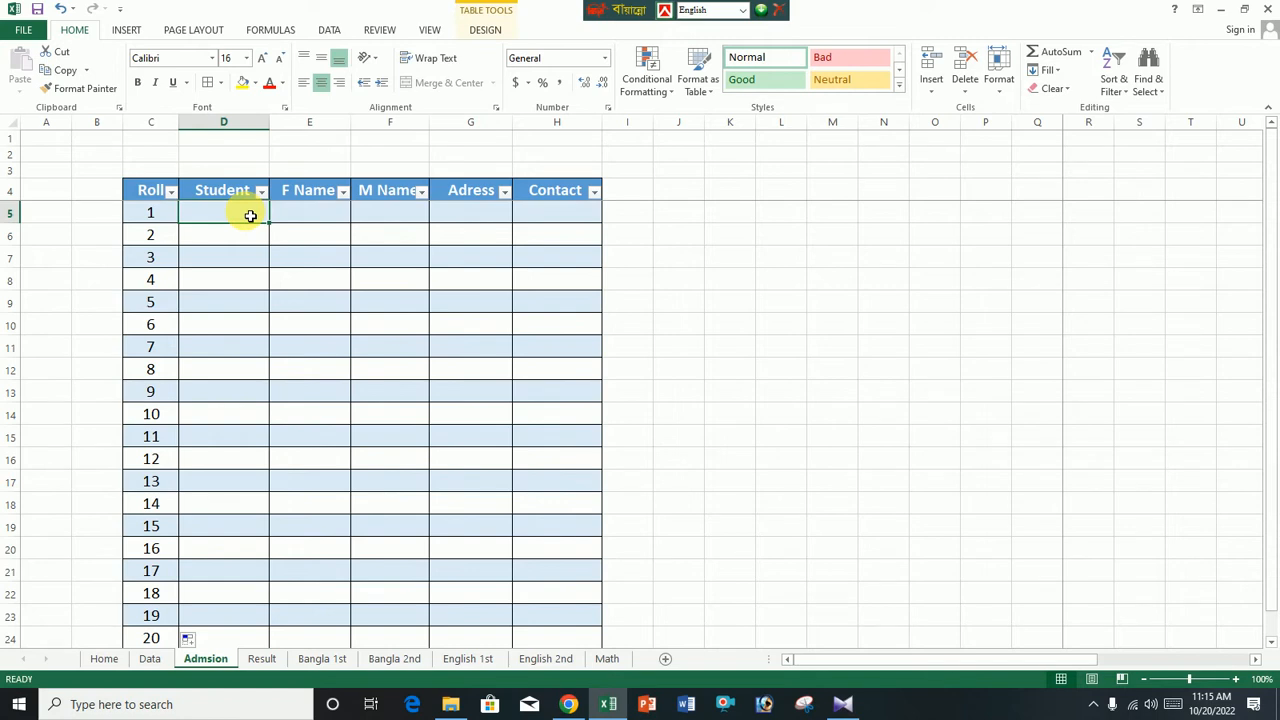
pyautogui.write('Mim')
pyautogui.press('BackSpace')
pyautogui.press('BackSpace')
pyautogui.write('im')
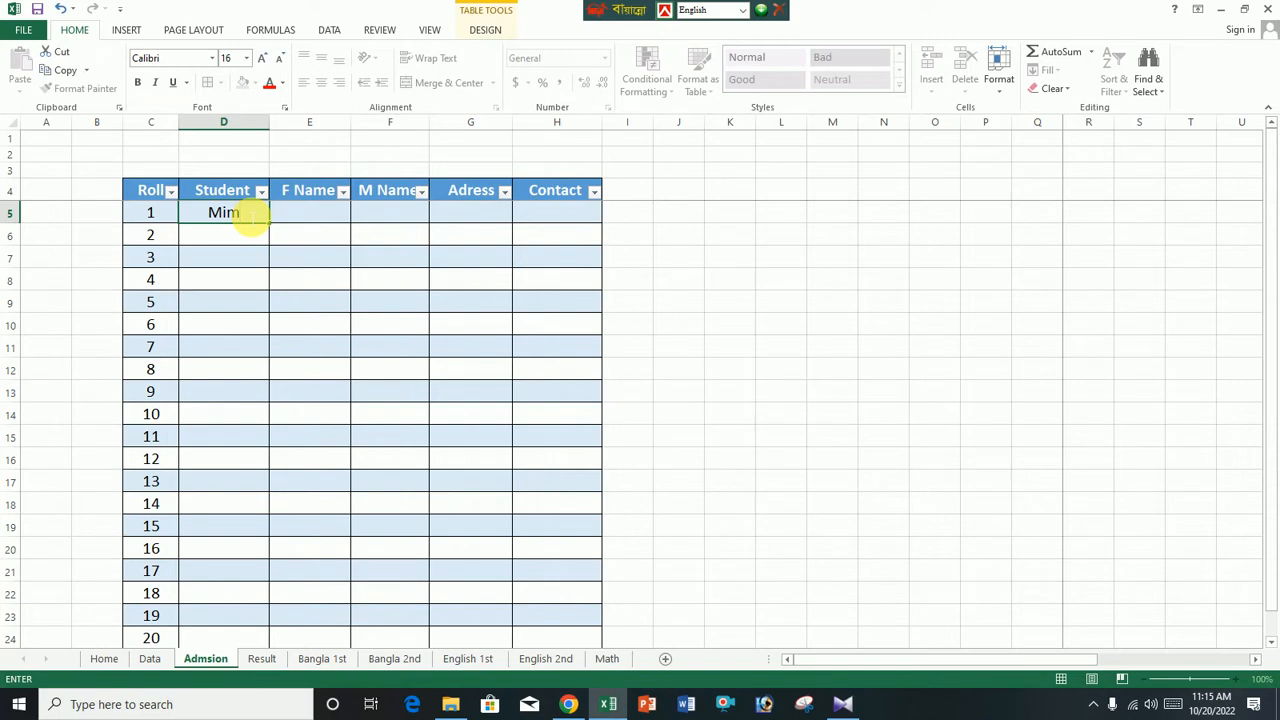
pyautogui.press('Return')
pyautogui.write('Jim')
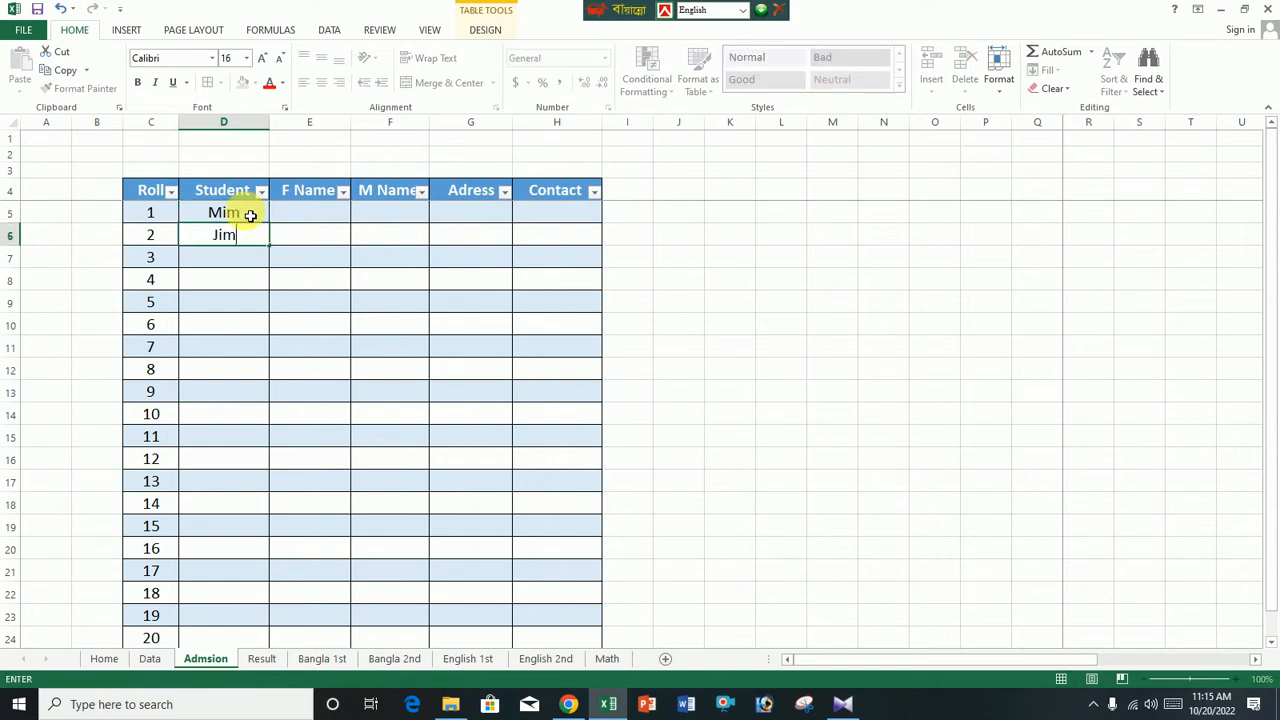
pyautogui.press('Return')
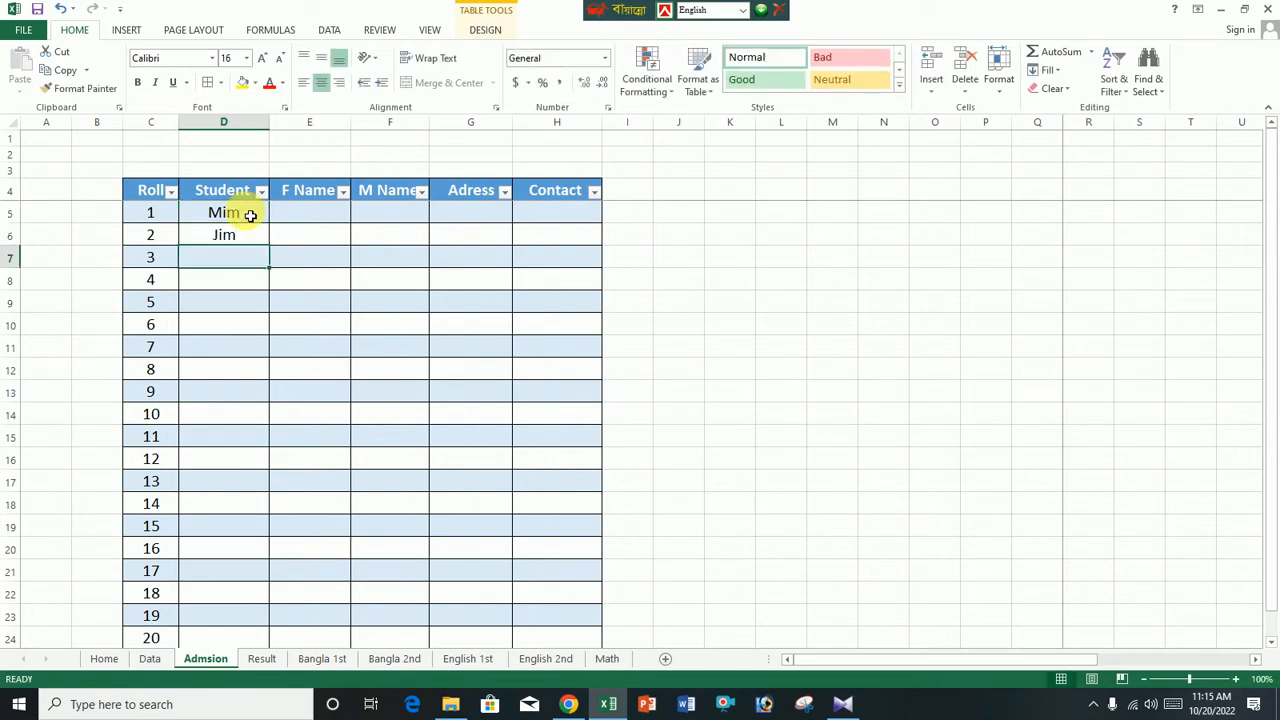
pyautogui.write('Joly')
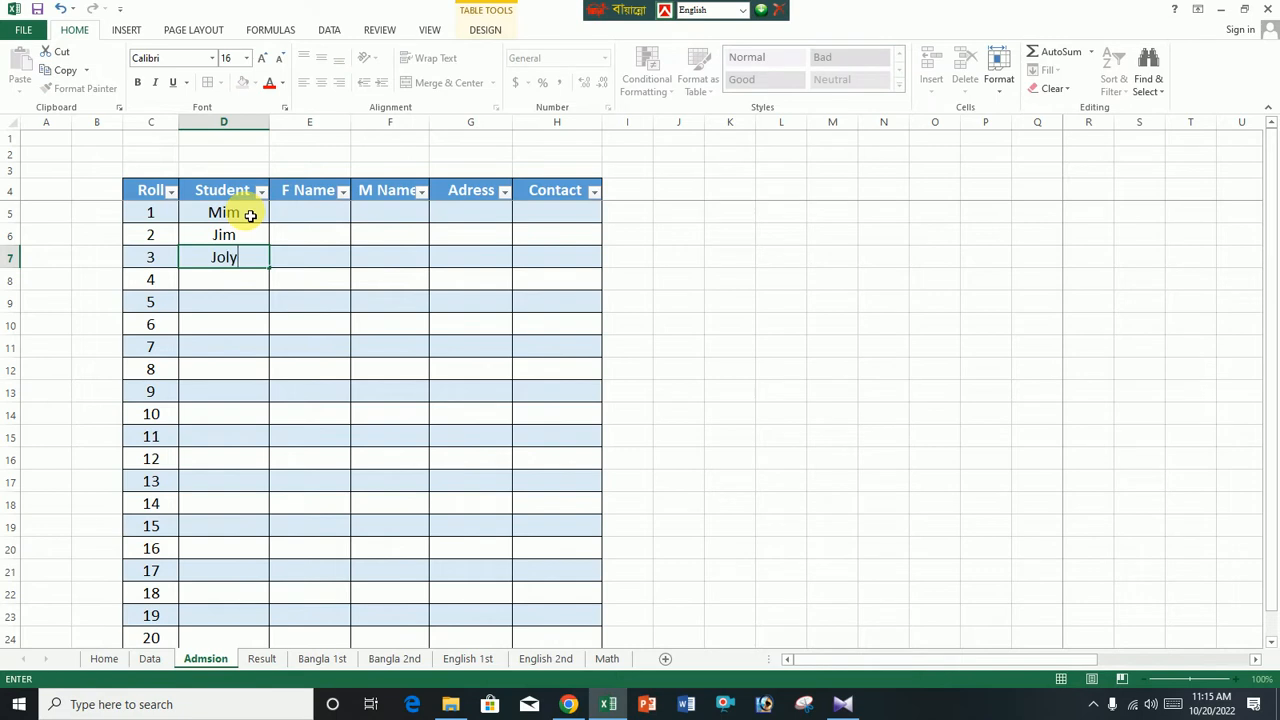
pyautogui.press('Return')
pyautogui.write('Holy')
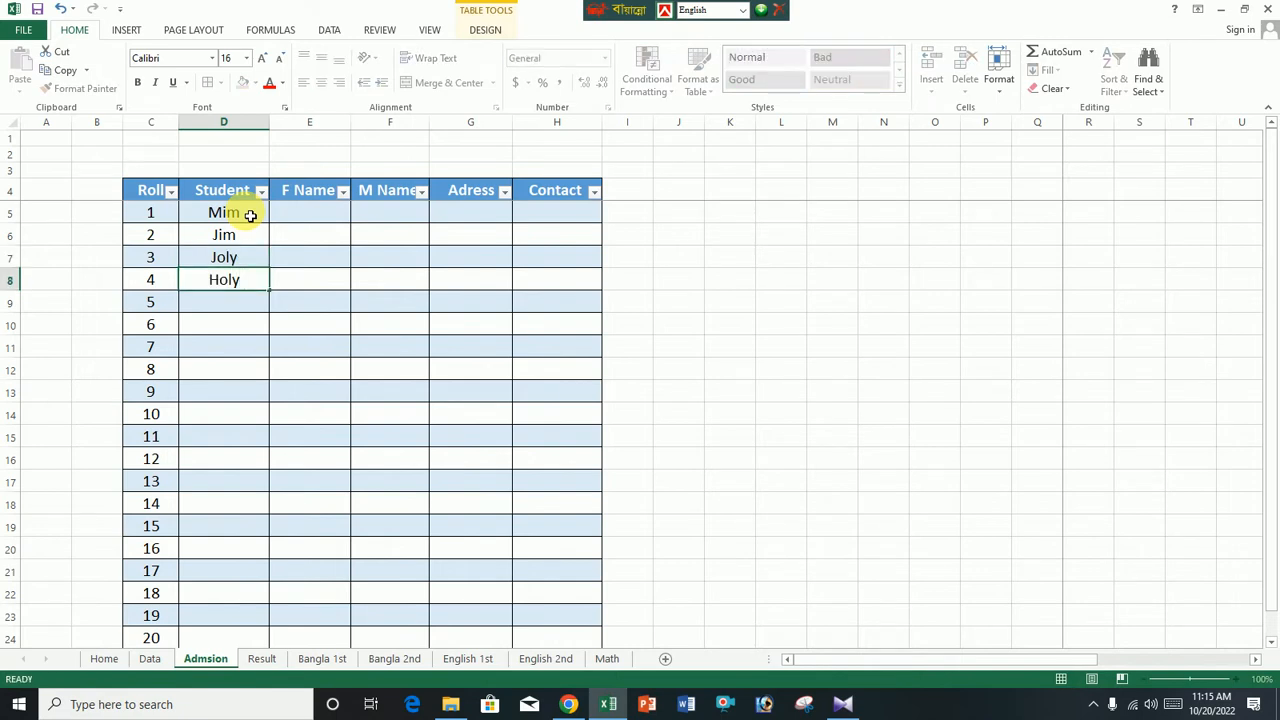
# Enter the student's name for roll 5 in the Student column
pyautogui.press('Return')
pyautogui.write('Moly')
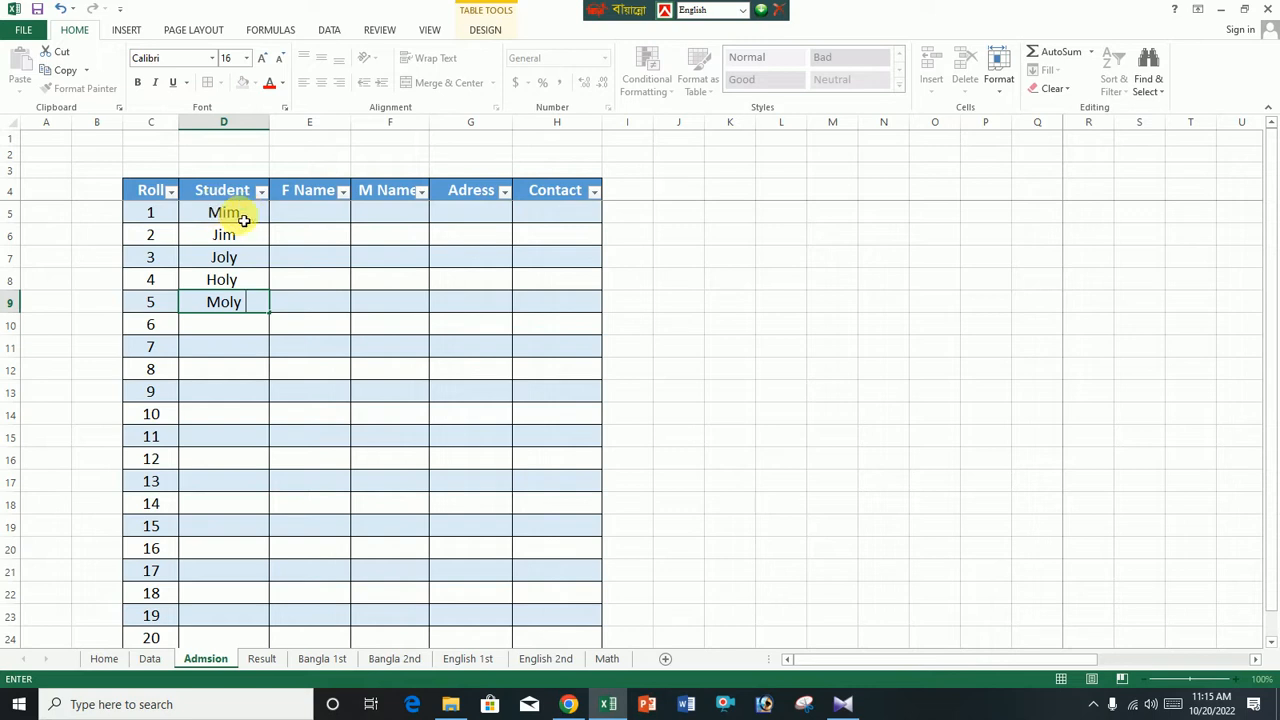
pyautogui.moveTo(240, 217); pyautogui.dragTo(249, 294)
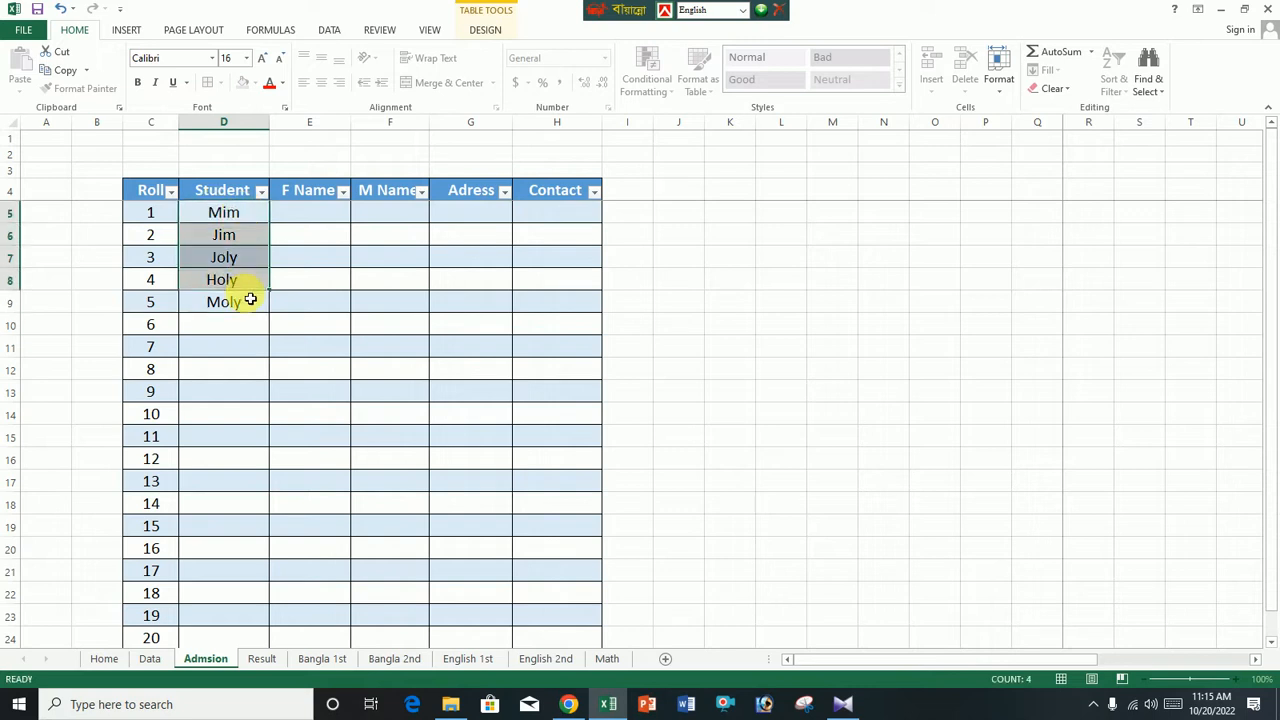
# Fill the Student column for rolls 6 to 10 with placeholder entries dfd, dghfh, ghgh, ghgh and fhjgh
pyautogui.click(223, 337)
pyautogui.write('dfd')
pyautogui.press('Return')
pyautogui.write('dghfh')
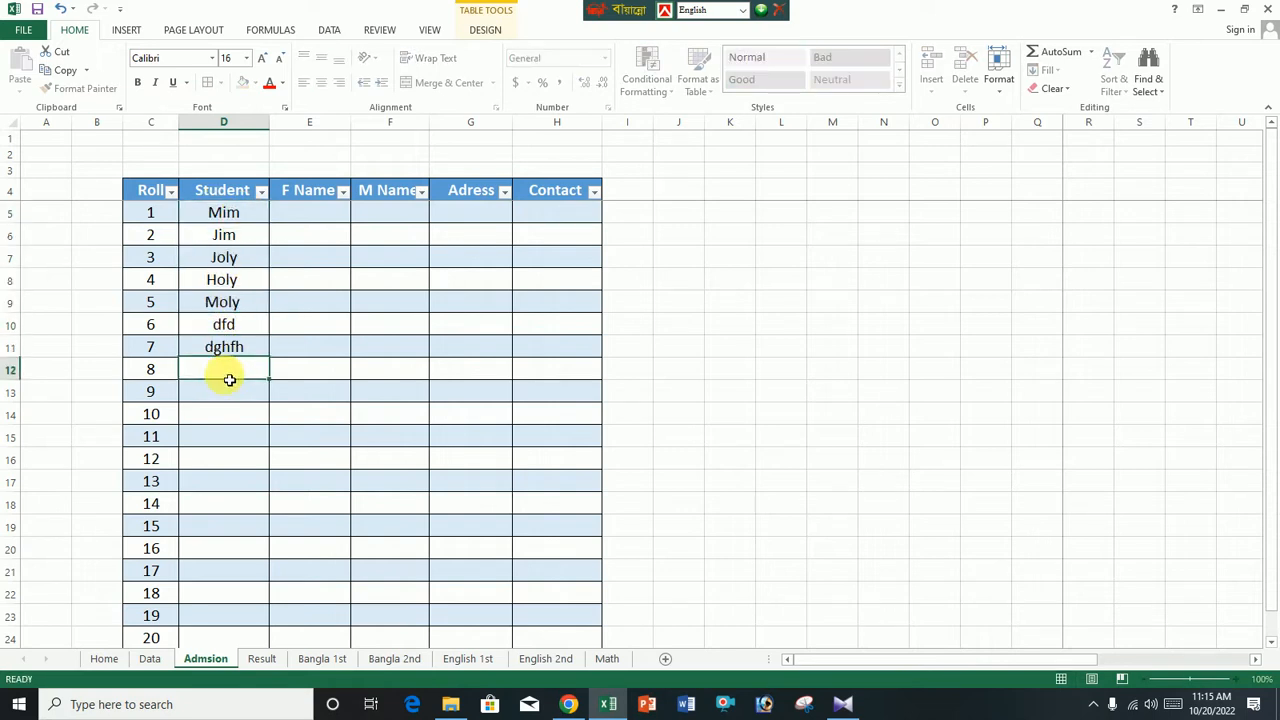
pyautogui.press('Return')
pyautogui.write('ghgh')
pyautogui.press('Return')
pyautogui.write('ghgh')
pyautogui.press('Return')
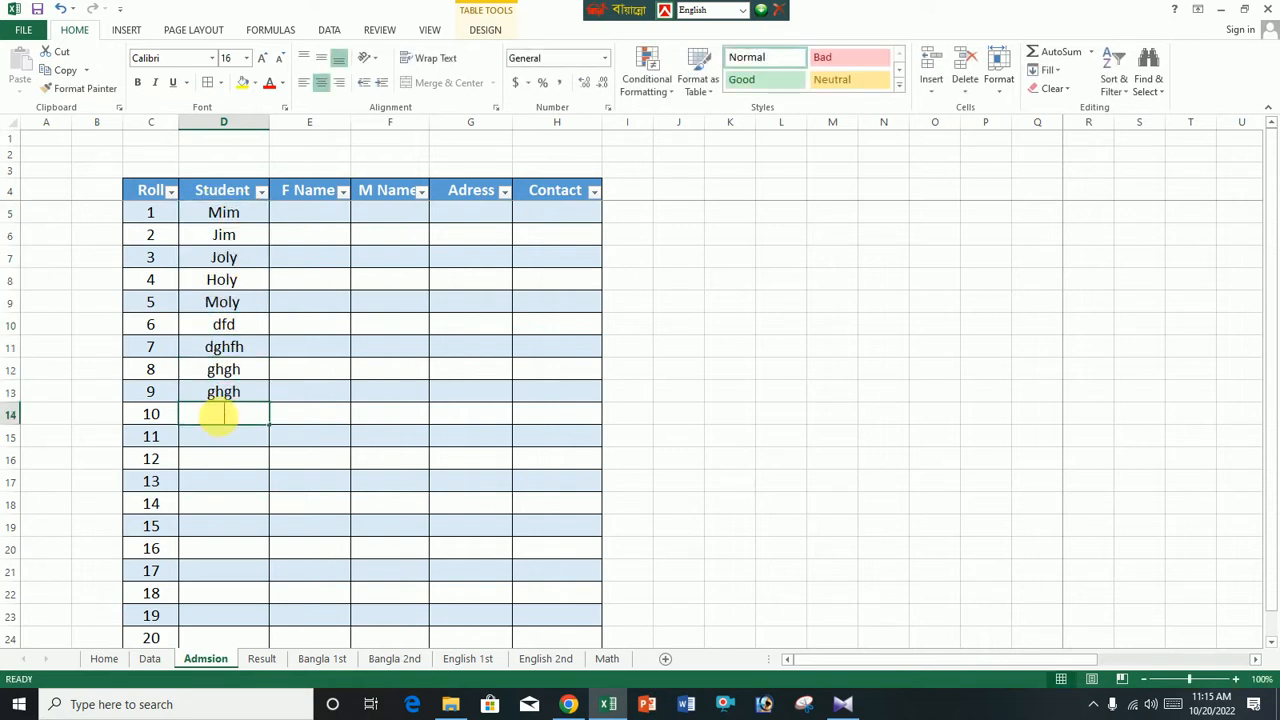
pyautogui.write('fhjgh')
pyautogui.click(186, 458)
pyautogui.moveTo(120, 438); pyautogui.dragTo(286, 634)
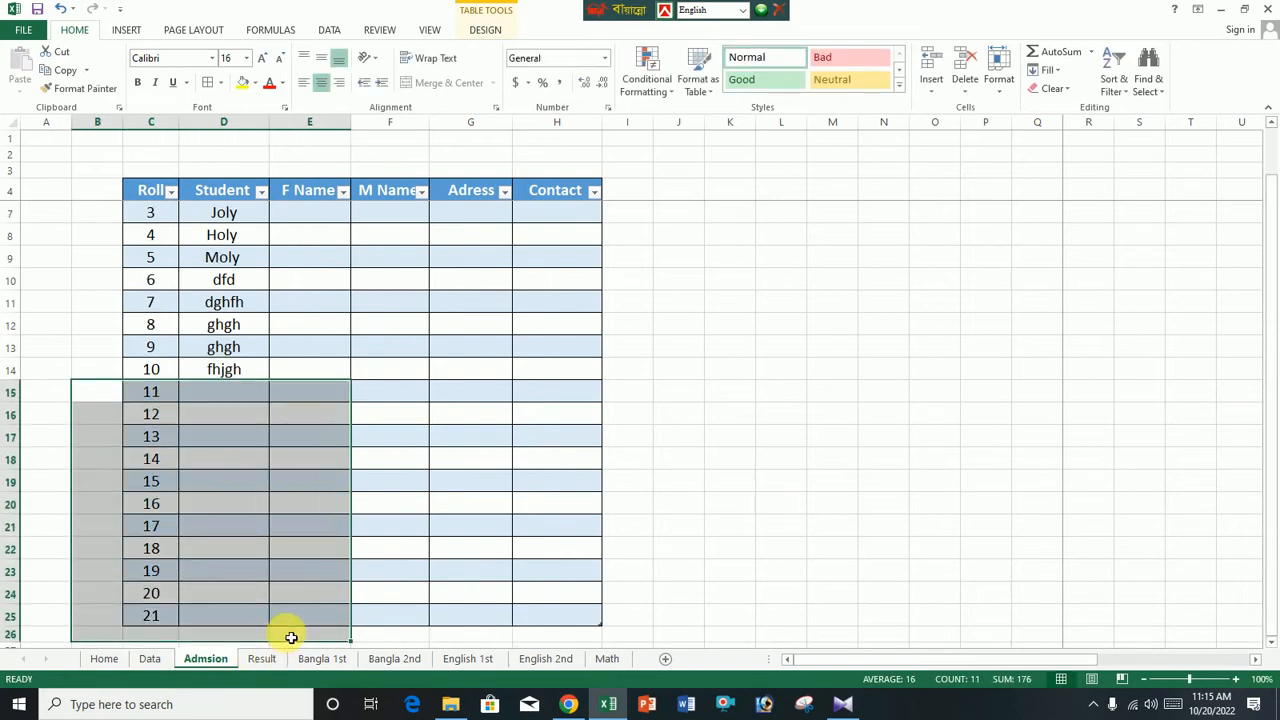
pyautogui.rightClick(116, 396)
pyautogui.press('Escape')
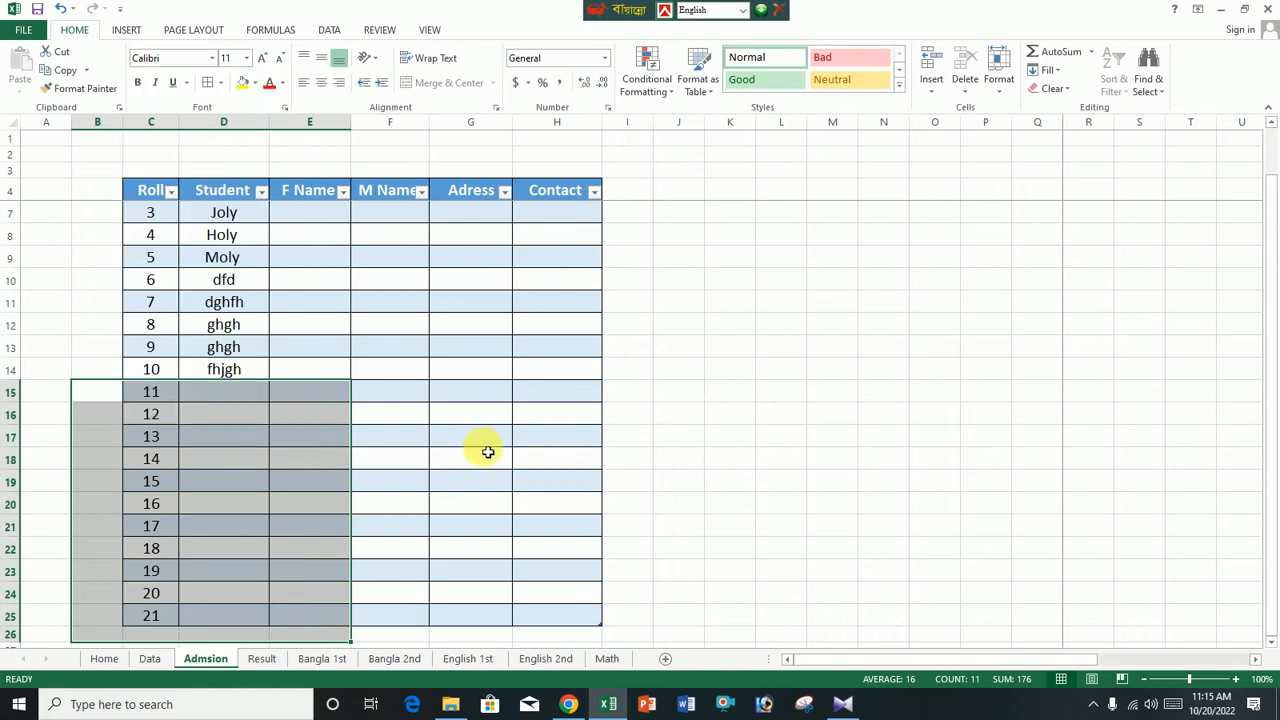
pyautogui.click(167, 392)
pyautogui.rightClick(150, 391)
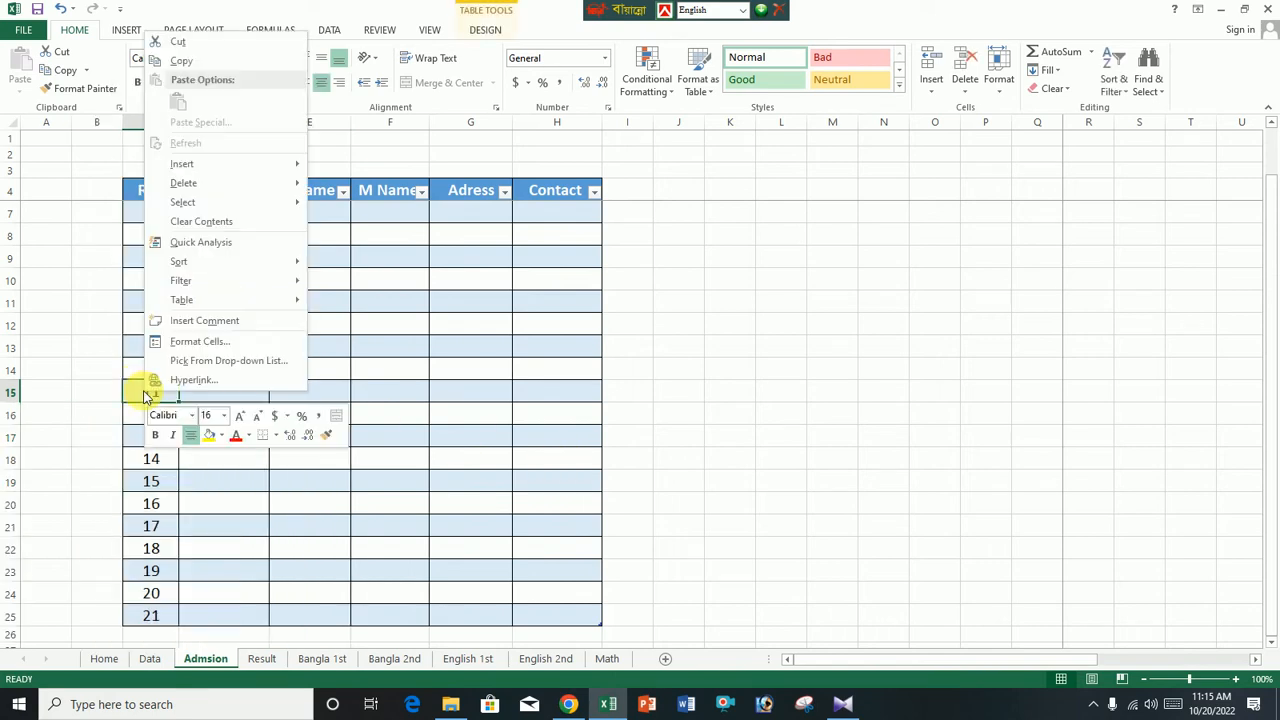
pyautogui.press('Escape')
pyautogui.click(223, 503)
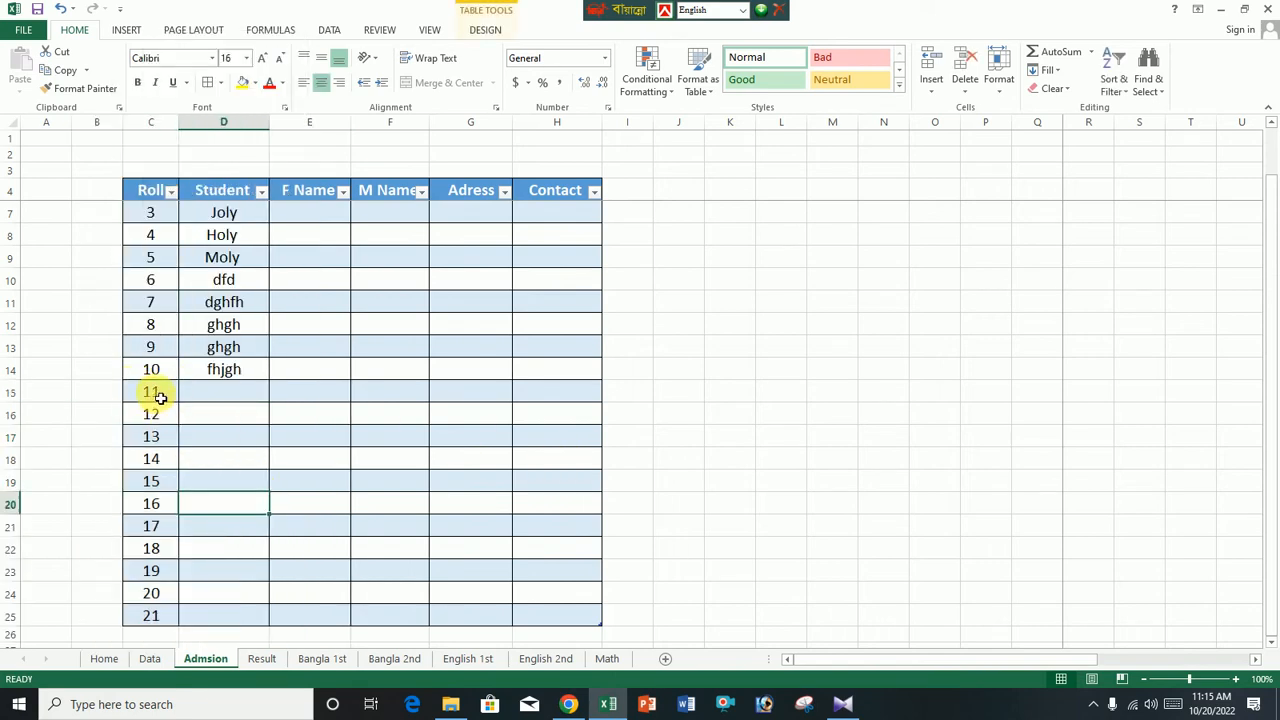
# Delete the table rows for rolls 11 to 21 (C15:H25)
pyautogui.moveTo(157, 394); pyautogui.dragTo(569, 611)
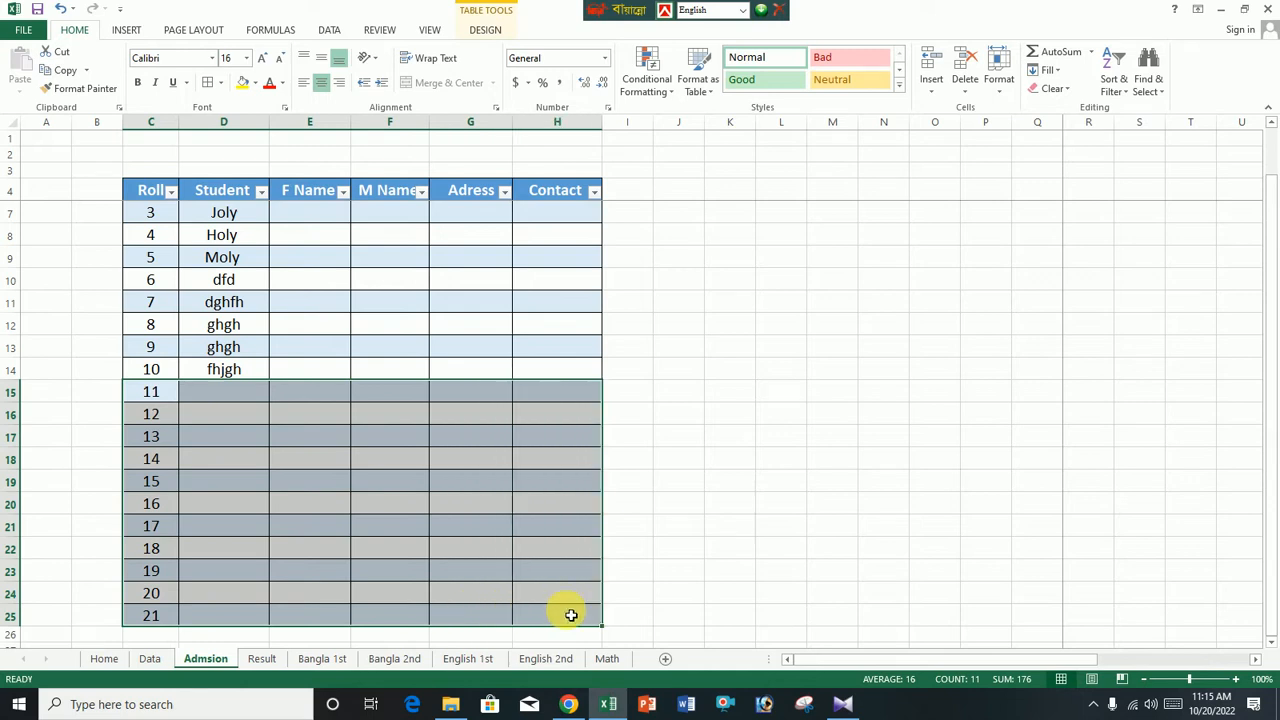
pyautogui.rightClick(177, 398)
pyautogui.moveTo(243, 189)
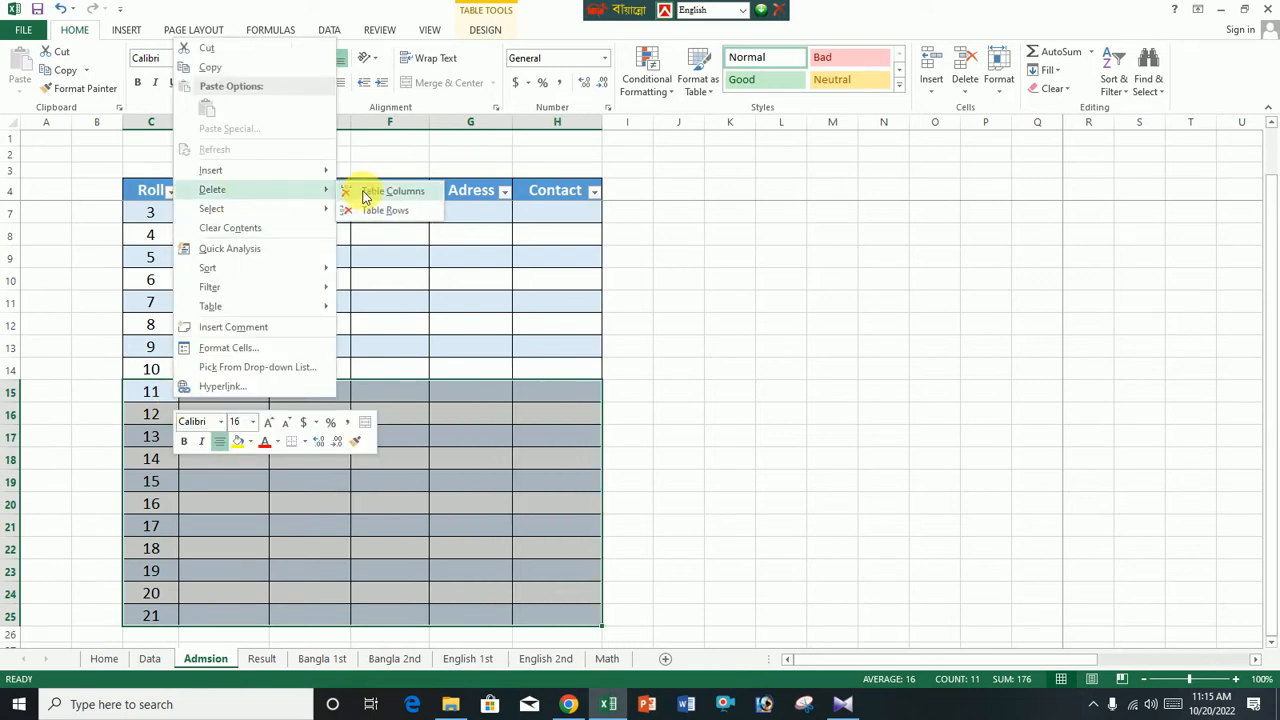
pyautogui.click(380, 210)
pyautogui.click(690, 346)
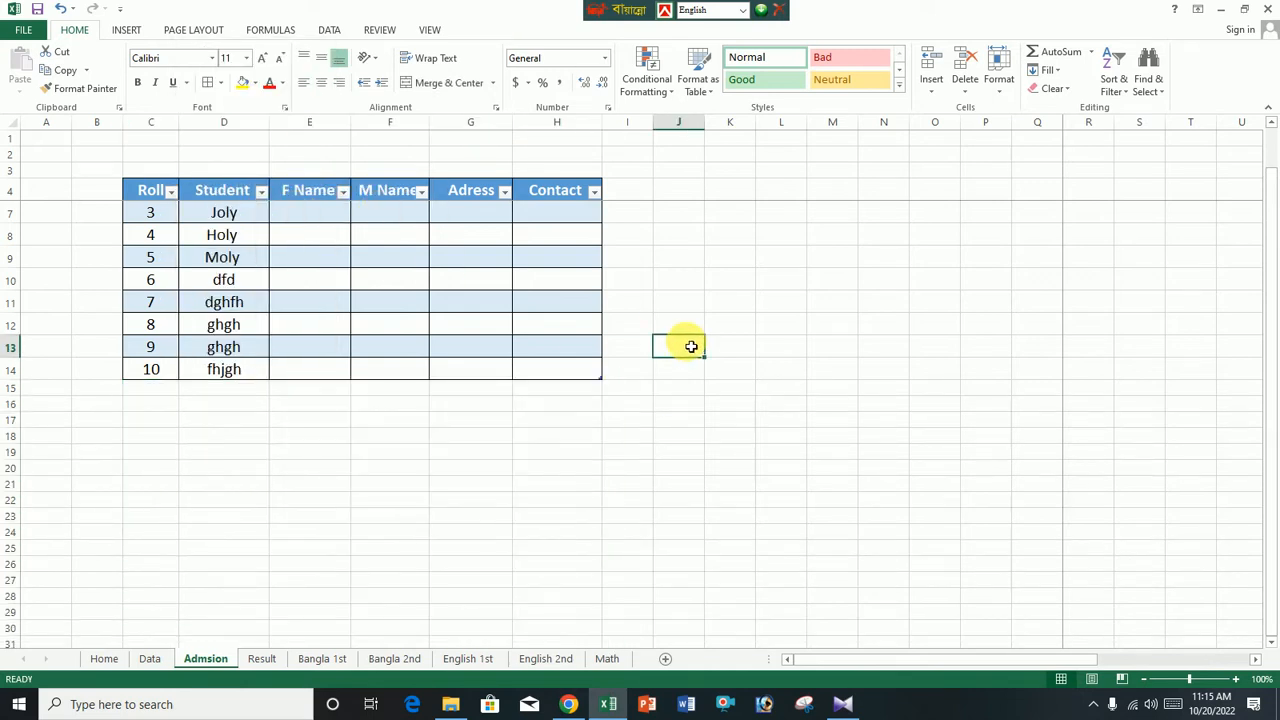
# Enter the father's name for roll 3 in the F Name column
pyautogui.click(326, 214)
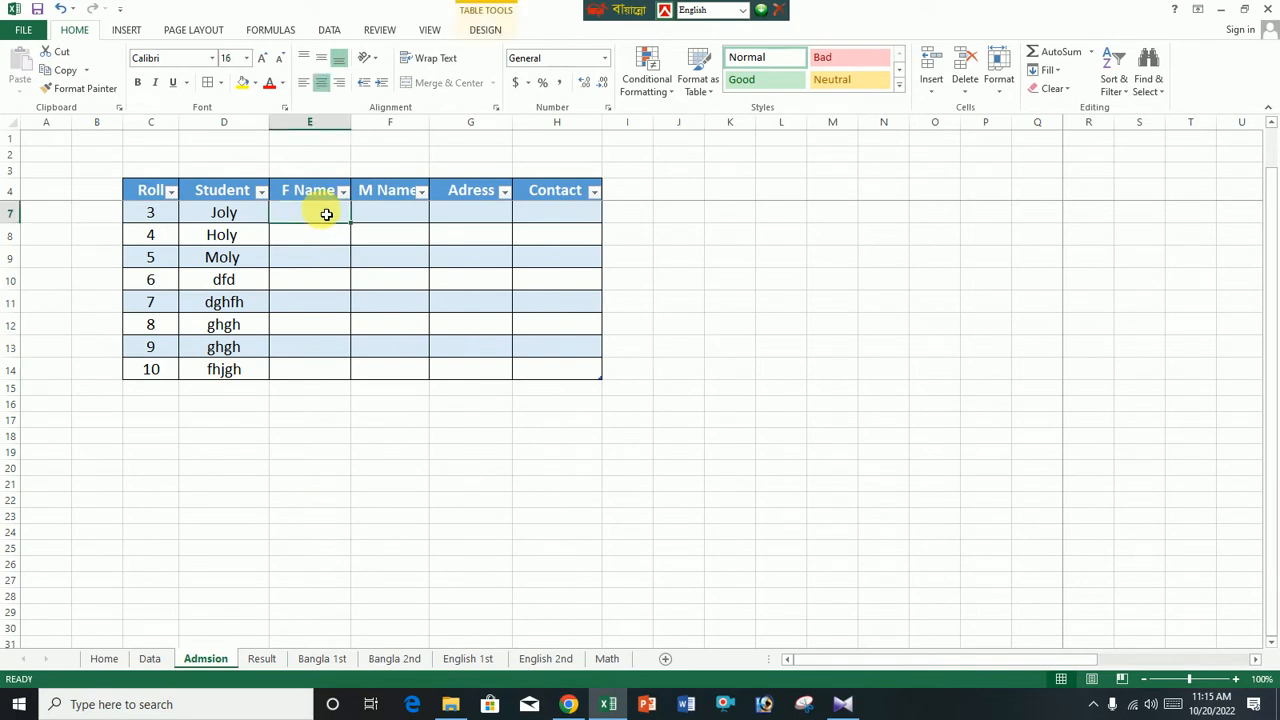
pyautogui.write('Hsan')
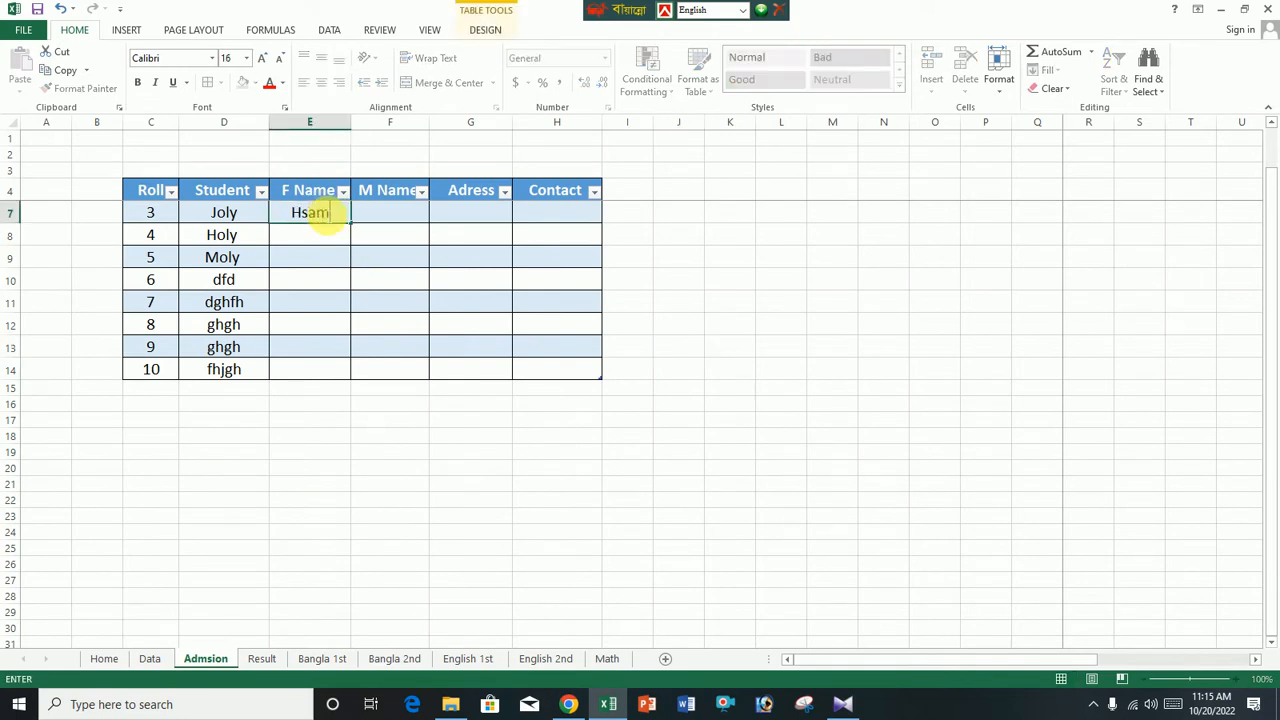
pyautogui.press('BackSpace')
pyautogui.press('BackSpace')
pyautogui.press('BackSpace')
pyautogui.write('amid')
pyautogui.press('Return')
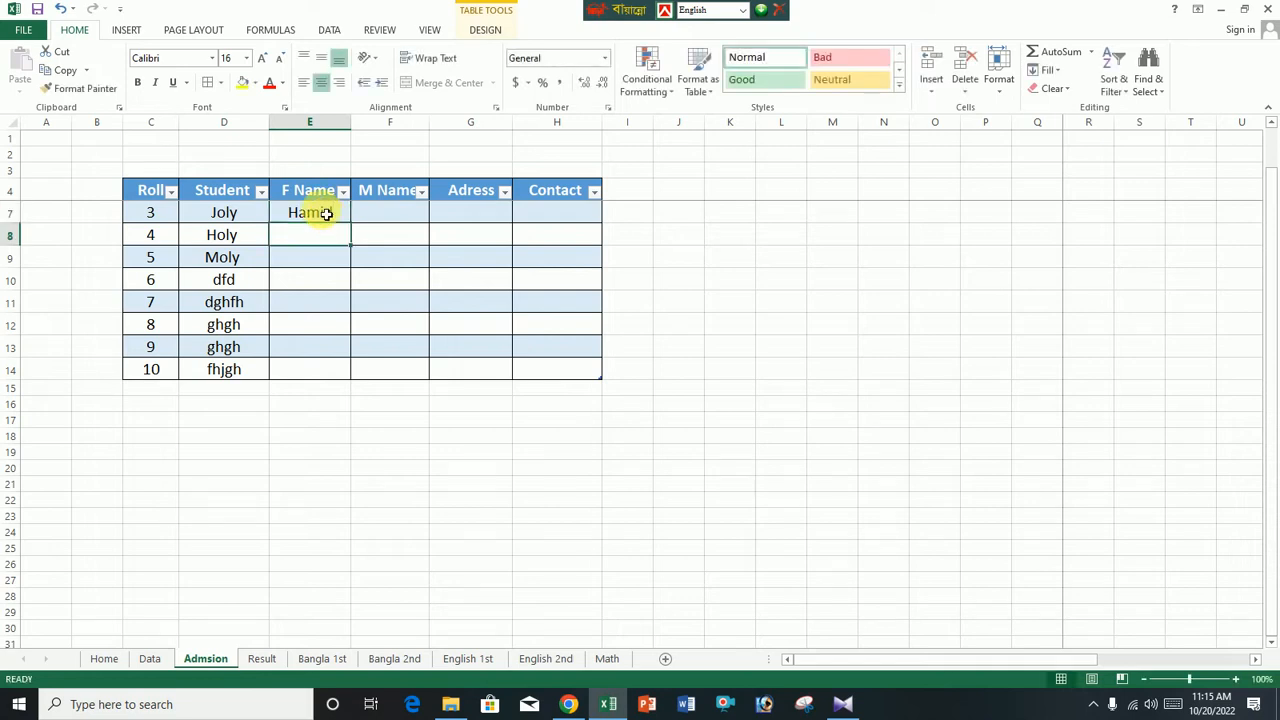
# Enter the fathers' names for rolls 4 to 6 in the F Name column
pyautogui.write('Amin')
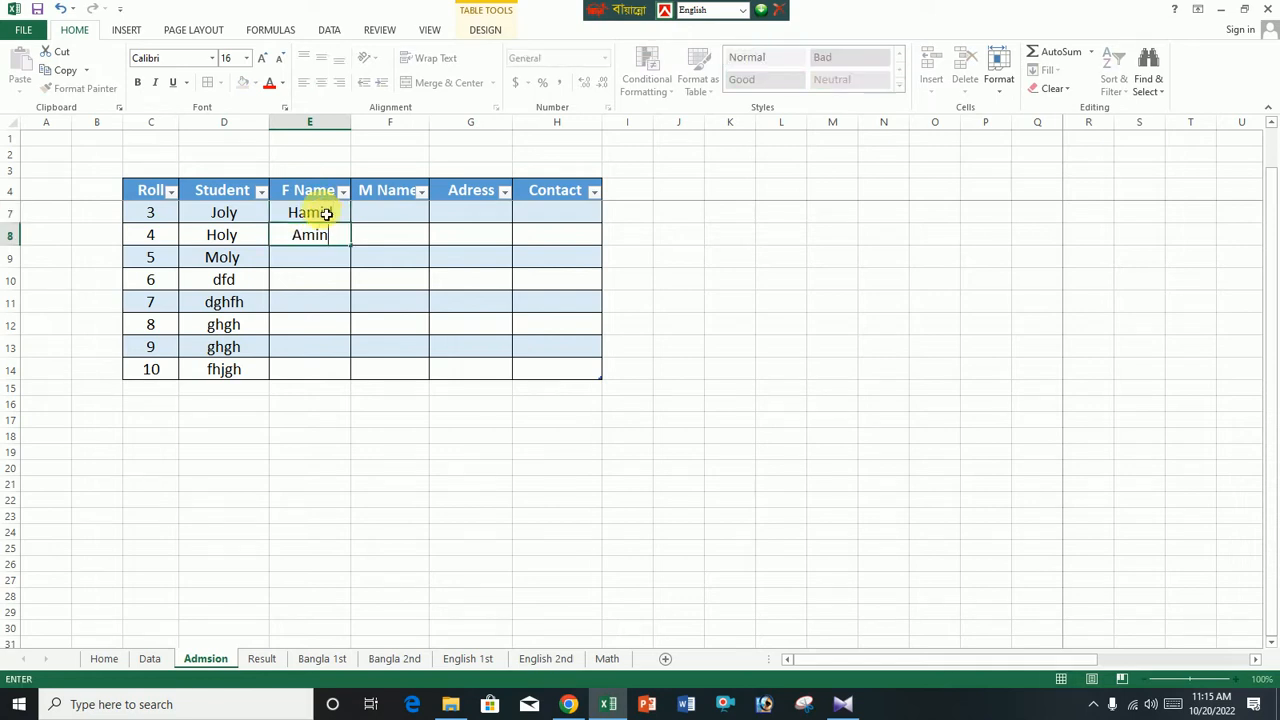
pyautogui.write('ur')
pyautogui.press('Return')
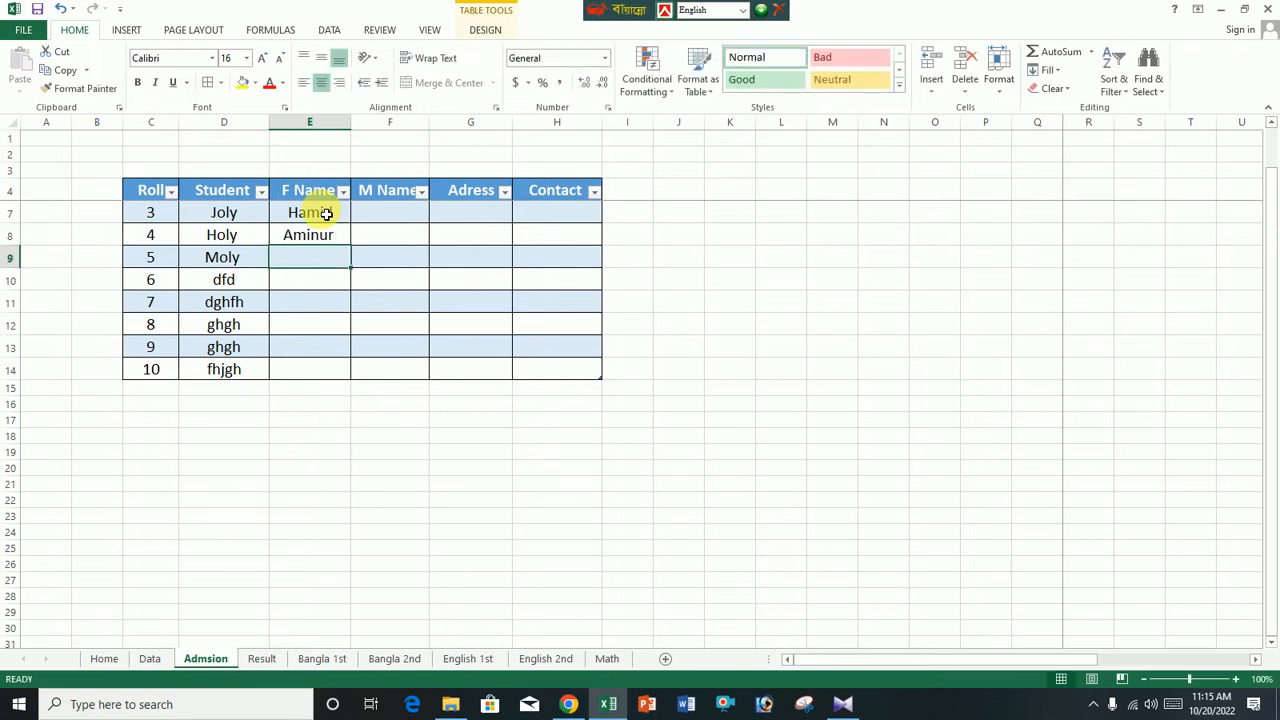
pyautogui.write('Rony')
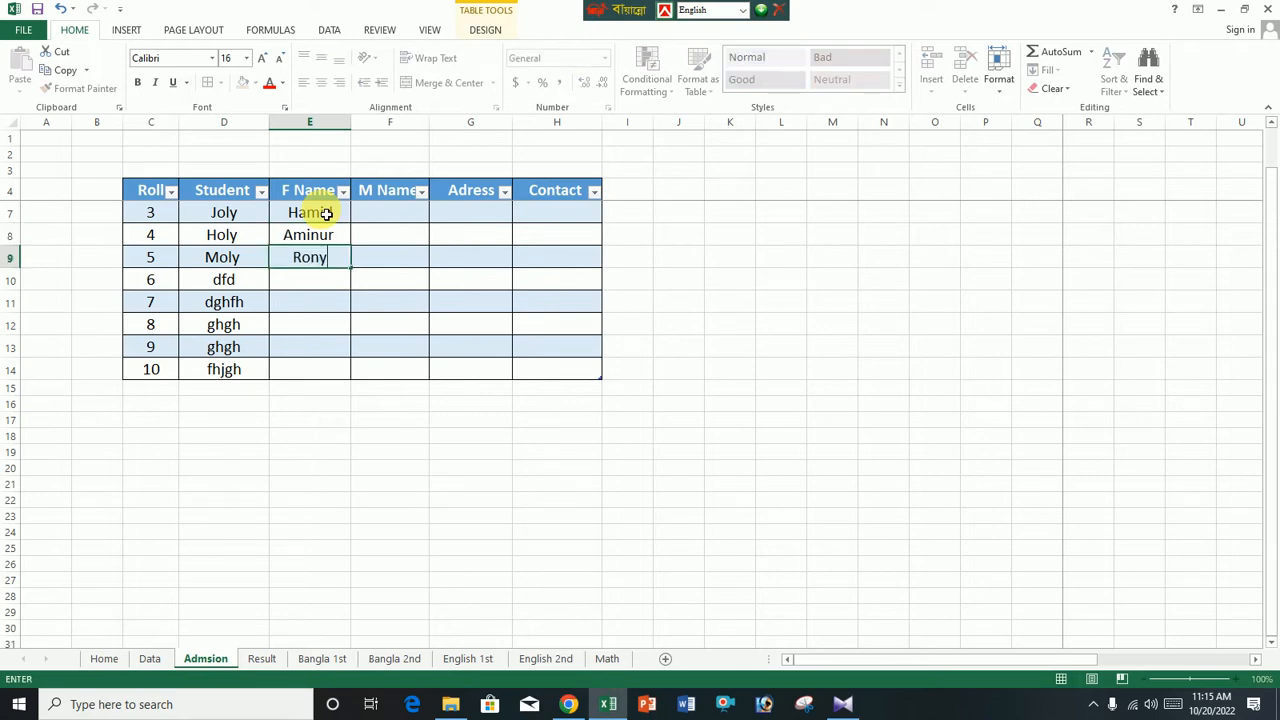
pyautogui.press('Return')
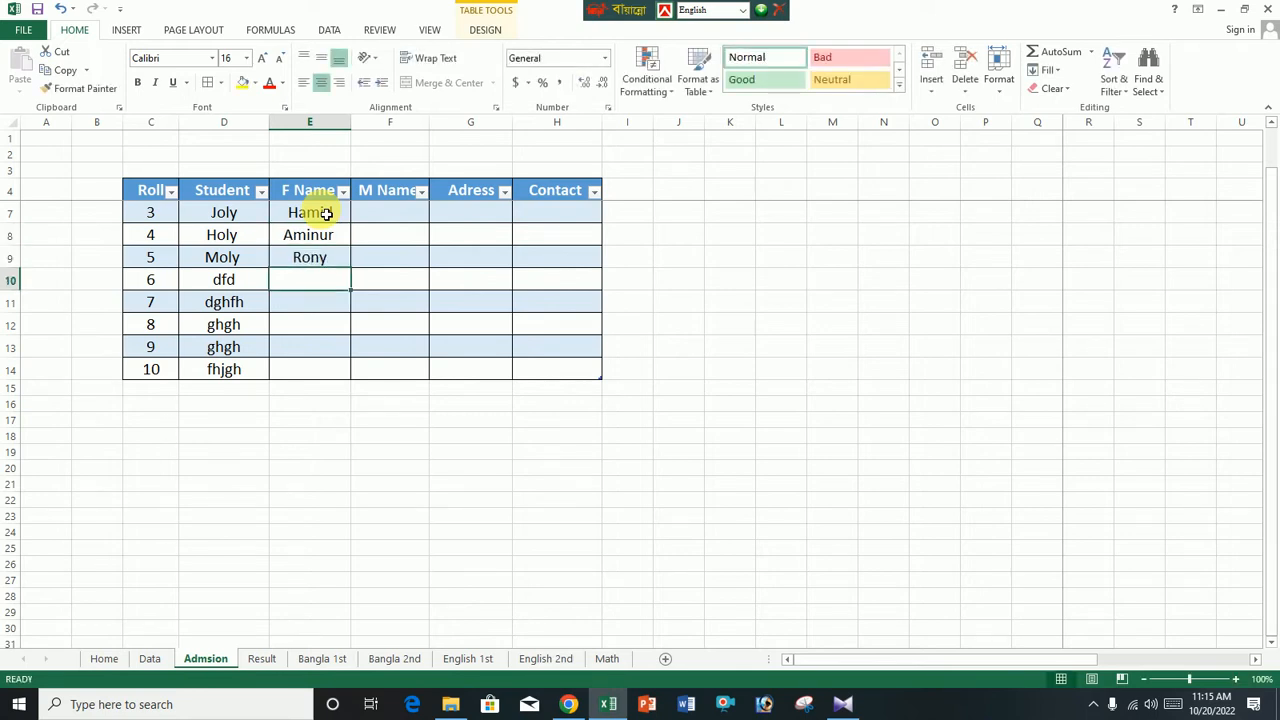
pyautogui.write('J')
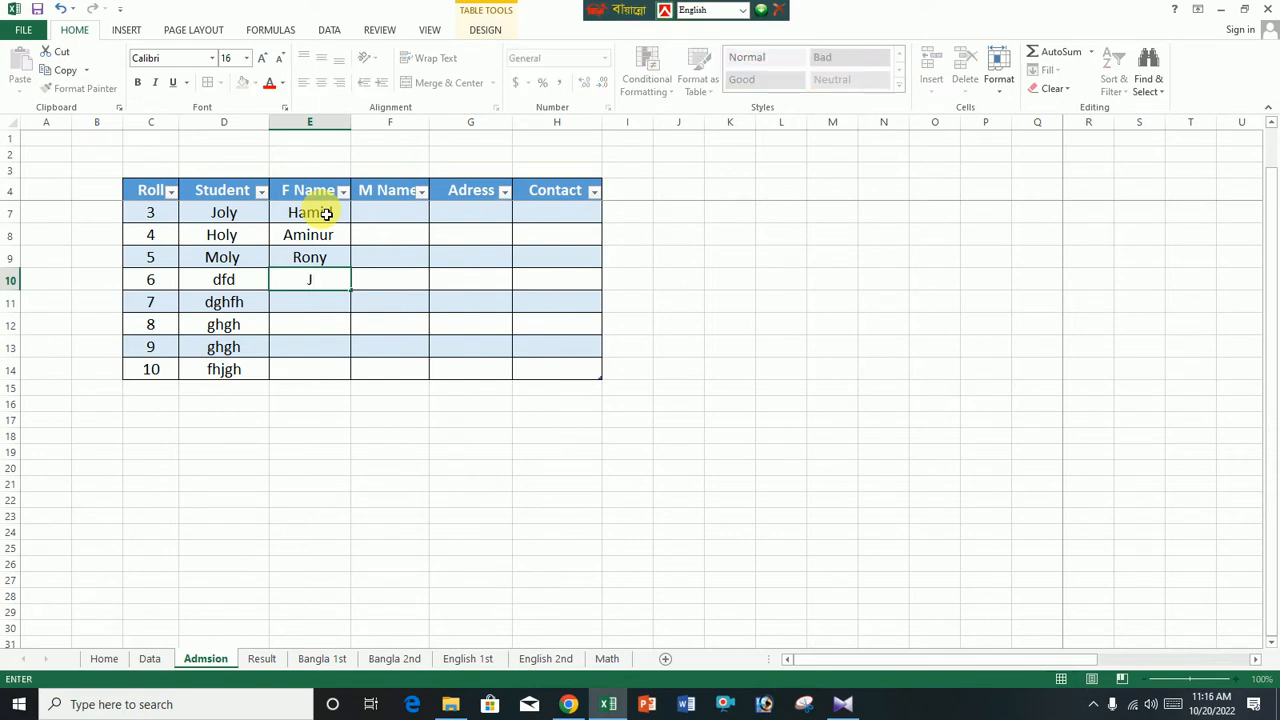
pyautogui.write('ony')
pyautogui.press('Return')
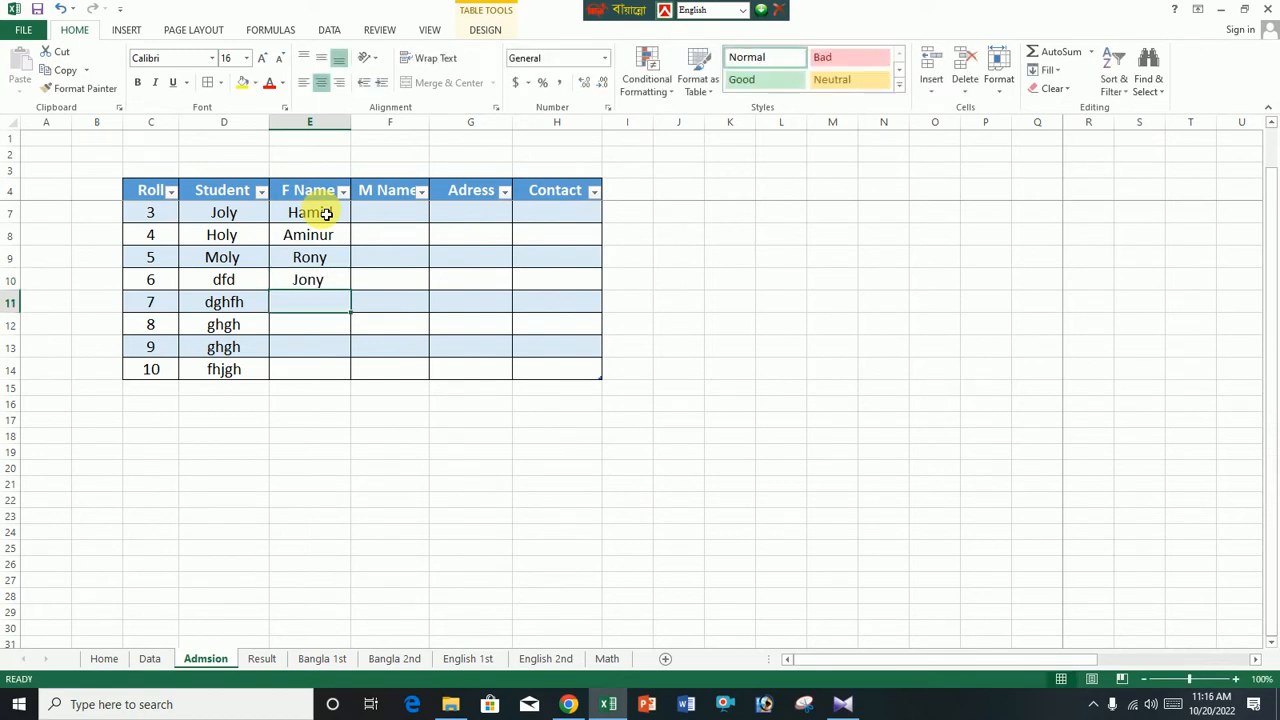
# Fill the F Name column for rolls 7 to 10 with placeholder entries lkdjflj, gfh, gdh and dh
pyautogui.write('lkdjflj')
pyautogui.press('Return')
pyautogui.write('gfh')
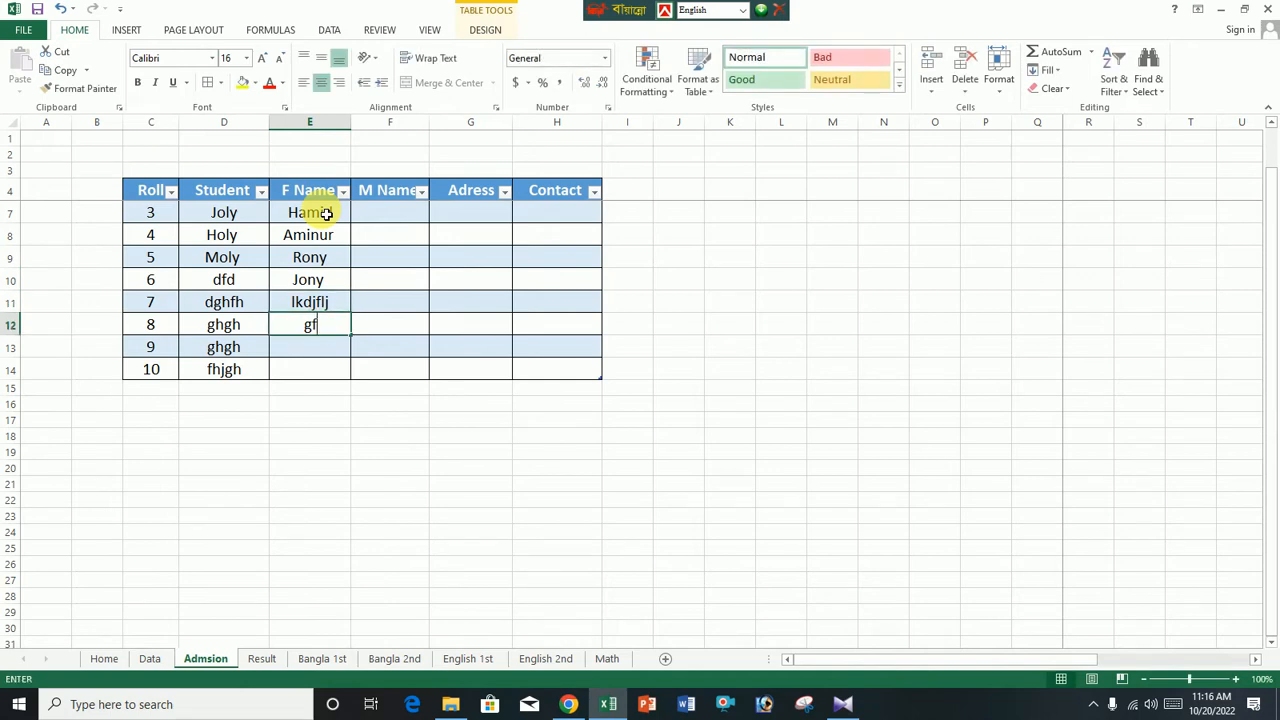
pyautogui.press('Return')
pyautogui.write('gdh')
pyautogui.press('Return')
pyautogui.write('dh')
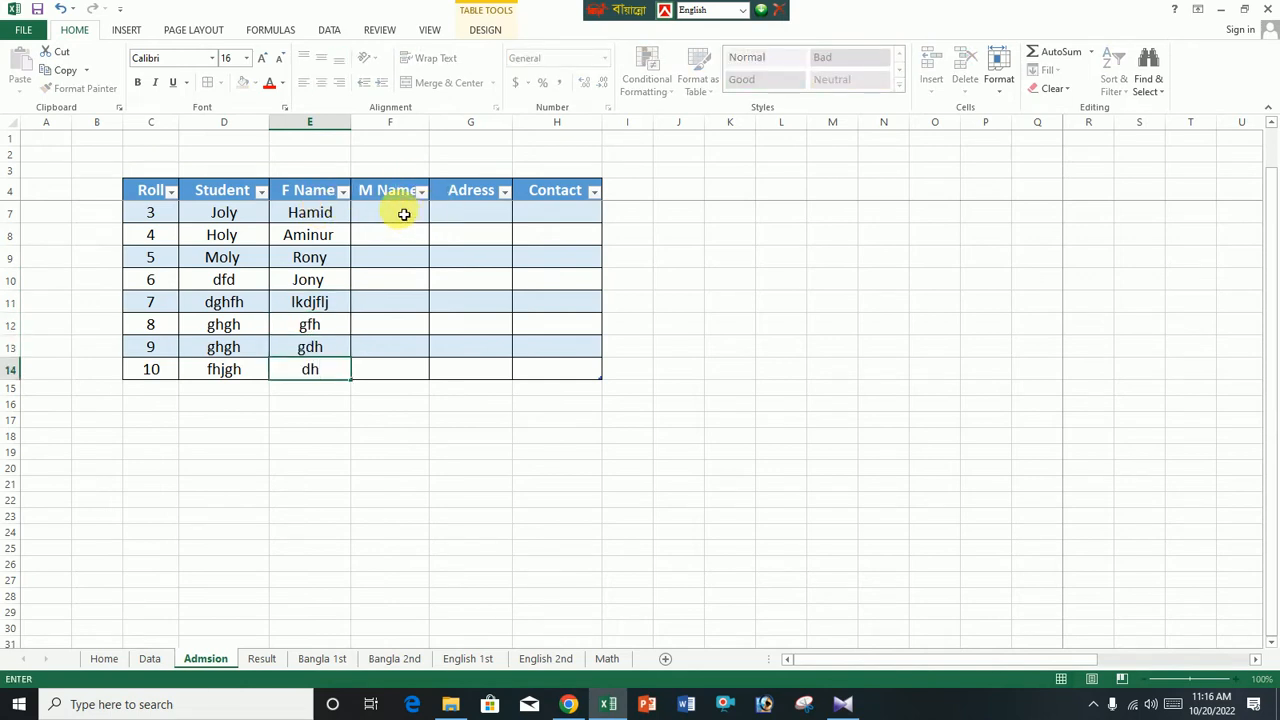
# Enter the fathers' names for rolls 1 and 2 in the empty F Name cells E5 and E6
pyautogui.scroll(1, 383, 251)
pyautogui.click(324, 219)
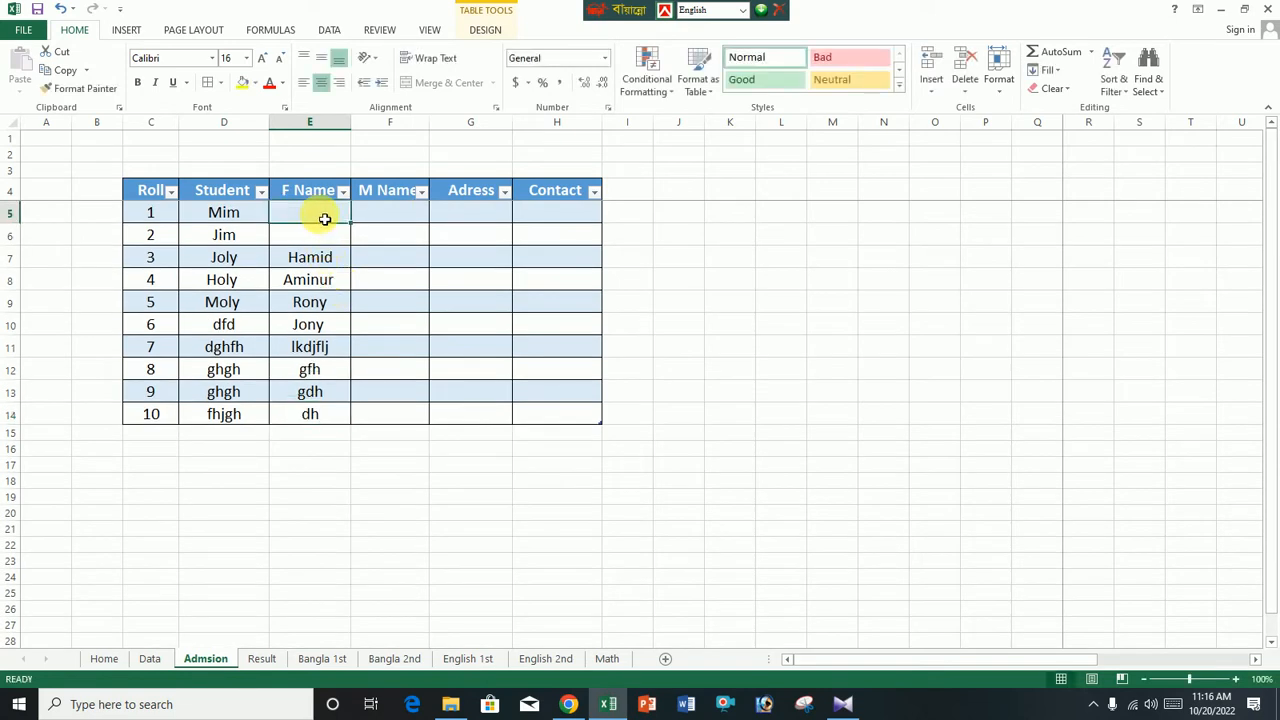
pyautogui.write('Rof')
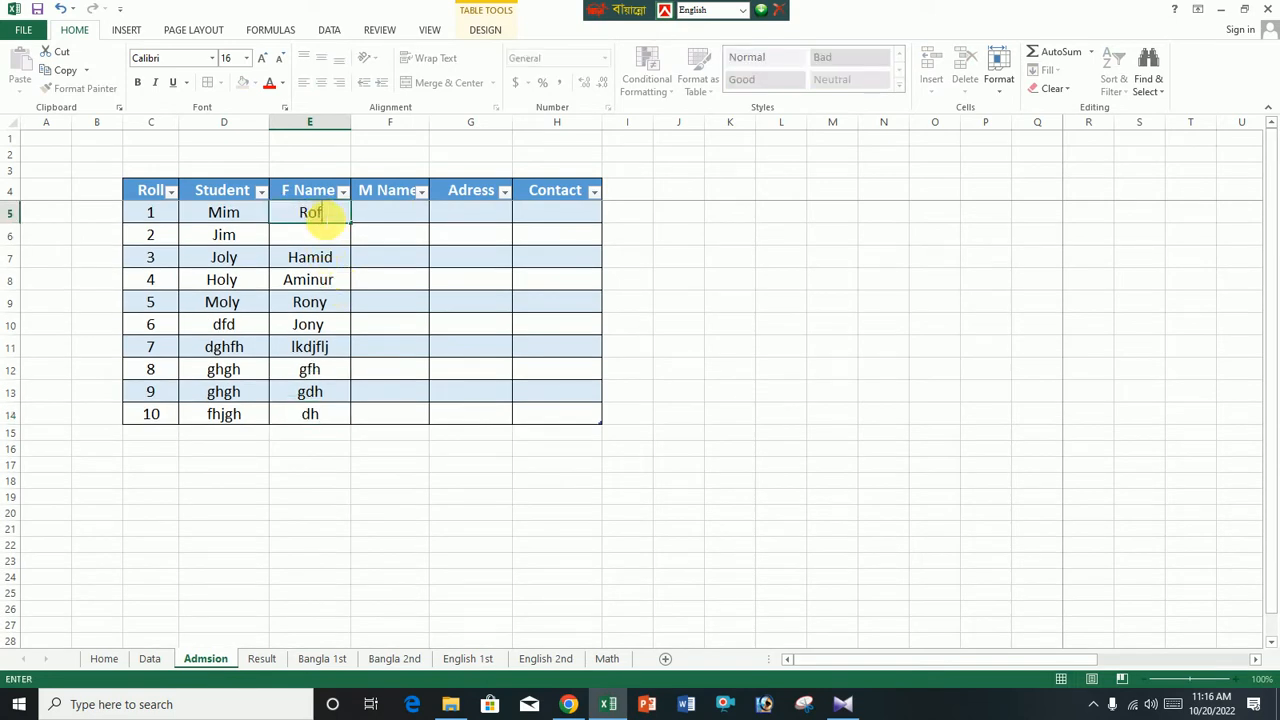
pyautogui.write('iqul')
pyautogui.press('Return')
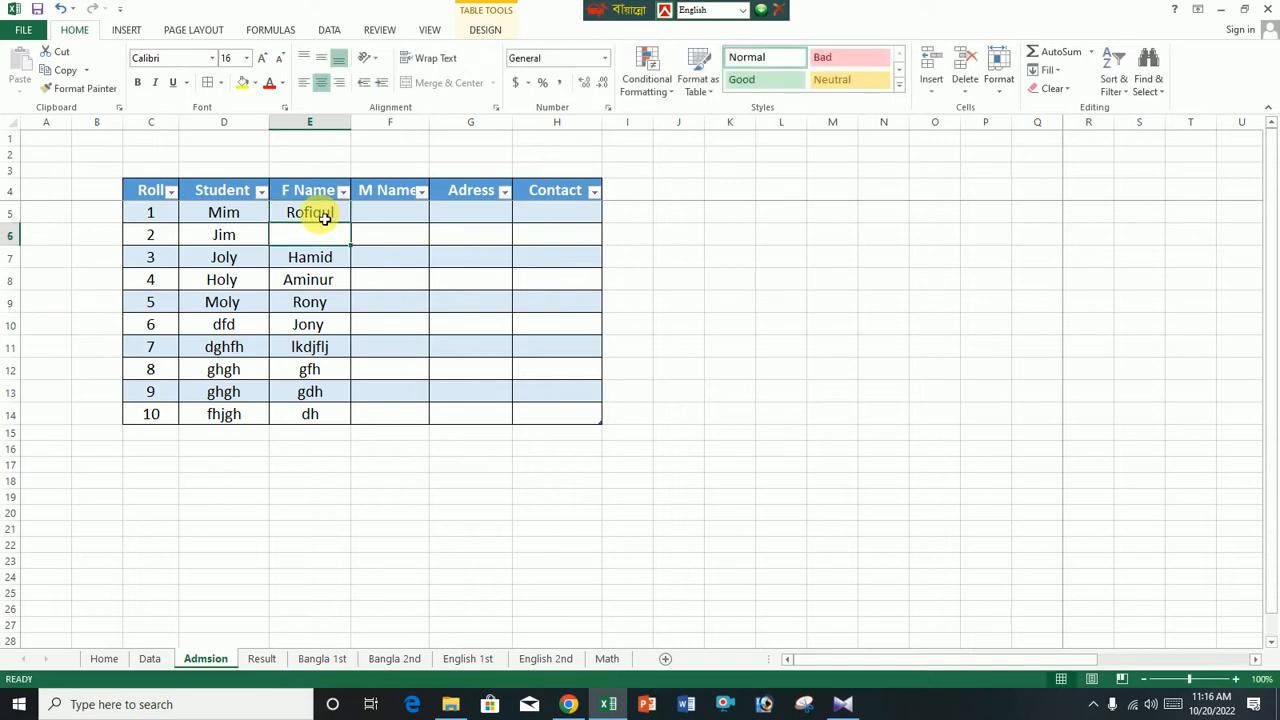
pyautogui.write('So')
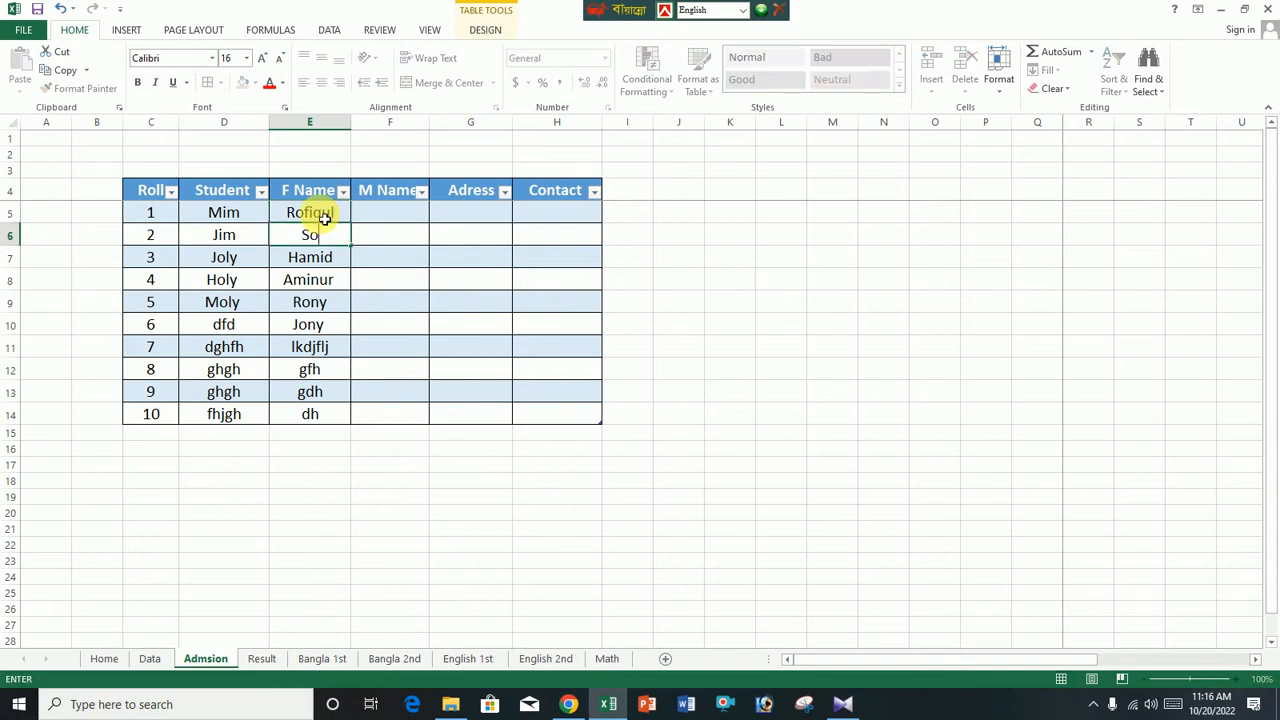
pyautogui.write('fiqul')
# Enter the mothers' names for rolls 1 to 4 in the M Name column
pyautogui.click(388, 212)
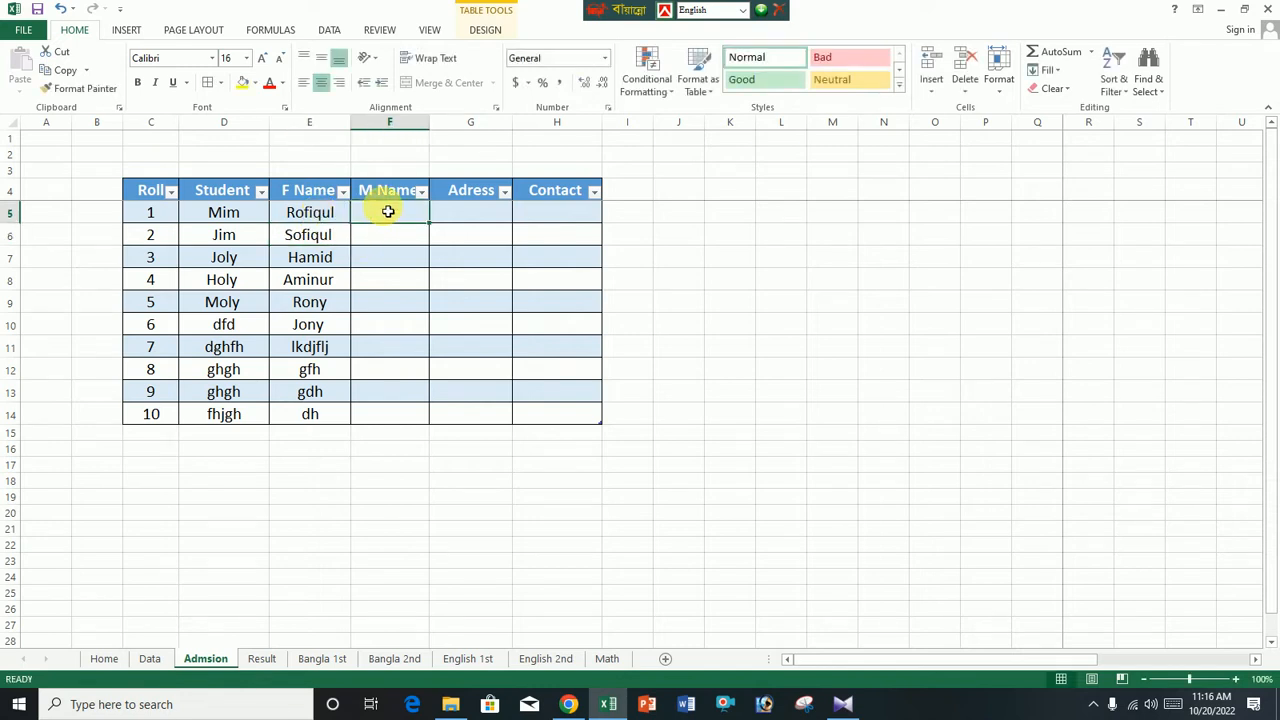
pyautogui.write('Amina')
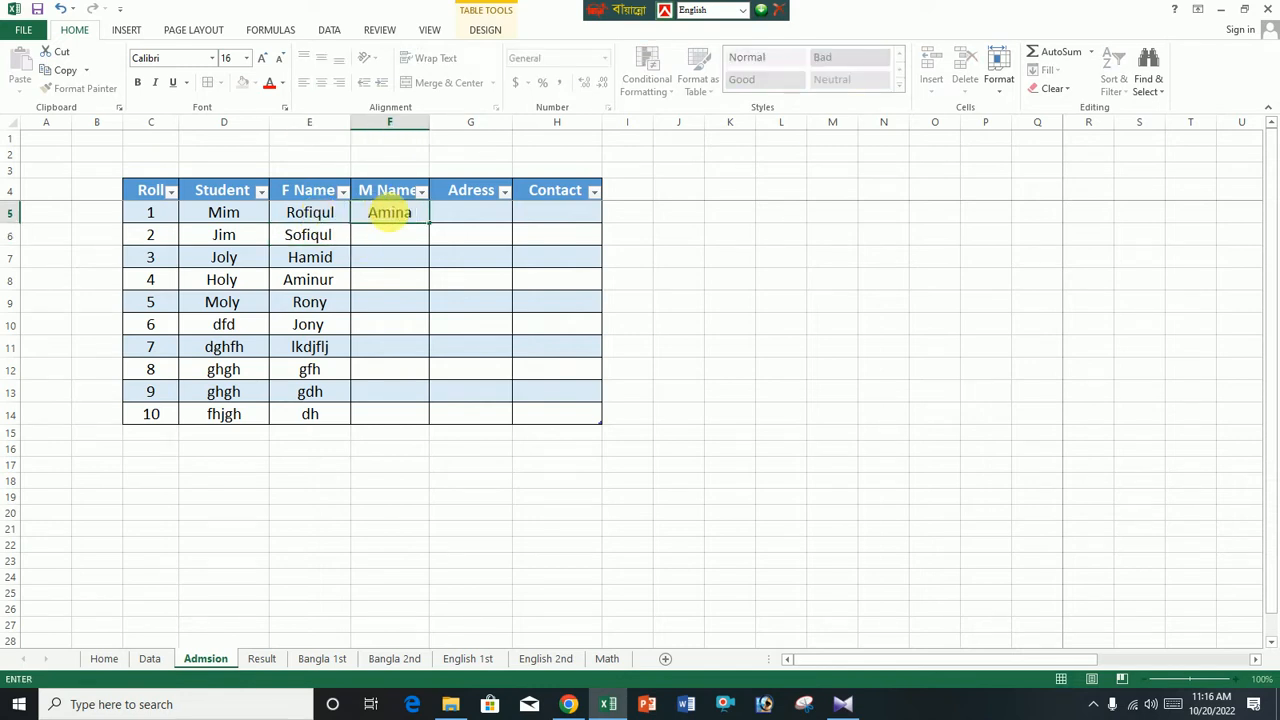
pyautogui.press('Return')
pyautogui.write('H')
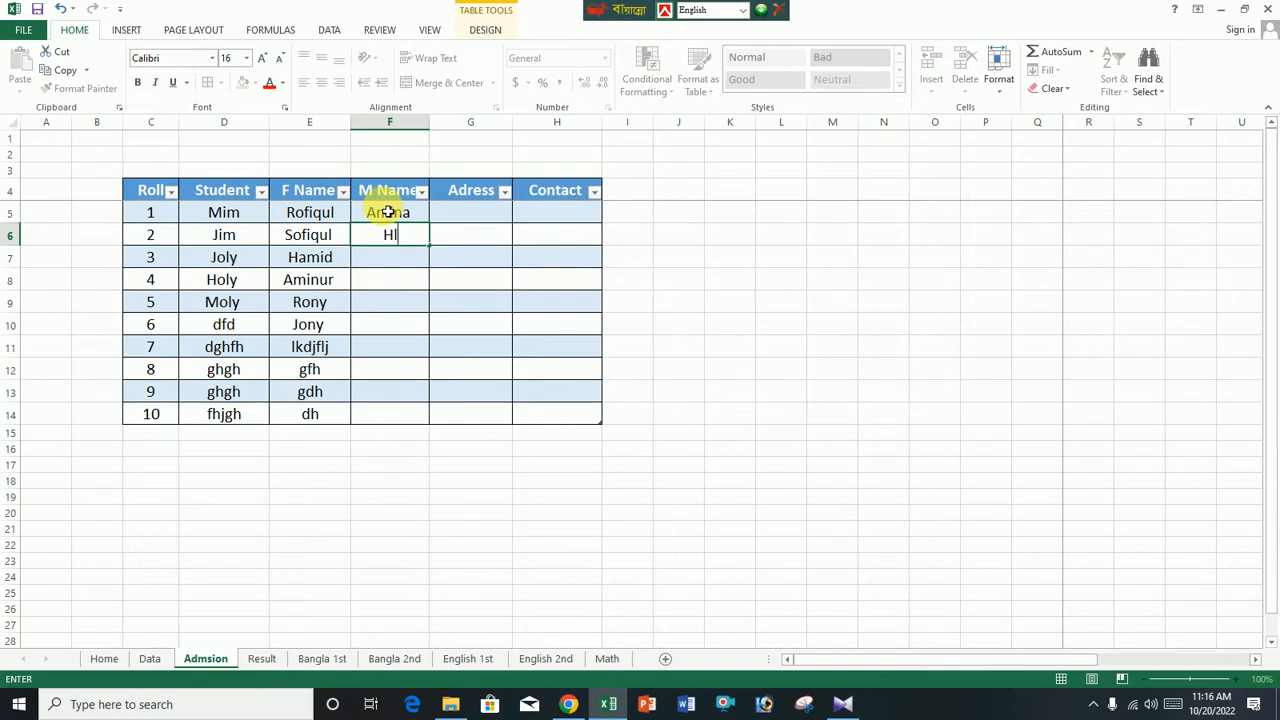
pyautogui.write('alima')
pyautogui.press('Return')
pyautogui.write('j')
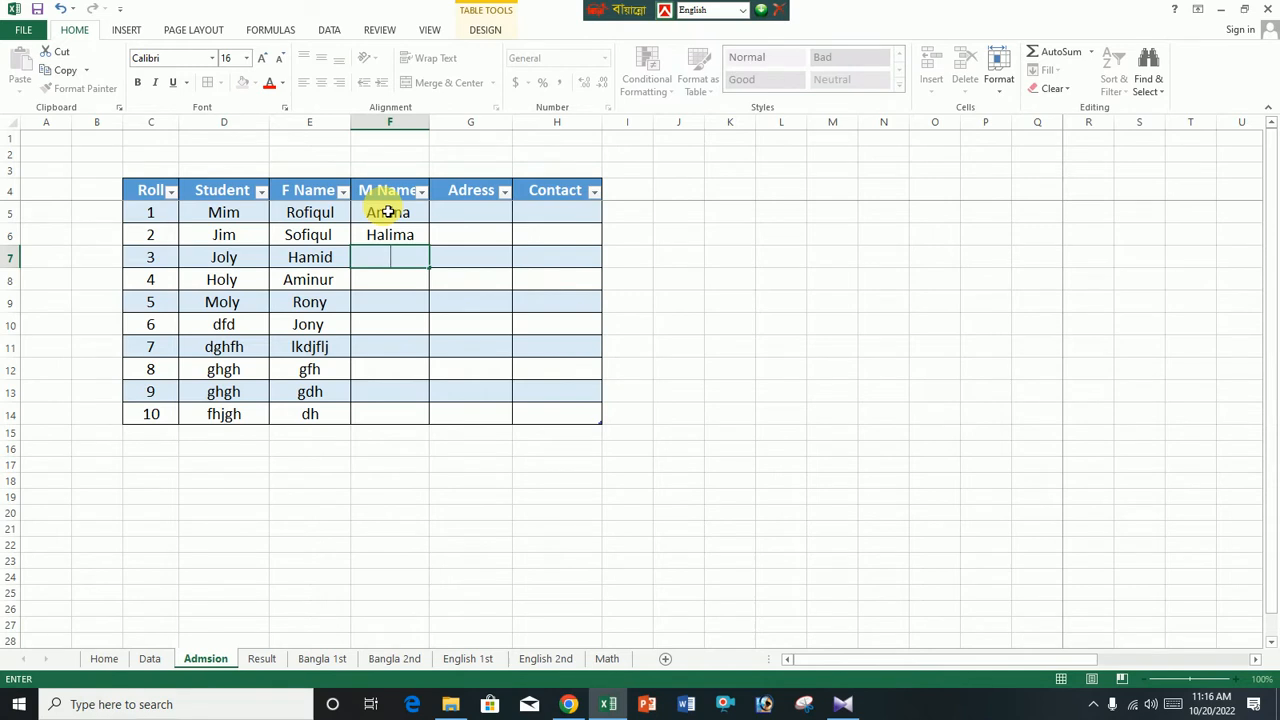
pyautogui.write('Masuma')
pyautogui.press('Return')
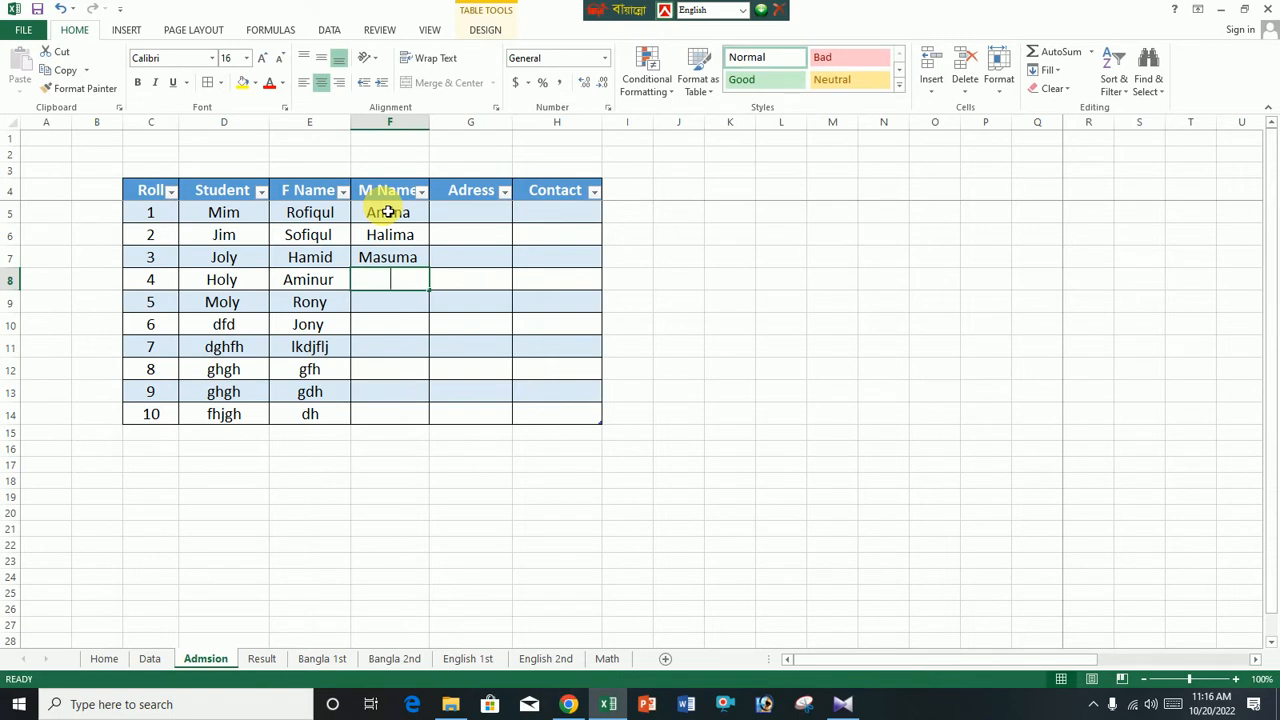
pyautogui.write('Hanifa')
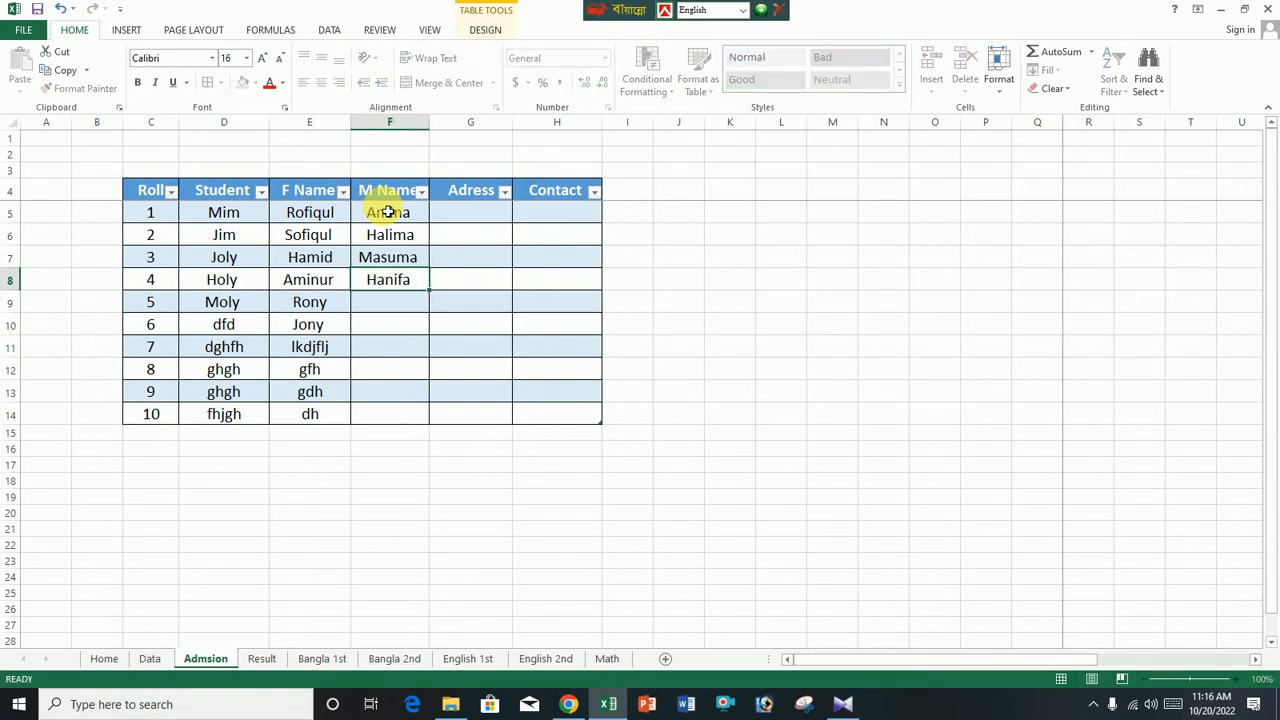
pyautogui.press('Return')
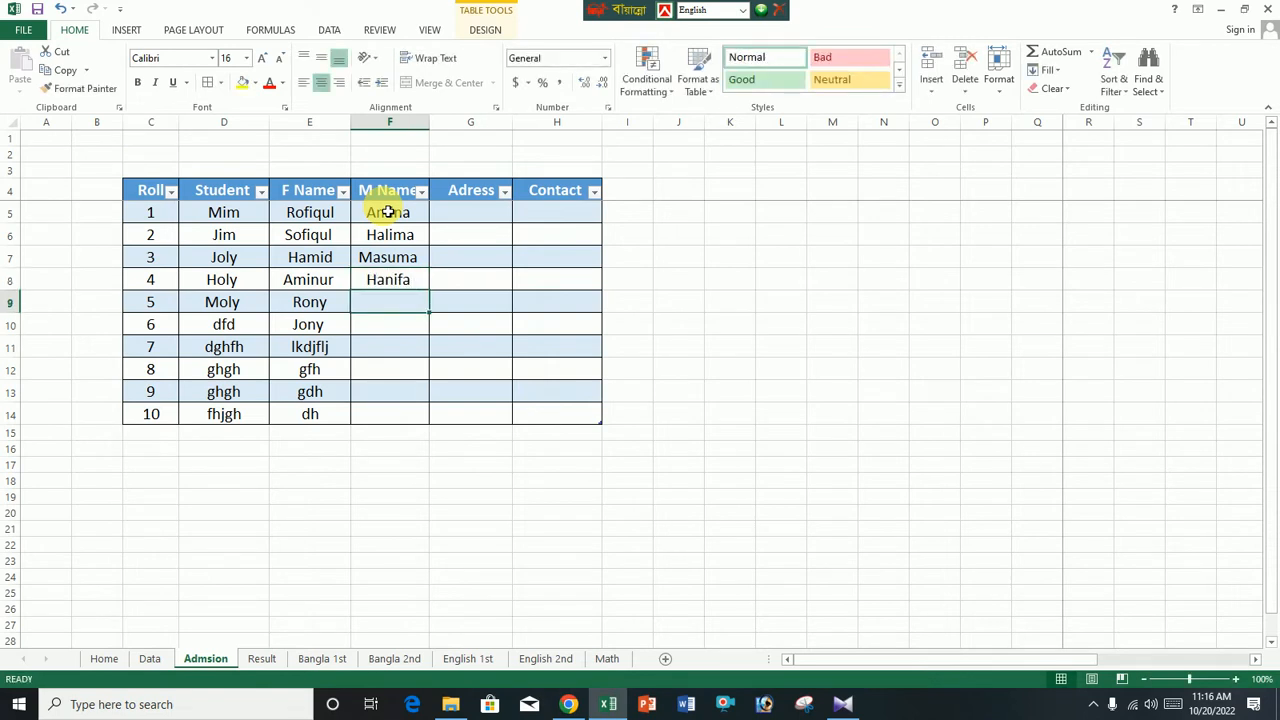
# Fill the M Name column for rolls 5 to 10 with placeholder entries lkdjkf, fgg, dfsg, dfsg, fgg and g
pyautogui.write('lkdjkf')
pyautogui.press('Return')
pyautogui.write('fgg')
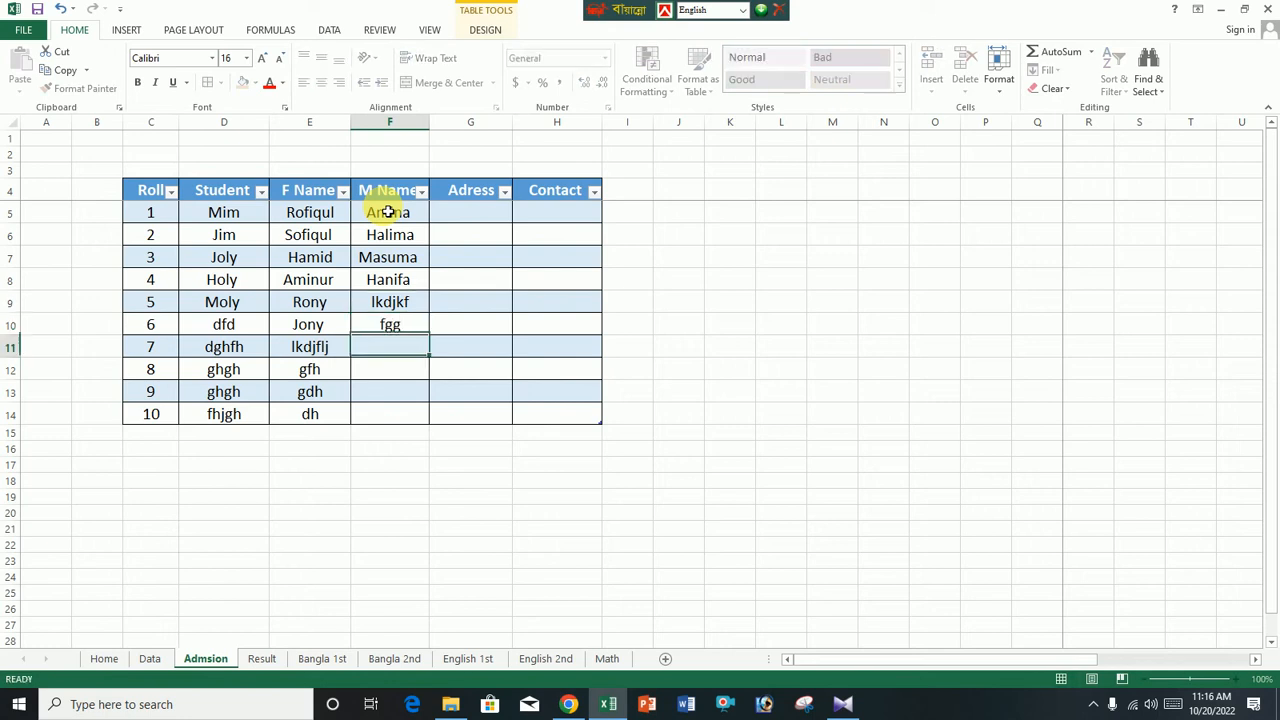
pyautogui.press('Return')
pyautogui.write('dfsg')
pyautogui.press('Return')
pyautogui.write('dfsg fgg g')
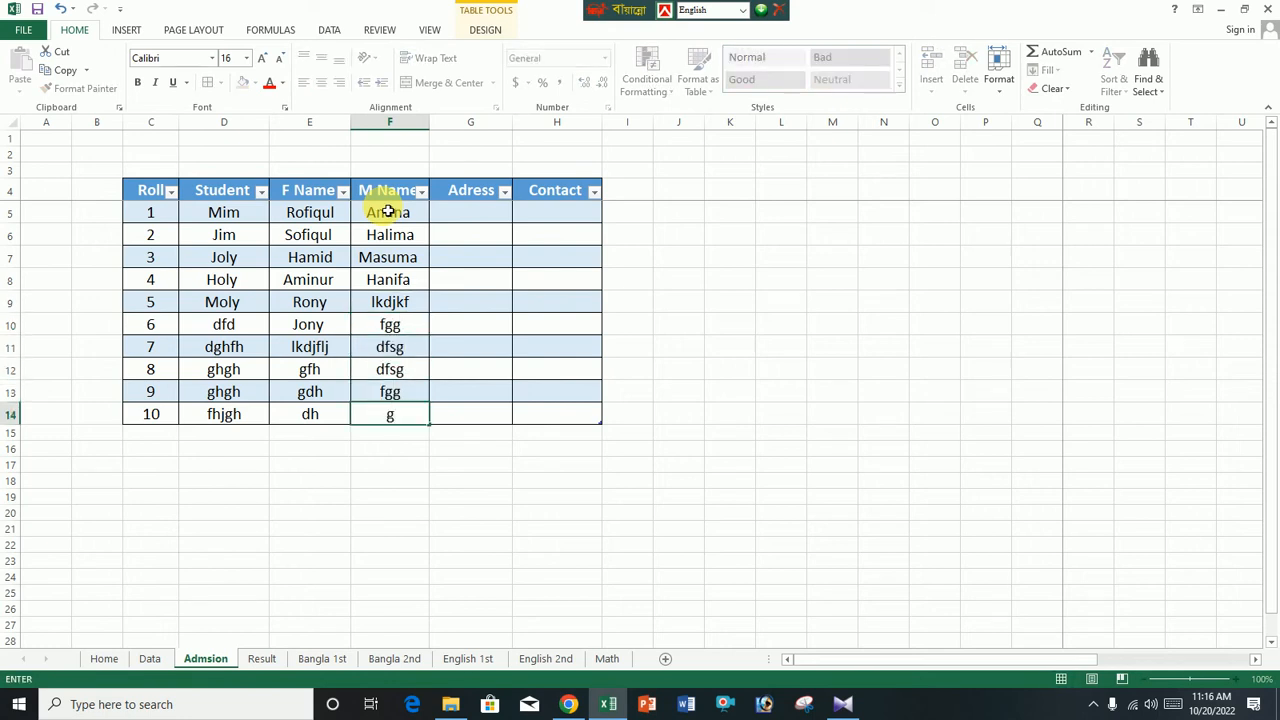
# Enter the village addresses for rolls 1 to 3 in the Adress column
pyautogui.click(484, 221)
pyautogui.write('B')
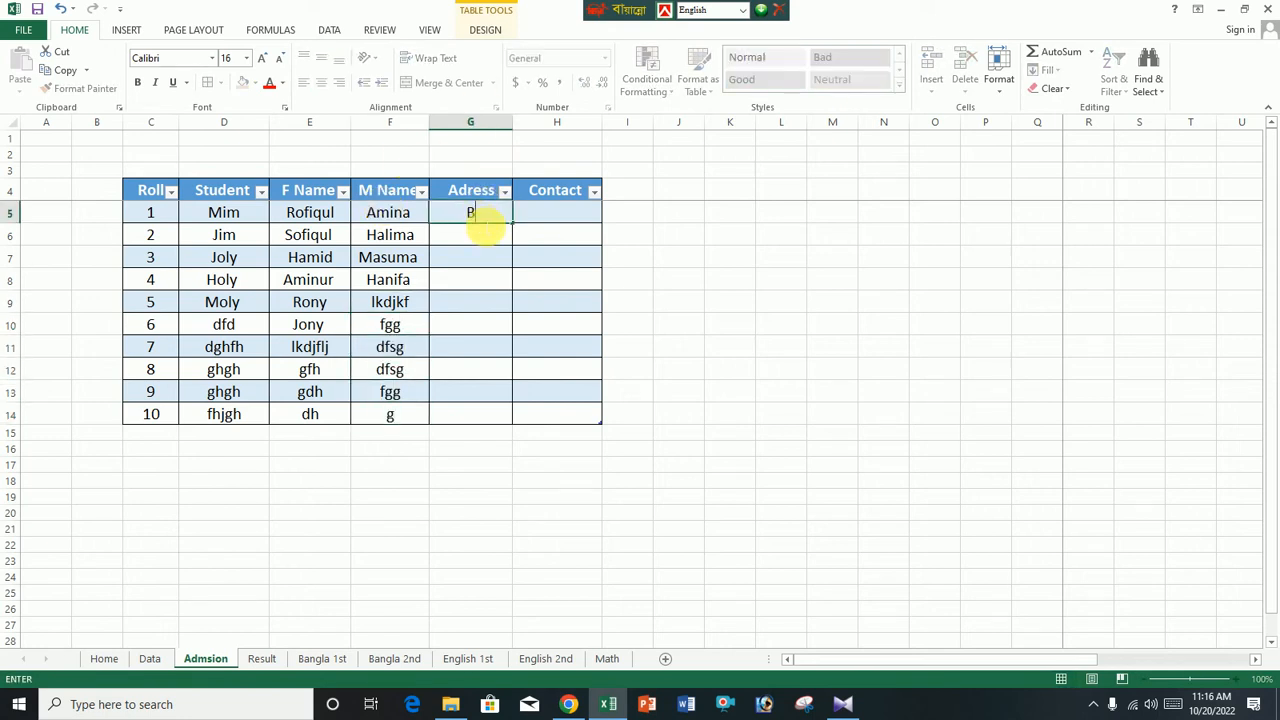
pyautogui.write('agbari')
pyautogui.press('Return')
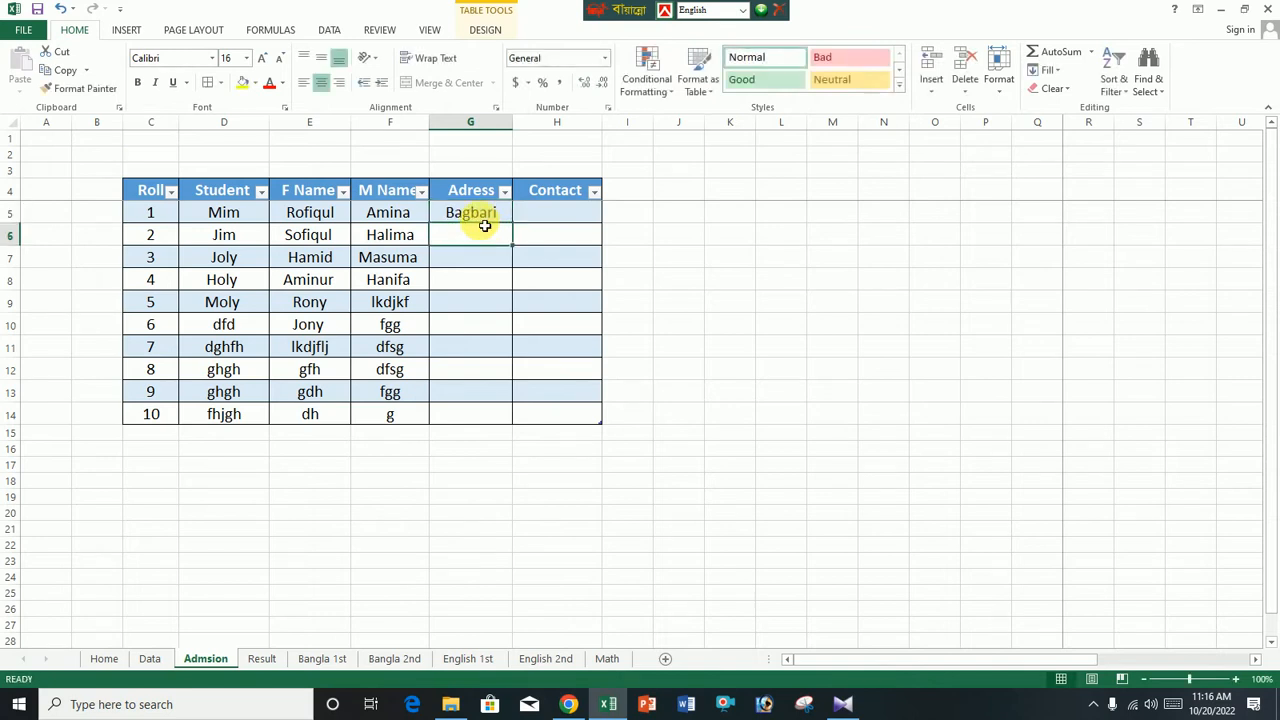
pyautogui.write('Horardighi')
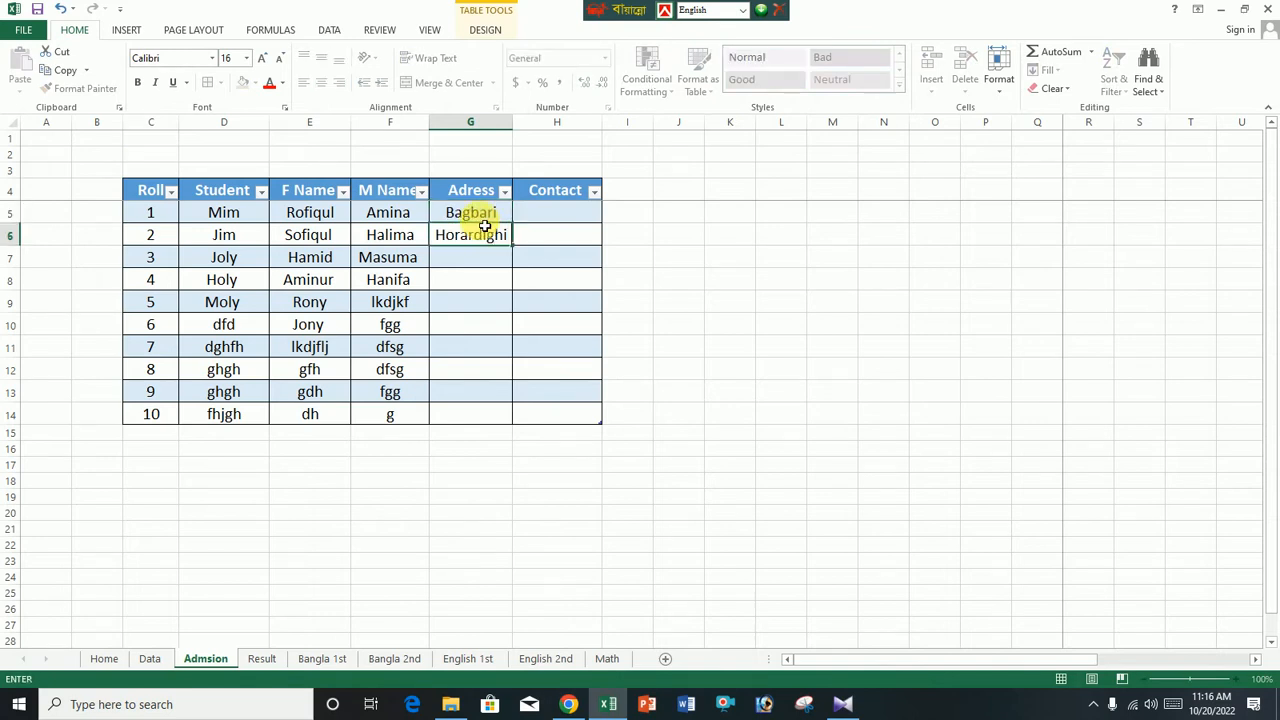
pyautogui.press('Return')
pyautogui.write('Kolarbari')
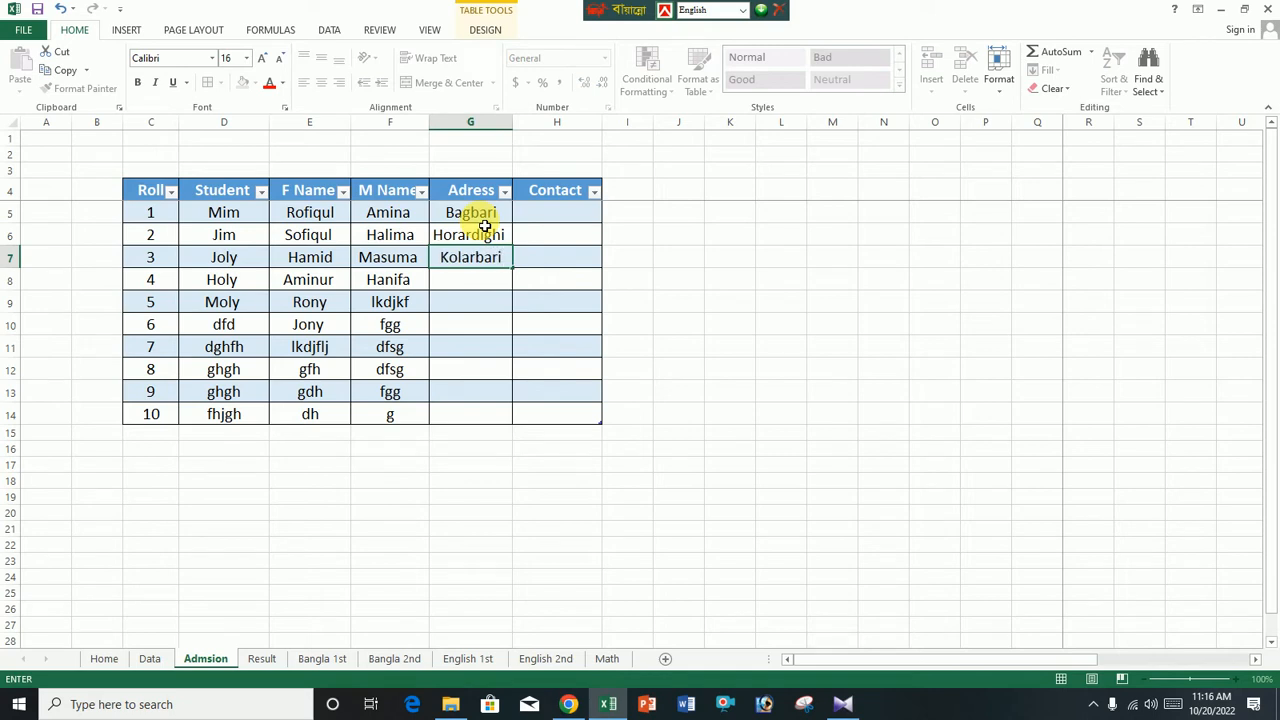
pyautogui.press('Return')
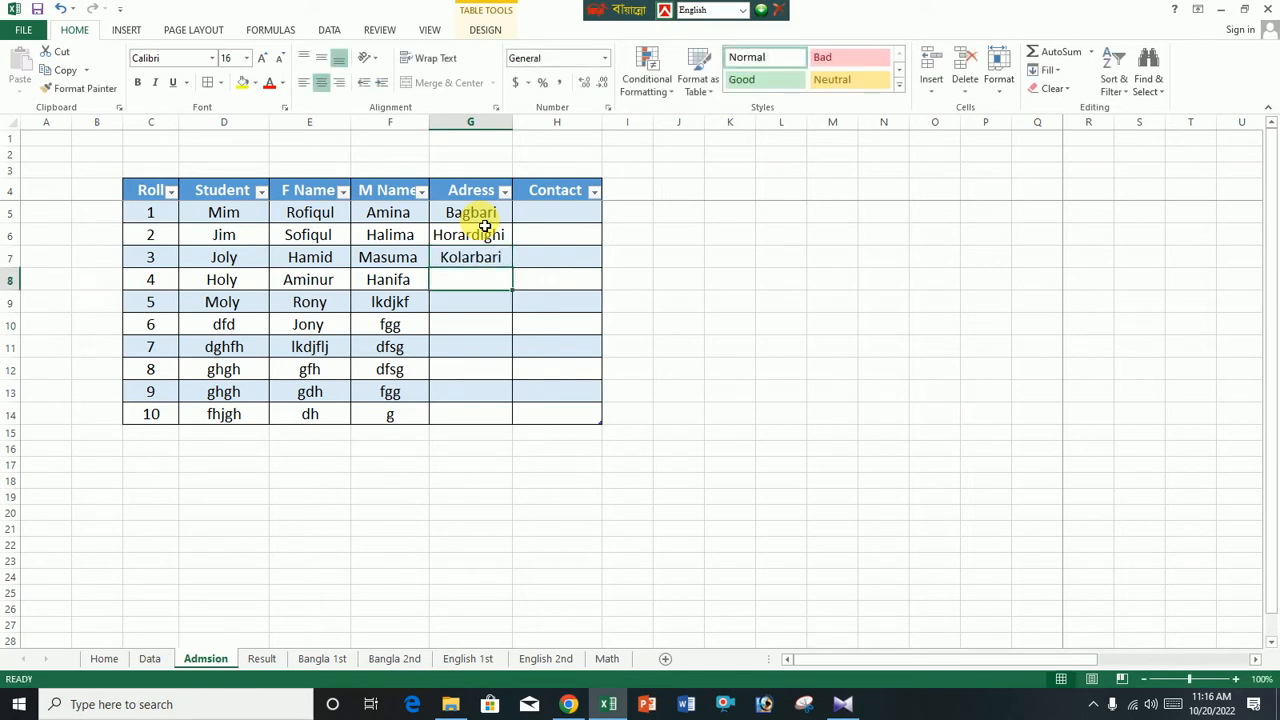
# Enter the addresses for rolls 4 to 6, repeating the three villages of rolls 1 to 3 in the same order
pyautogui.write('Ba')
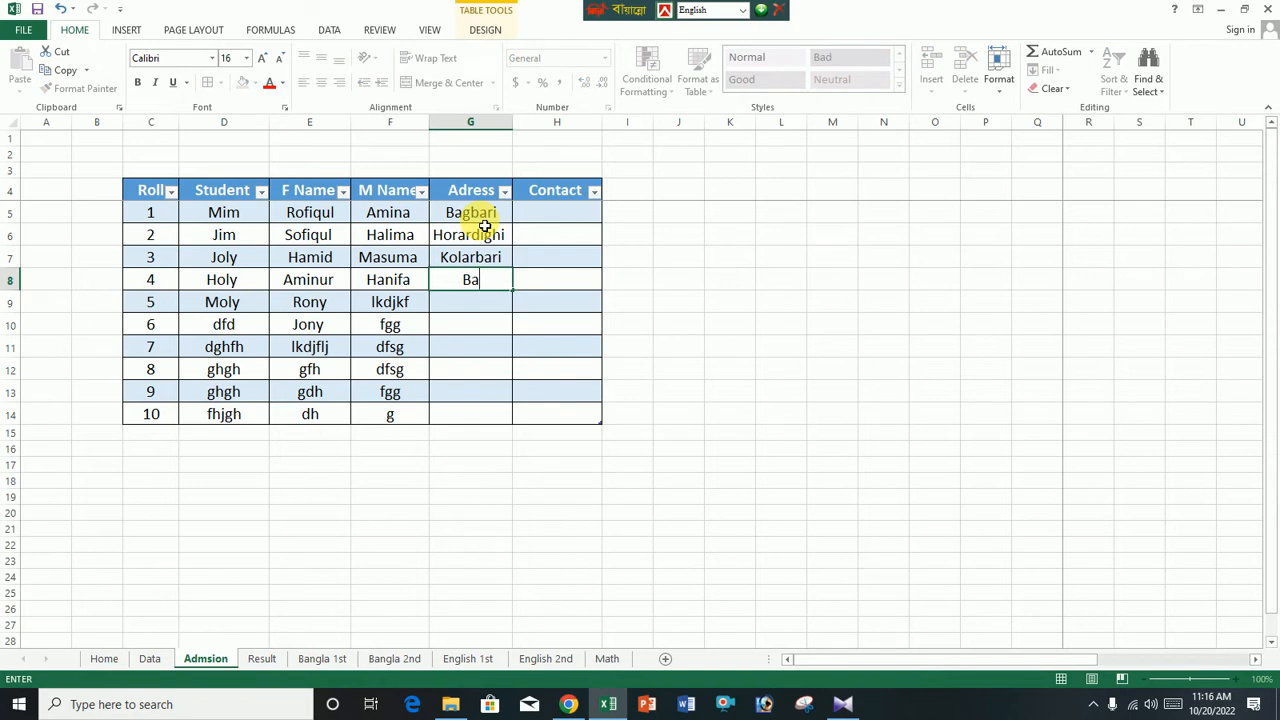
pyautogui.write('ngg')
pyautogui.write('H')
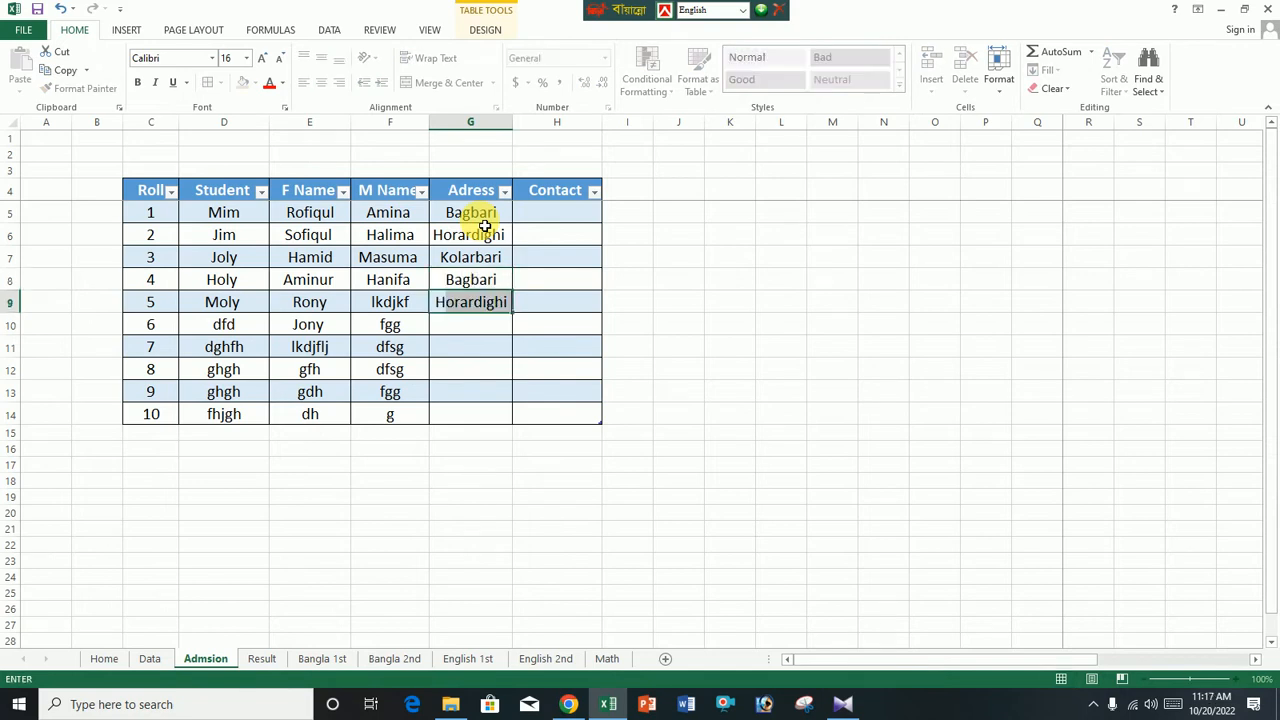
pyautogui.press('Return')
pyautogui.write('Kolarbari')
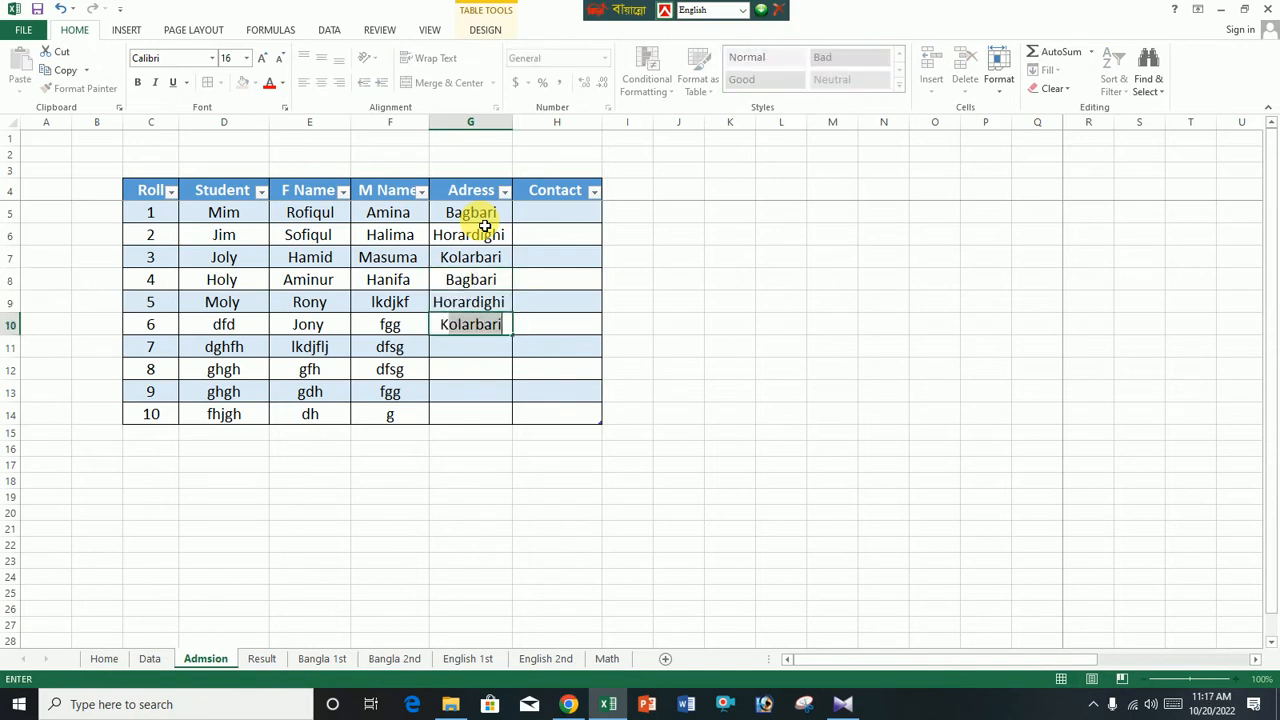
pyautogui.press('Return')
# Complete the Adress column with village names for rolls 7 to 10
pyautogui.write('Bdrg')
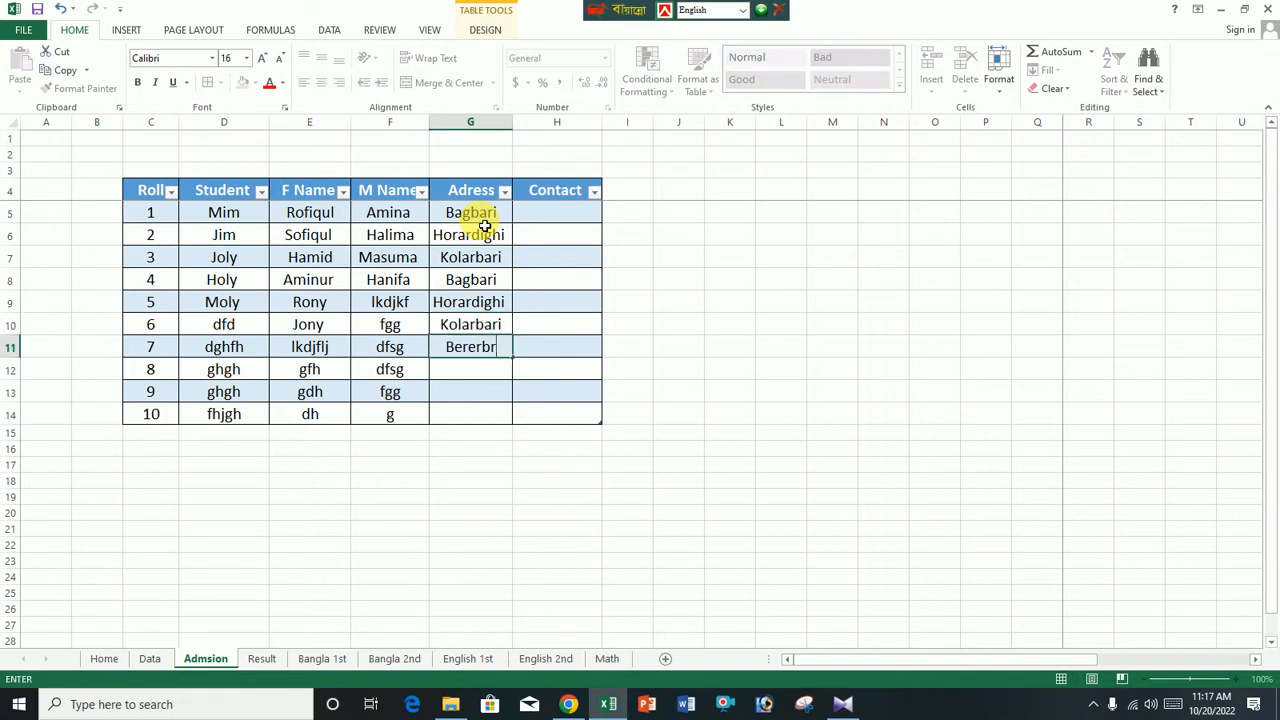
pyautogui.press('Return')
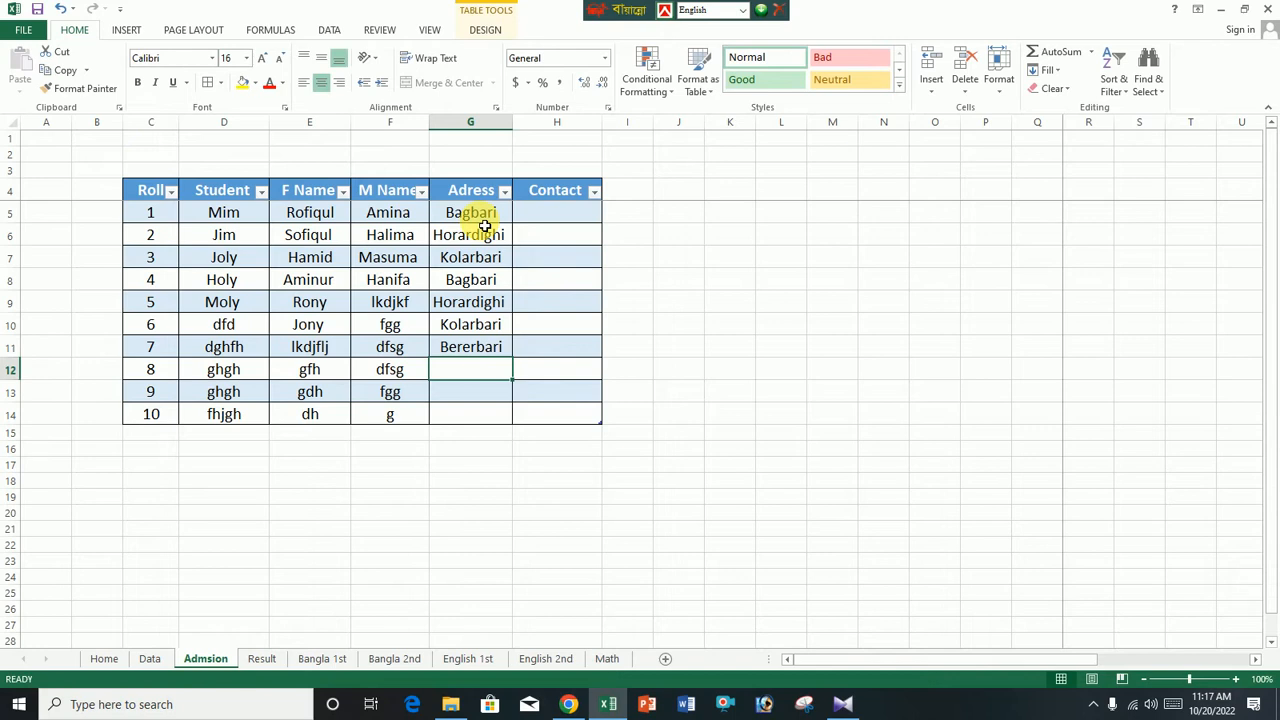
pyautogui.write('Majbari')
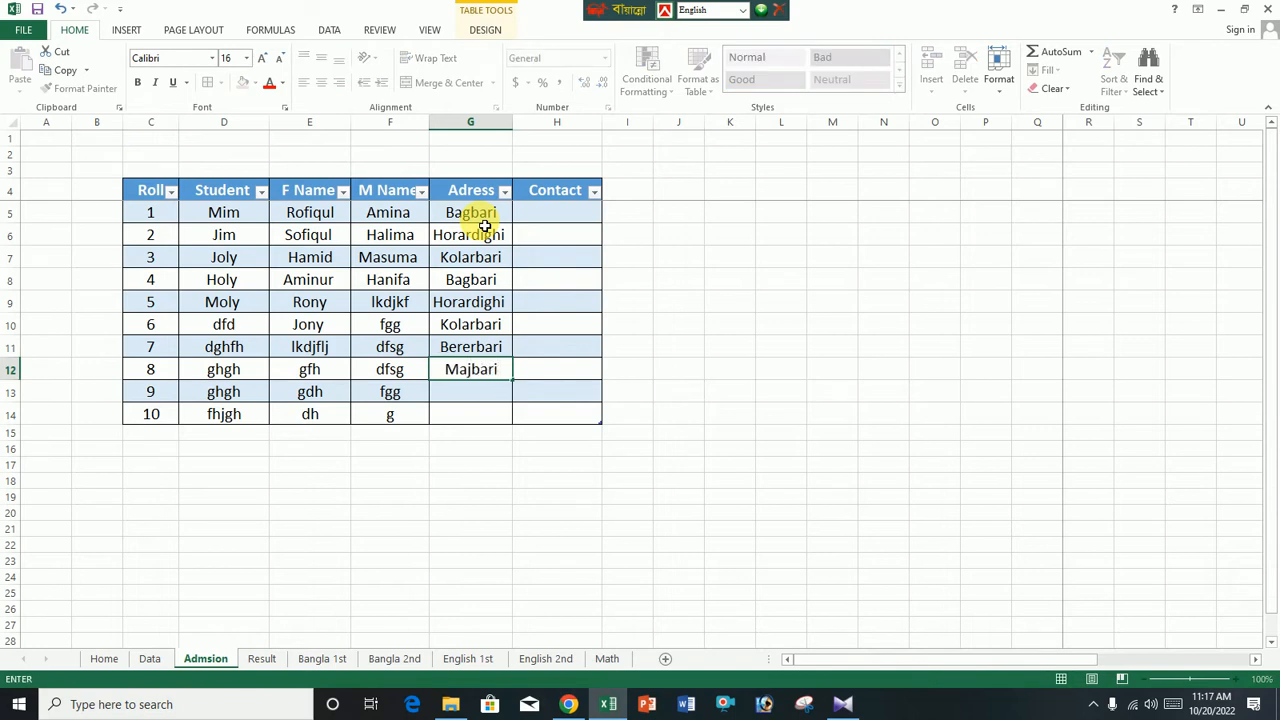
pyautogui.press('Return')
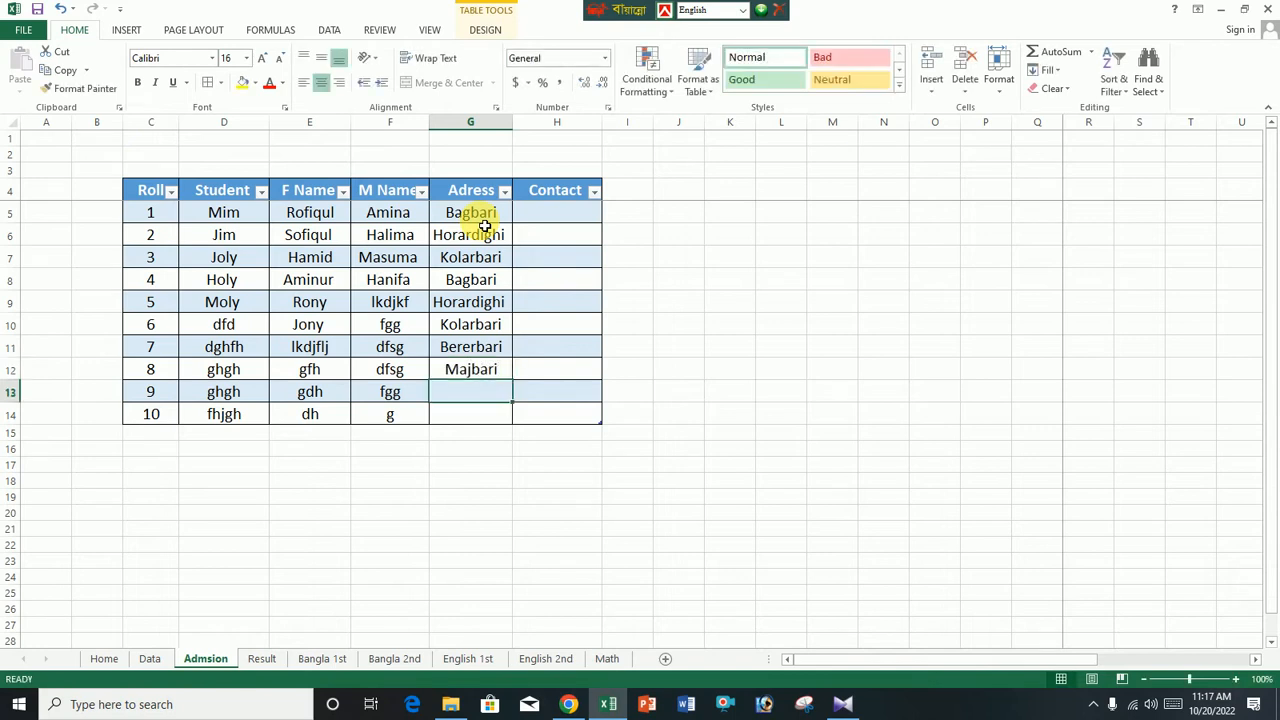
pyautogui.write('Nusipur')
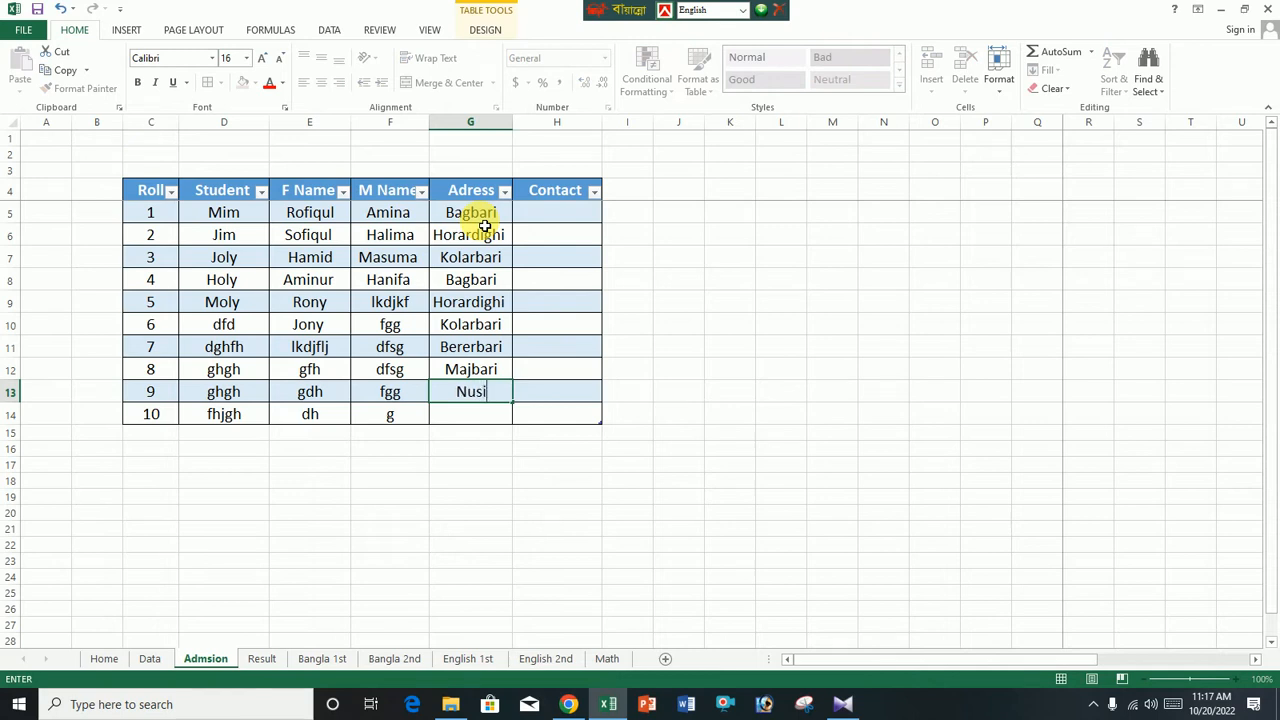
pyautogui.click(506, 419)
pyautogui.write('Nanglu')
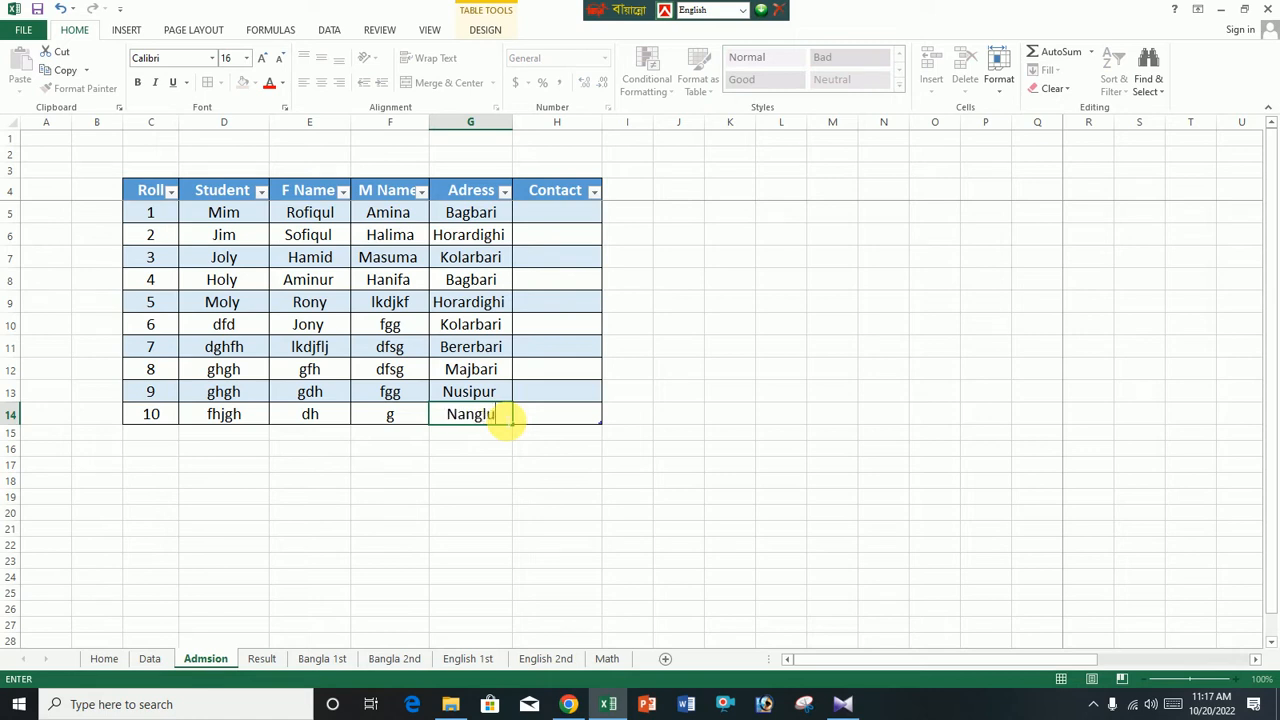
# Enter placeholder phone numbers for rolls 1 to 3 in the Contact column
pyautogui.click(556, 212)
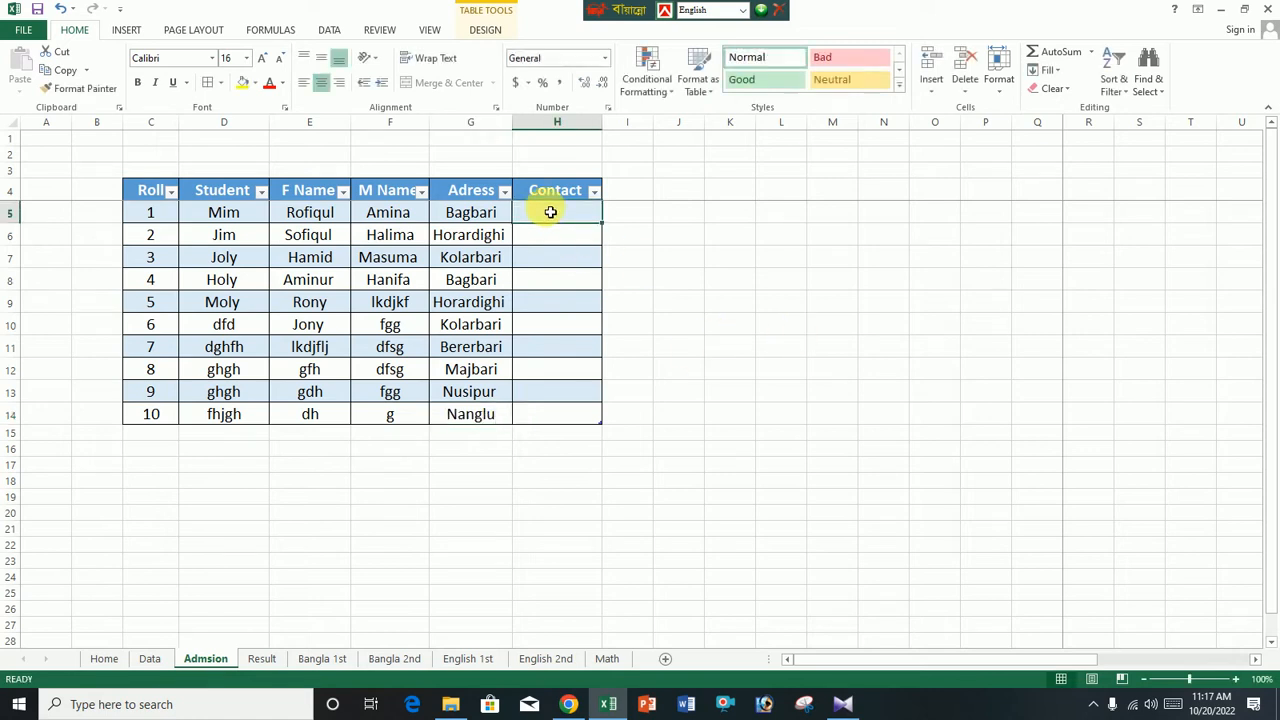
pyautogui.write('014864')
pyautogui.press('Return')
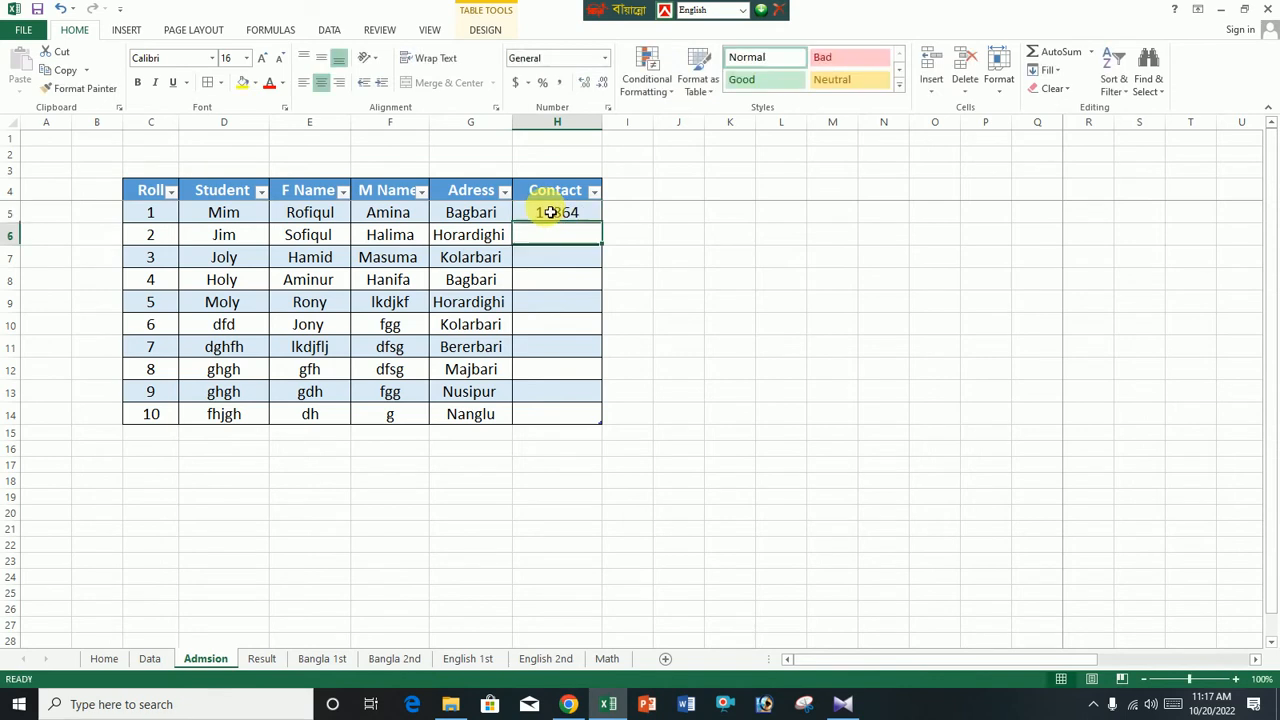
pyautogui.write('65464565')
pyautogui.press('Return')
pyautogui.write('464546')
pyautogui.press('Return')
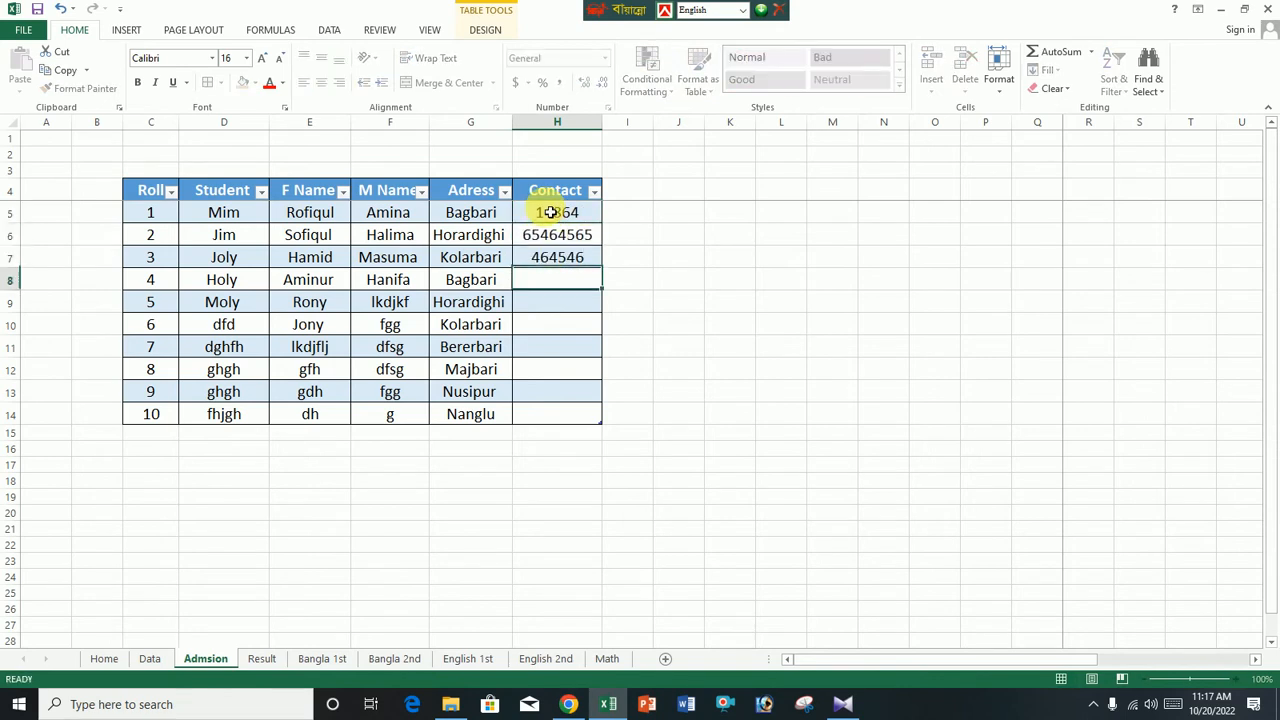
# Enter placeholder phone numbers for rolls 4 to 6 in the Contact column
pyautogui.write('16544')
pyautogui.press('Return')
pyautogui.write('16544')
pyautogui.press('Return')
pyautogui.write('165464')
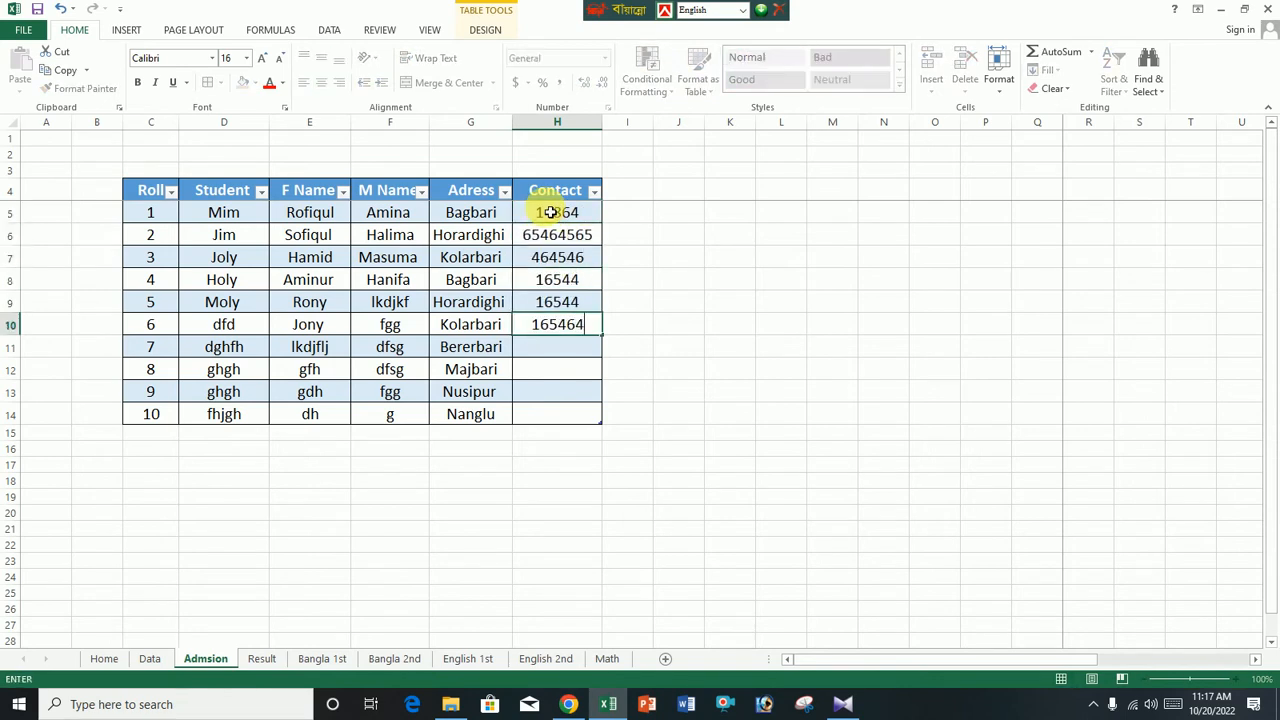
pyautogui.press('Return')
# Complete the Contact column with placeholder phone numbers for rolls 7 to 10
pyautogui.write('198878')
pyautogui.press('Return')
pyautogui.write('16')
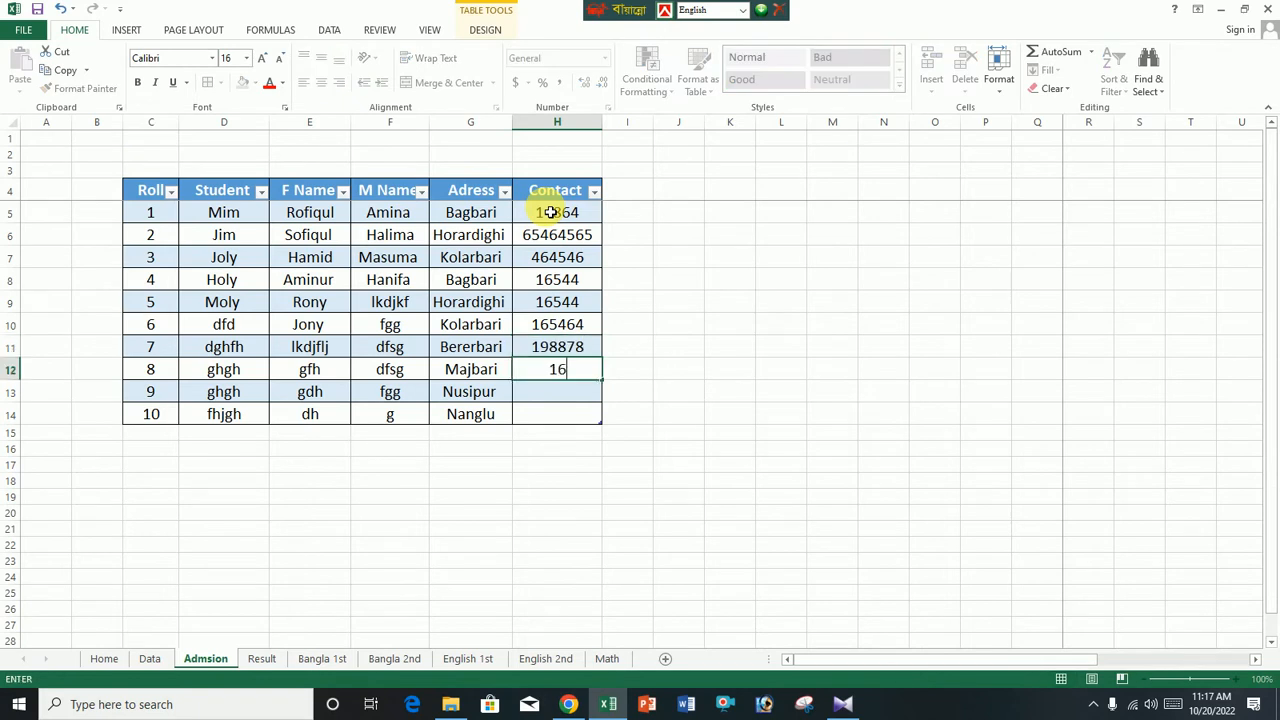
pyautogui.write('44465')
pyautogui.press('Return')
pyautogui.write('1474')
pyautogui.press('Return')
pyautogui.write('18889')
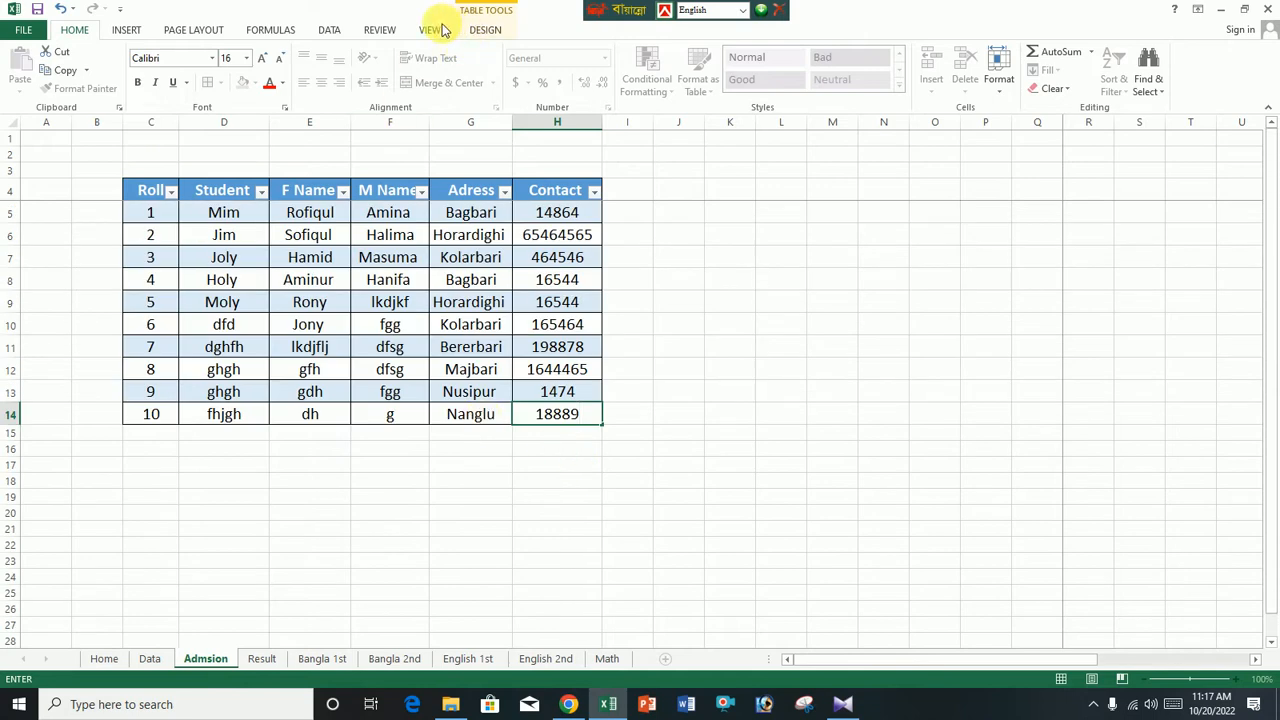
# Hide the headings and gridlines on the Admsion sheet and show the formula bar
pyautogui.click(432, 30)
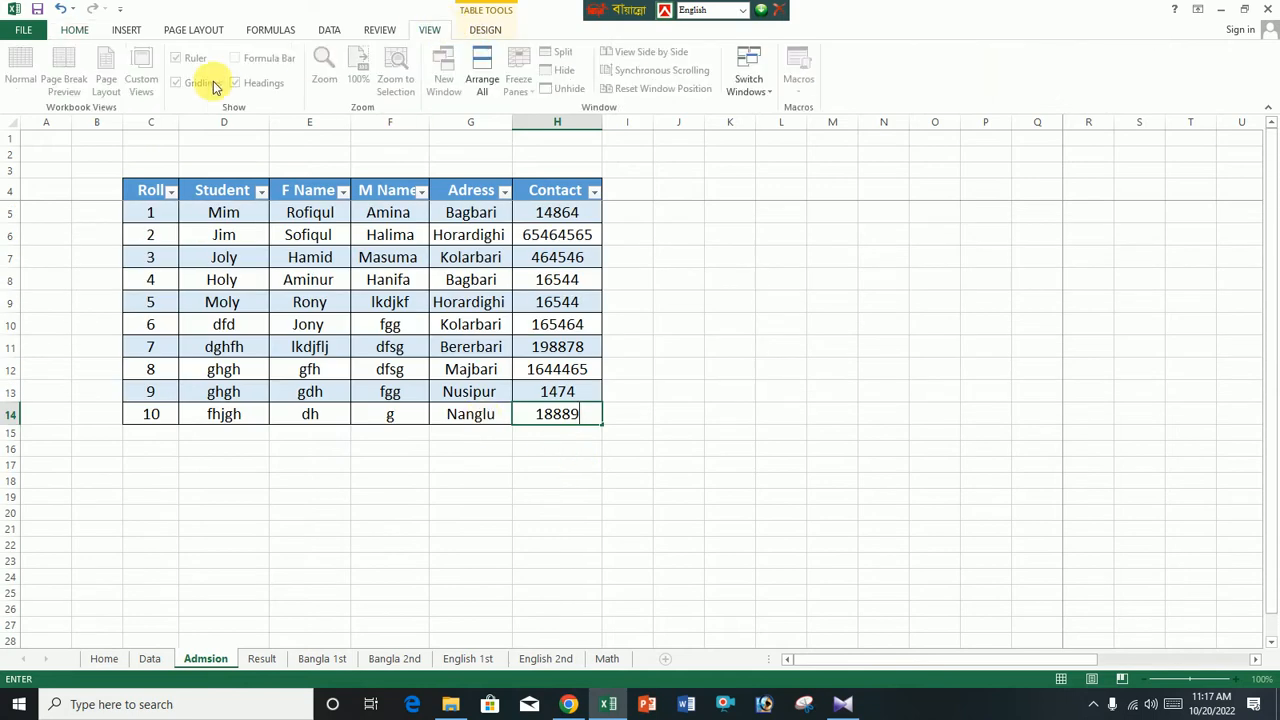
pyautogui.click(672, 370)
pyautogui.click(272, 83)
pyautogui.click(263, 58)
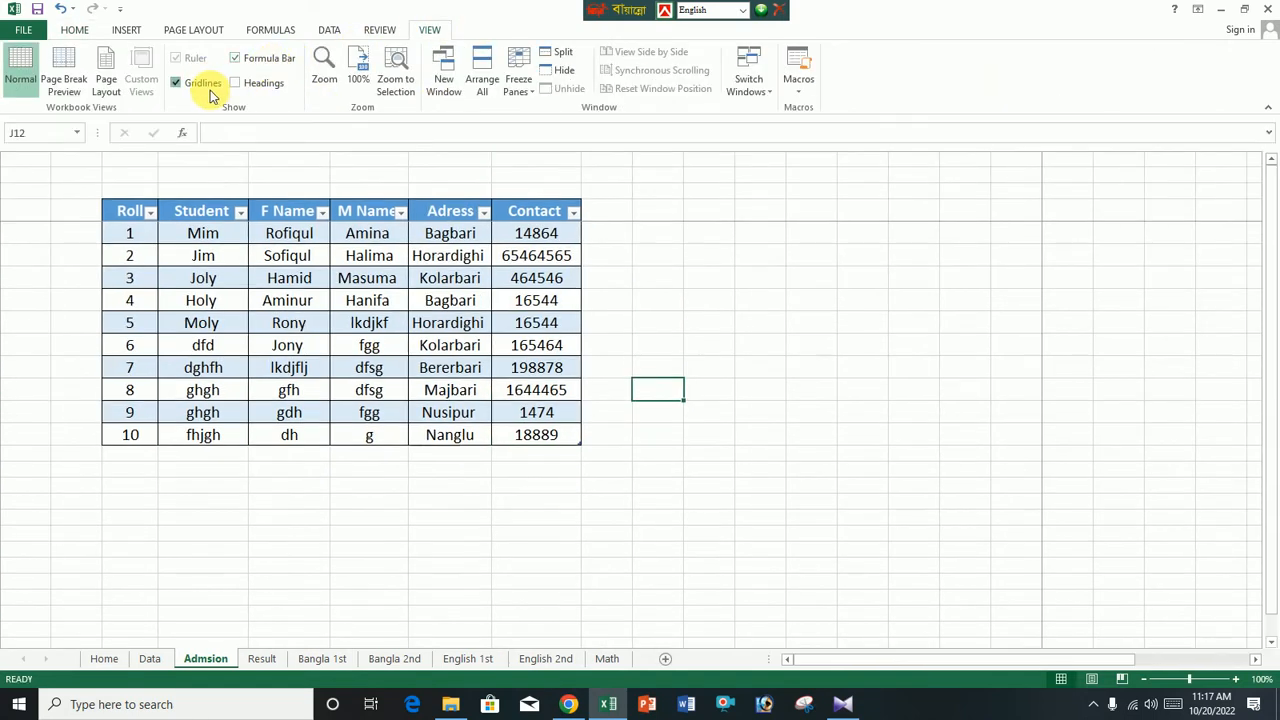
pyautogui.click(205, 83)
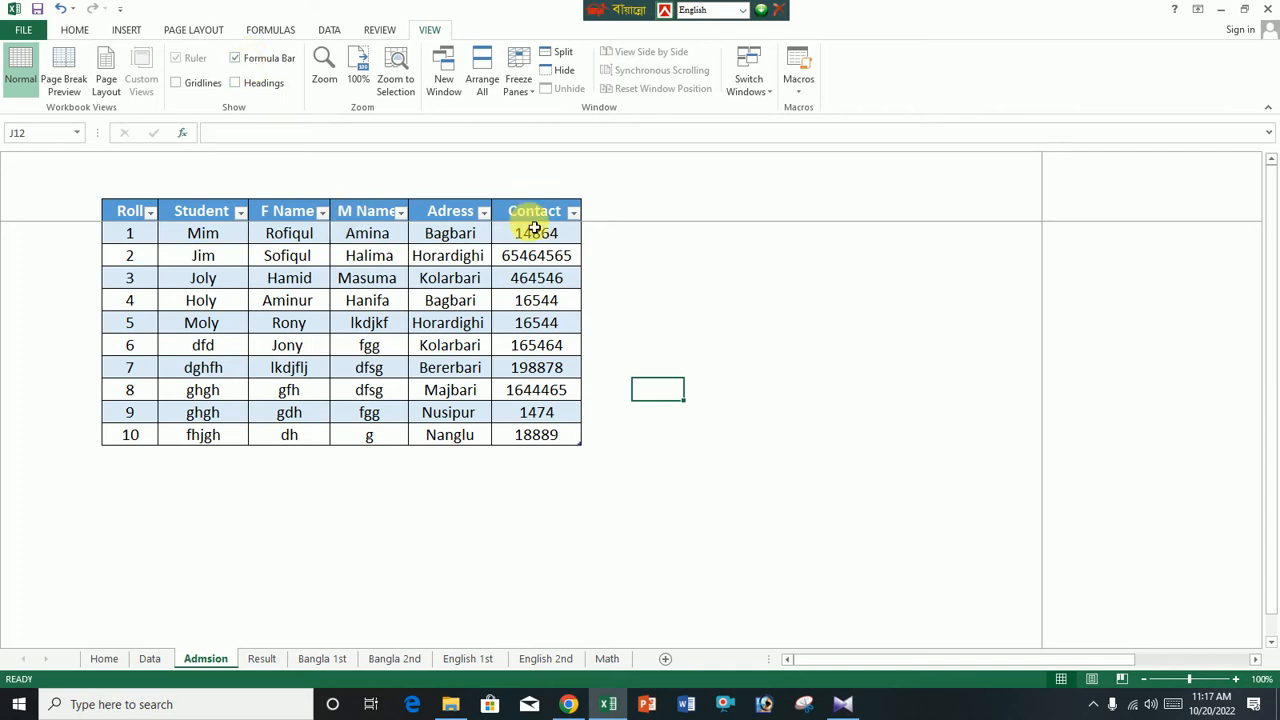
pyautogui.click(662, 258)
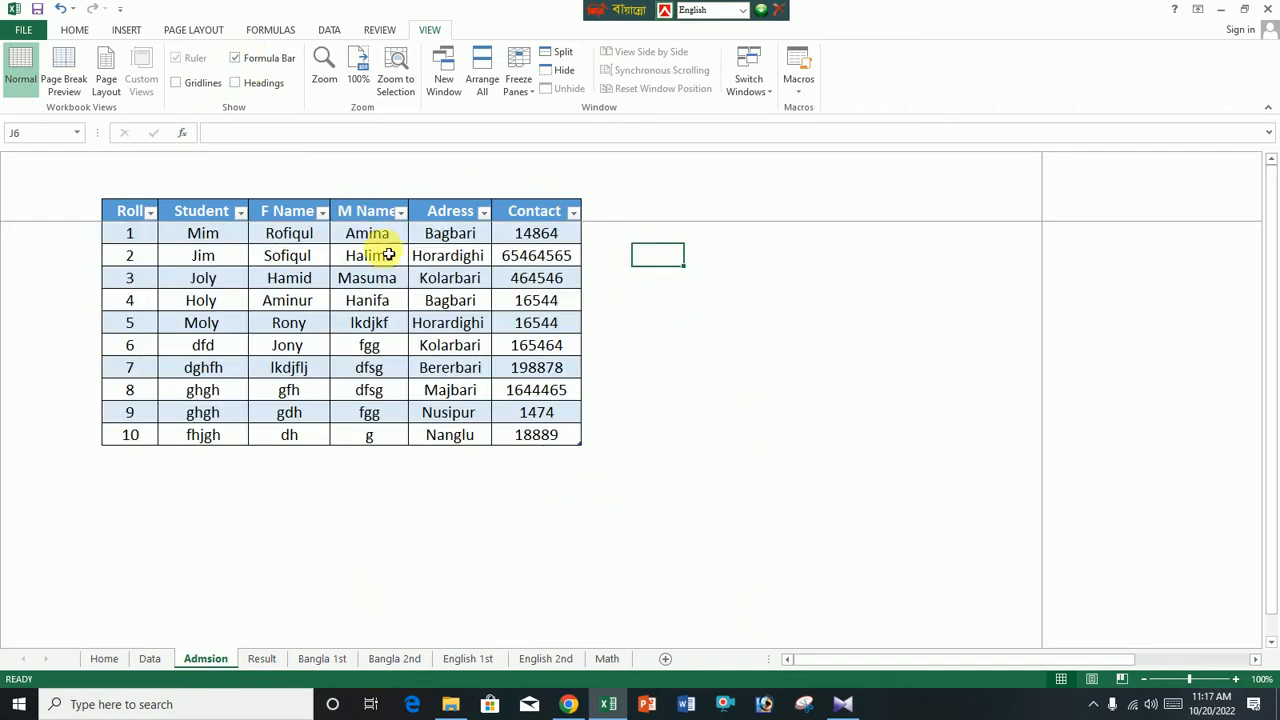
# Insert a left block arrow about 0.53" high and 1.07" wide in the blank area just above and left of the table
pyautogui.click(126, 30)
pyautogui.click(254, 78)
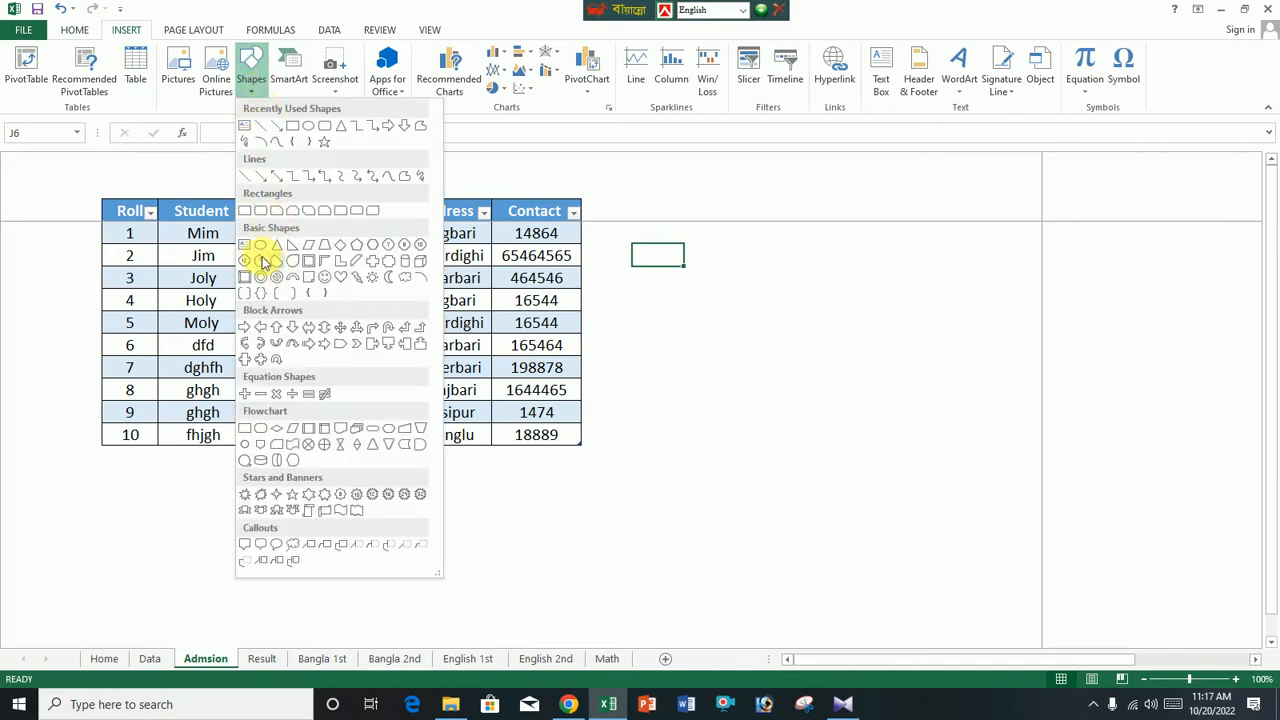
pyautogui.click(260, 330)
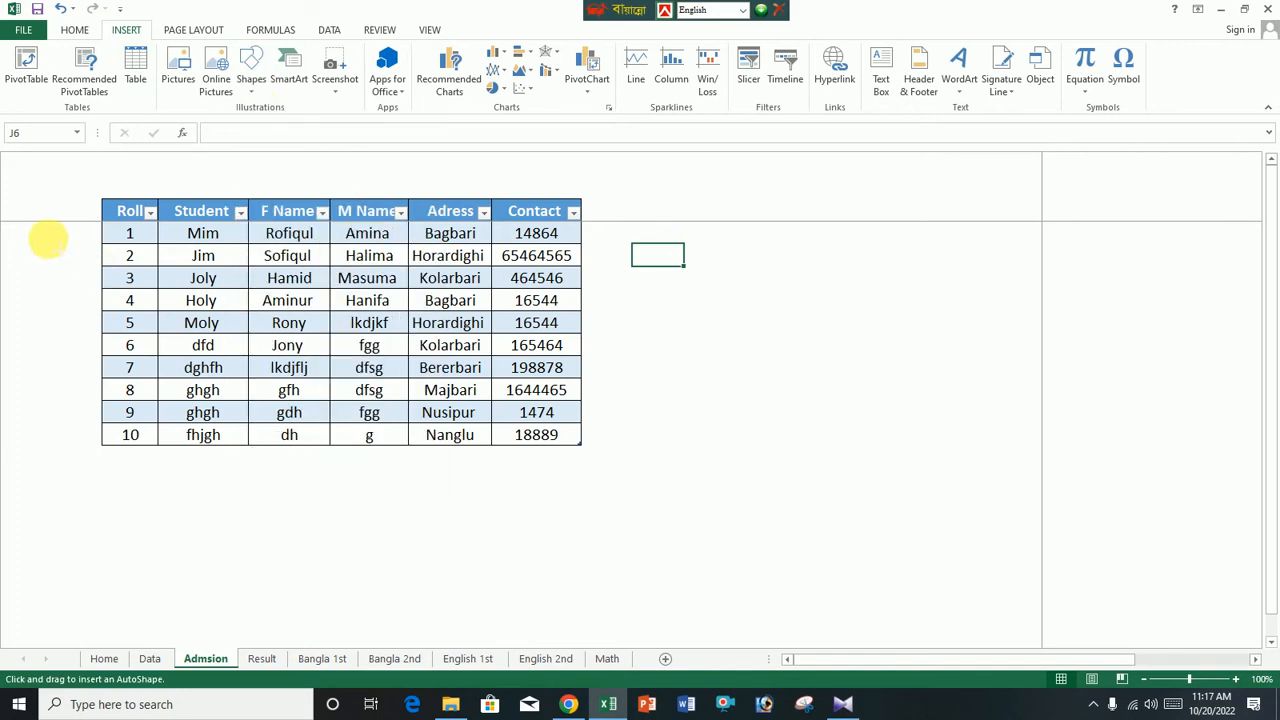
pyautogui.moveTo(46, 237)
pyautogui.mouseDown()
pyautogui.moveTo(128, 276)
pyautogui.moveTo(62, 190)
pyautogui.moveTo(42, 191)
pyautogui.mouseUp()
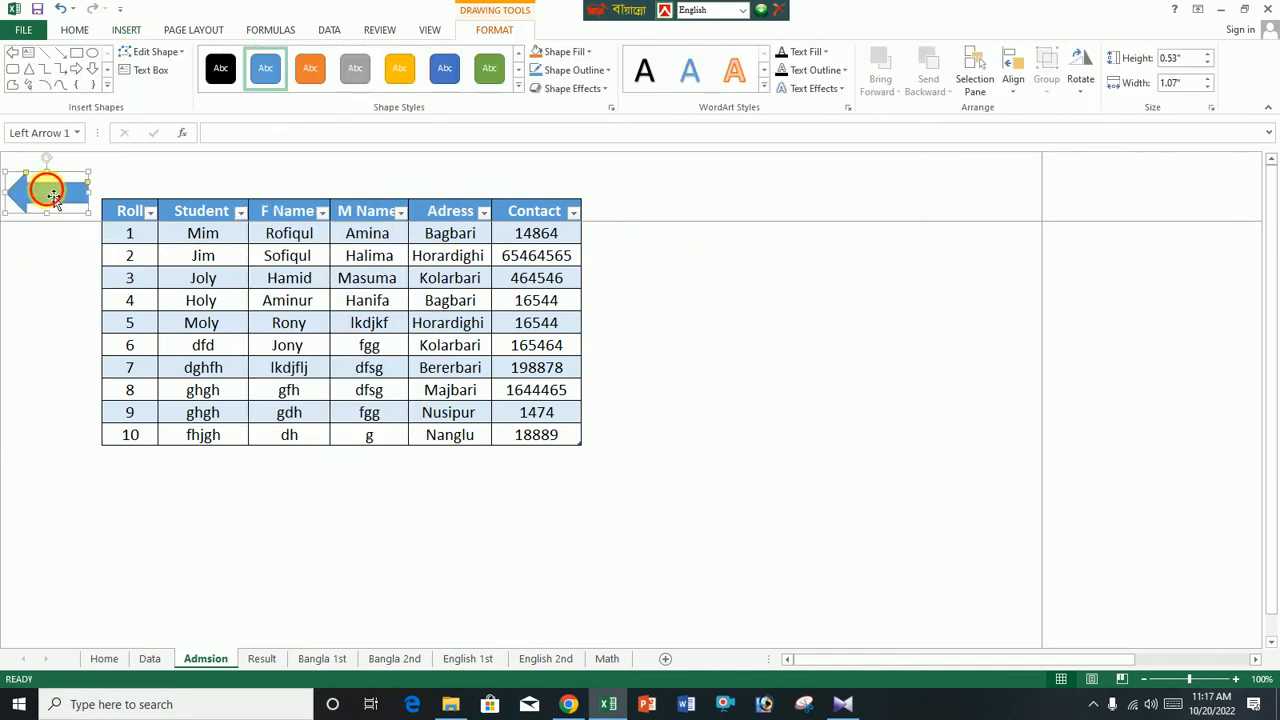
# Fill the left arrow with the standard dark red colour and apply the first preset shape effect
pyautogui.click(563, 51)
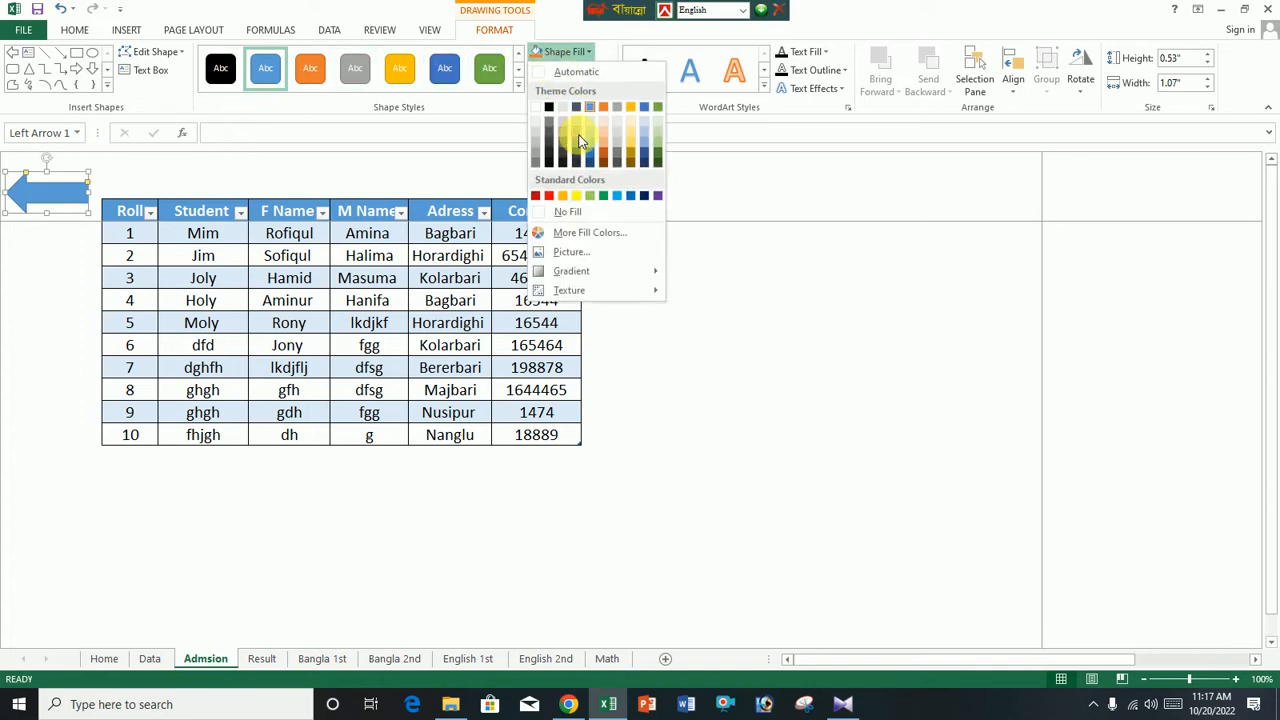
pyautogui.click(533, 196)
pyautogui.click(568, 88)
pyautogui.moveTo(560, 116)
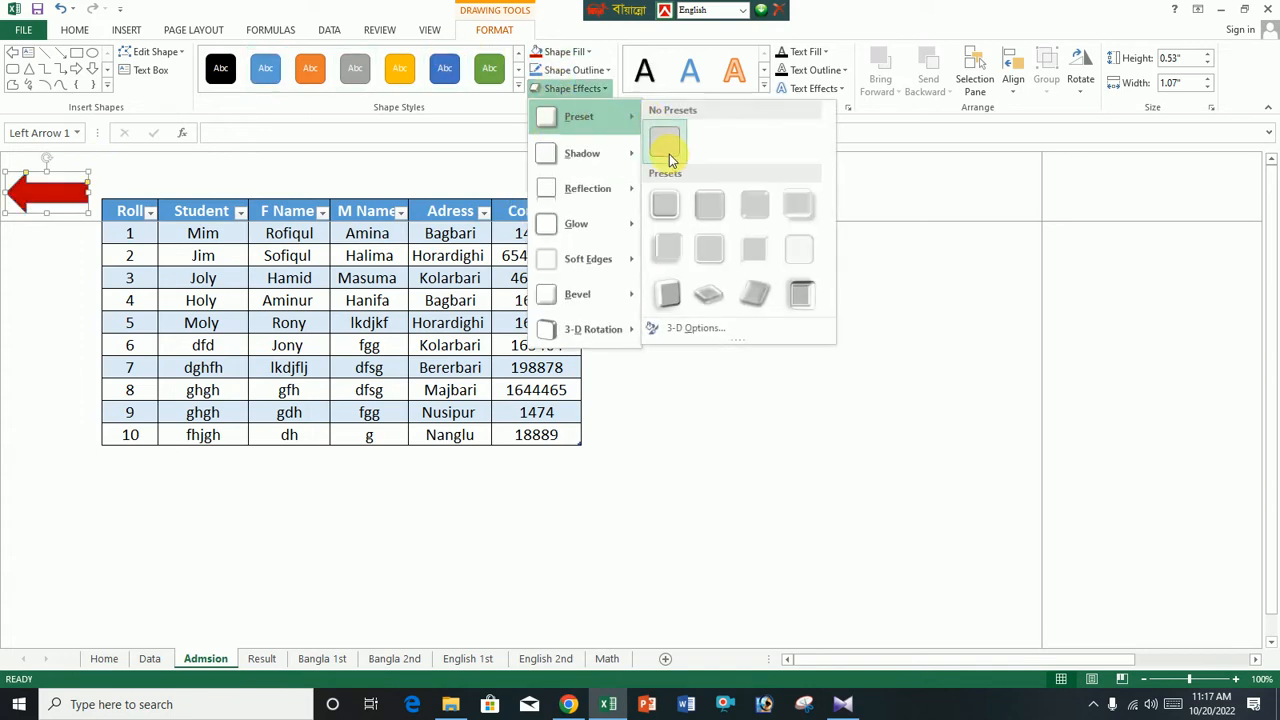
pyautogui.click(666, 205)
pyautogui.click(744, 321)
# Hyperlink the red arrow to cell A1 of the Home sheet in this document and follow the link
pyautogui.rightClick(59, 196)
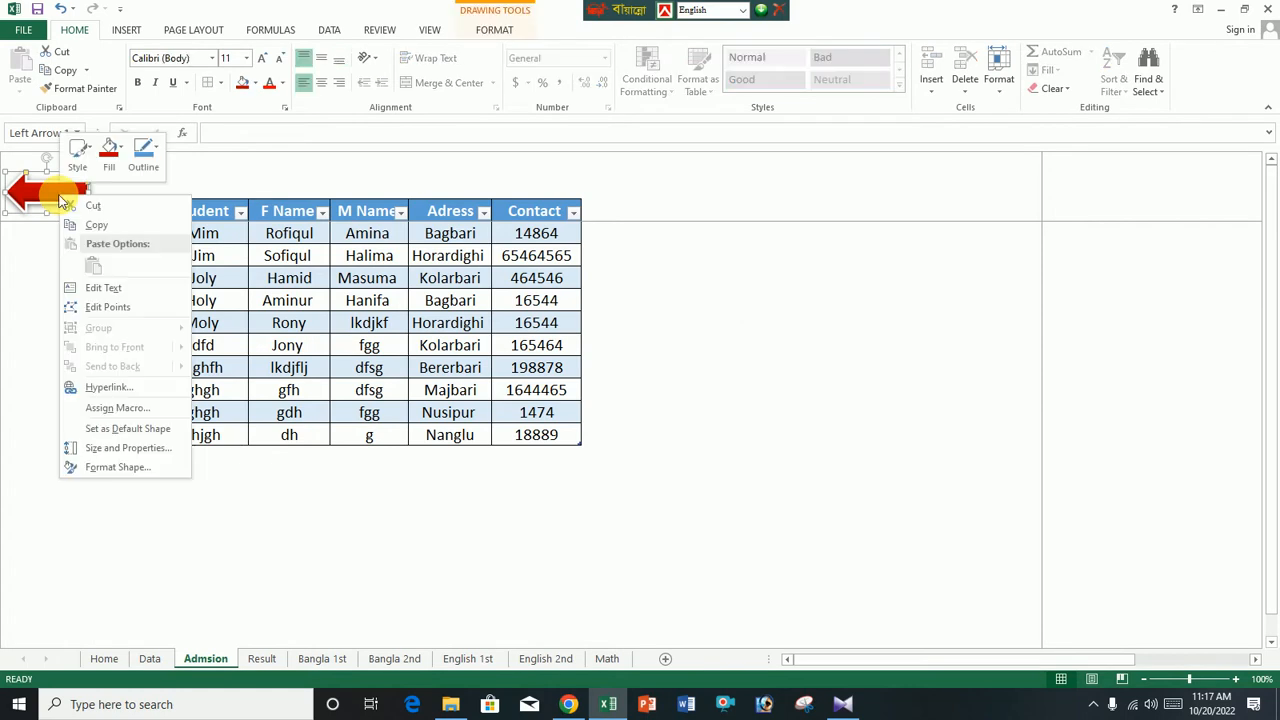
pyautogui.click(104, 388)
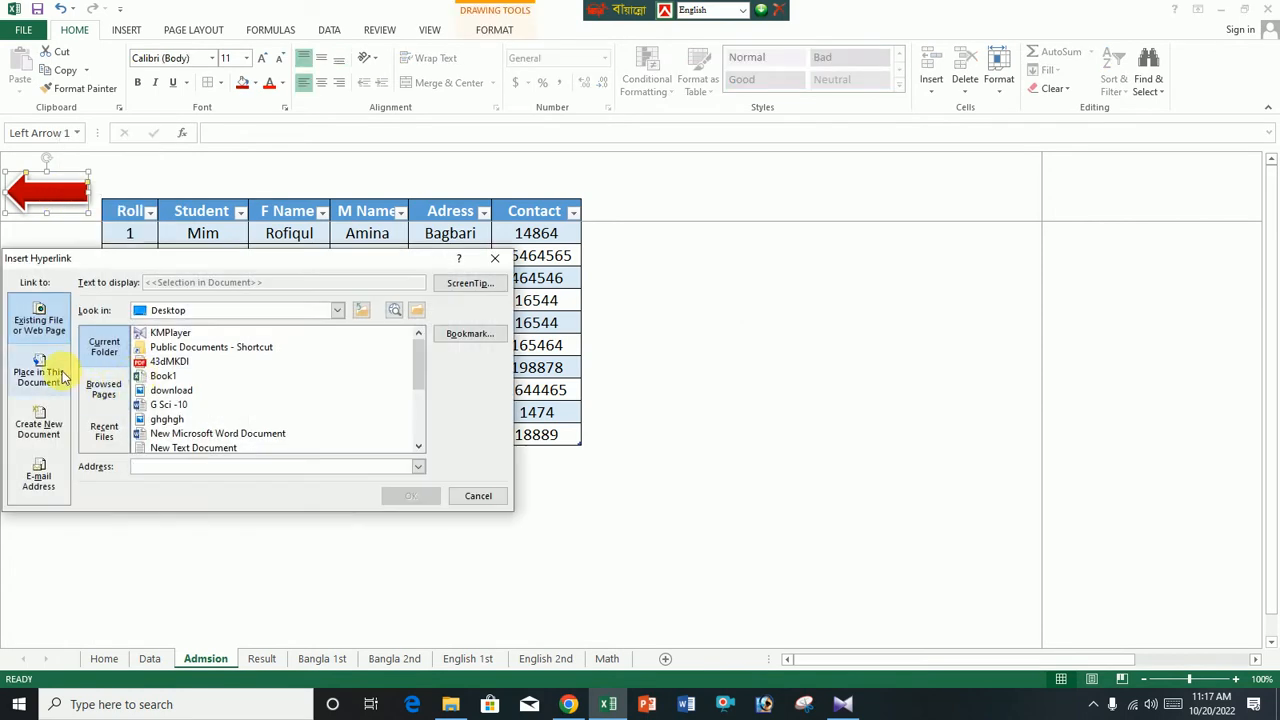
pyautogui.click(62, 376)
pyautogui.click(127, 368)
pyautogui.click(410, 498)
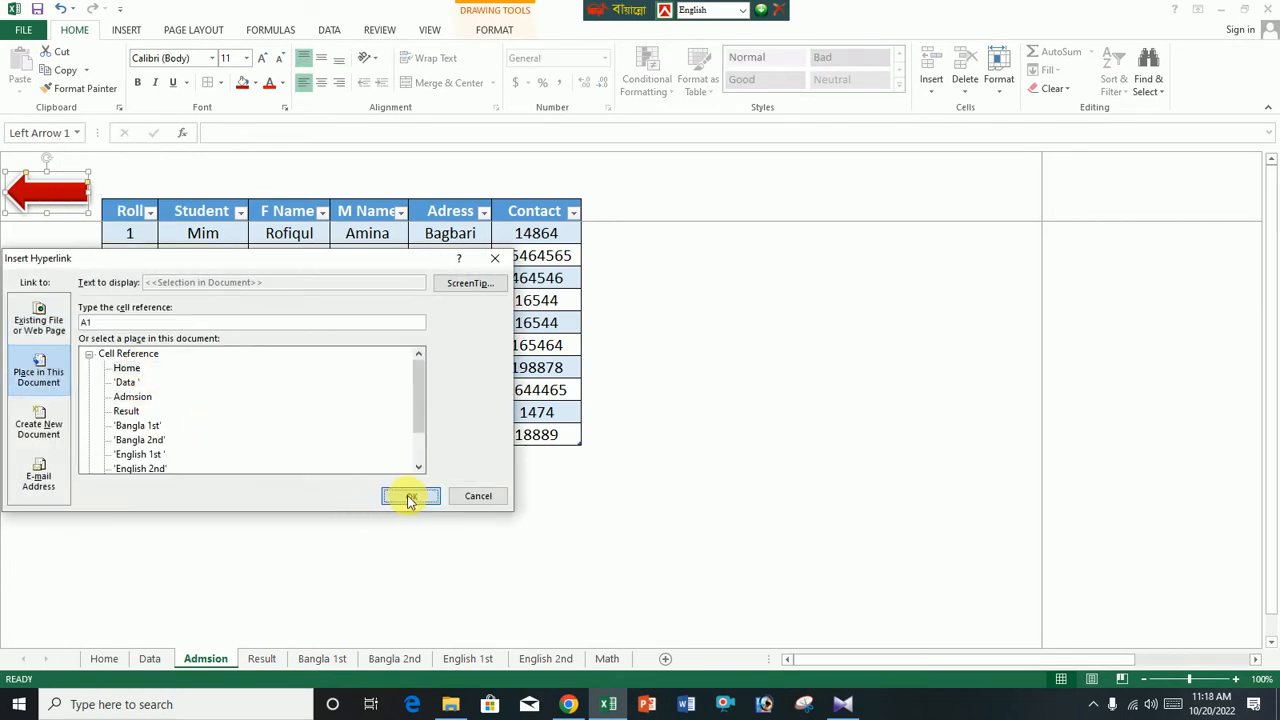
pyautogui.click(71, 246)
pyautogui.click(52, 190)
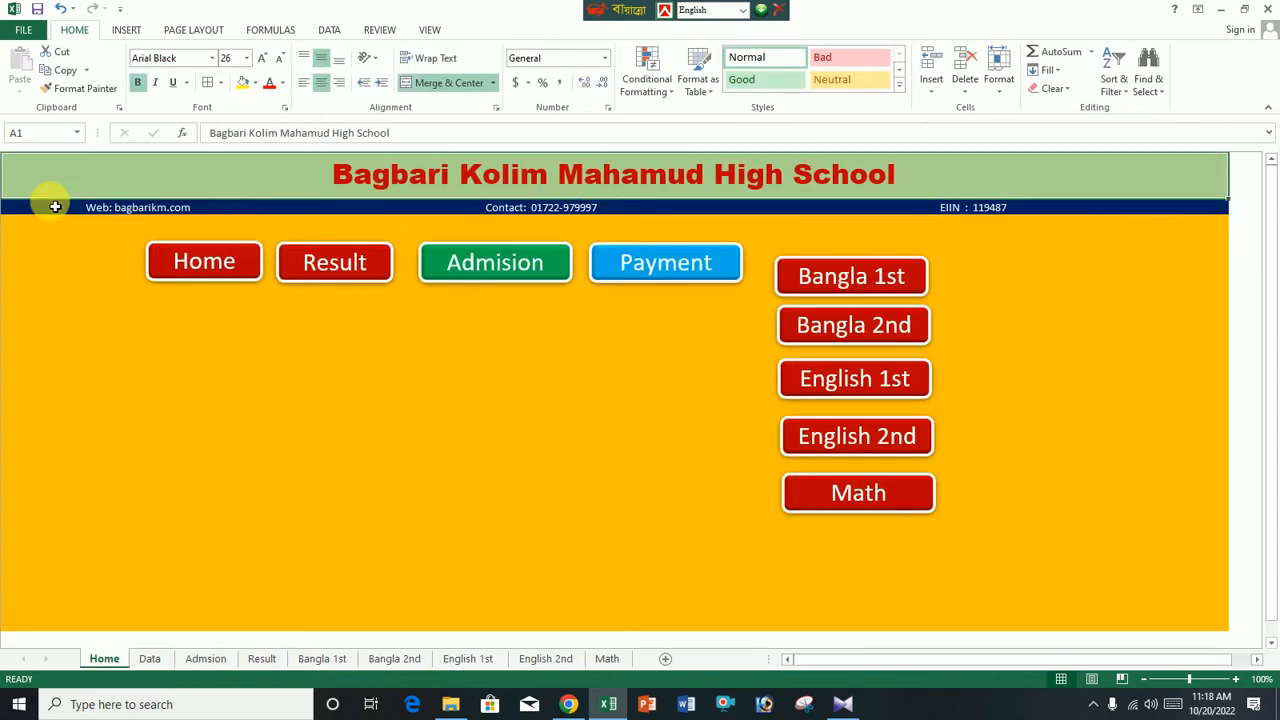
# Hyperlink the green Admision button to cell A1 of the Admsion sheet and test it together with the red back arrow
pyautogui.rightClick(528, 268)
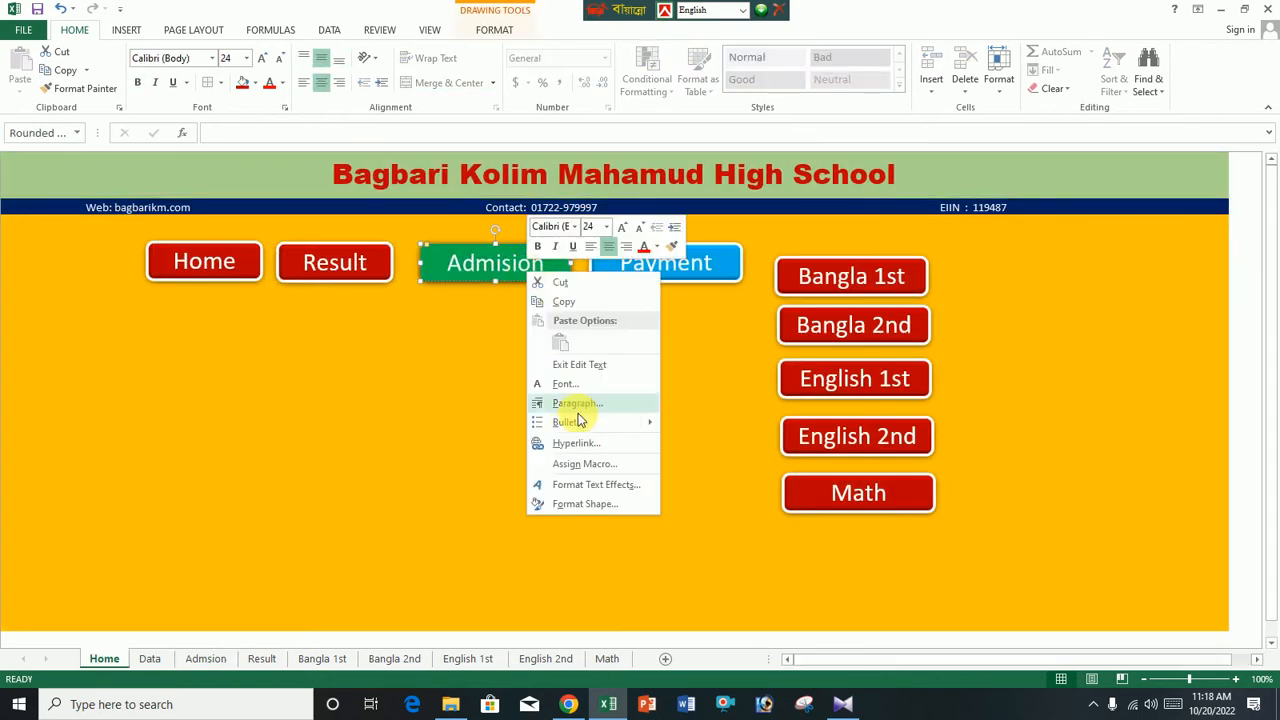
pyautogui.click(575, 443)
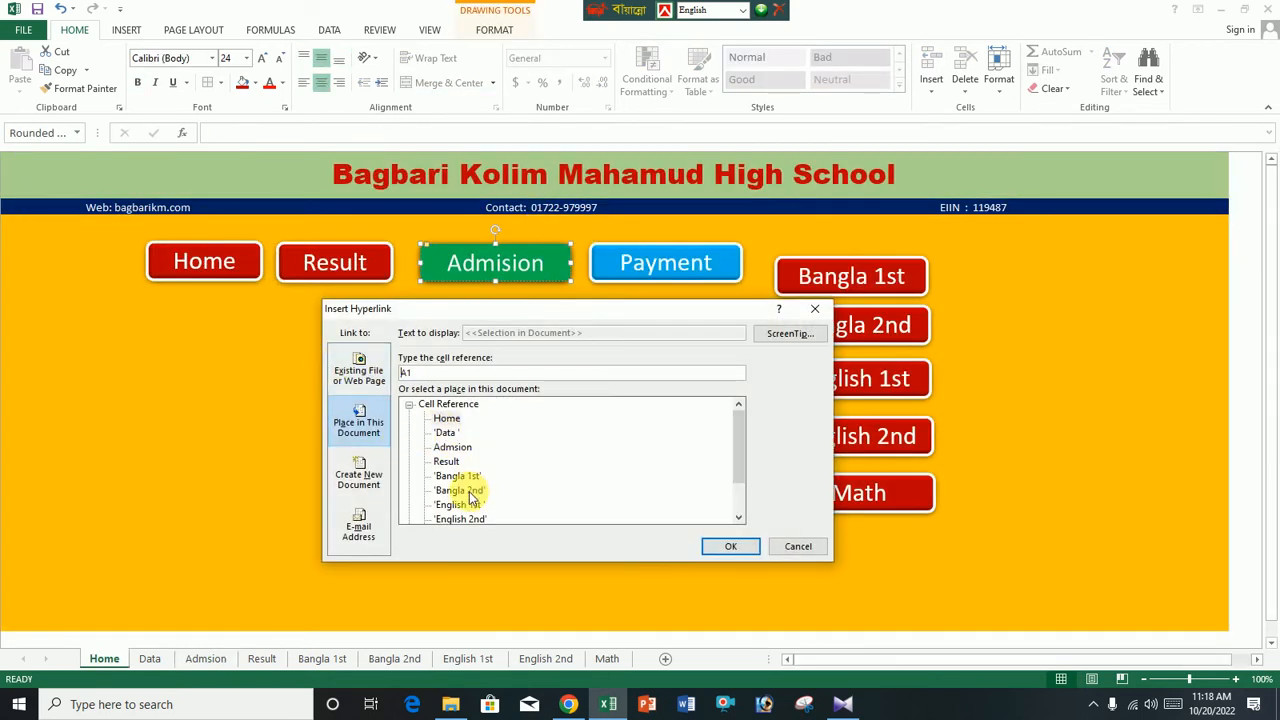
pyautogui.click(455, 447)
pyautogui.click(730, 548)
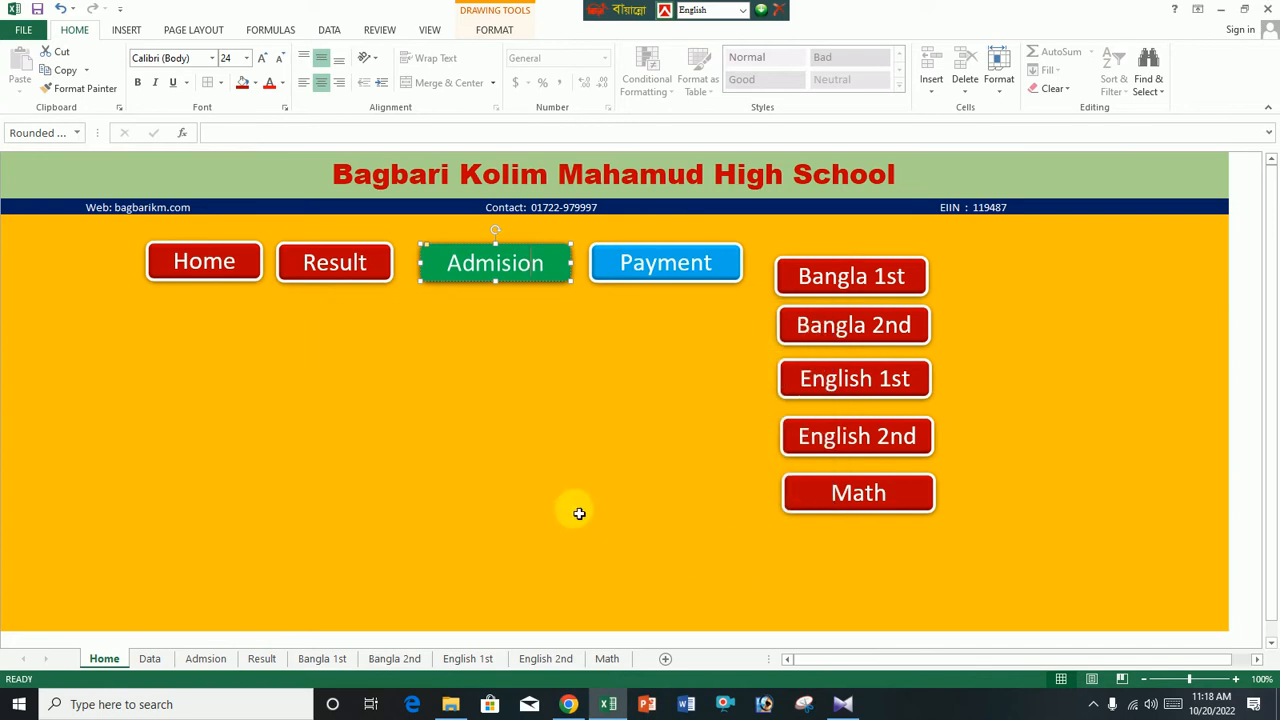
pyautogui.click(578, 513)
pyautogui.click(506, 268)
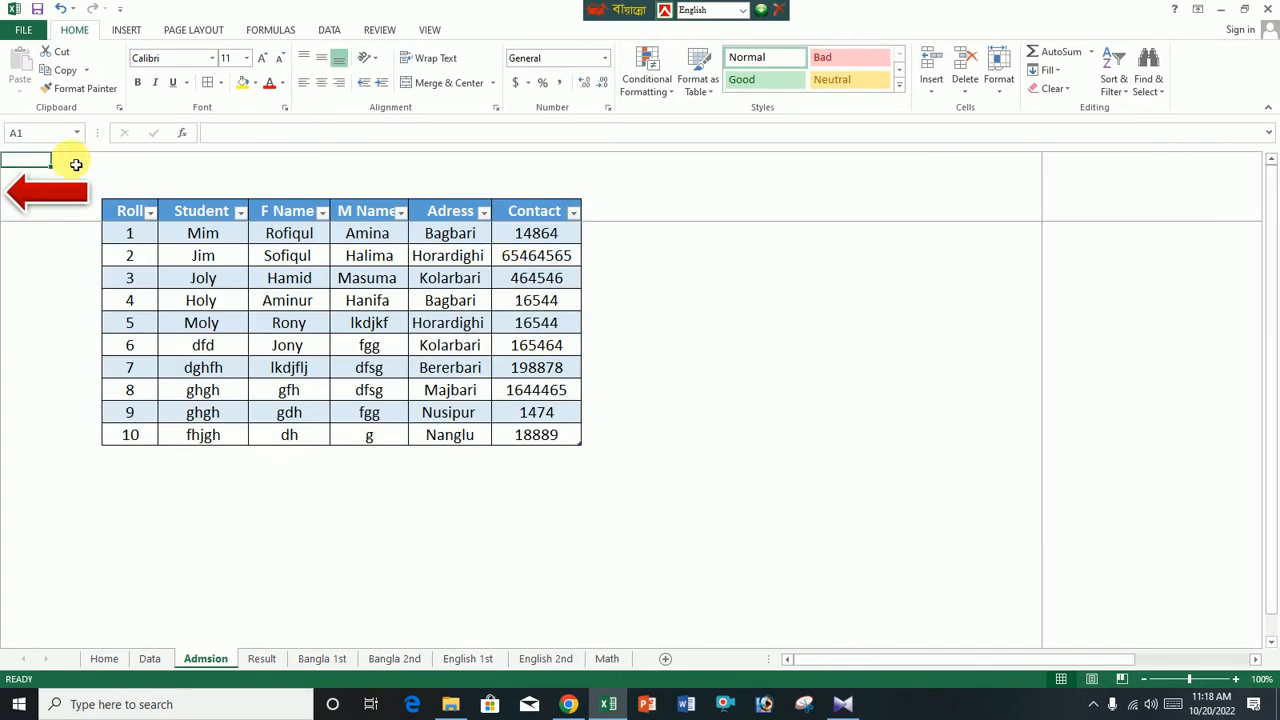
pyautogui.click(61, 192)
pyautogui.click(466, 263)
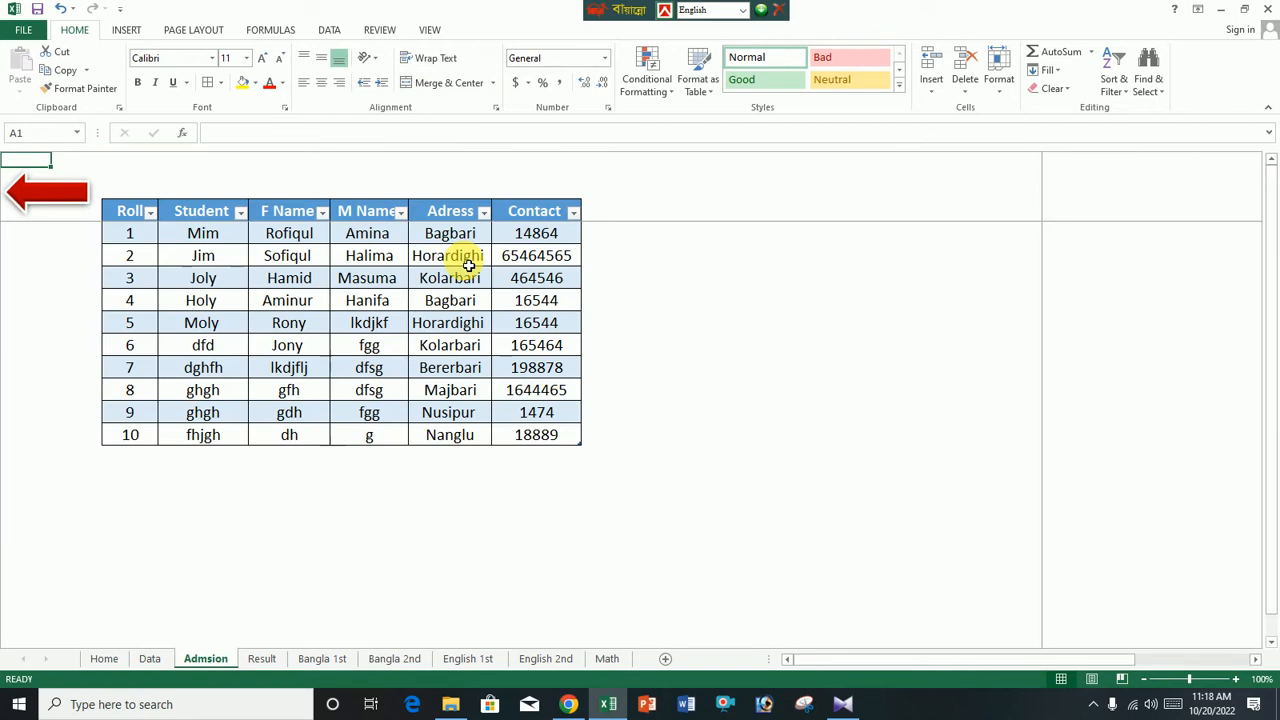
pyautogui.click(149, 659)
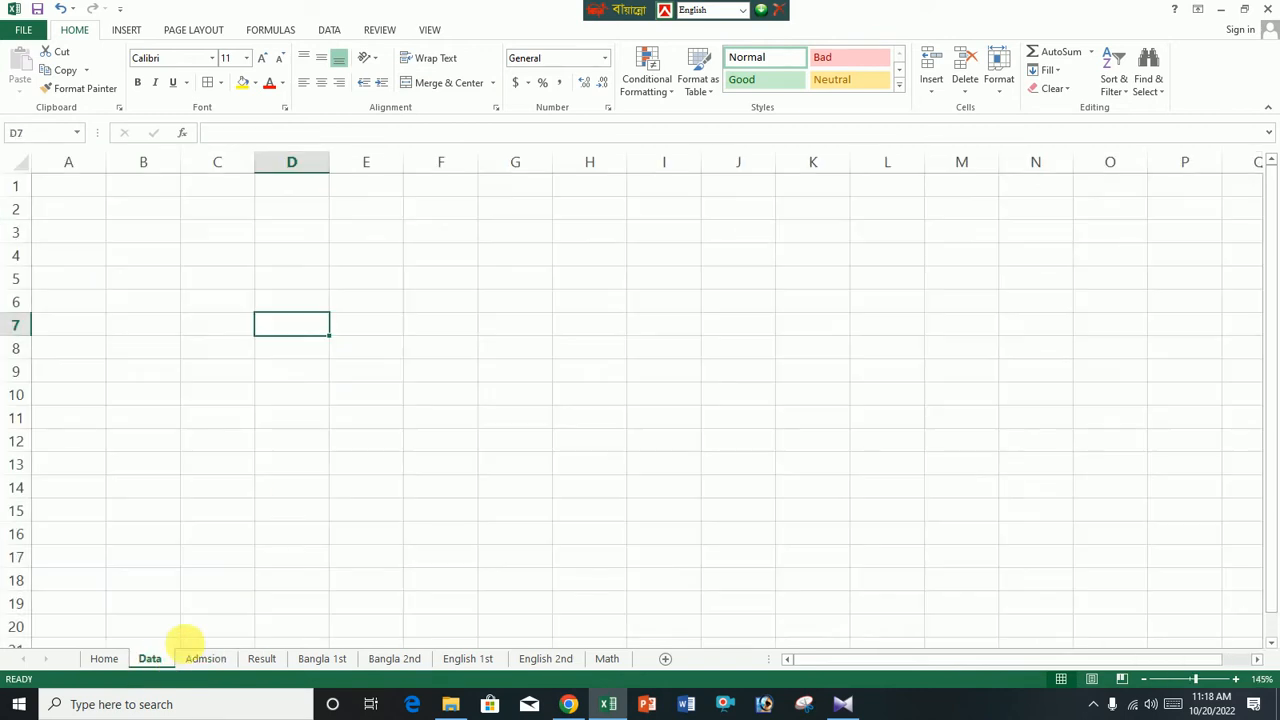
pyautogui.click(163, 242)
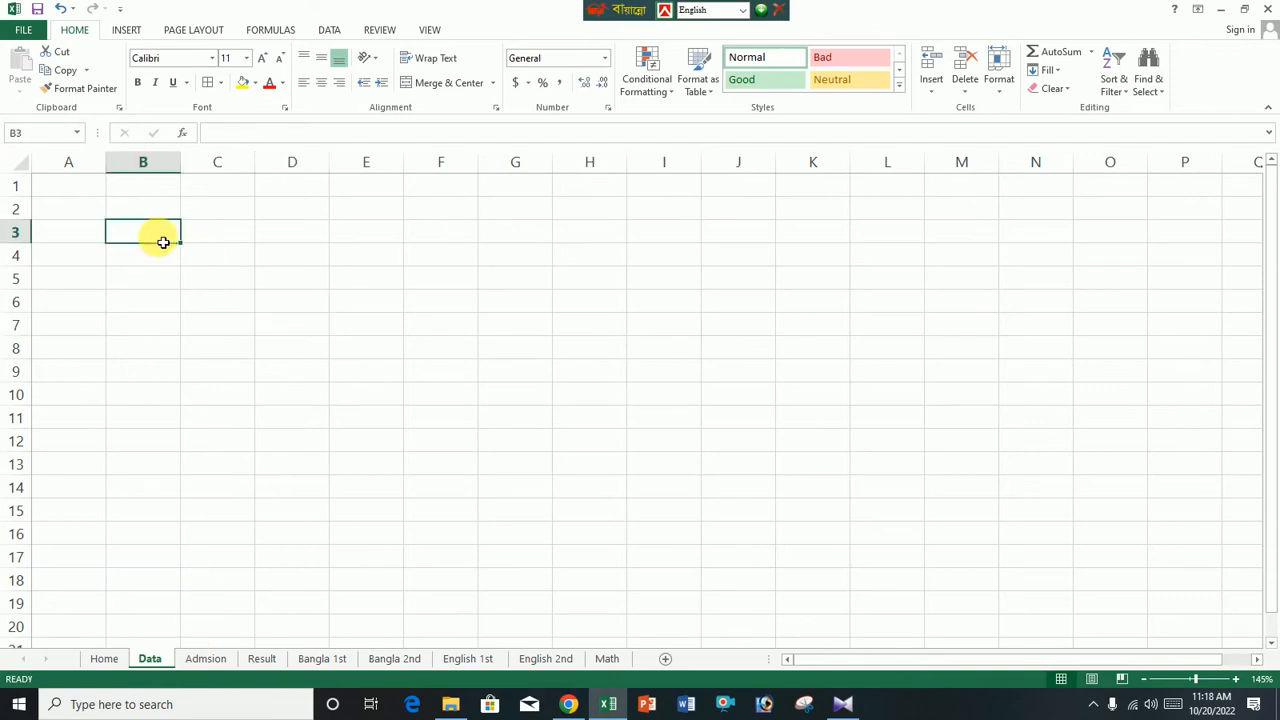
pyautogui.write('Roll')
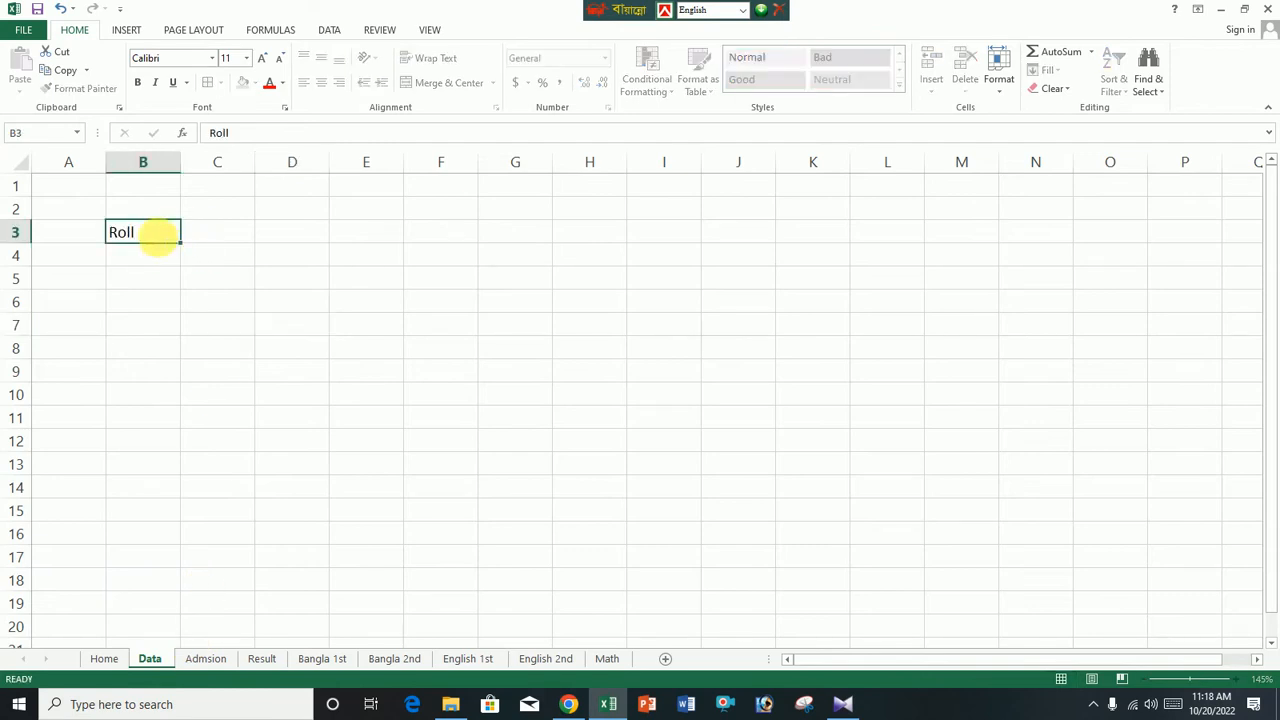
pyautogui.press('Tab')
pyautogui.write('Na')
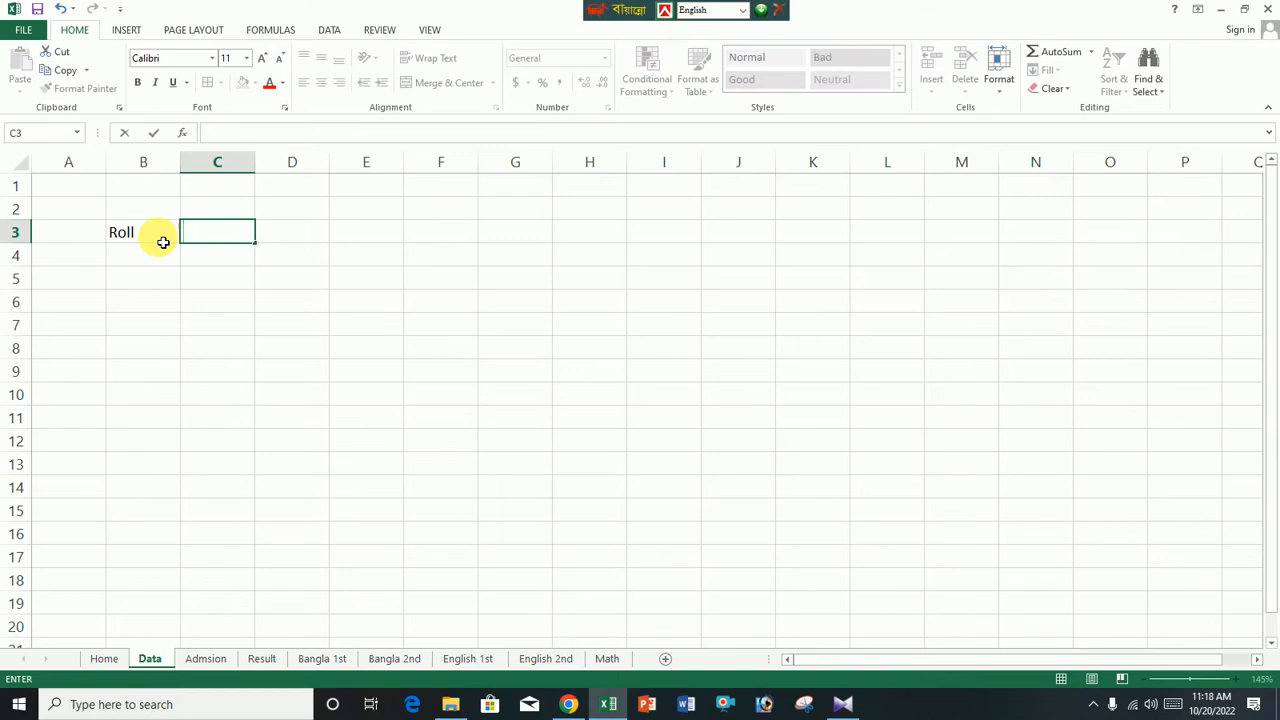
# Replace the content of B3 on the Data sheet with a link to the Roll header of the Admsion table
pyautogui.click(163, 242)
pyautogui.write('=')
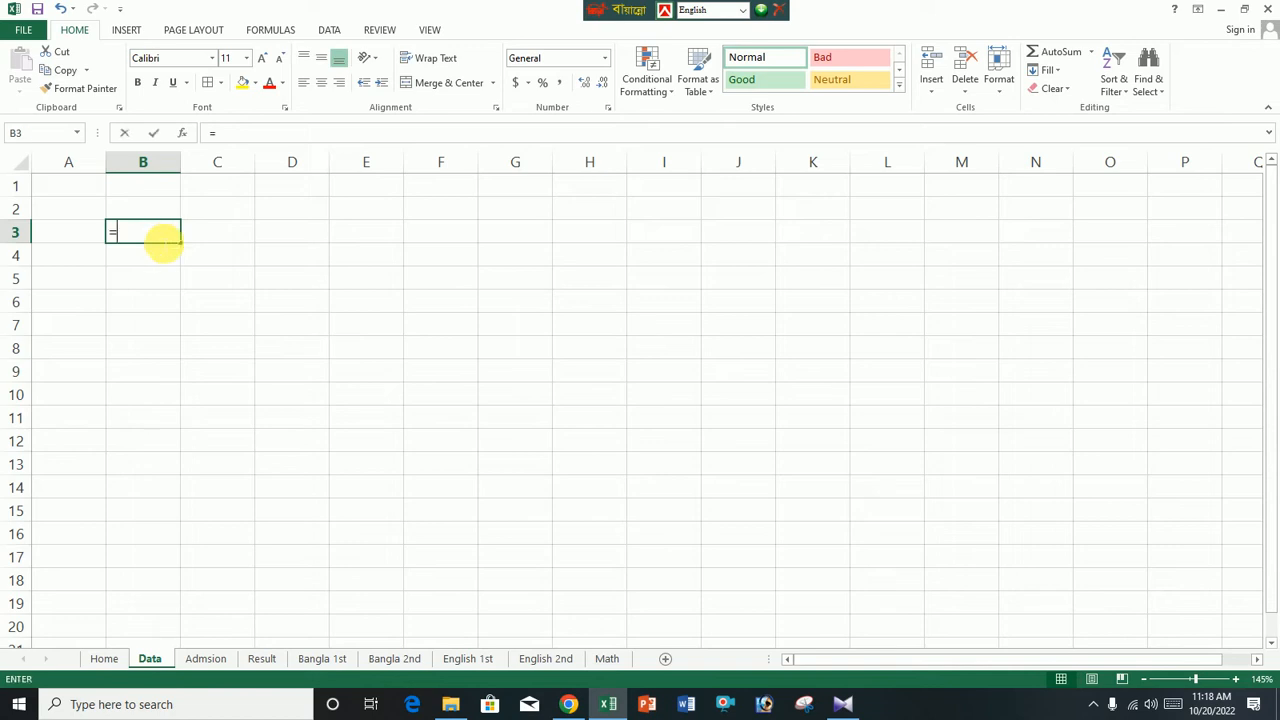
pyautogui.click(214, 660)
pyautogui.click(133, 218)
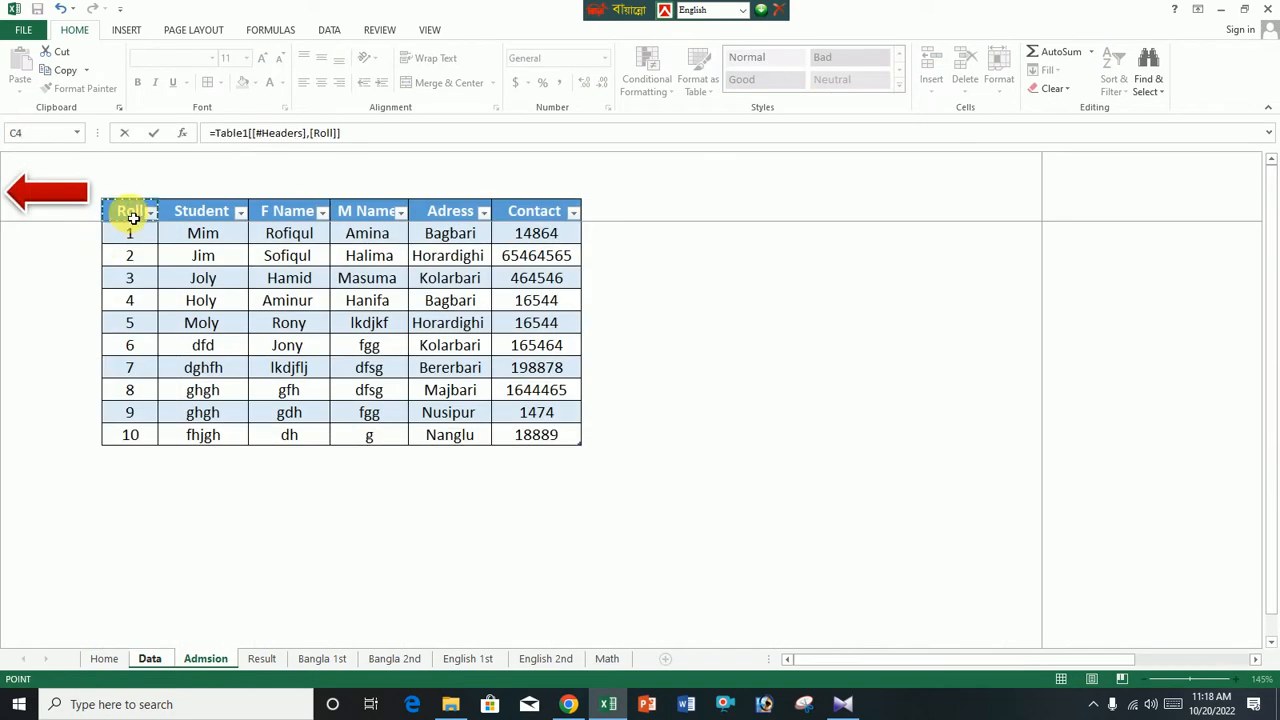
pyautogui.press('Return')
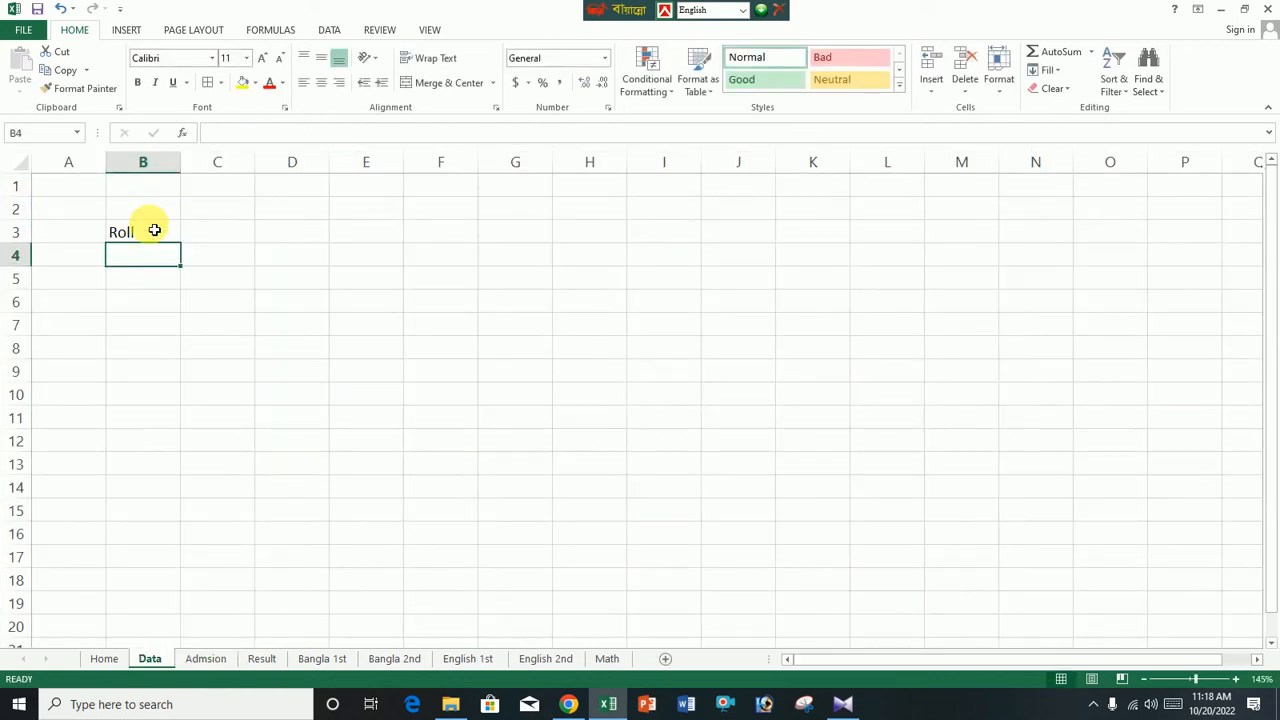
# Fill the Roll header link from B3 across row 3 to column G
pyautogui.click(201, 237)
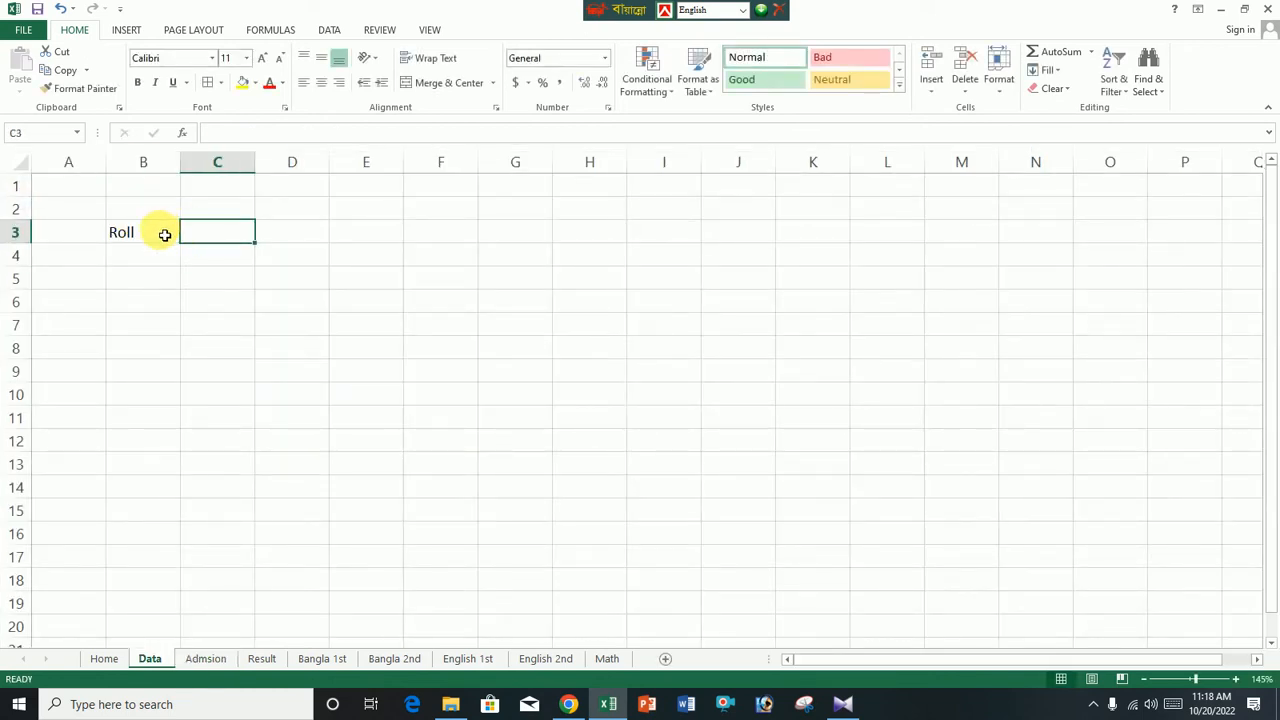
pyautogui.click(164, 236)
pyautogui.moveTo(210, 247); pyautogui.dragTo(487, 253)
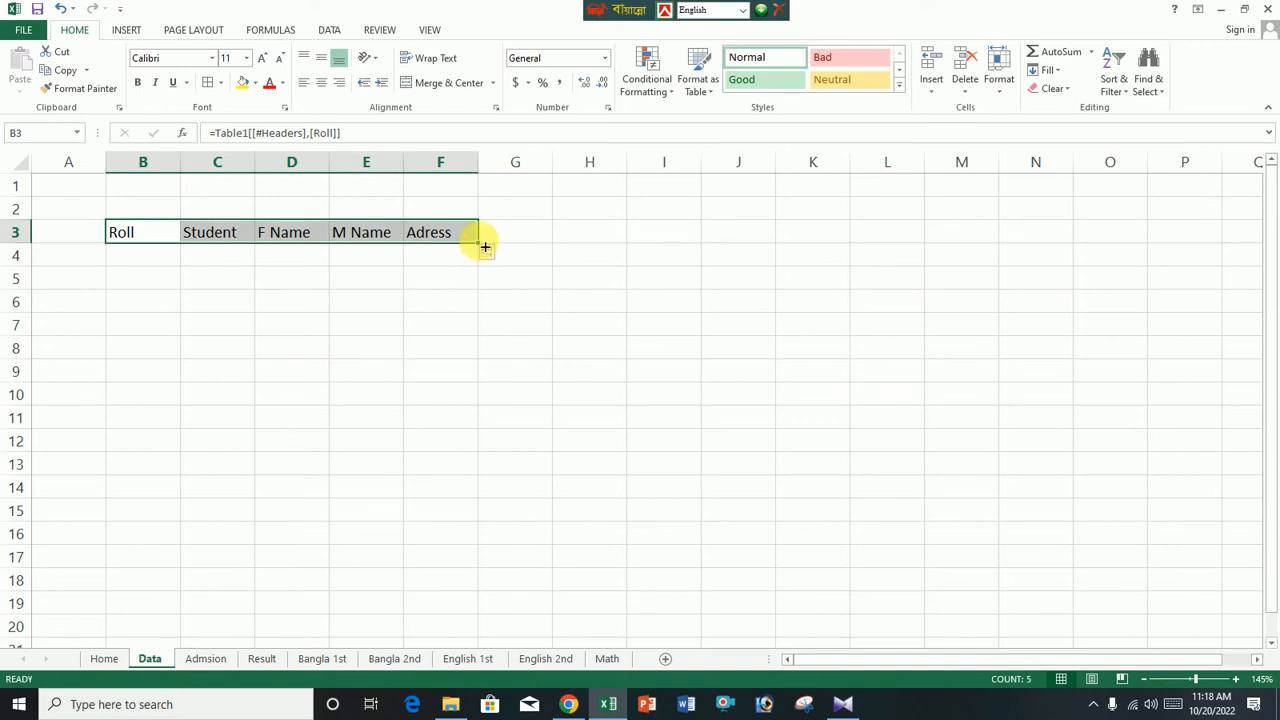
pyautogui.moveTo(485, 247); pyautogui.dragTo(525, 255)
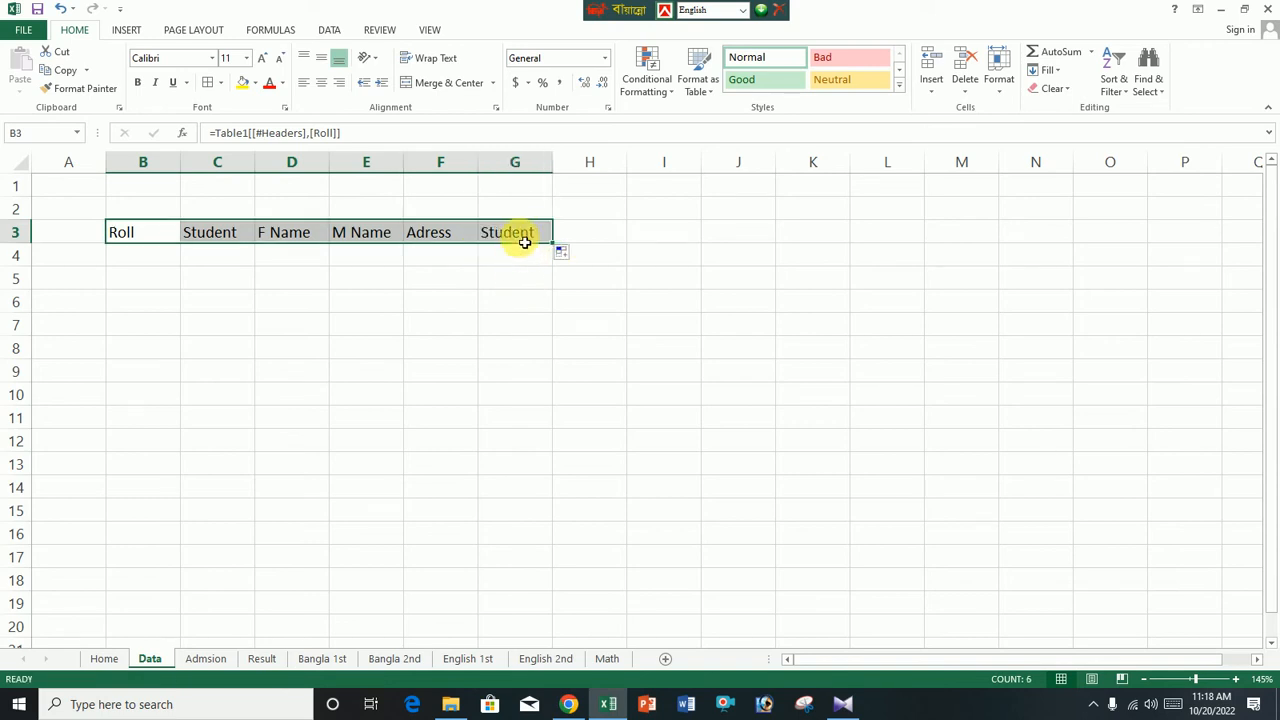
pyautogui.click(502, 305)
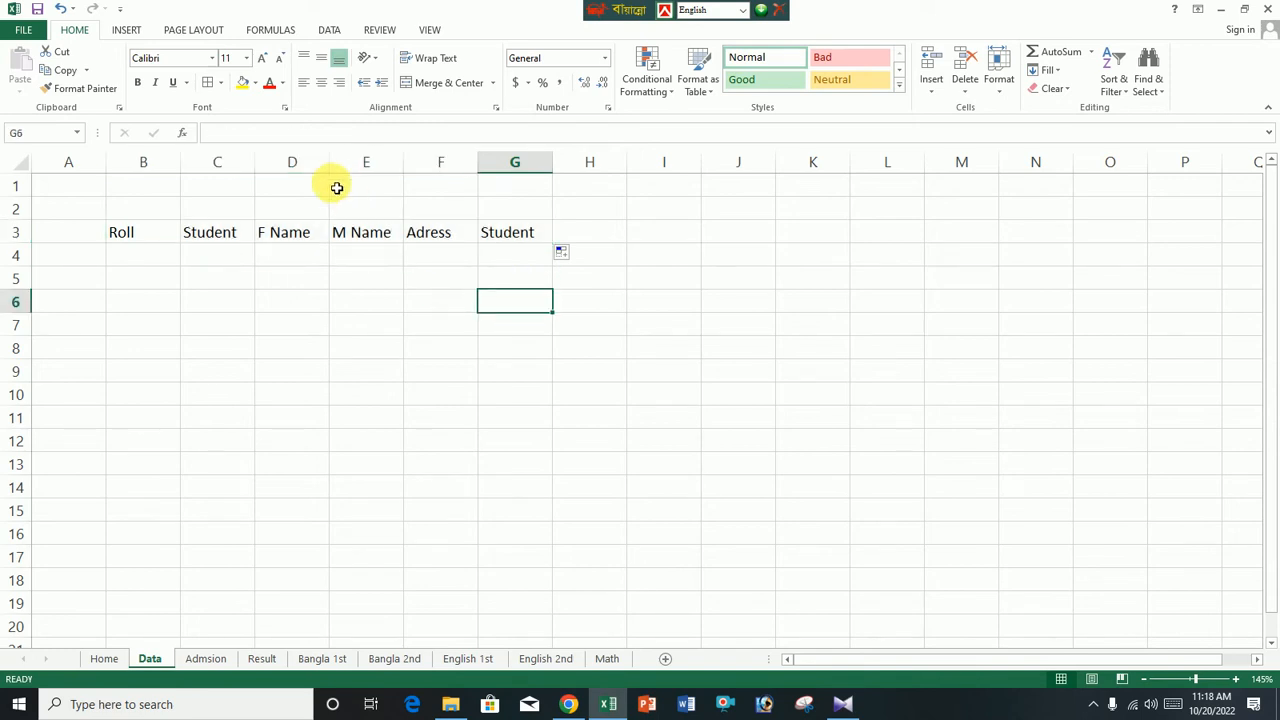
pyautogui.click(1092, 701)
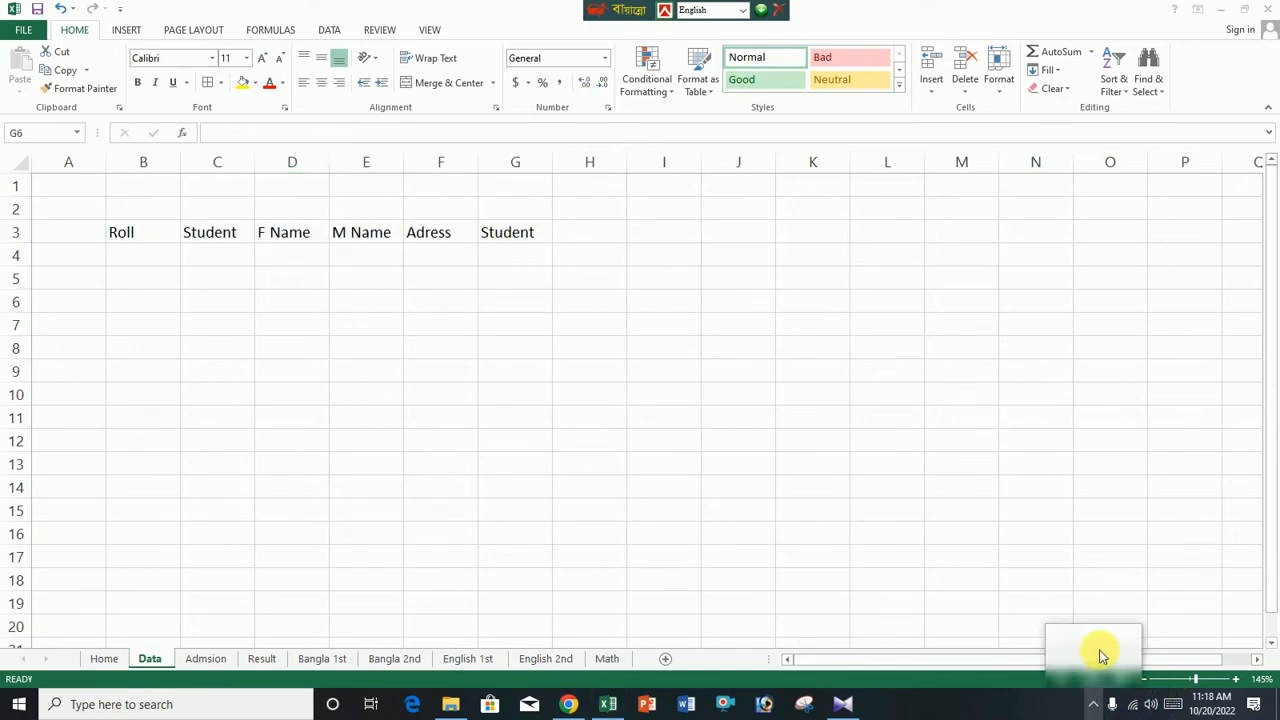
pyautogui.rightClick(1123, 674)
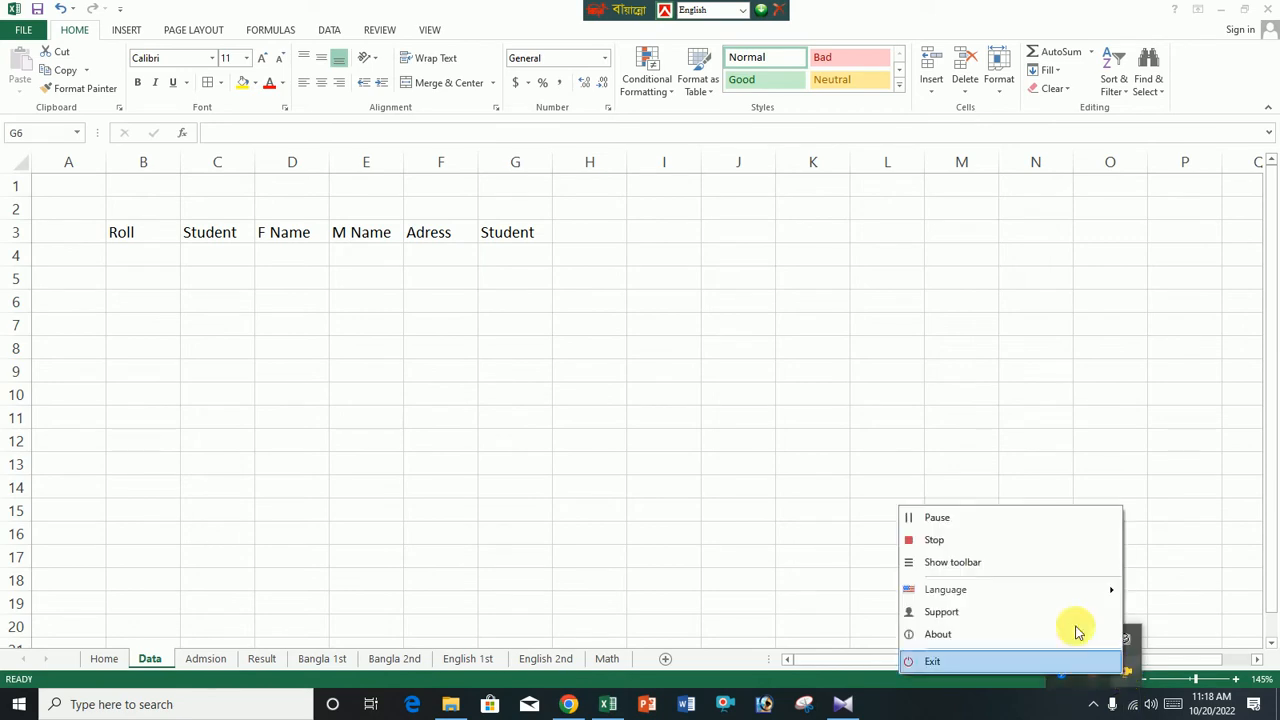
pyautogui.click(934, 519)
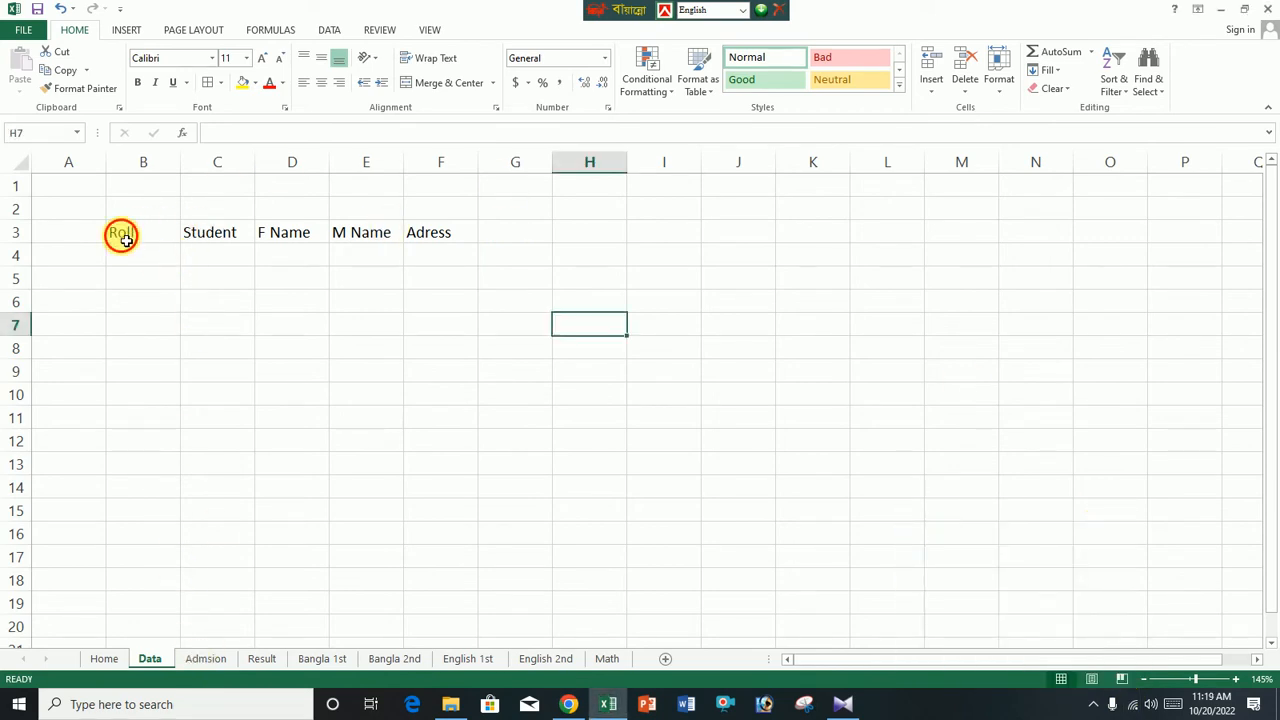
# Remove the linked headings from row 3 of the Data sheet
pyautogui.moveTo(123, 238); pyautogui.dragTo(420, 244)
pyautogui.hotkey('ctrl', 'z')
pyautogui.hotkey('ctrl', 'z')
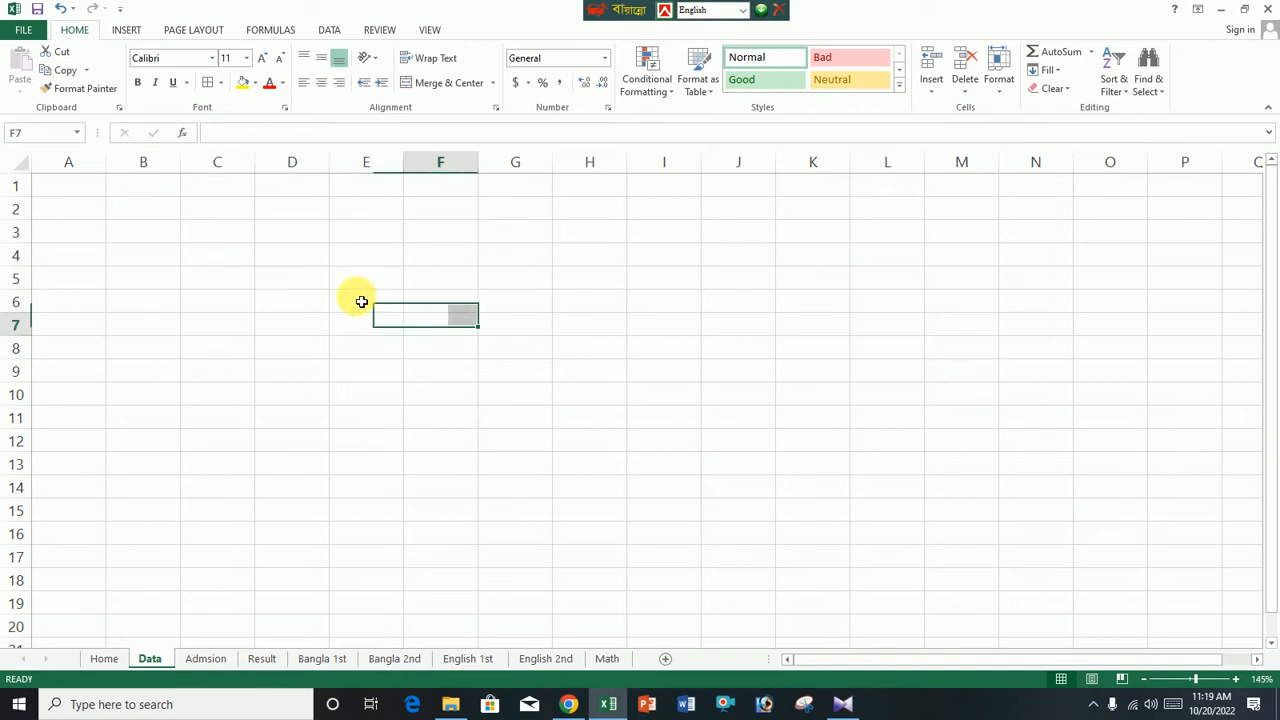
# Link cell B3 of the Data sheet to the Roll header of the table on the Admsion sheet
pyautogui.click(156, 231)
pyautogui.write('=')
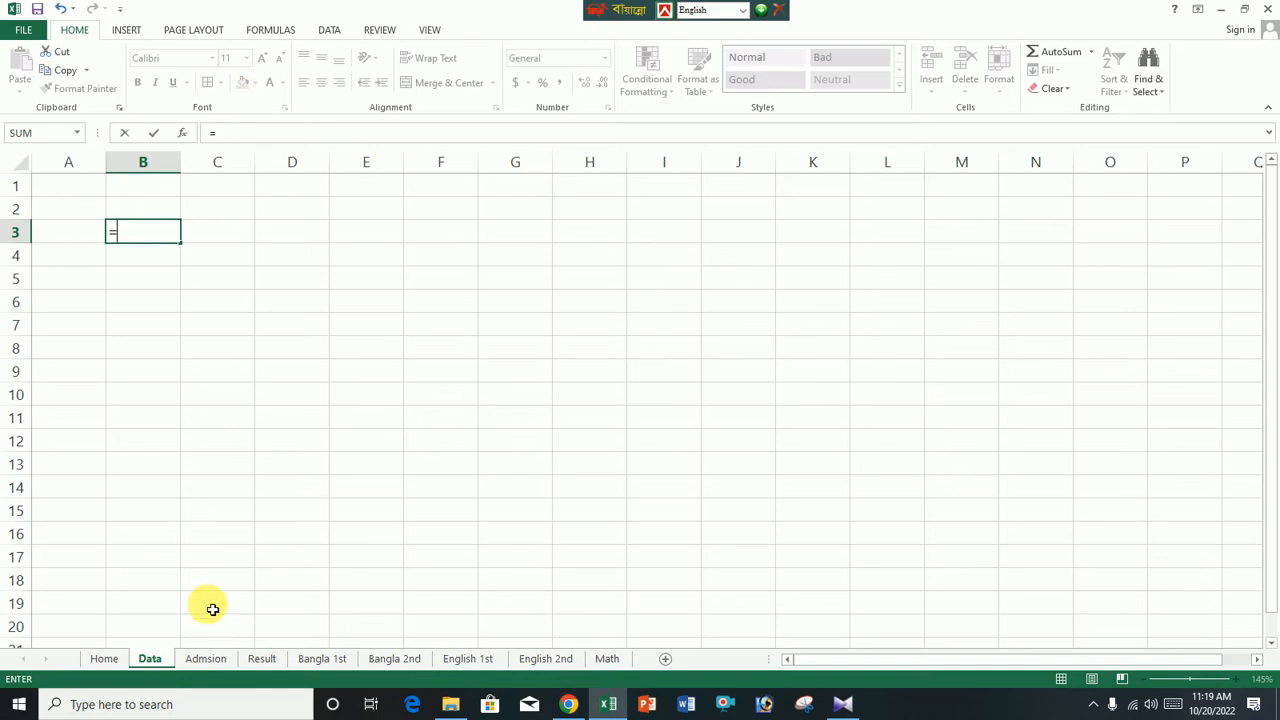
pyautogui.click(196, 657)
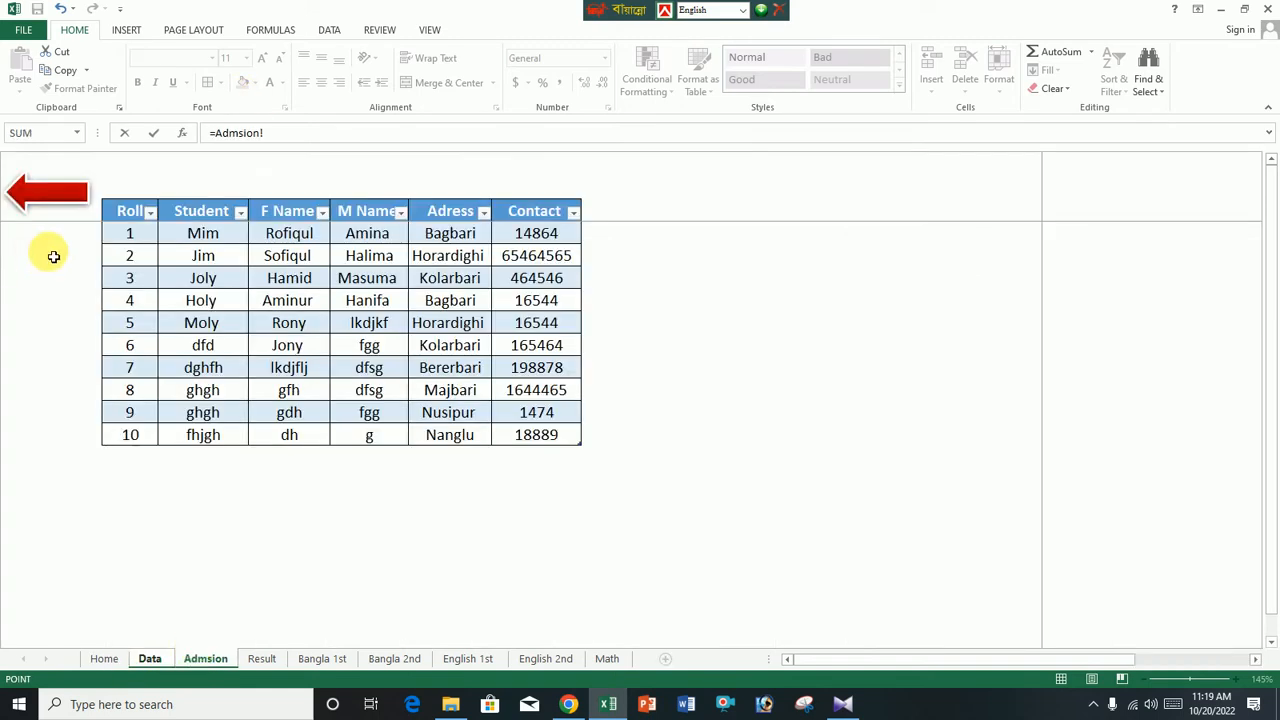
pyautogui.click(128, 214)
pyautogui.press('Return')
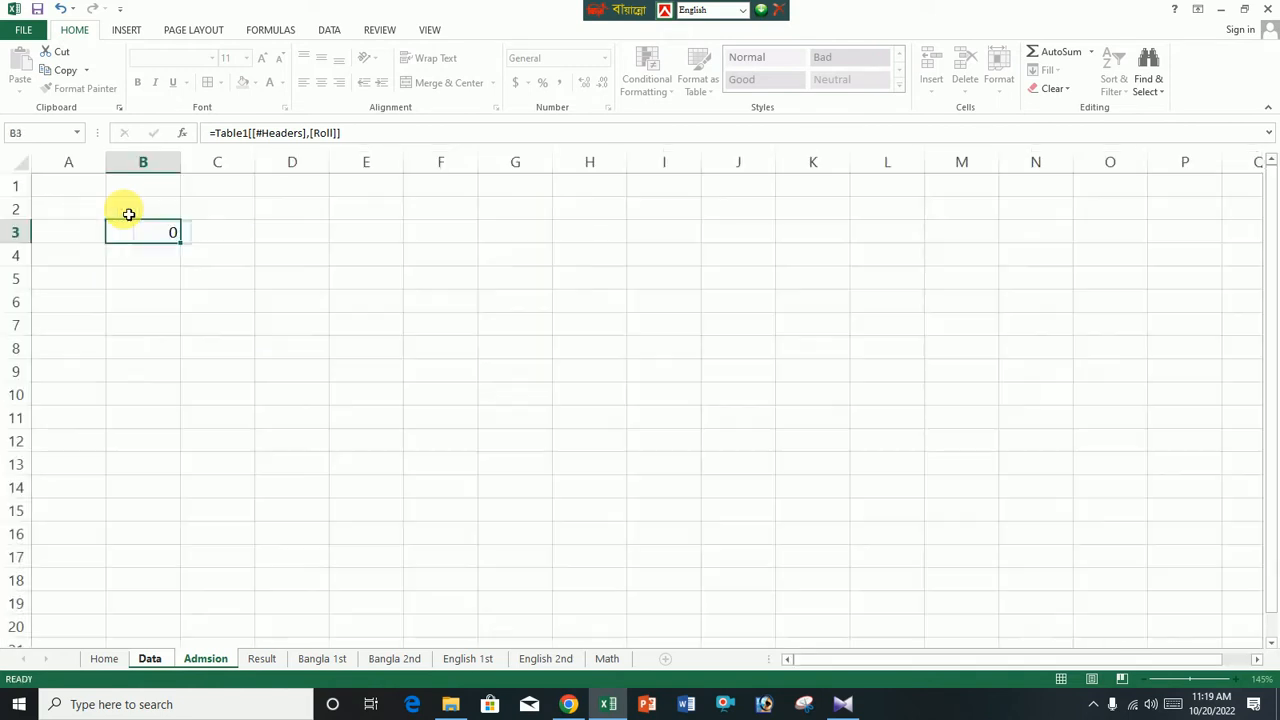
# Try to fill all the table's headings from B3 across to G3
pyautogui.click(134, 234)
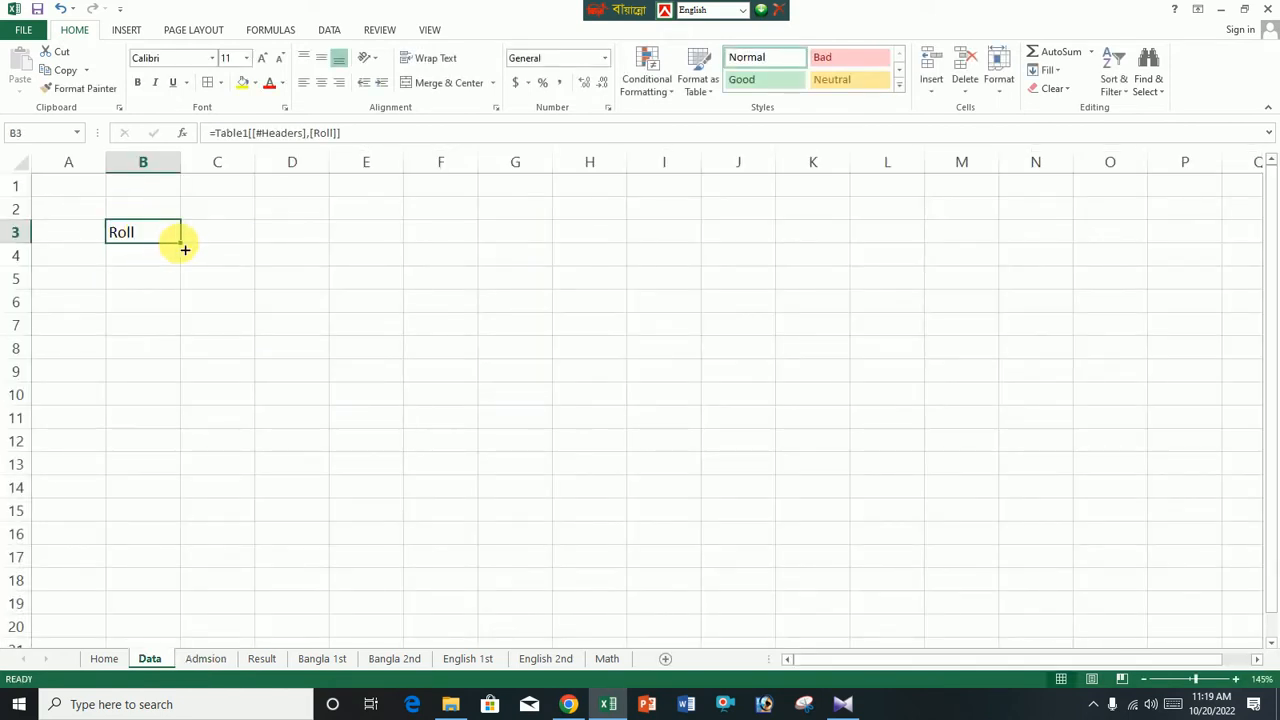
pyautogui.moveTo(181, 250); pyautogui.dragTo(539, 245)
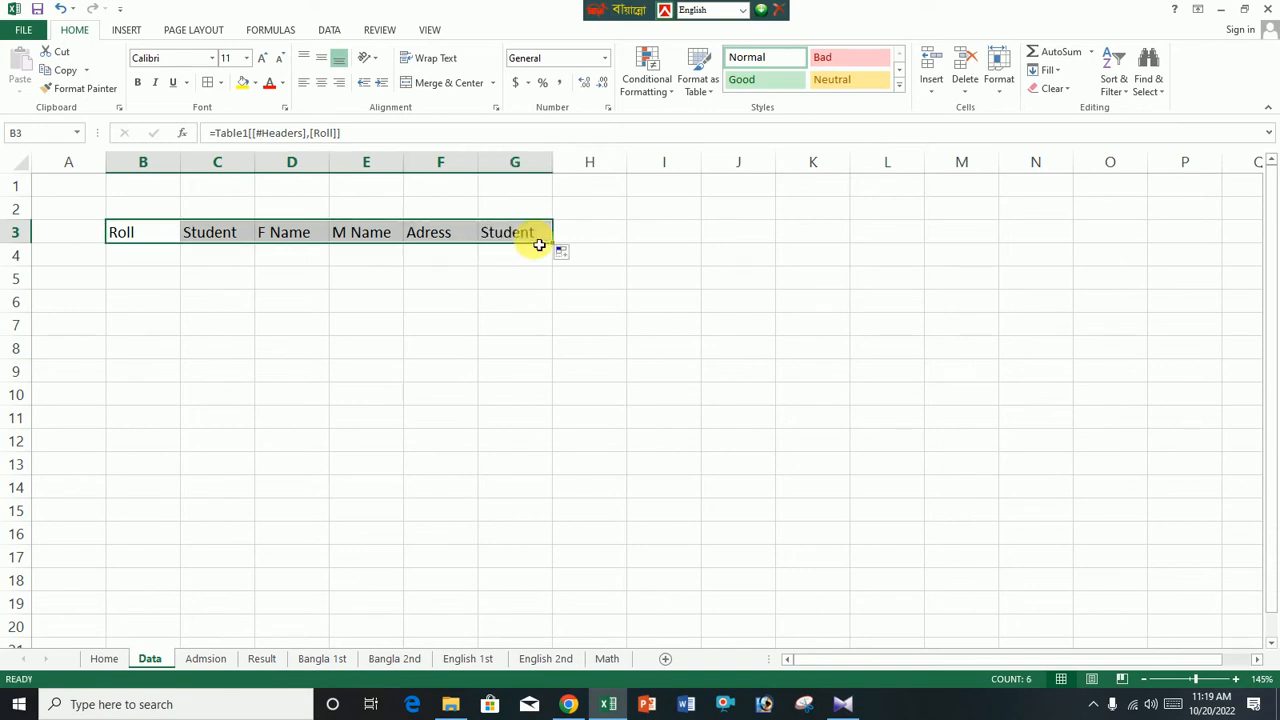
pyautogui.click(395, 301)
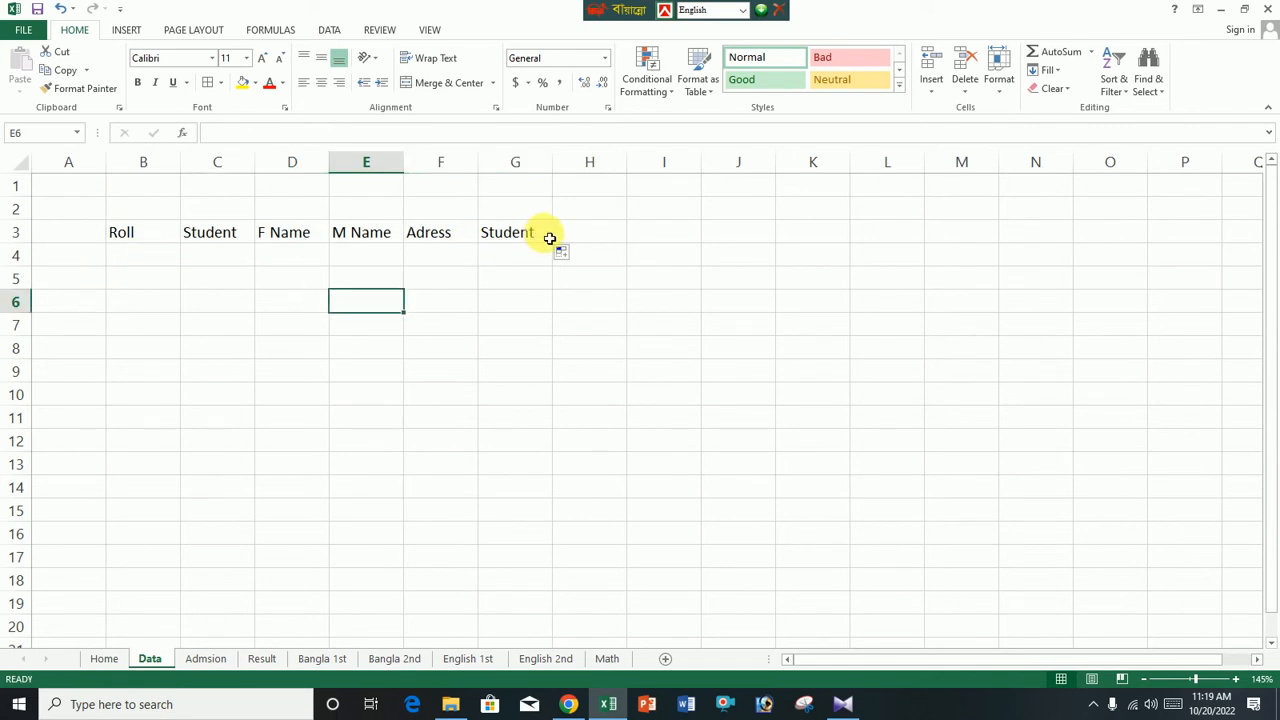
# Widen columns F and G slightly and refill the header link from B3 through Contact in G3, clearing the surplus heading in H3
pyautogui.moveTo(553, 162); pyautogui.dragTo(578, 162)
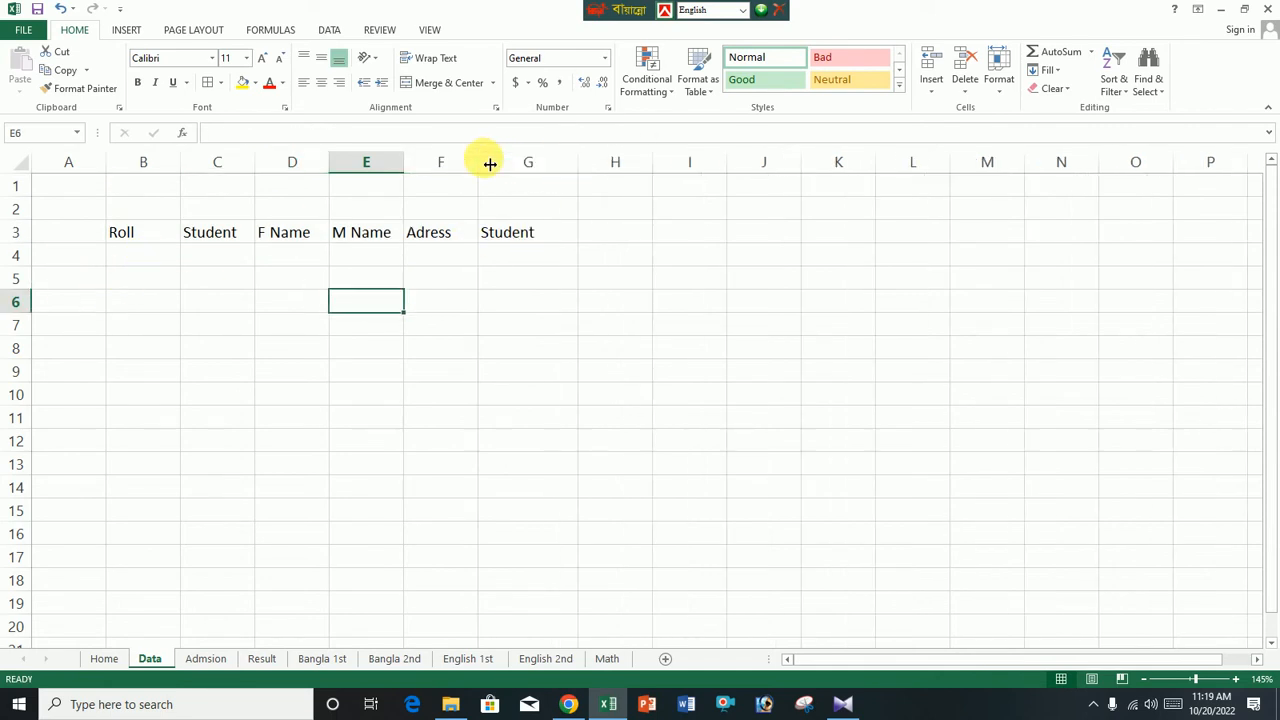
pyautogui.moveTo(480, 162)
pyautogui.mouseDown()
pyautogui.moveTo(503, 163)
pyautogui.moveTo(492, 165)
pyautogui.mouseUp()
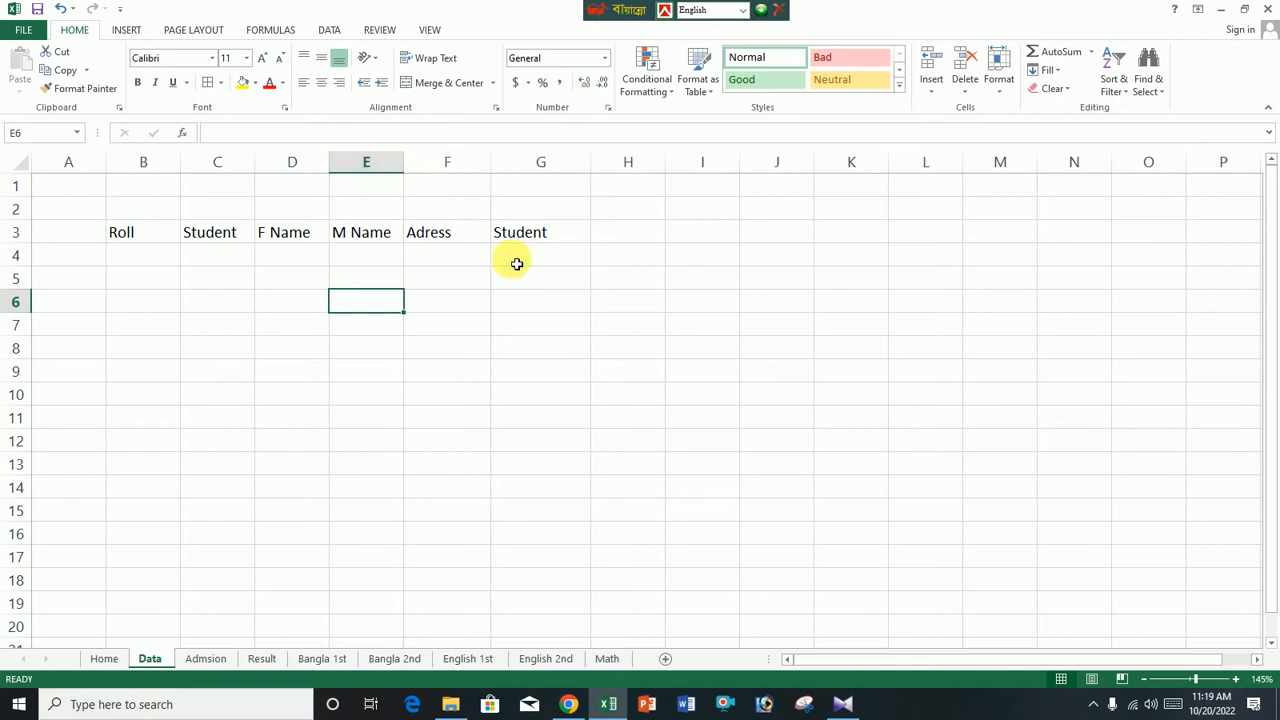
pyautogui.click(134, 236)
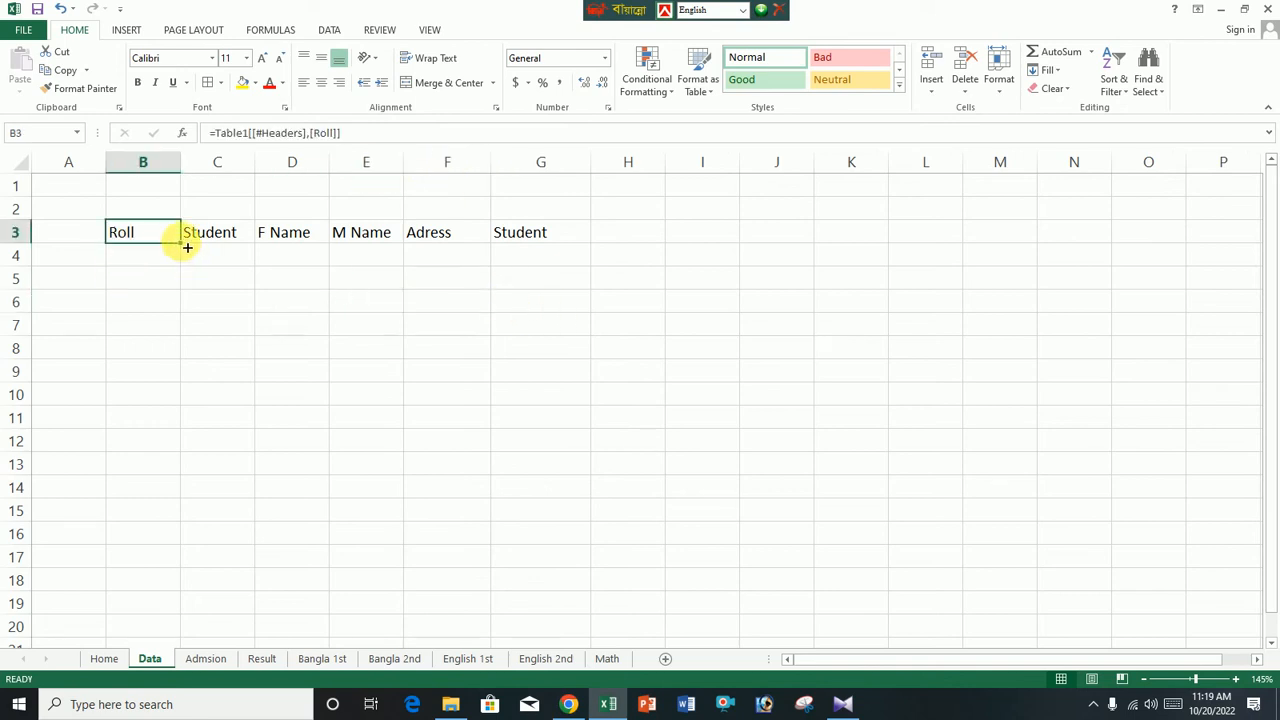
pyautogui.moveTo(186, 242); pyautogui.dragTo(631, 262)
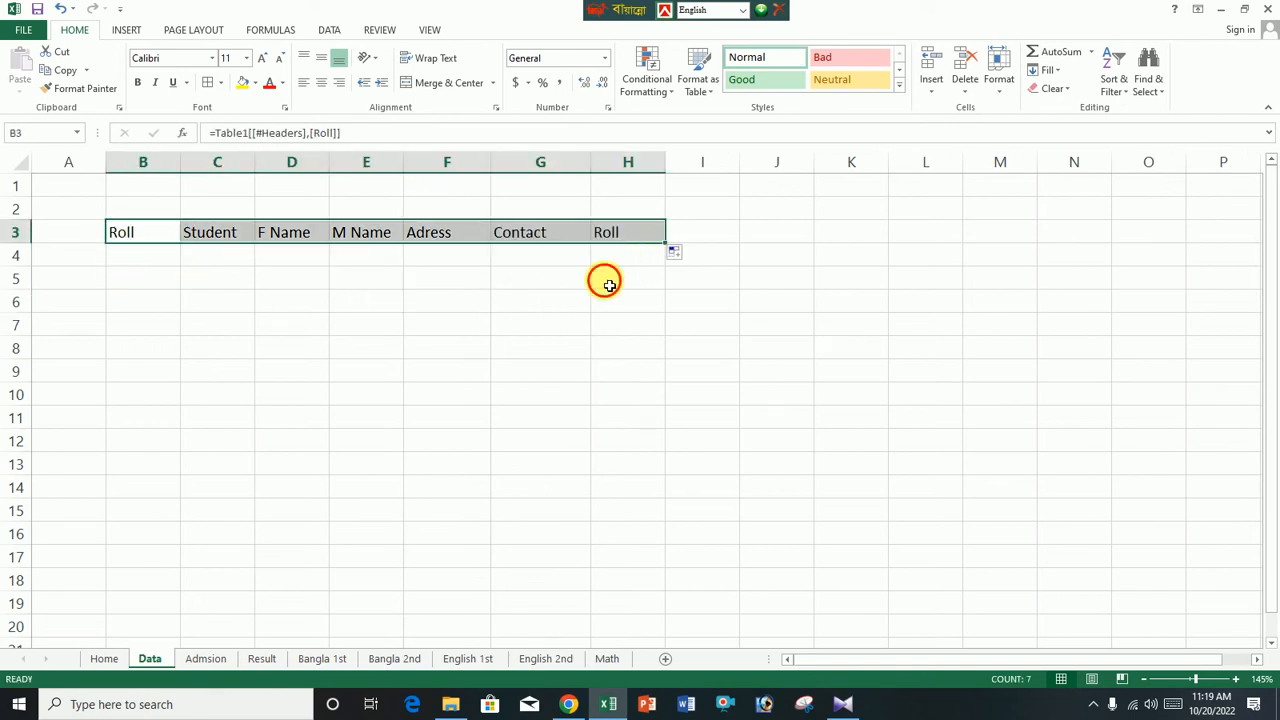
pyautogui.click(617, 236)
pyautogui.press('Delete')
pyautogui.click(637, 374)
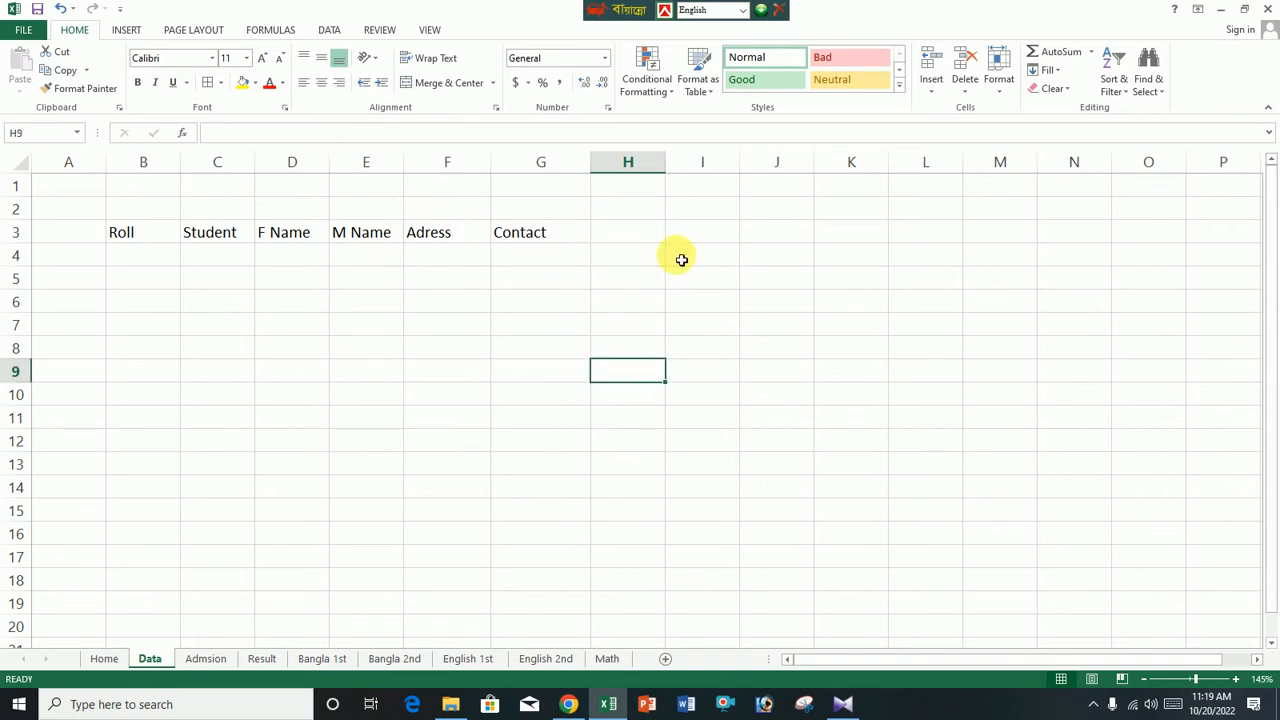
# Try to link cell H3 of the Data sheet to the merged title cell above the table on the Bangla 1st sheet
pyautogui.click(635, 234)
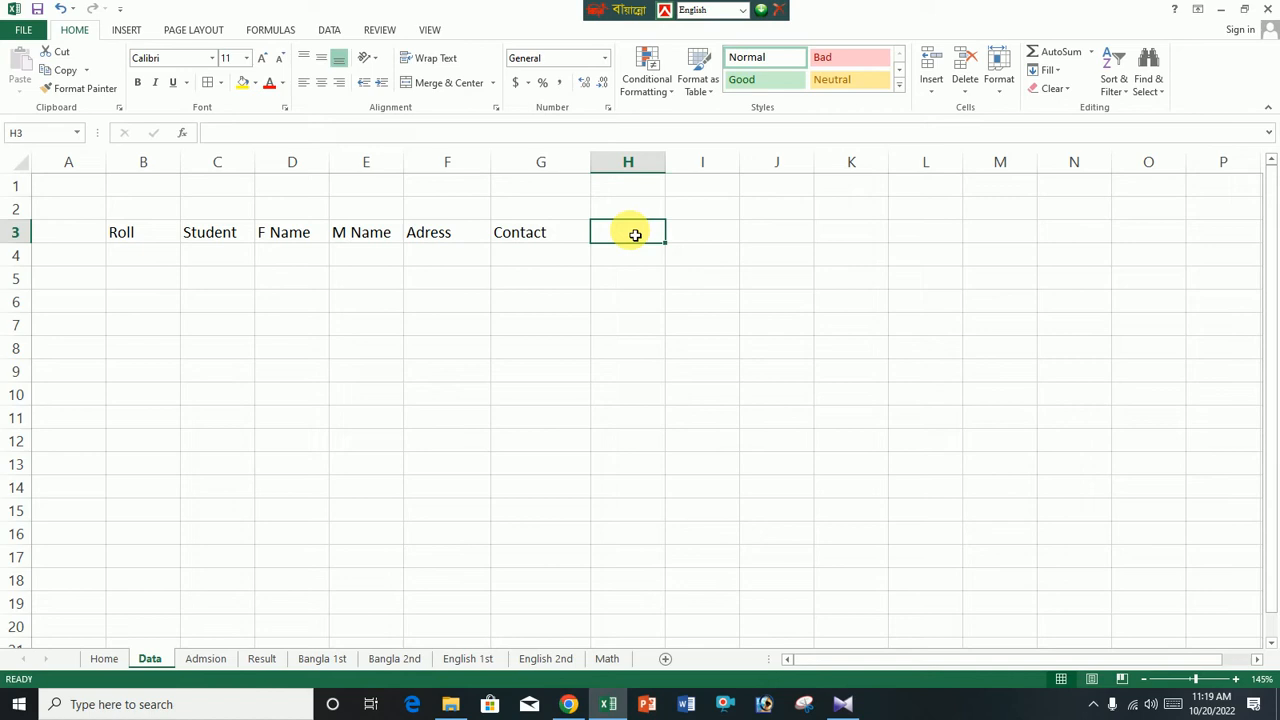
pyautogui.write('=')
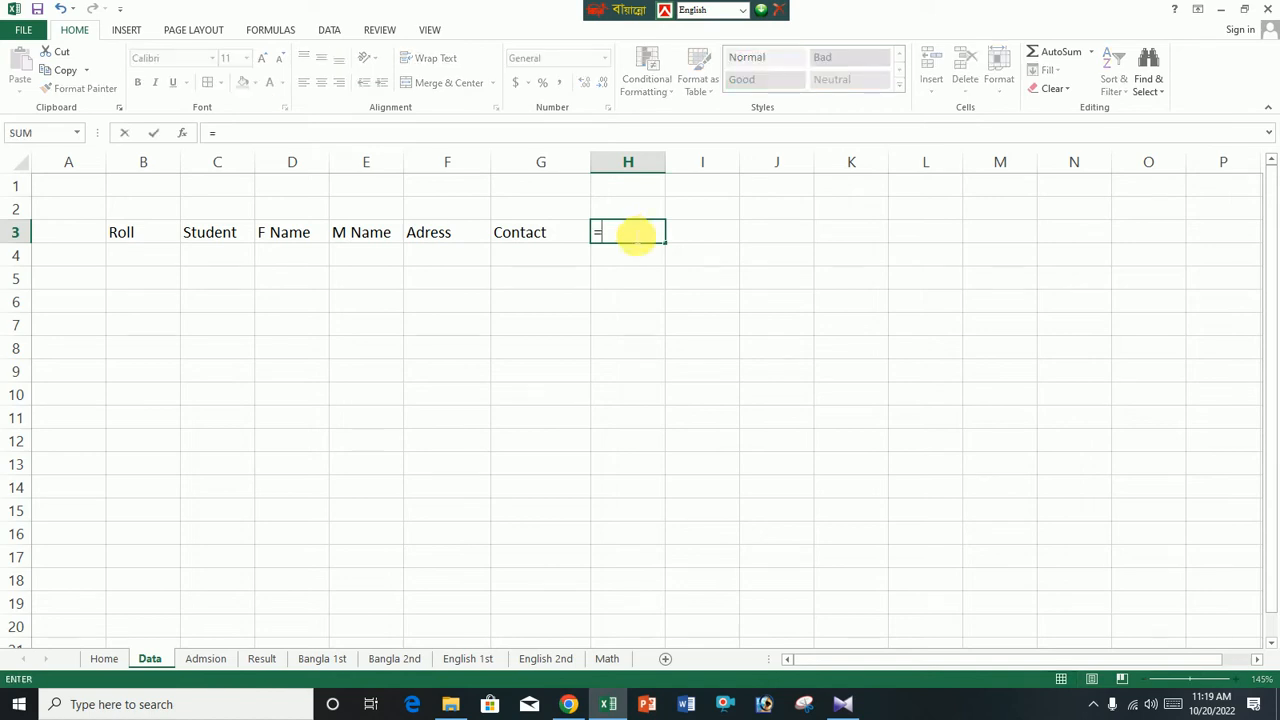
pyautogui.click(327, 659)
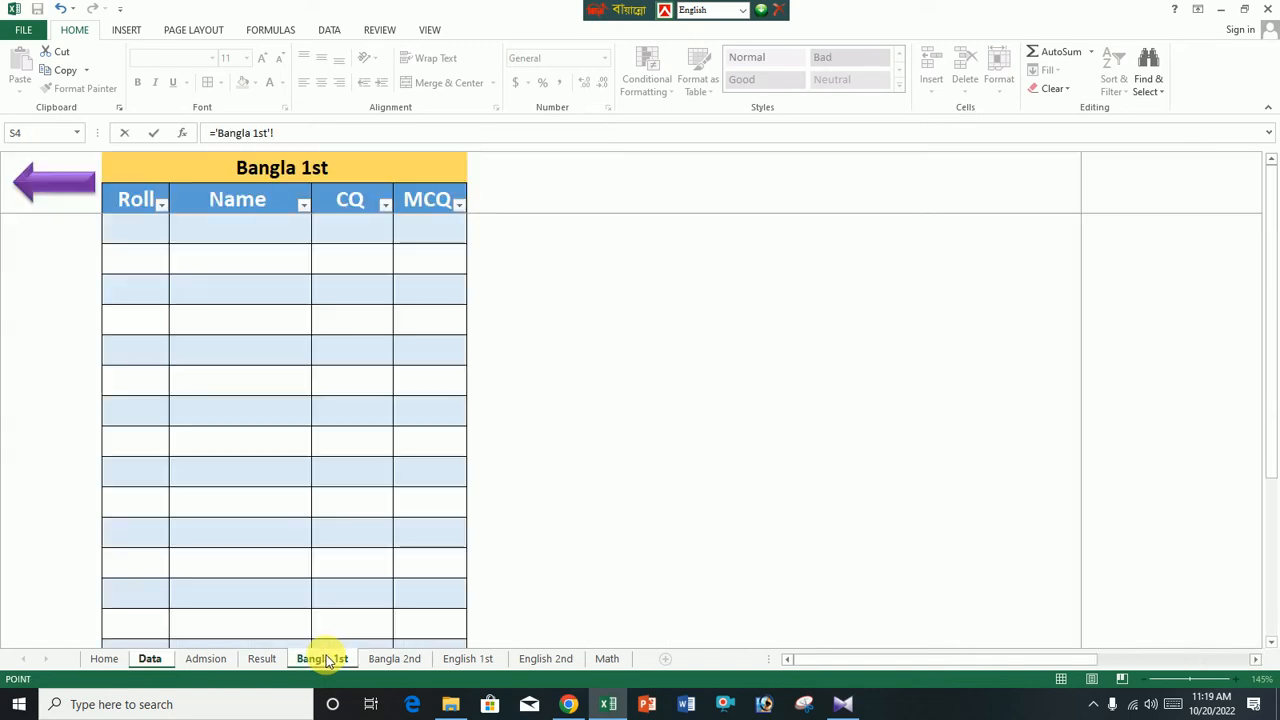
pyautogui.click(291, 175)
pyautogui.press('Return')
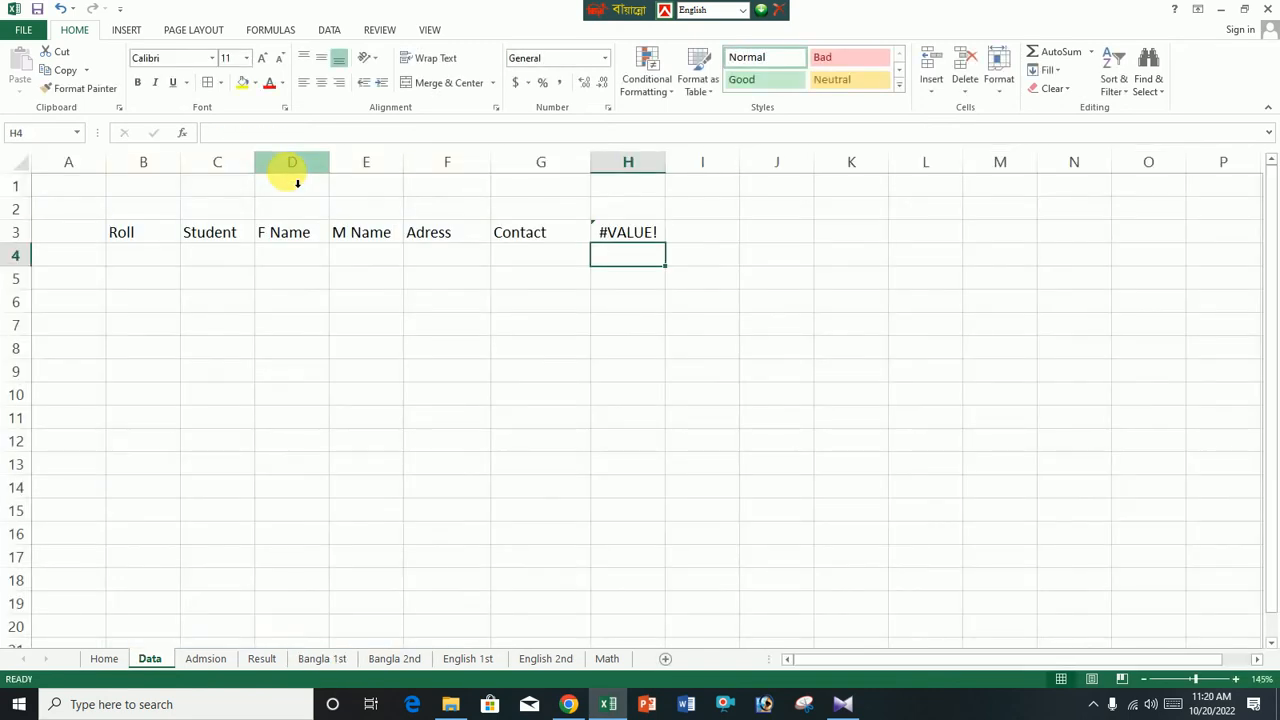
# Replace the link in H3 of the Data sheet with the text Bangla 1st and widen column H slightly
pyautogui.click(643, 237)
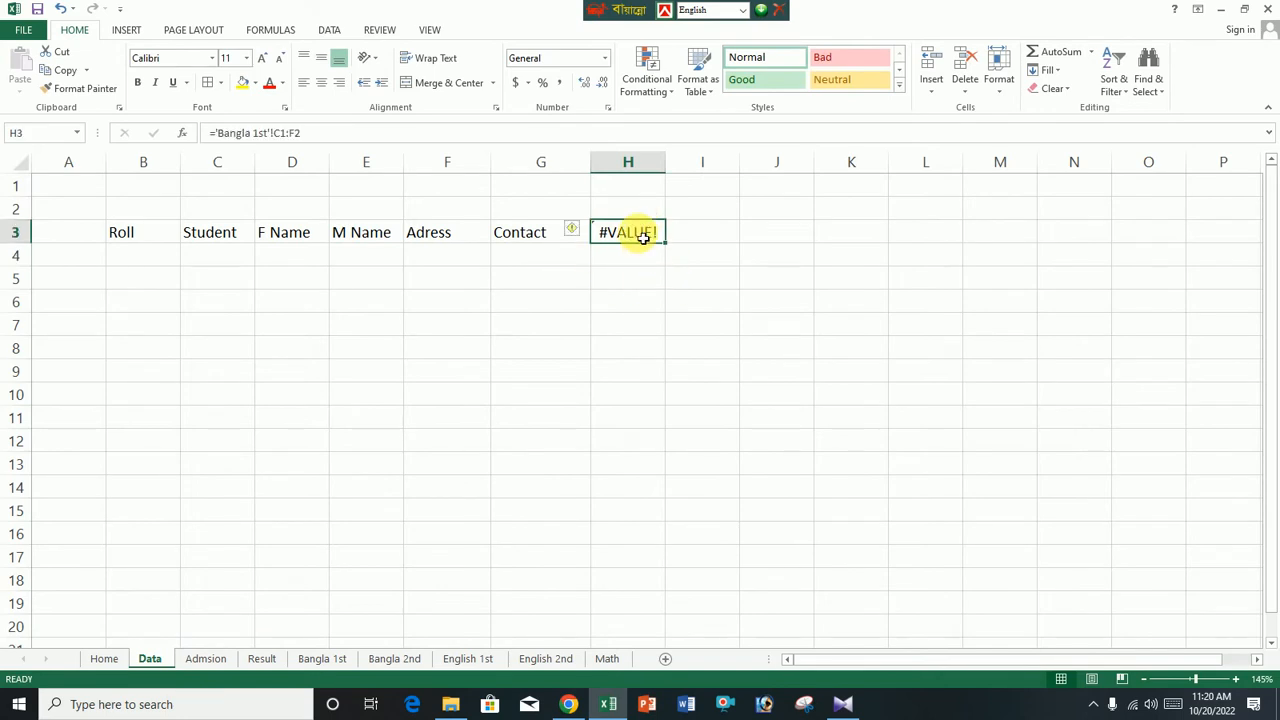
pyautogui.press('Delete')
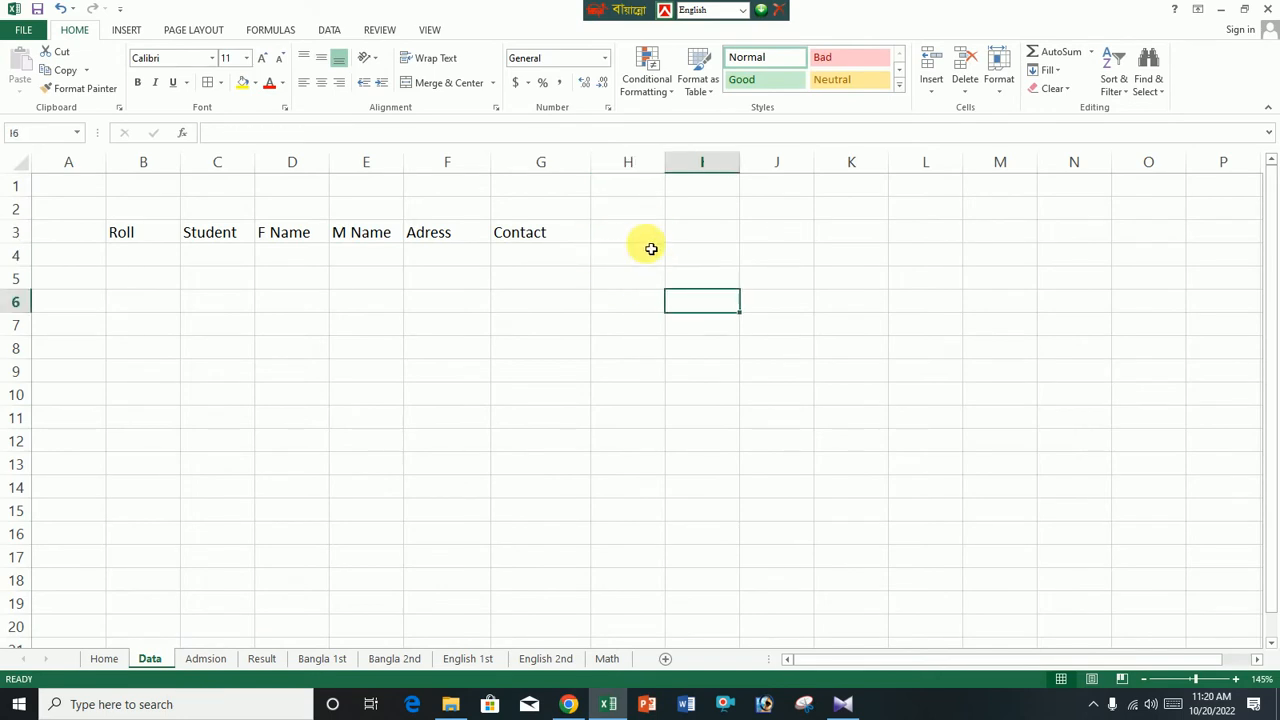
pyautogui.click(649, 240)
pyautogui.write('Bangla 1st')
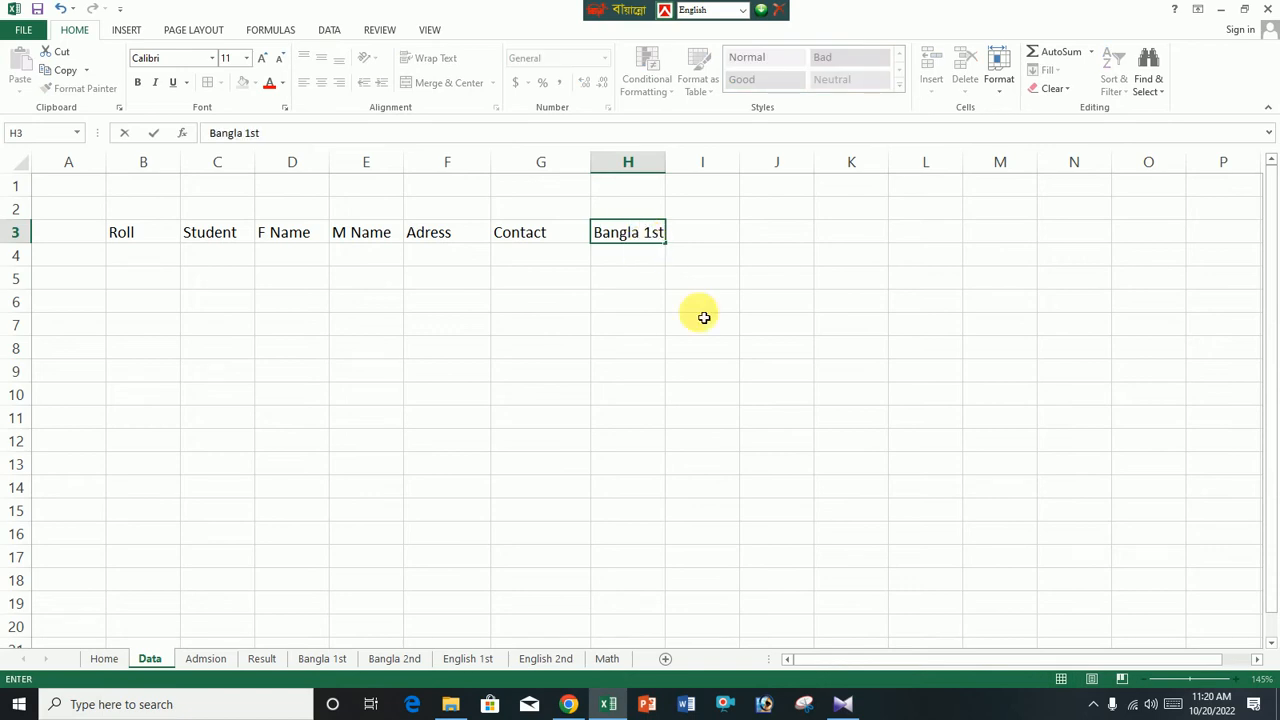
pyautogui.click(776, 347)
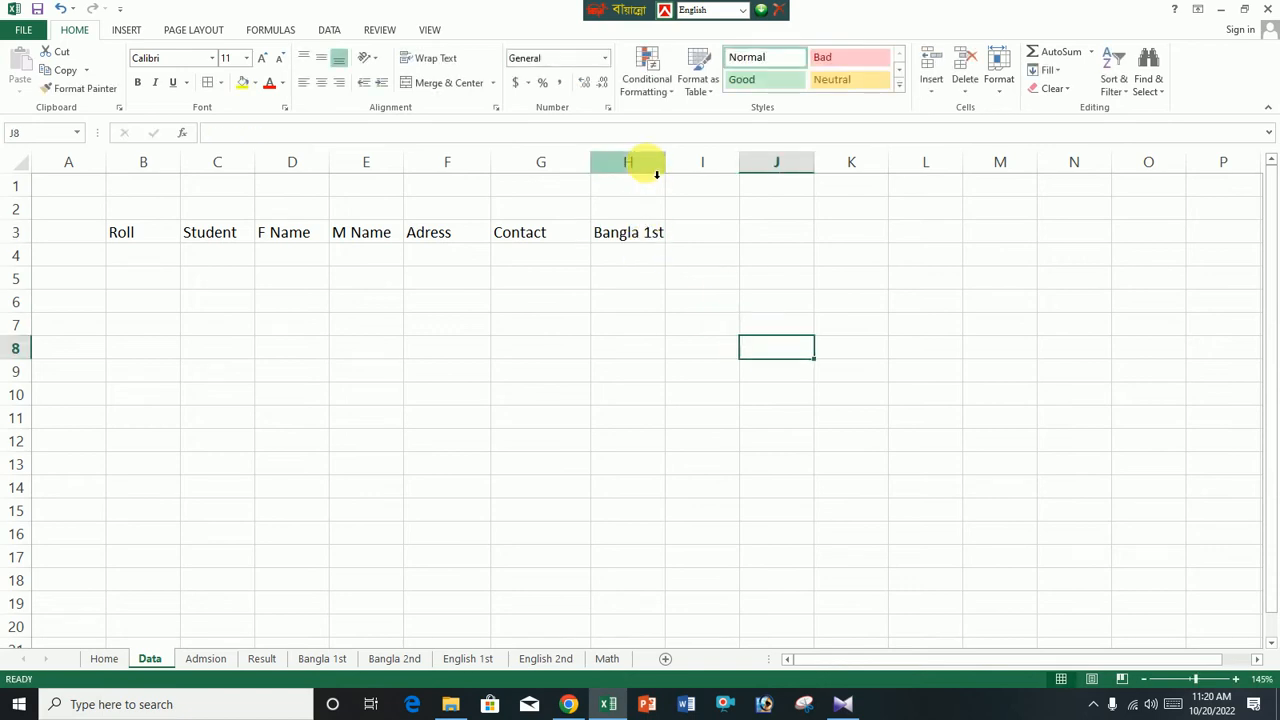
pyautogui.moveTo(668, 164); pyautogui.dragTo(673, 164)
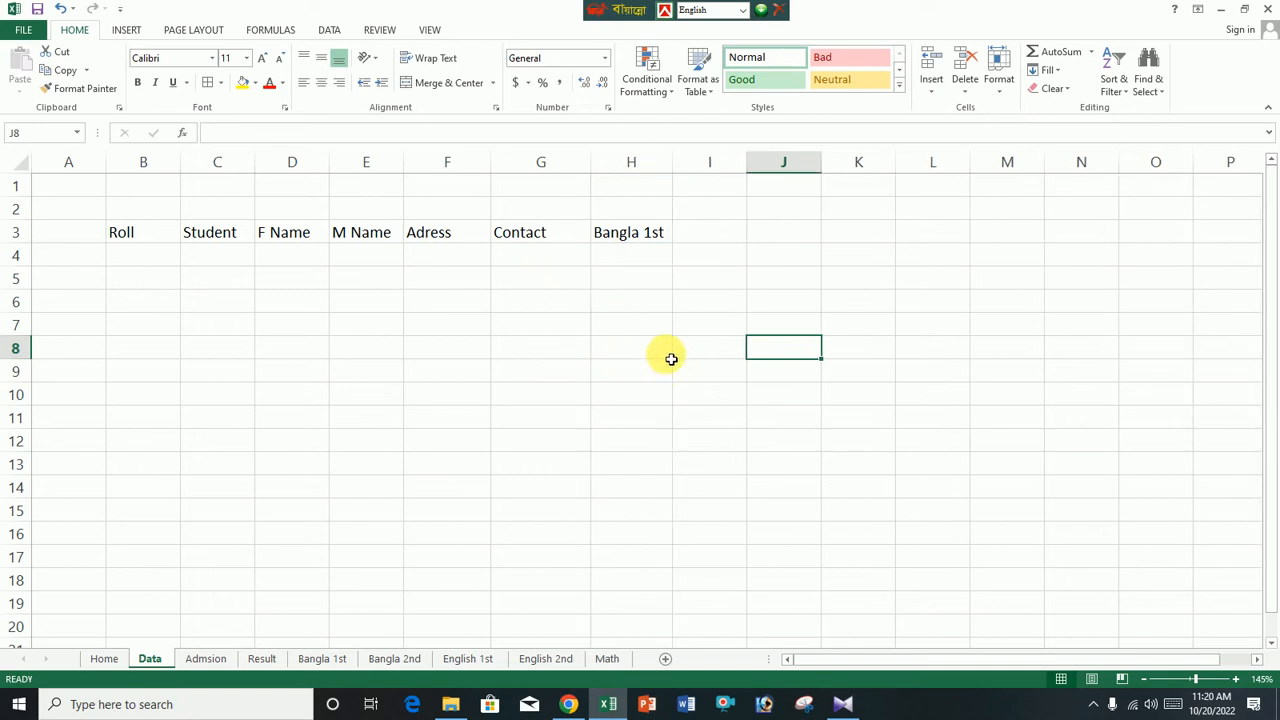
# Clear H3 and create a merged, centered heading cell with a gold fill across H2:I2
pyautogui.click(643, 242)
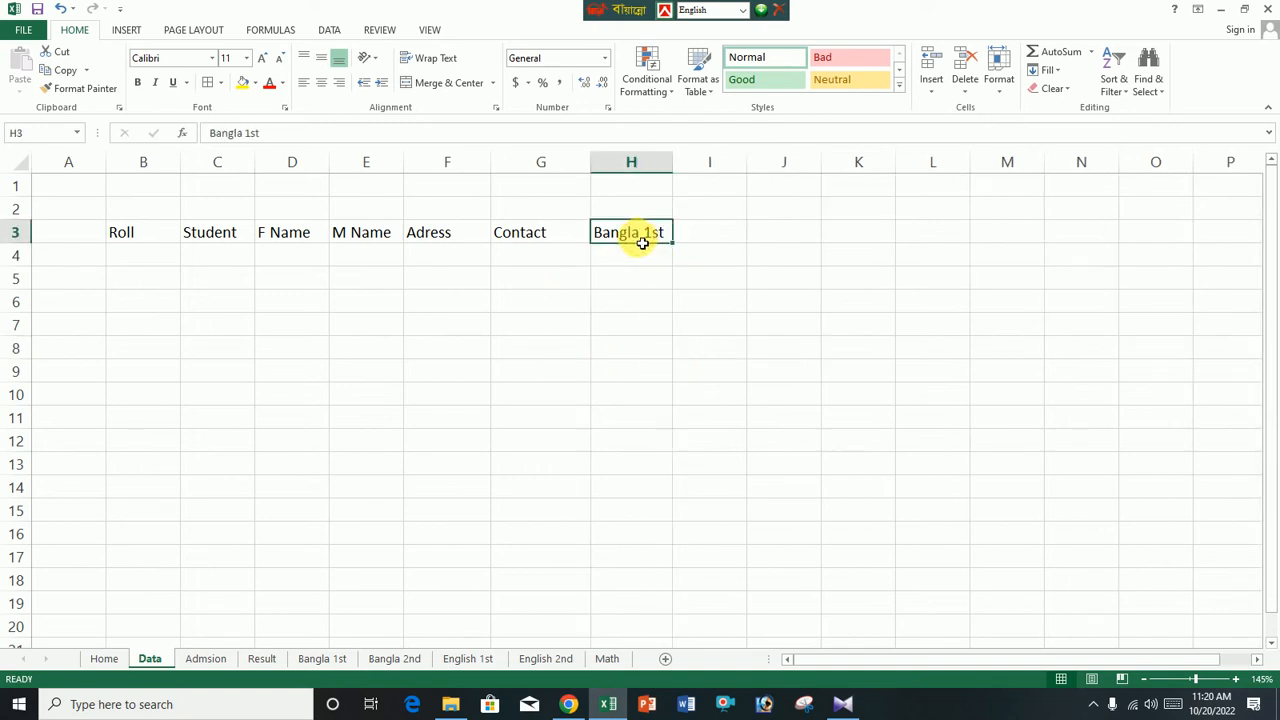
pyautogui.press('Delete')
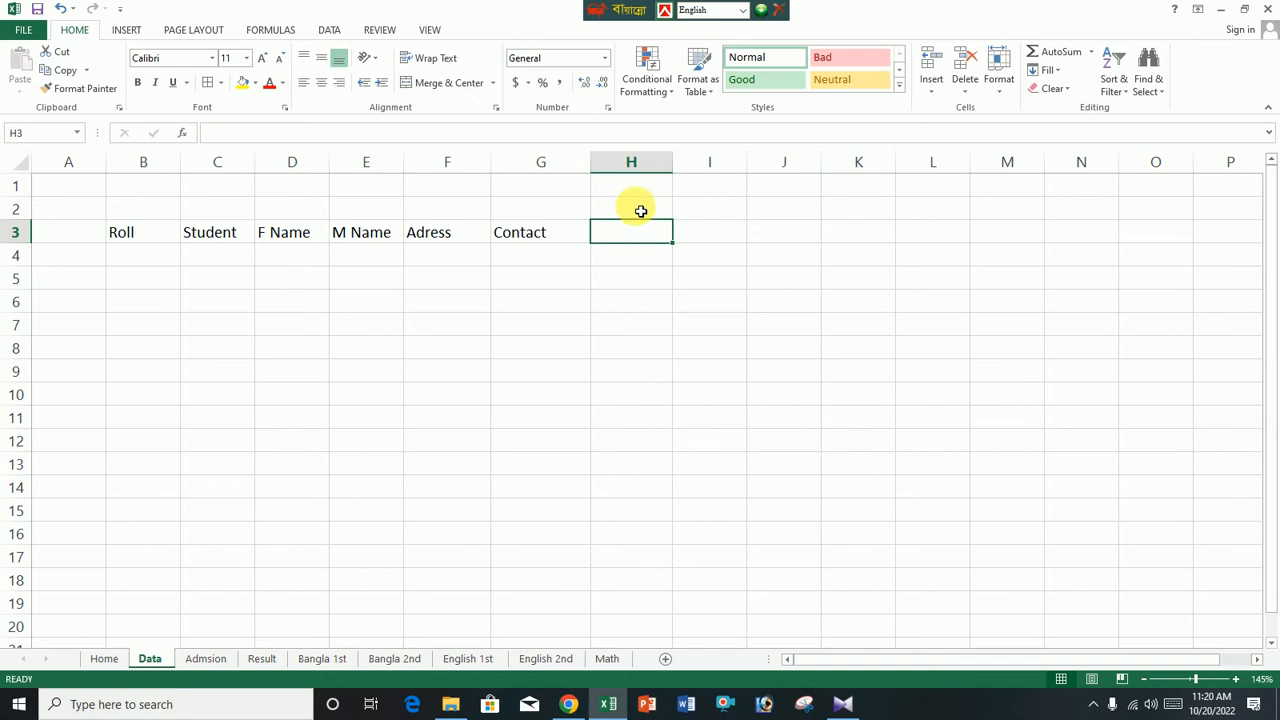
pyautogui.moveTo(640, 208); pyautogui.dragTo(714, 210)
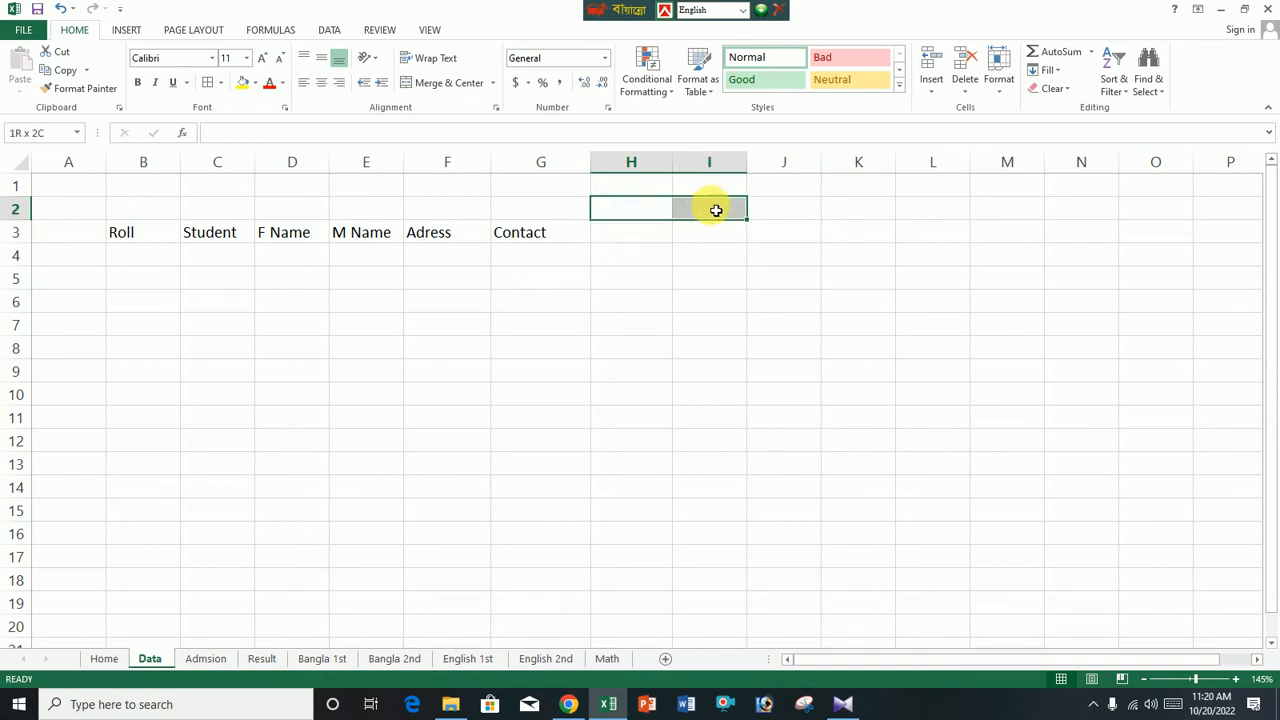
pyautogui.click(446, 84)
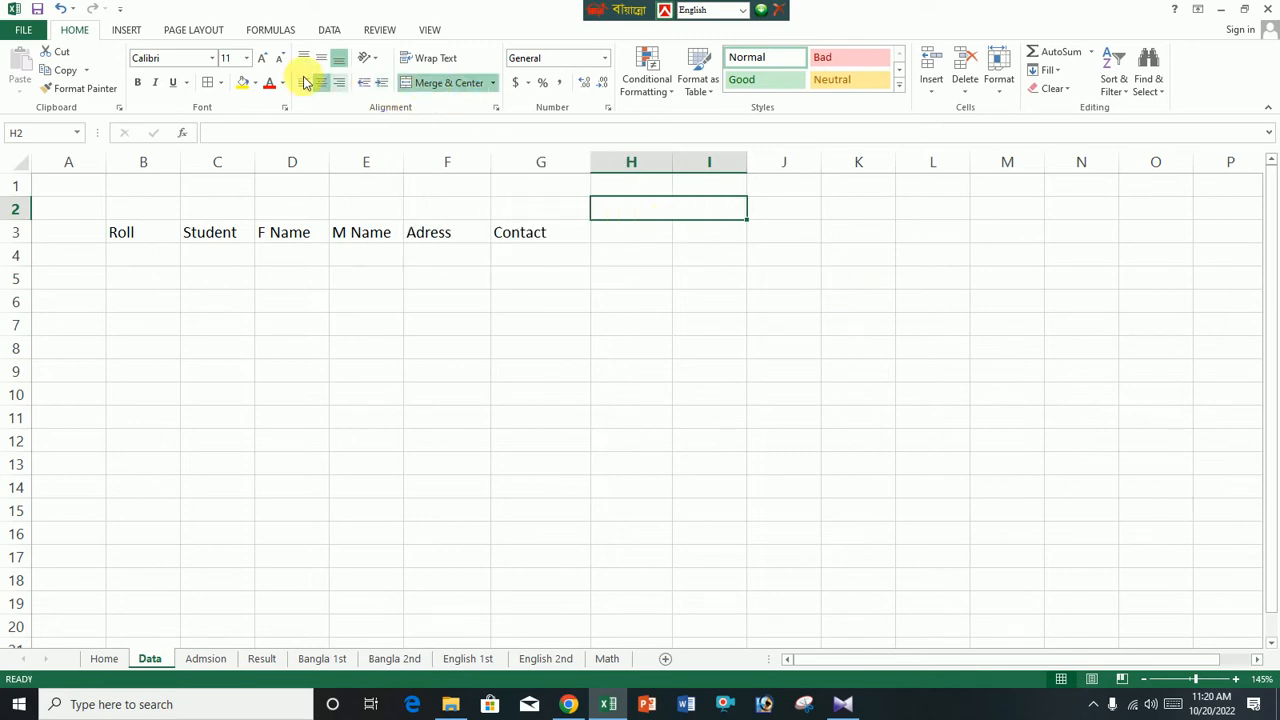
pyautogui.click(256, 83)
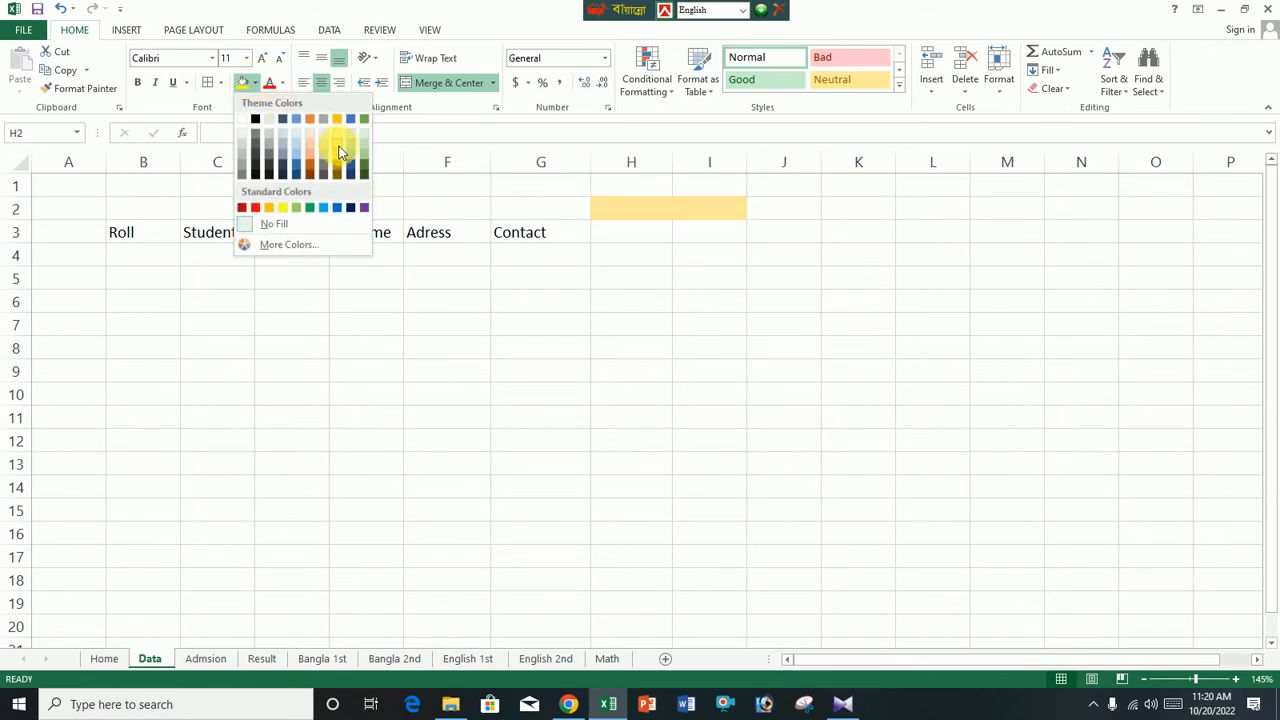
pyautogui.click(338, 150)
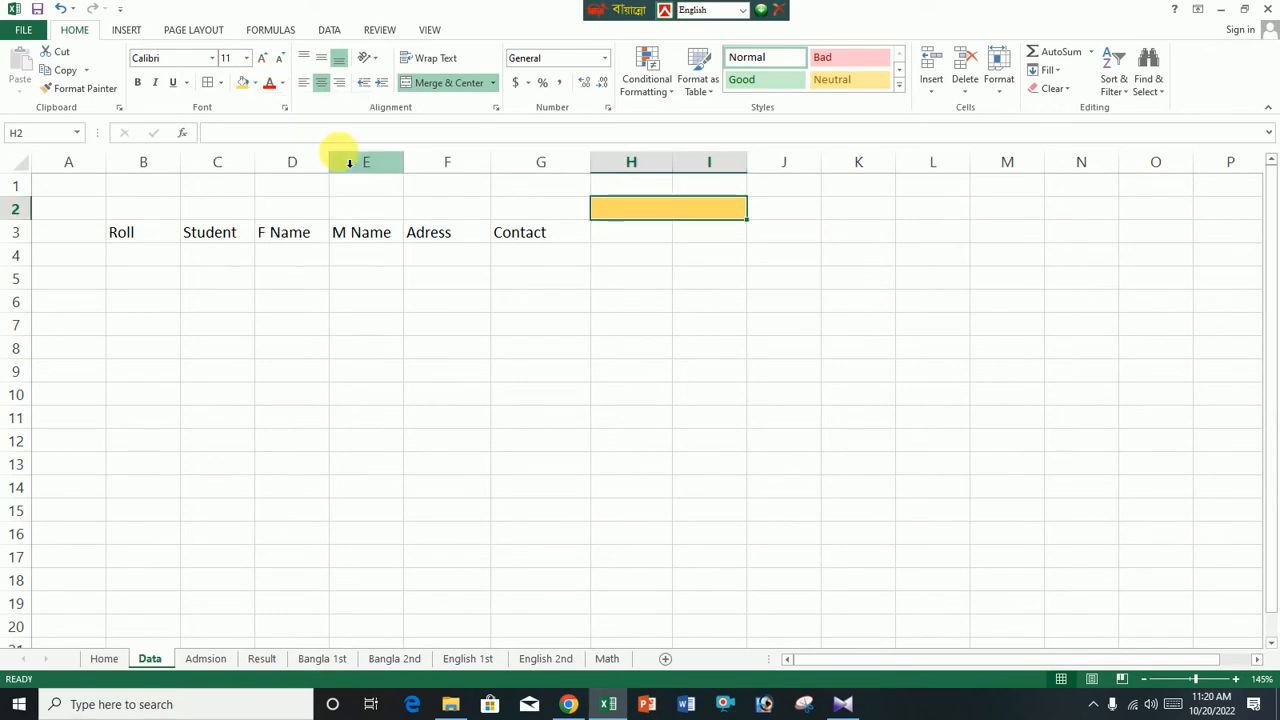
pyautogui.click(783, 394)
# Enter Bangla 1st in the merged gold heading, with CQ in H3 and MCQ in I3 beneath it
pyautogui.click(660, 214)
pyautogui.write('Ban')
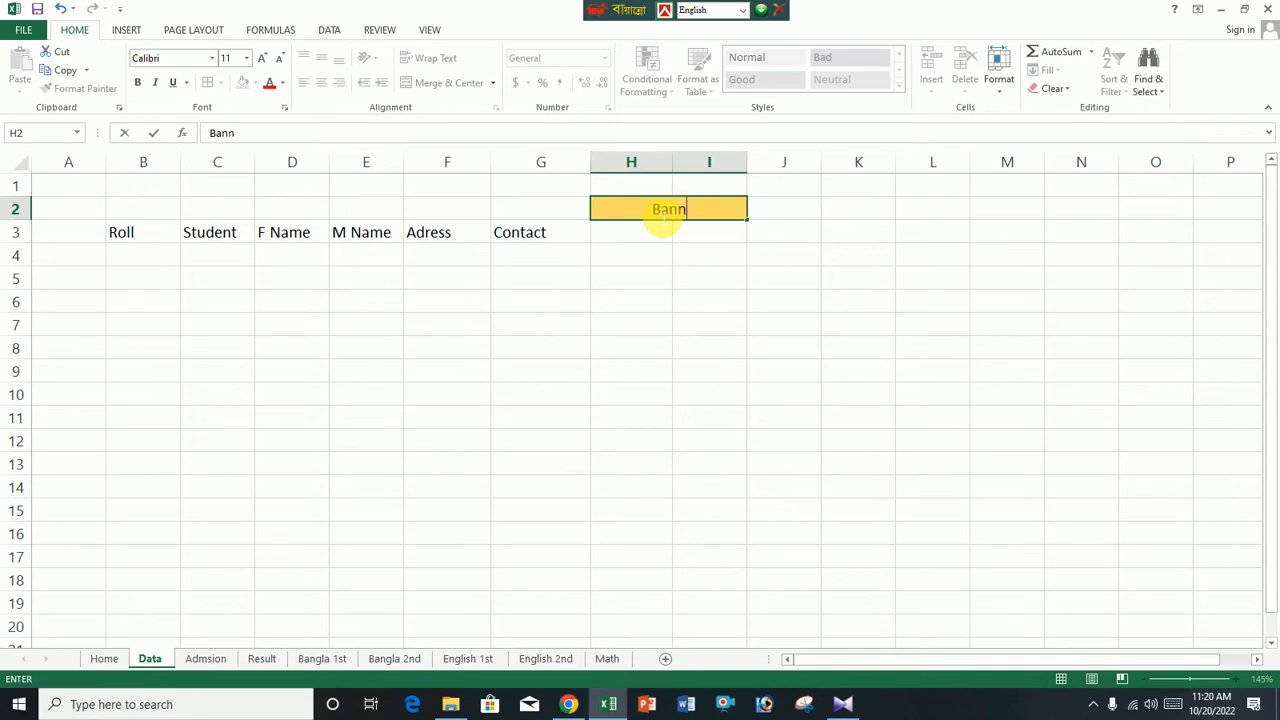
pyautogui.write('gla 1st')
pyautogui.click(652, 242)
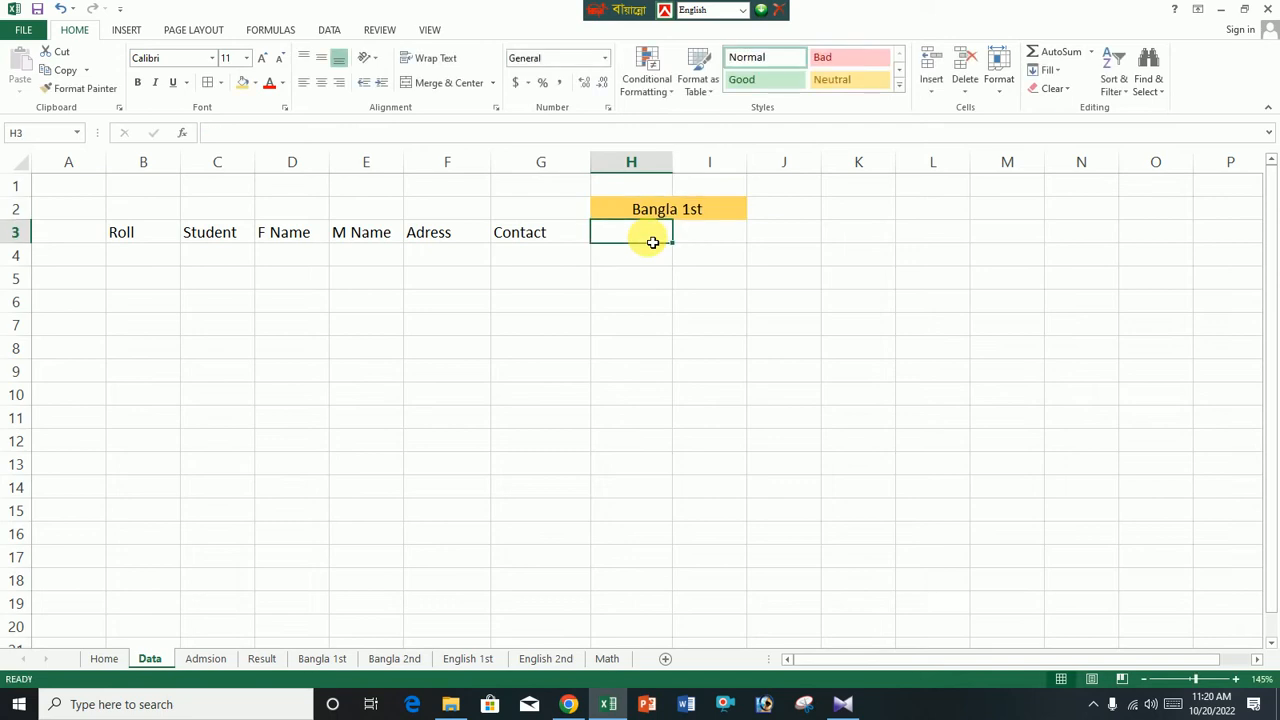
pyautogui.write('CQ')
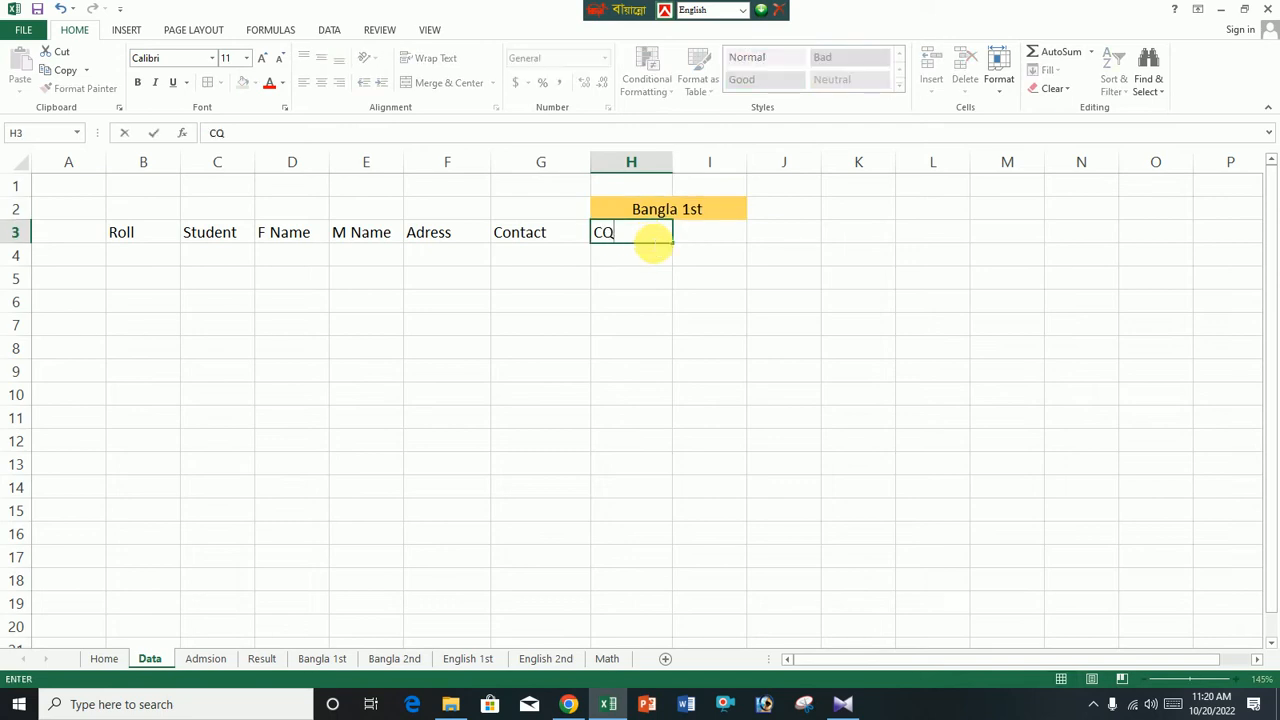
pyautogui.press('Right')
pyautogui.write('MC')
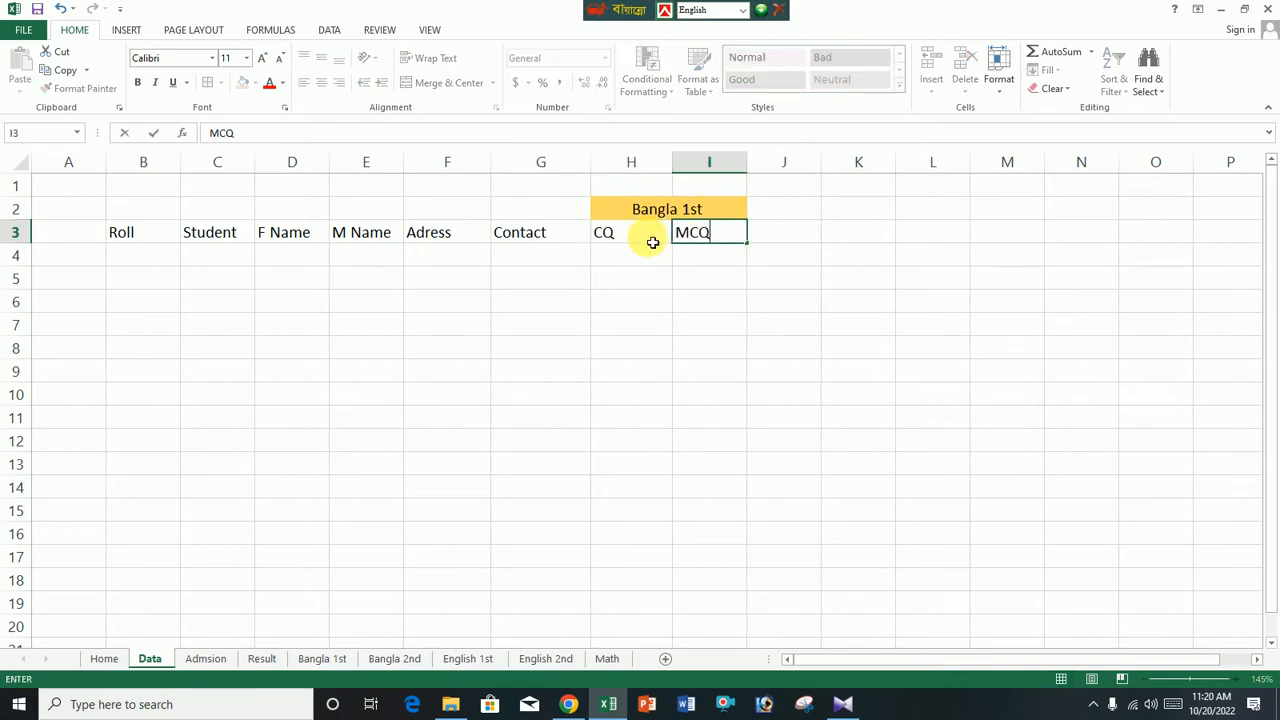
pyautogui.click(734, 323)
# Center the text of the Bangla 1st heading and its CQ and MCQ subheadings
pyautogui.moveTo(631, 217); pyautogui.dragTo(703, 240)
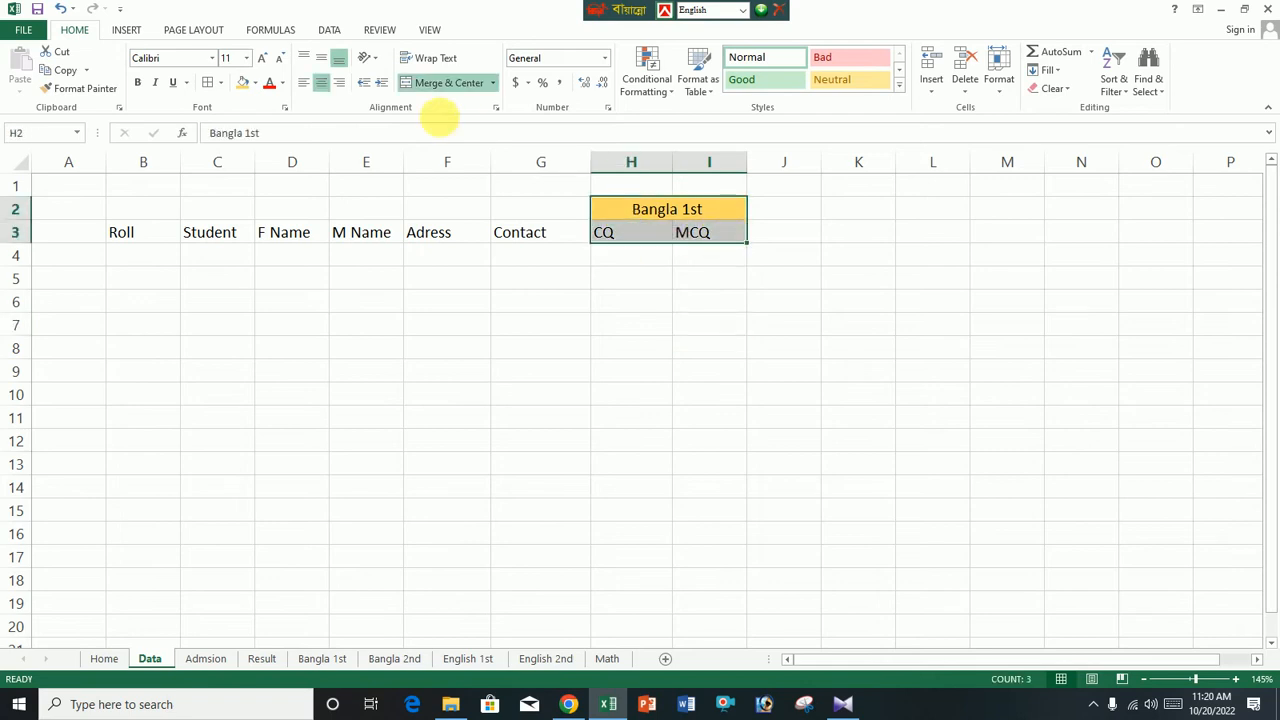
pyautogui.click(321, 82)
pyautogui.click(321, 82)
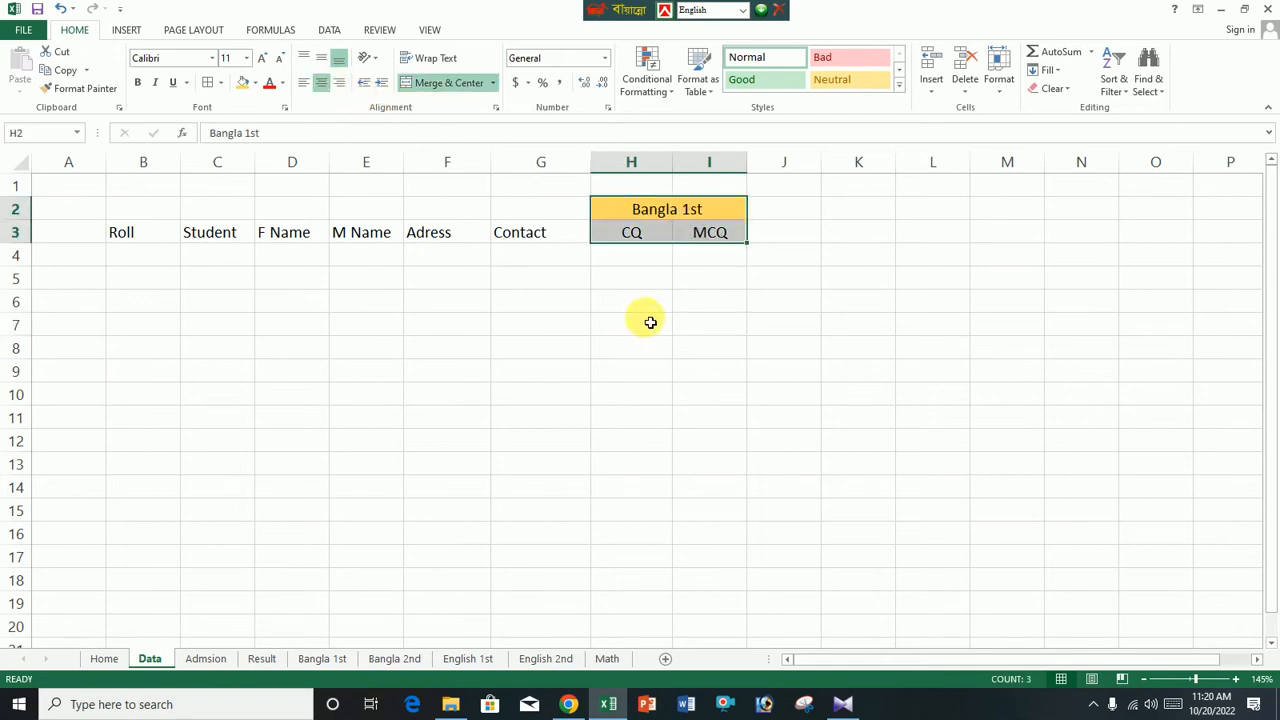
# Fill the CQ cell with light green and the MCQ cell with dark orange
pyautogui.click(628, 237)
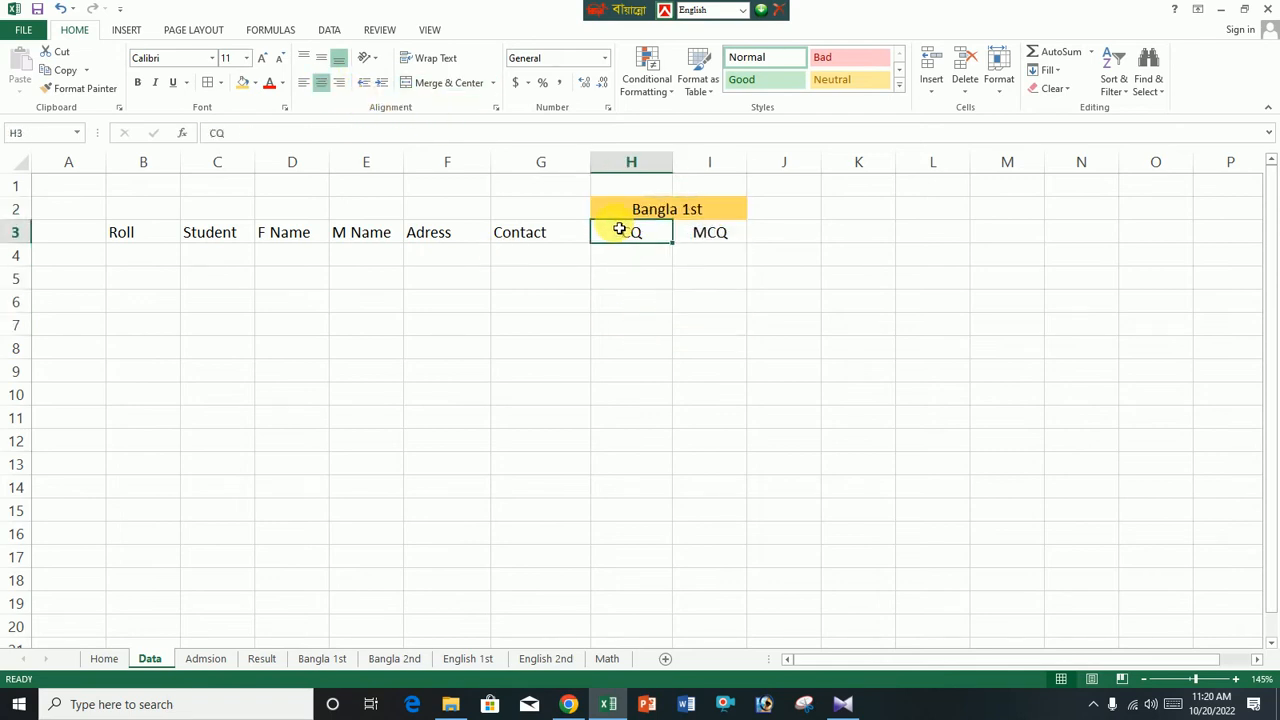
pyautogui.click(257, 83)
pyautogui.click(366, 144)
pyautogui.click(711, 234)
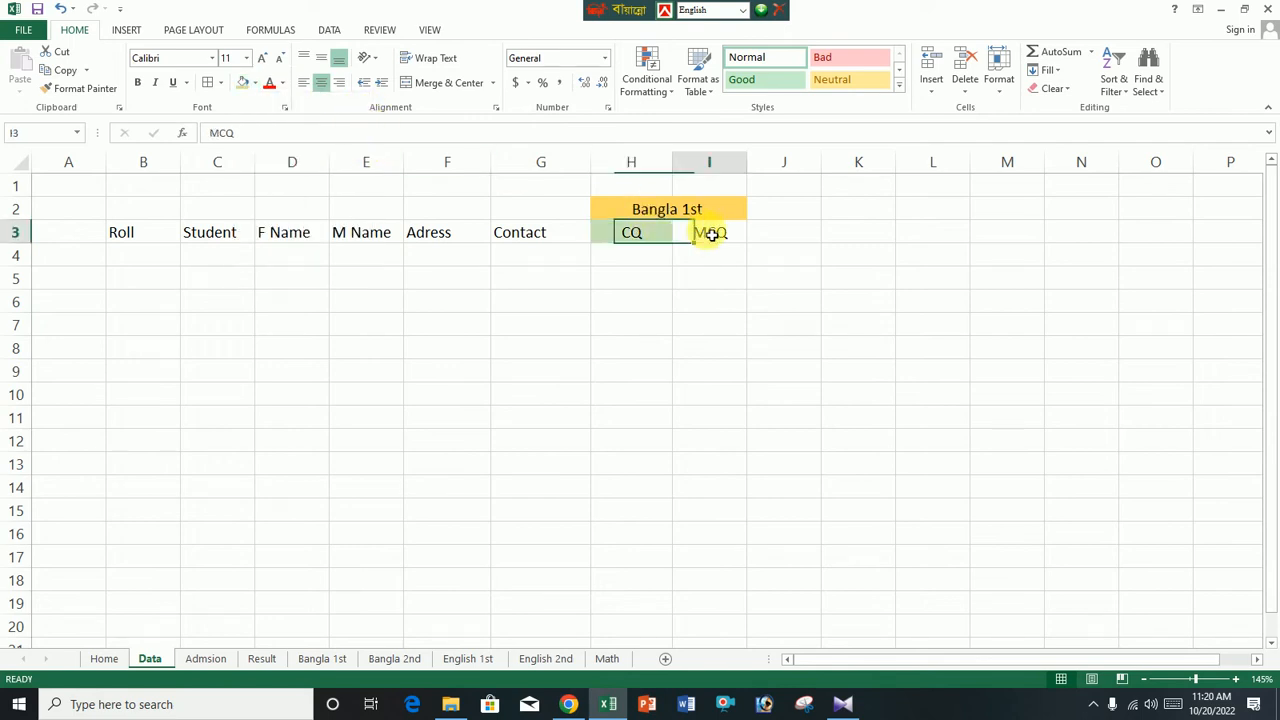
pyautogui.click(257, 83)
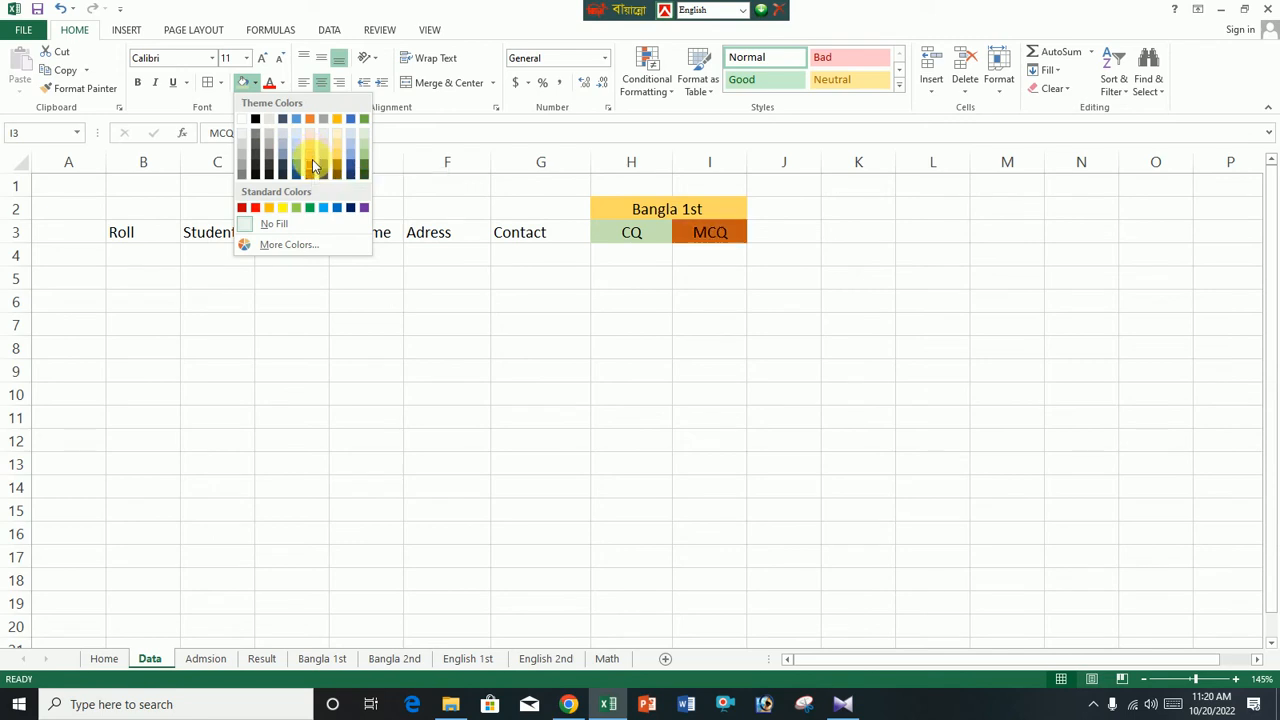
pyautogui.click(314, 166)
pyautogui.click(803, 354)
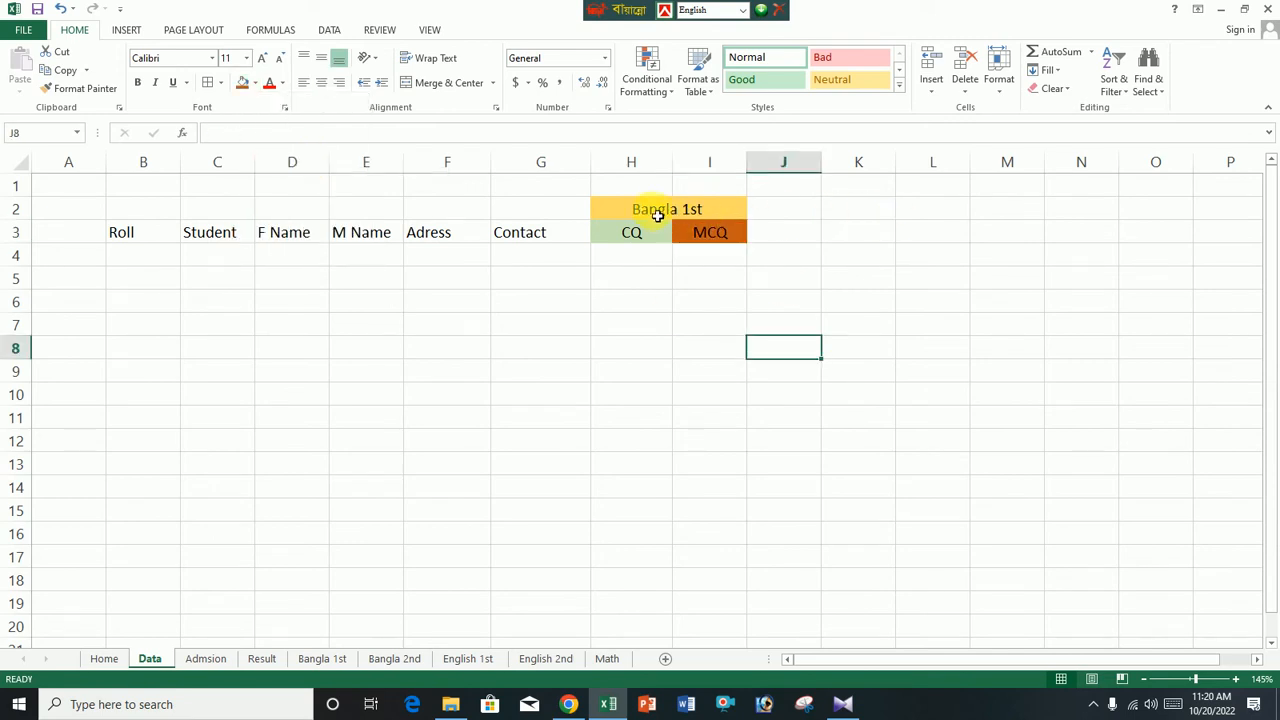
# Fill the formatted Bangla 1st heading block H2:I3 across to column O, making three more copies
pyautogui.click(655, 212)
pyautogui.click(786, 263)
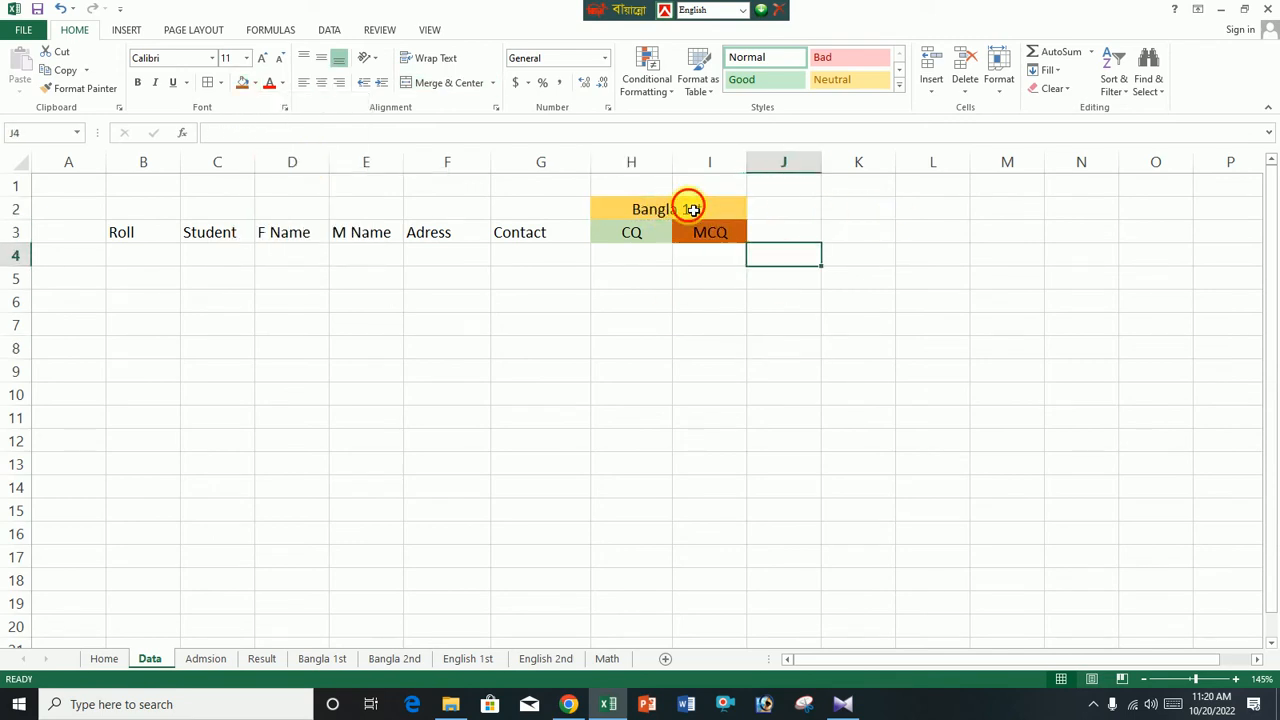
pyautogui.moveTo(689, 209); pyautogui.dragTo(1199, 240)
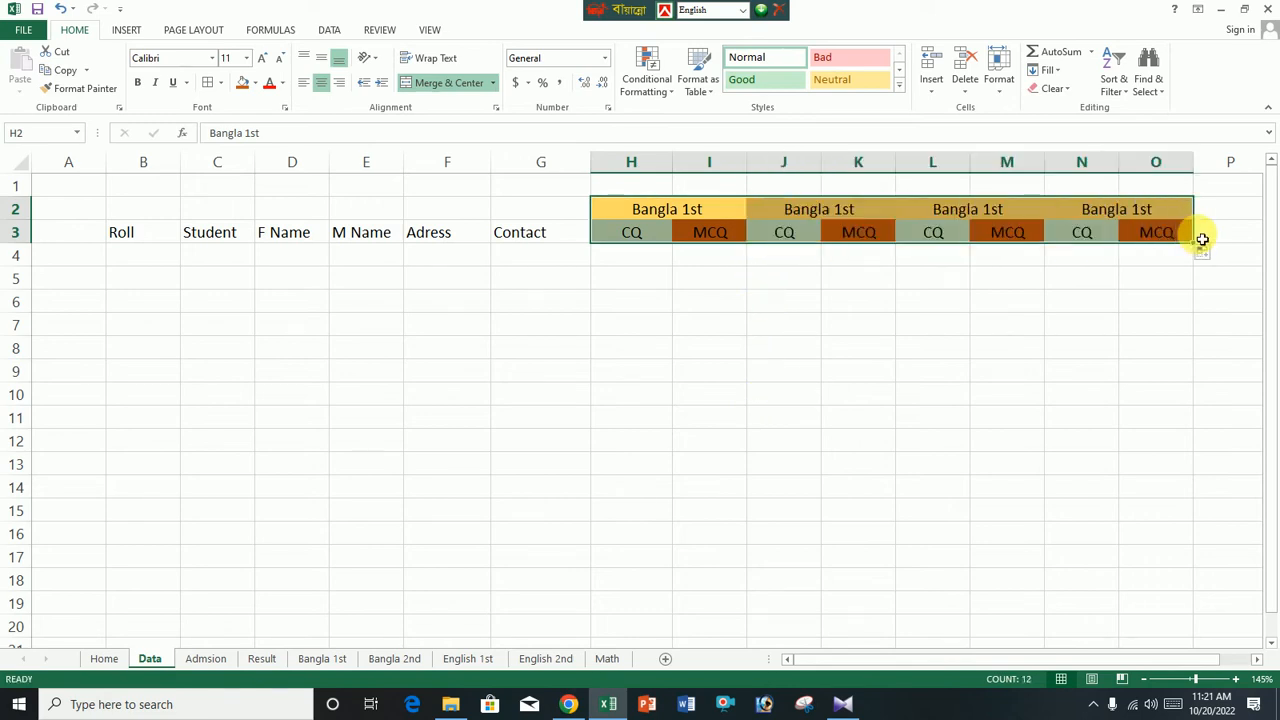
pyautogui.click(1007, 418)
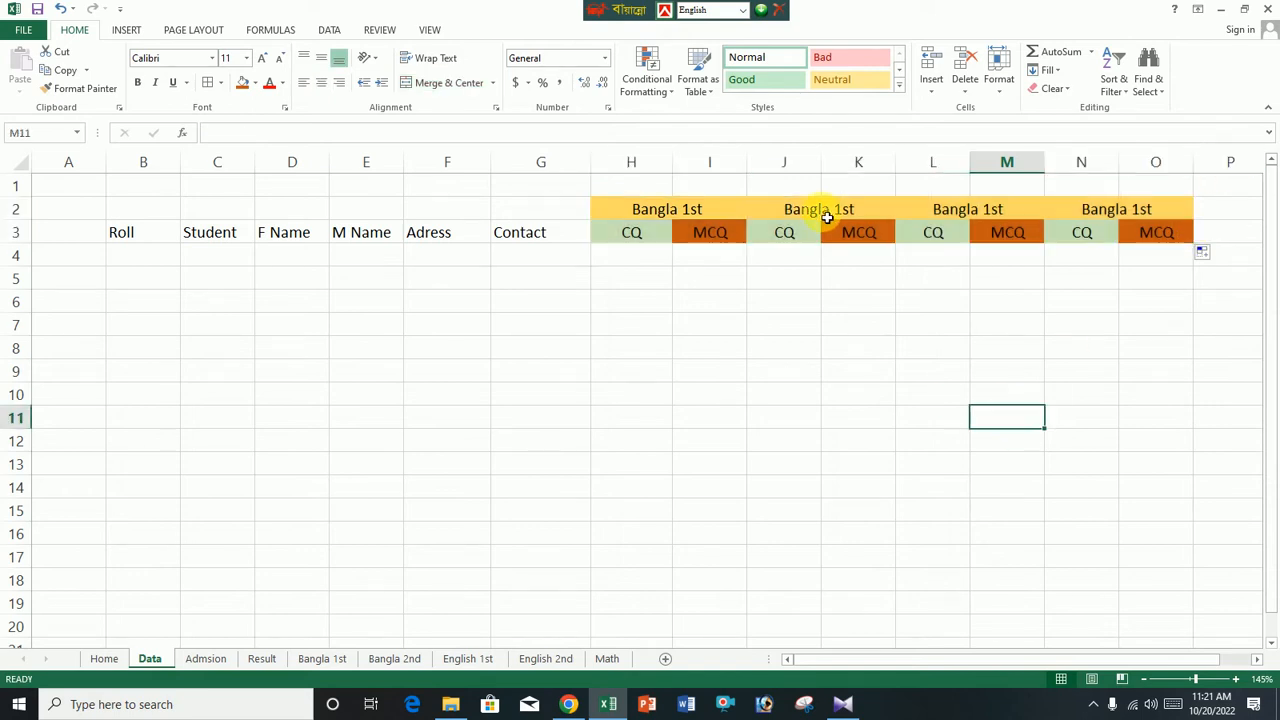
# Fill the second and fourth subject headings, J2:K2 and N2:O2, with light blue
pyautogui.click(826, 212)
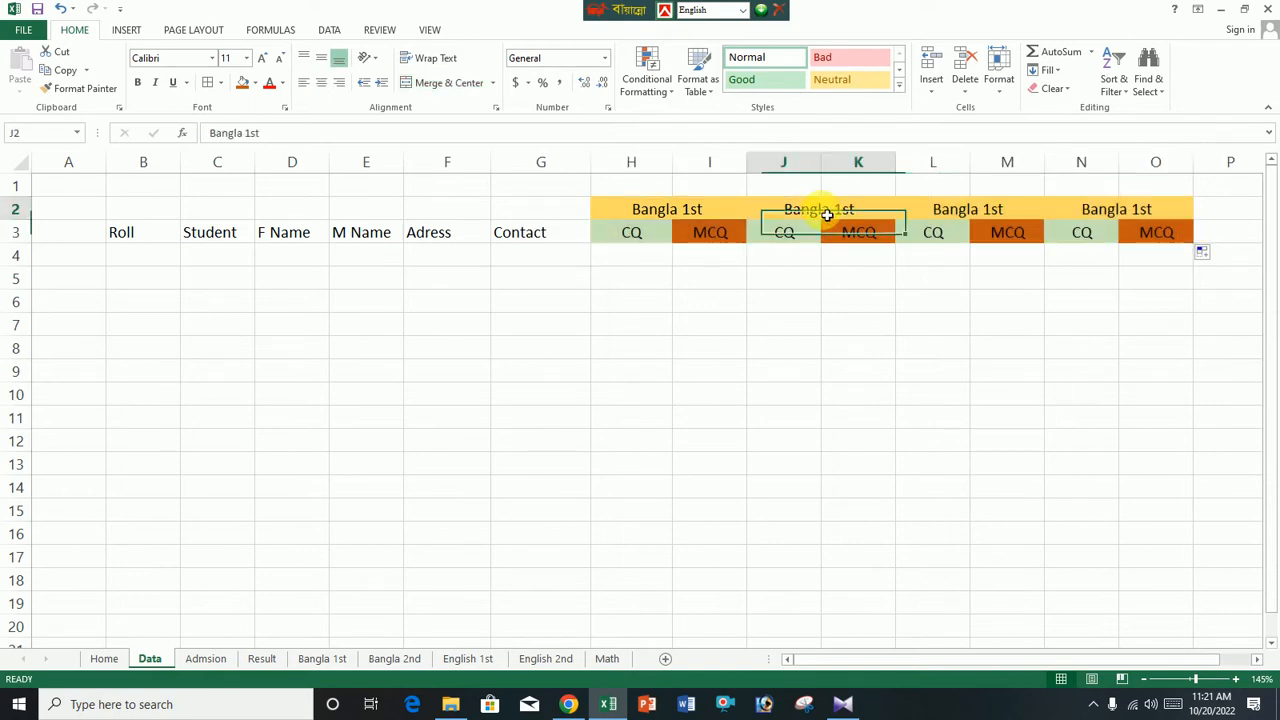
pyautogui.click(256, 84)
pyautogui.click(350, 156)
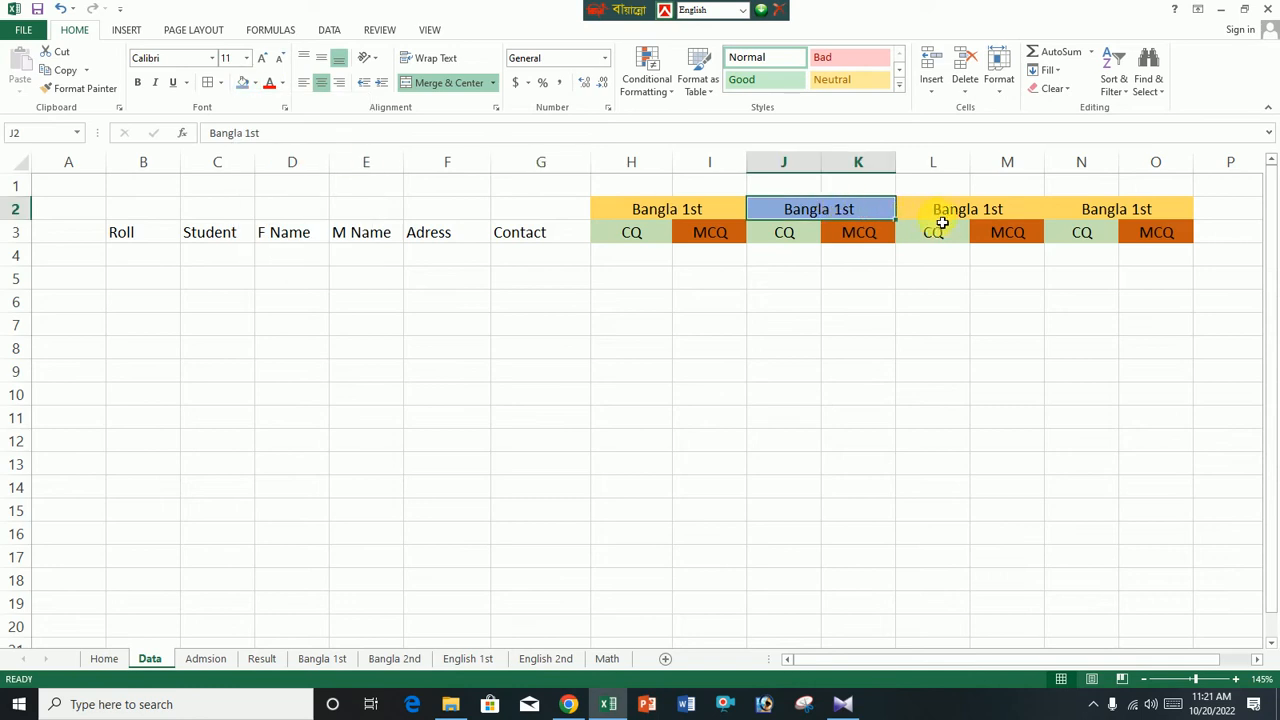
pyautogui.click(945, 212)
pyautogui.click(1085, 207)
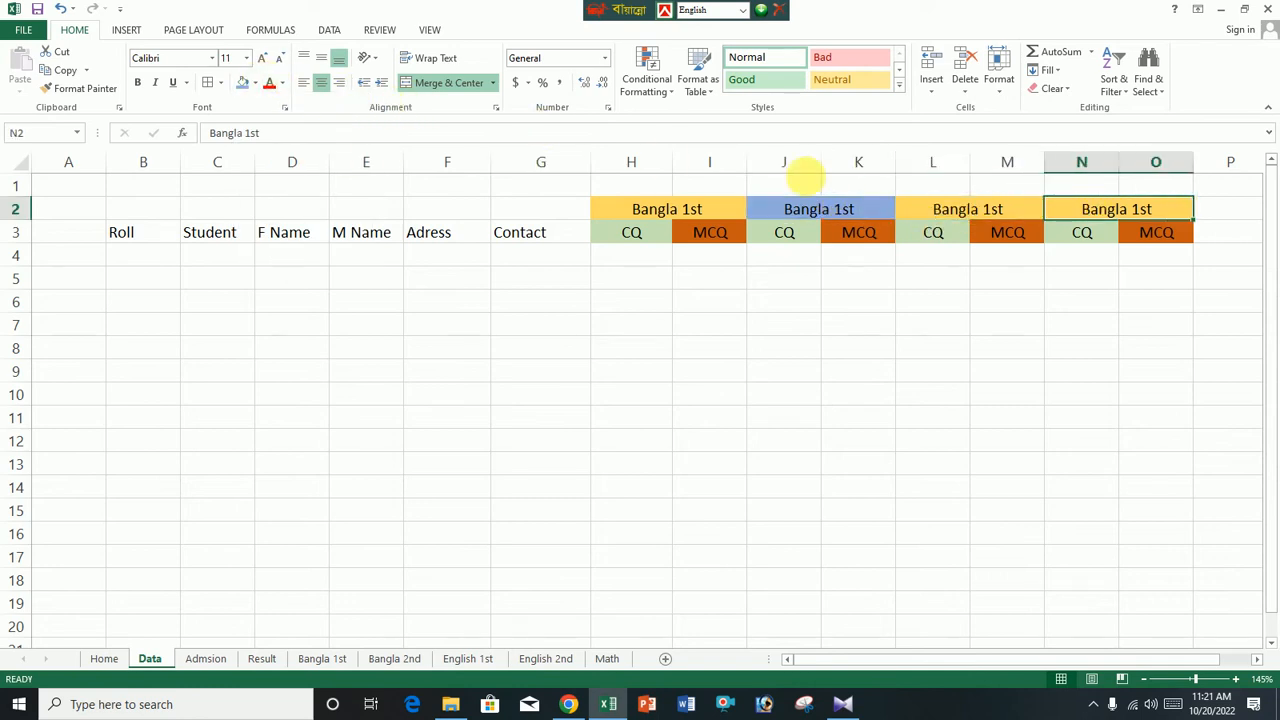
pyautogui.click(265, 83)
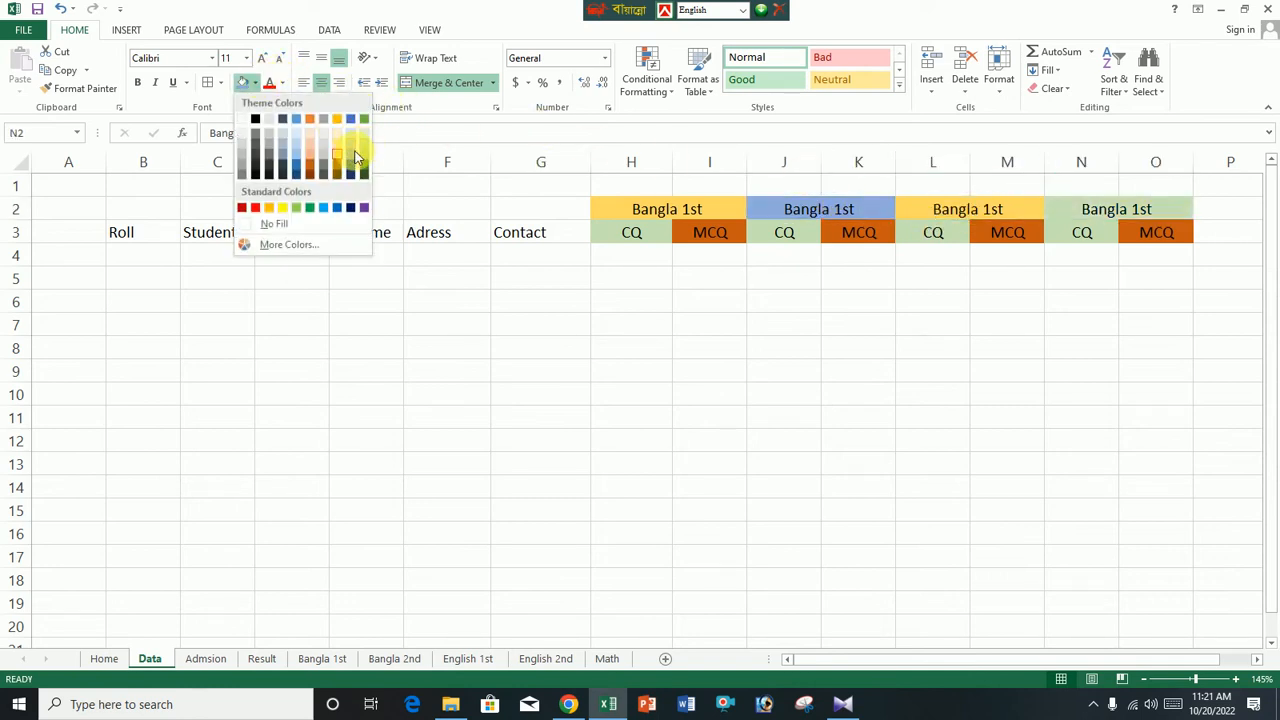
pyautogui.click(350, 156)
pyautogui.click(1007, 371)
# Rename the three copied subject headings, in order, to Bangla 2nd, English 1st and English 2nd
pyautogui.doubleClick(855, 212)
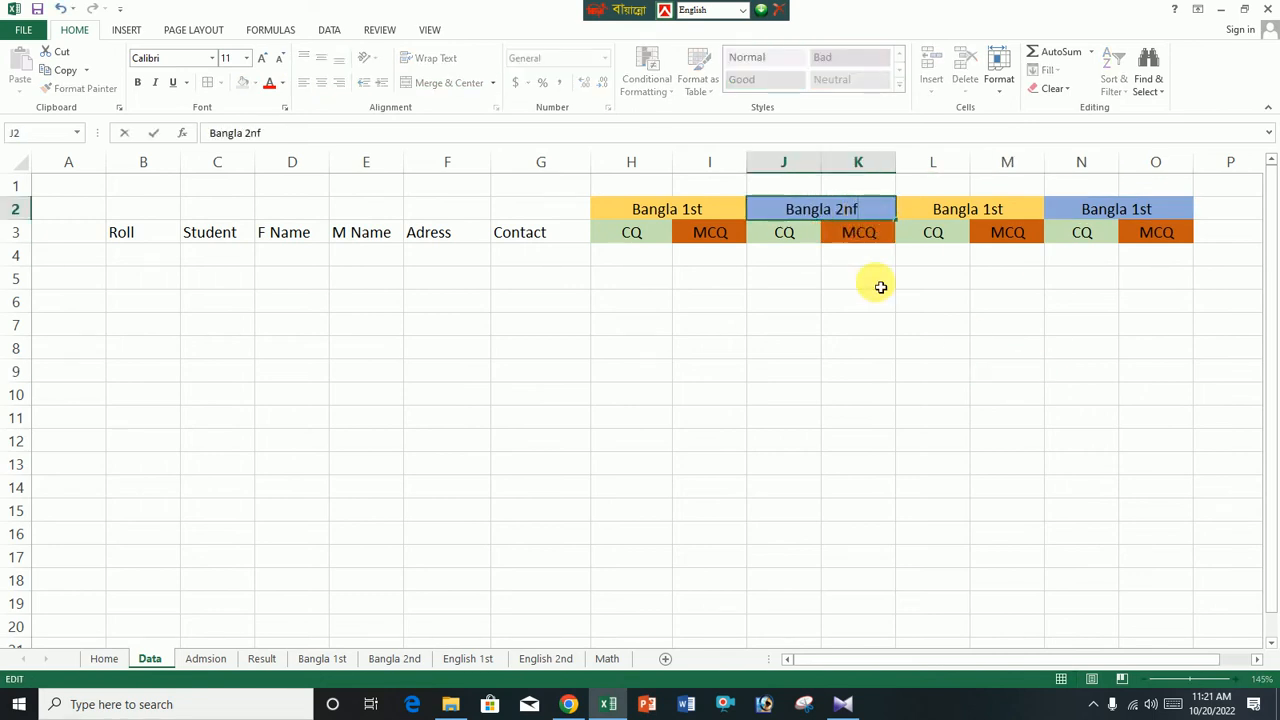
pyautogui.click(1155, 370)
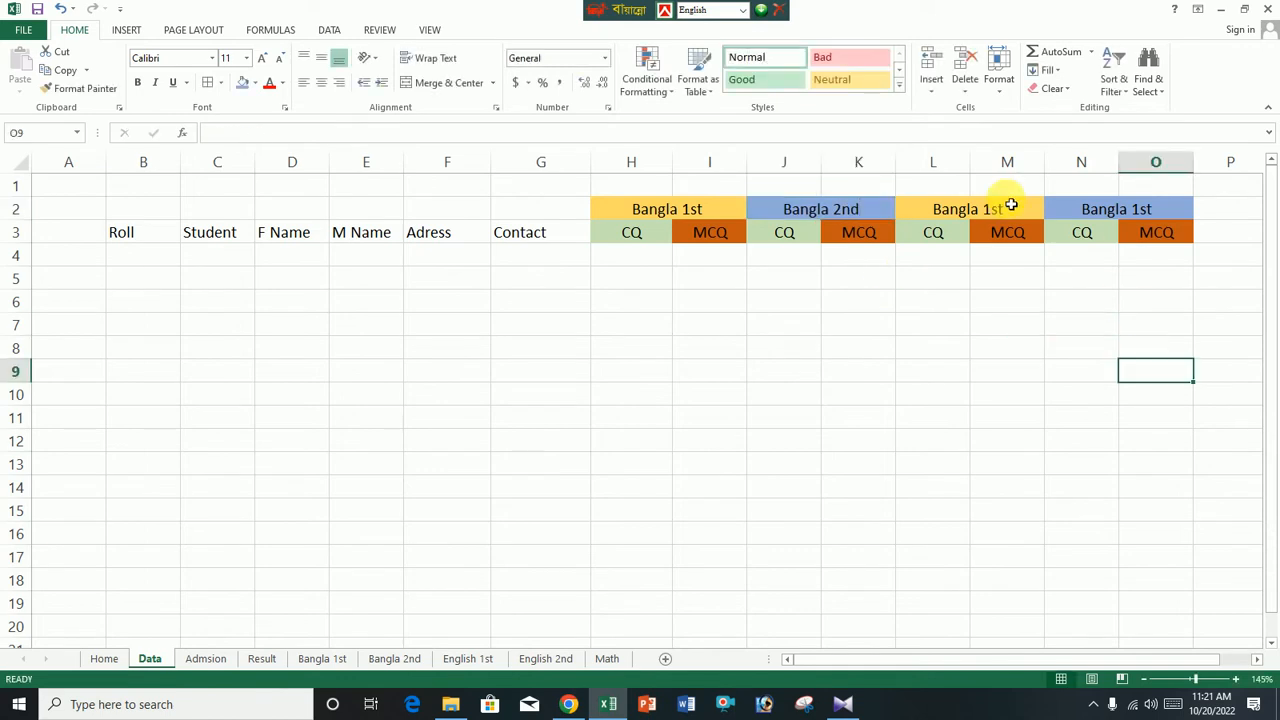
pyautogui.click(985, 215)
pyautogui.doubleClick(985, 215)
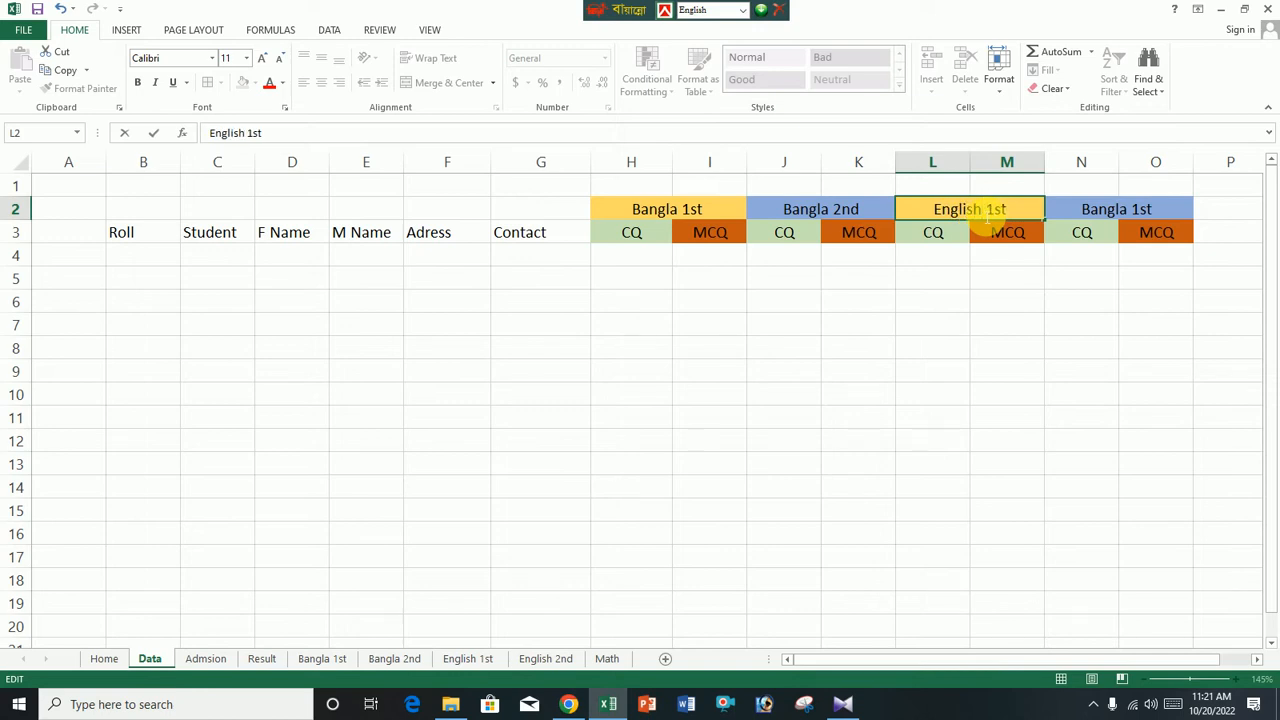
pyautogui.click(1134, 210)
pyautogui.doubleClick(1137, 210)
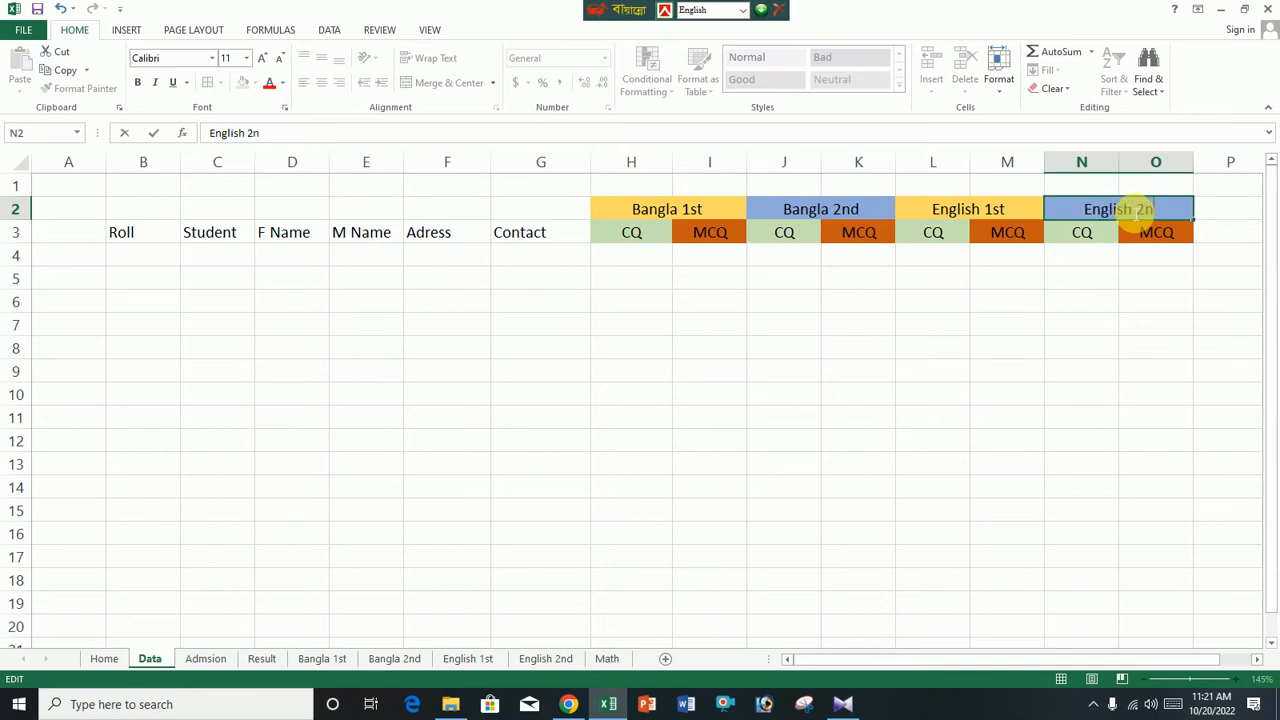
pyautogui.click(1146, 354)
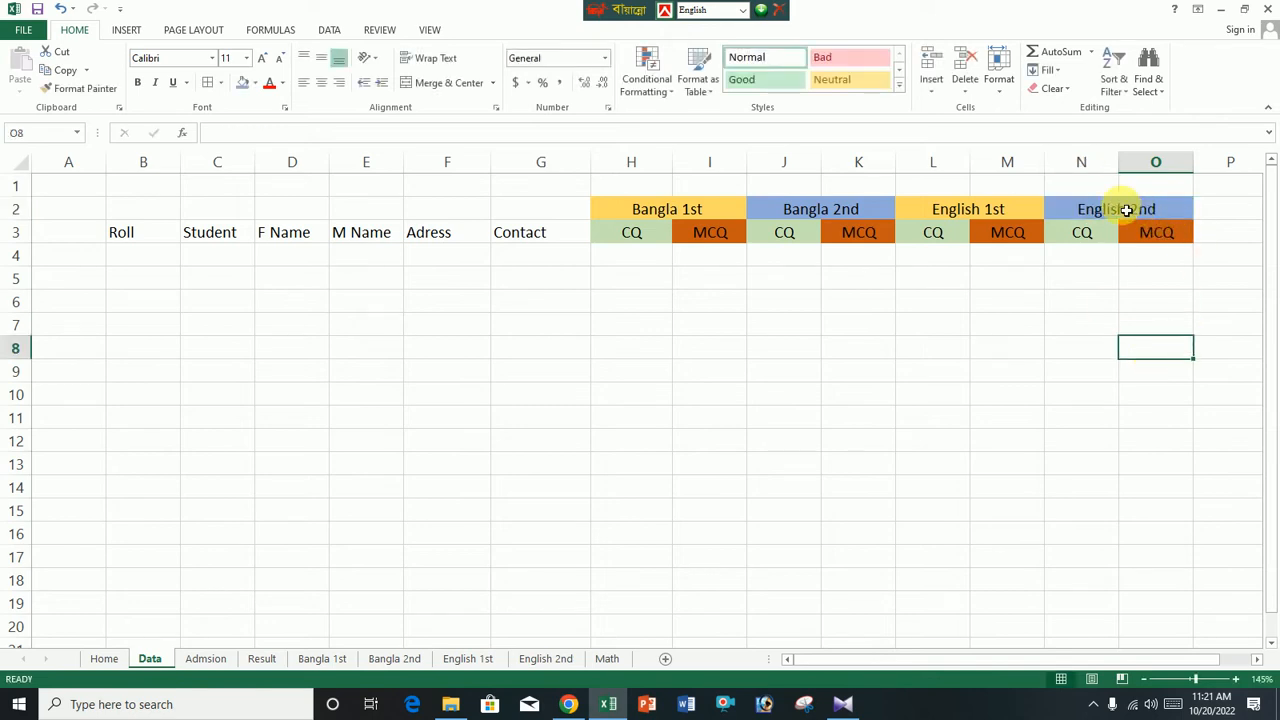
# Fill the English 2nd heading block N2:O3 across into columns P and Q for one more subject
pyautogui.moveTo(1125, 209); pyautogui.dragTo(1240, 250)
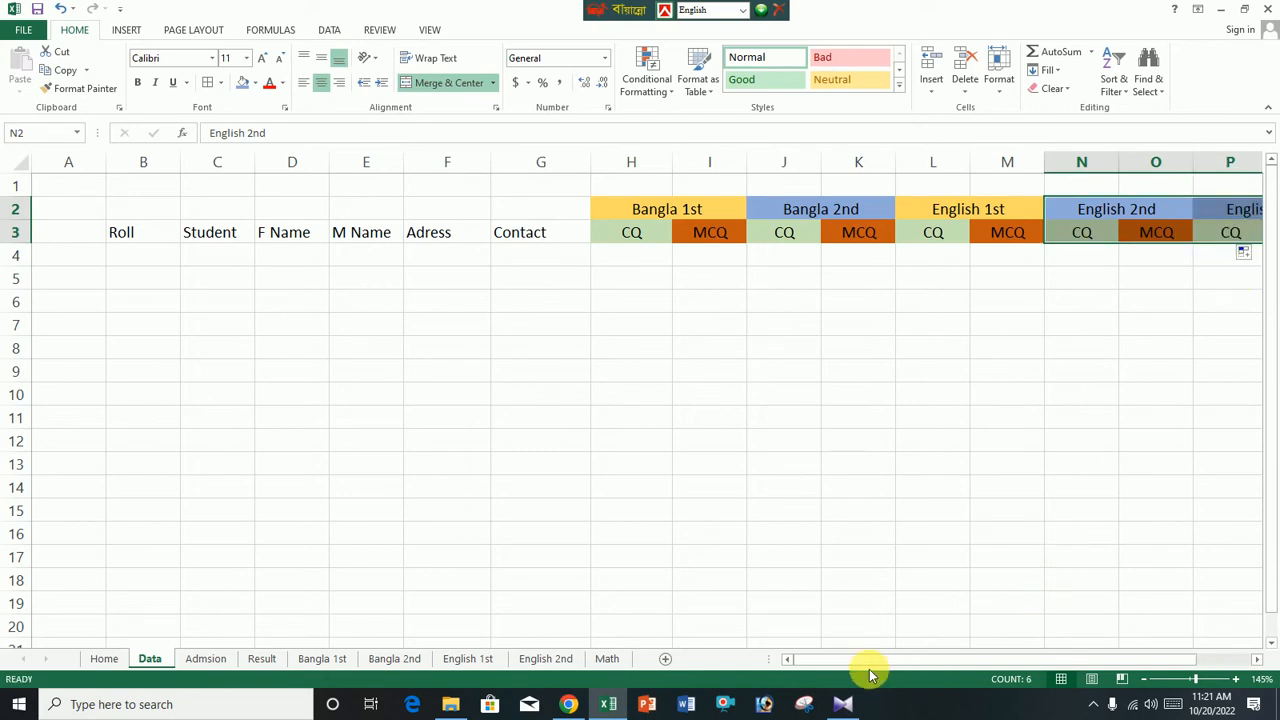
pyautogui.click(68, 186)
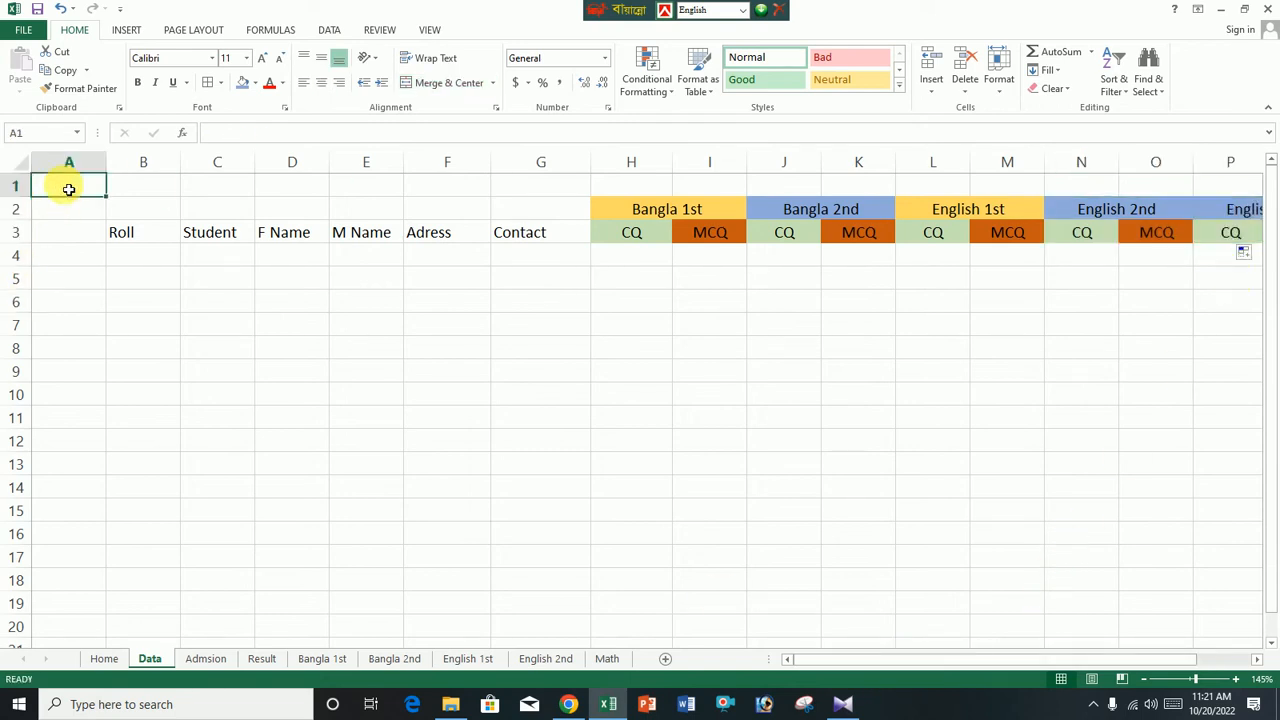
# Delete the entire empty column A from the Data sheet
pyautogui.rightClick(66, 186)
pyautogui.click(104, 316)
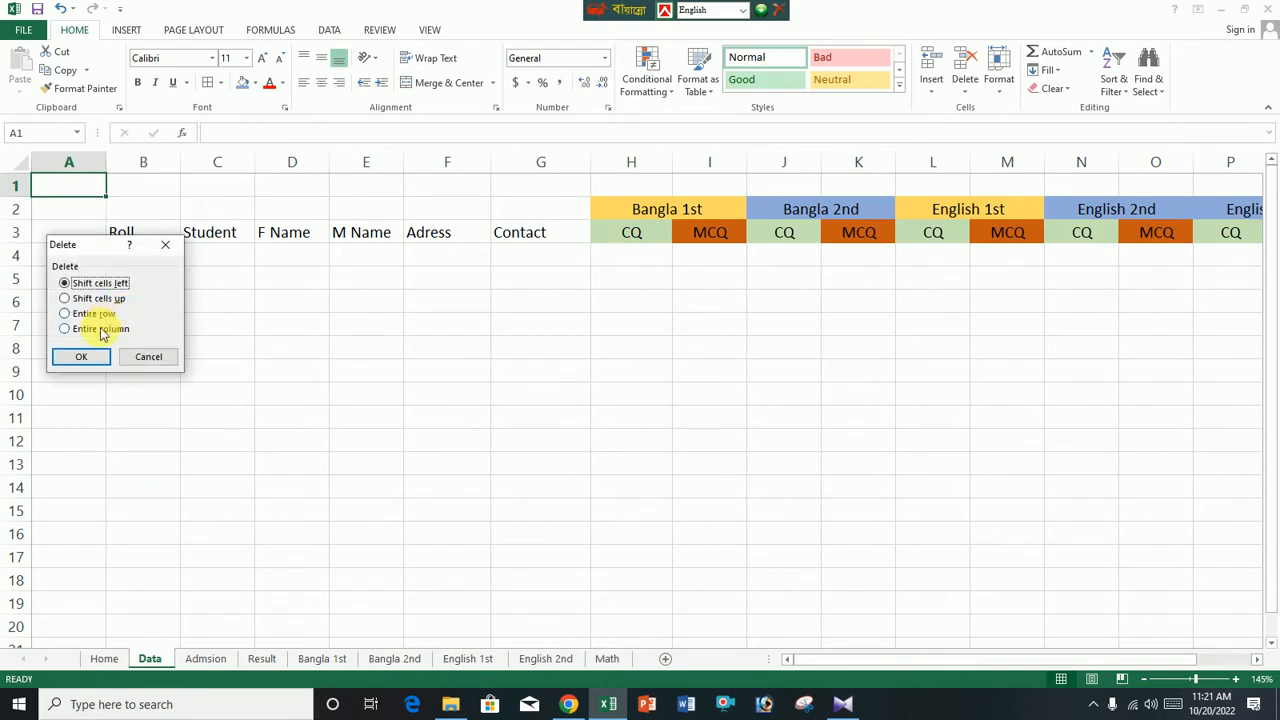
pyautogui.click(100, 329)
pyautogui.click(81, 356)
pyautogui.click(1228, 328)
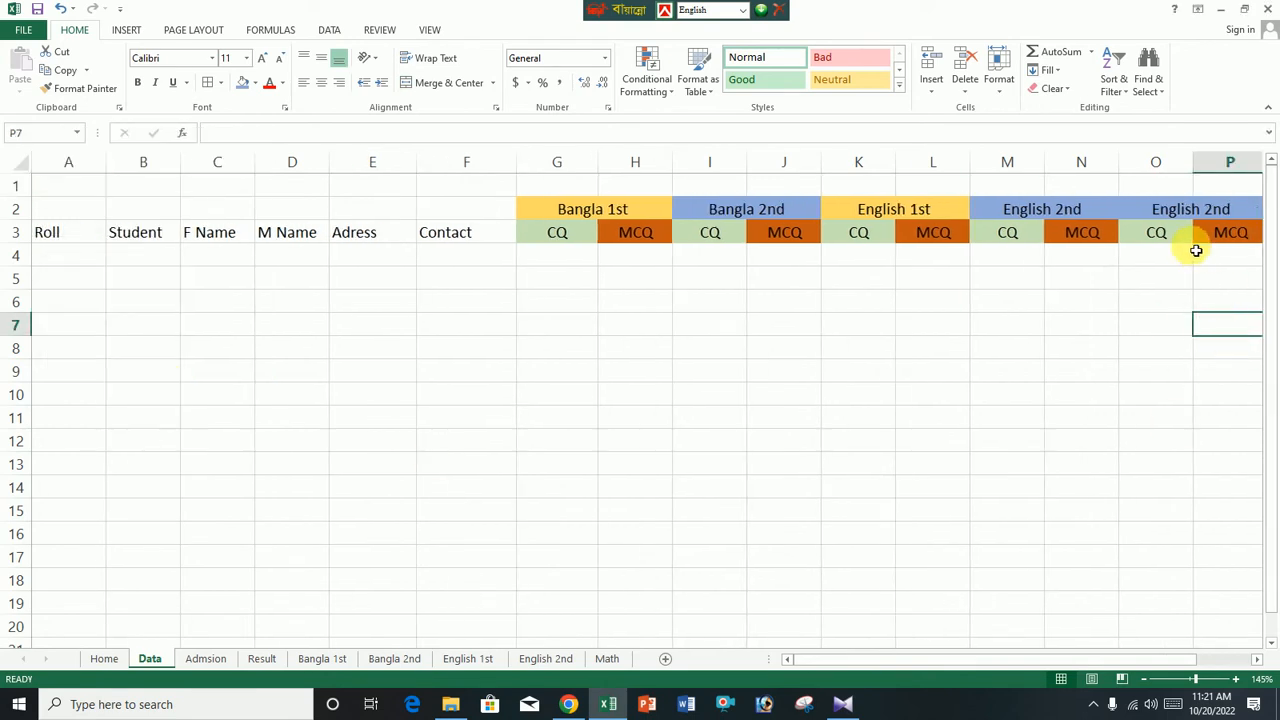
# Fill the last subject heading O2:P2 with gold and rename it Math
pyautogui.click(1154, 208)
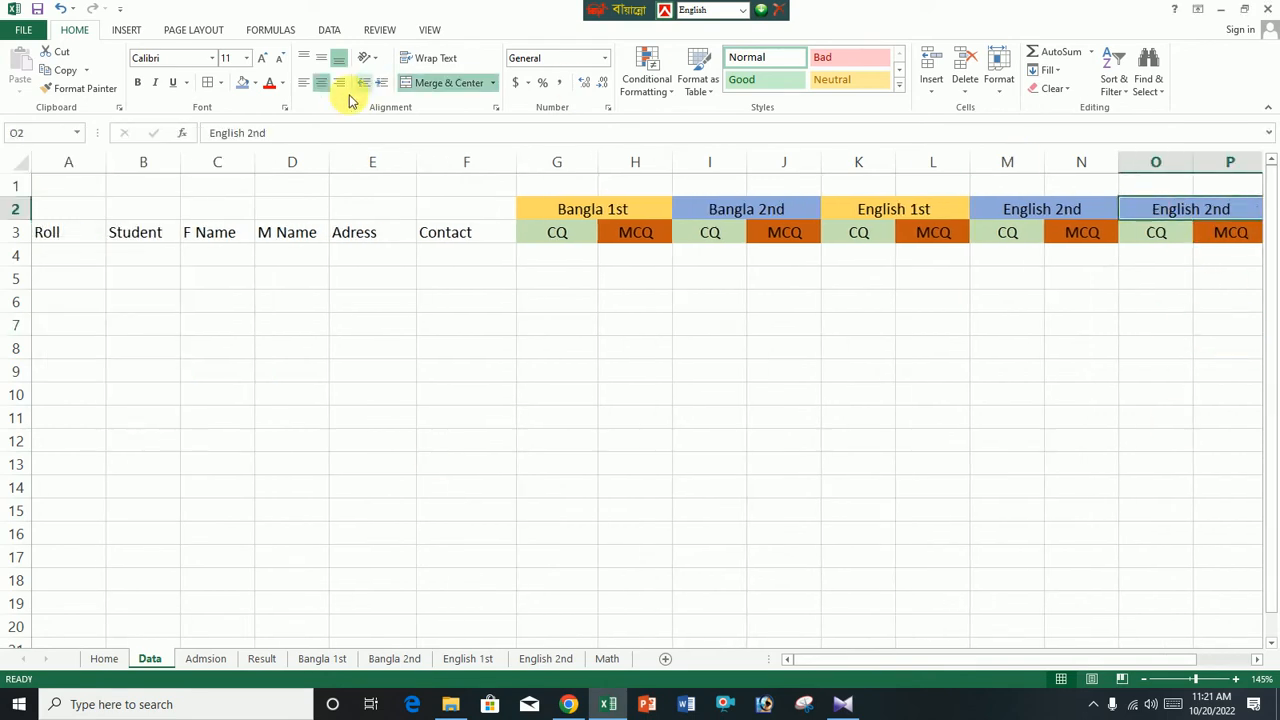
pyautogui.click(256, 86)
pyautogui.click(340, 163)
pyautogui.click(1186, 471)
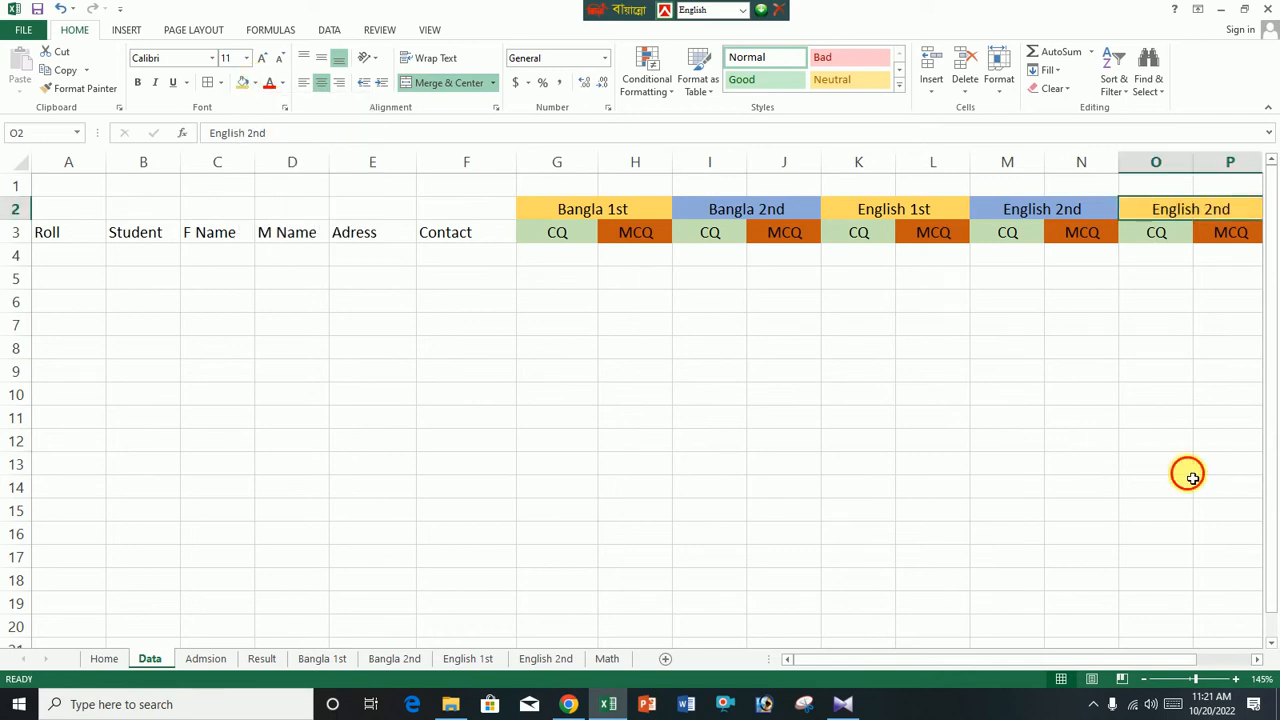
pyautogui.click(1194, 214)
pyautogui.write('Math')
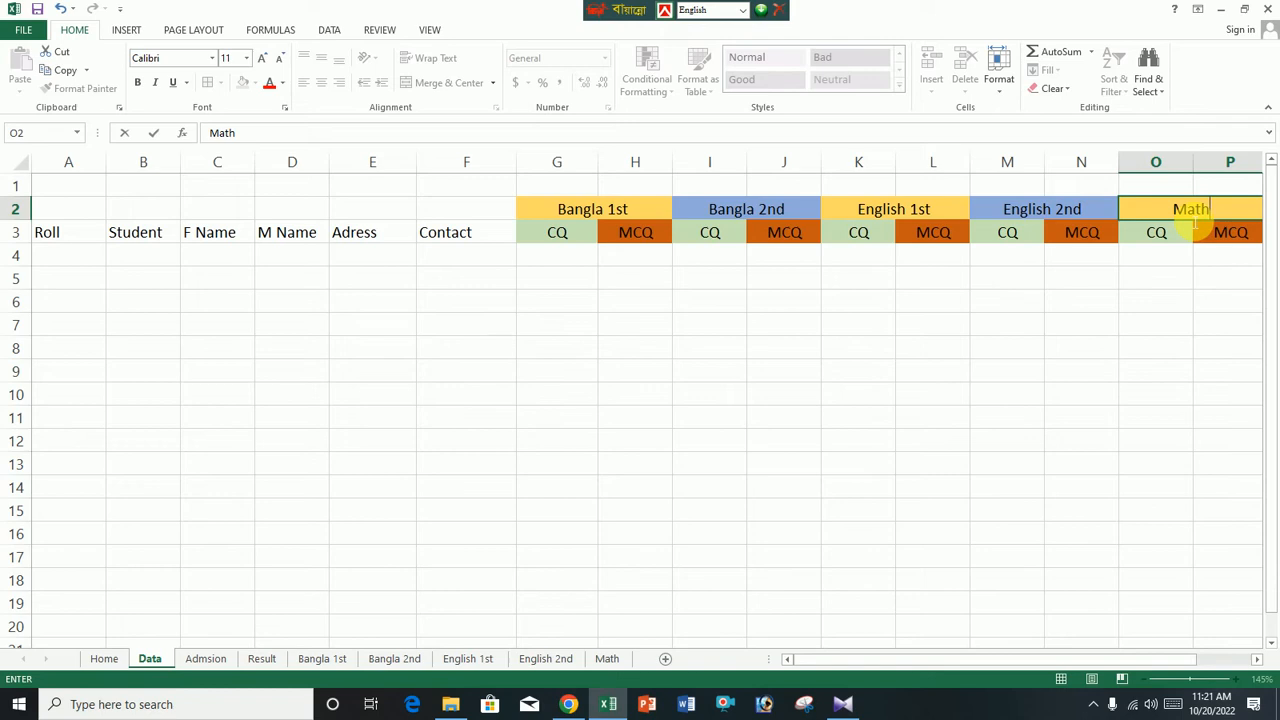
pyautogui.click(541, 644)
# Merge and center A2:F2 above the student columns and fill it with standard purple
pyautogui.moveTo(490, 209); pyautogui.dragTo(77, 209)
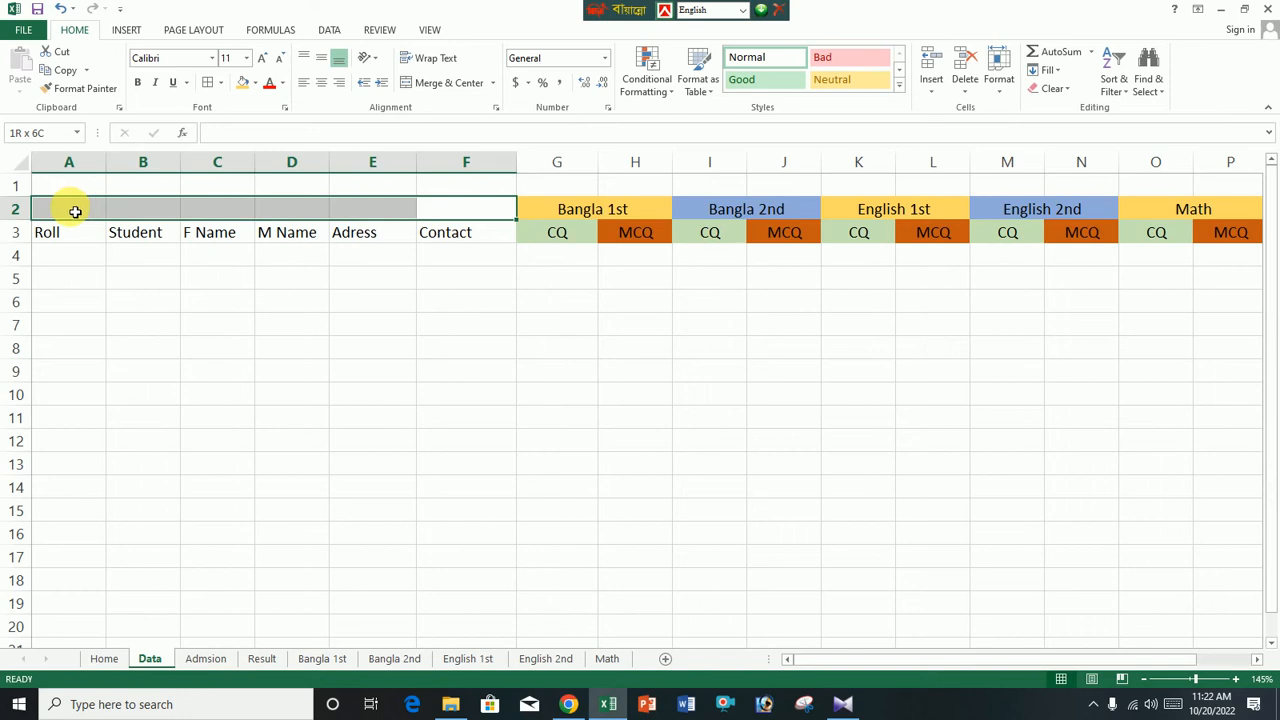
pyautogui.click(443, 83)
pyautogui.click(380, 363)
pyautogui.click(300, 209)
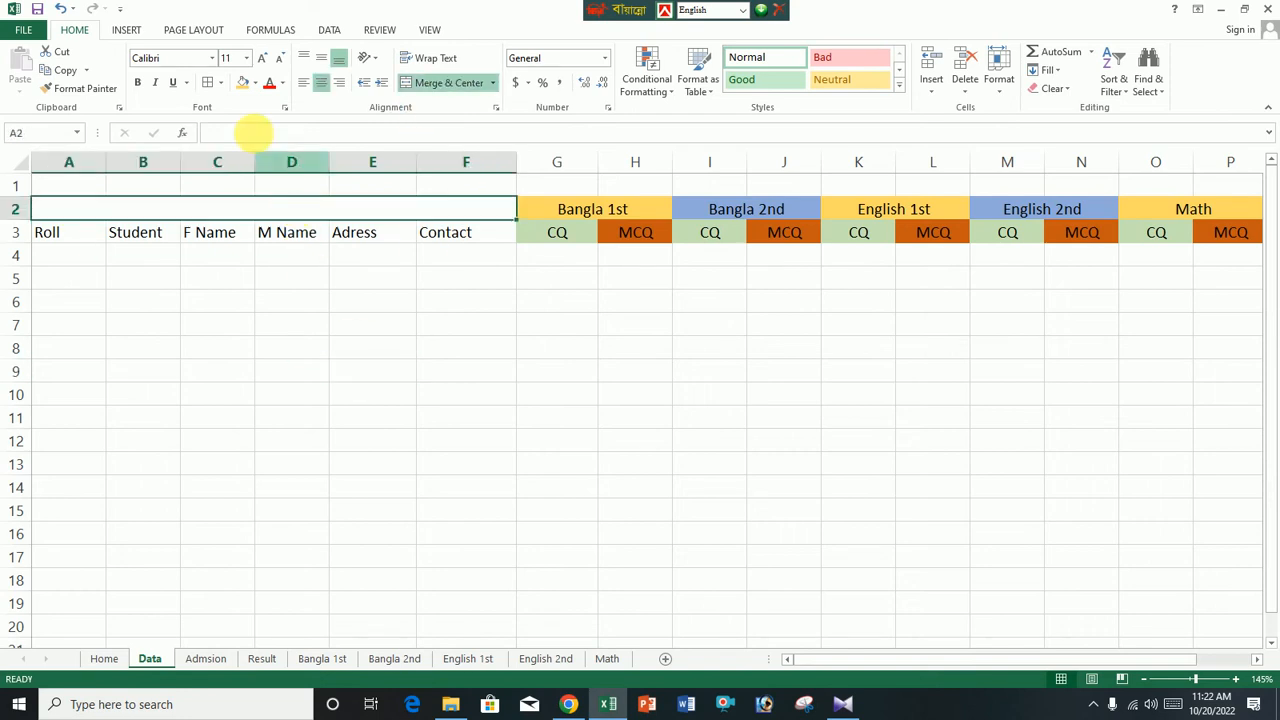
pyautogui.click(255, 83)
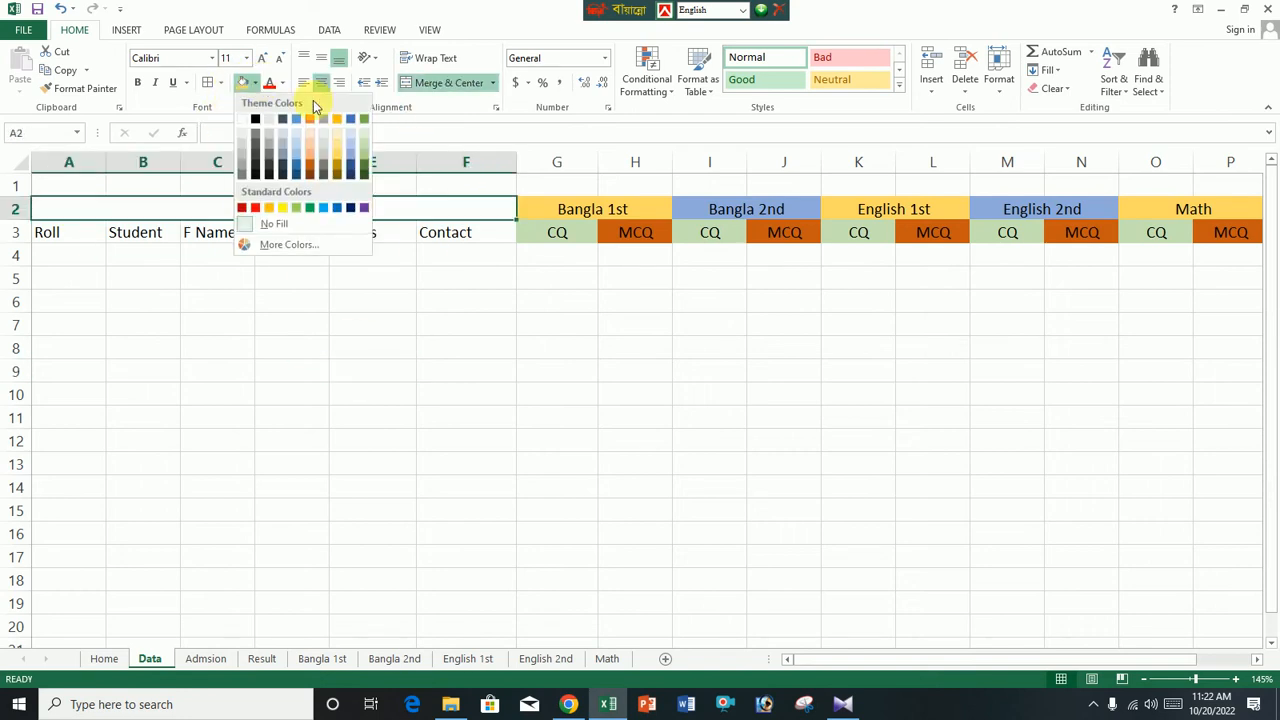
pyautogui.click(364, 207)
pyautogui.moveTo(494, 424); pyautogui.dragTo(490, 398)
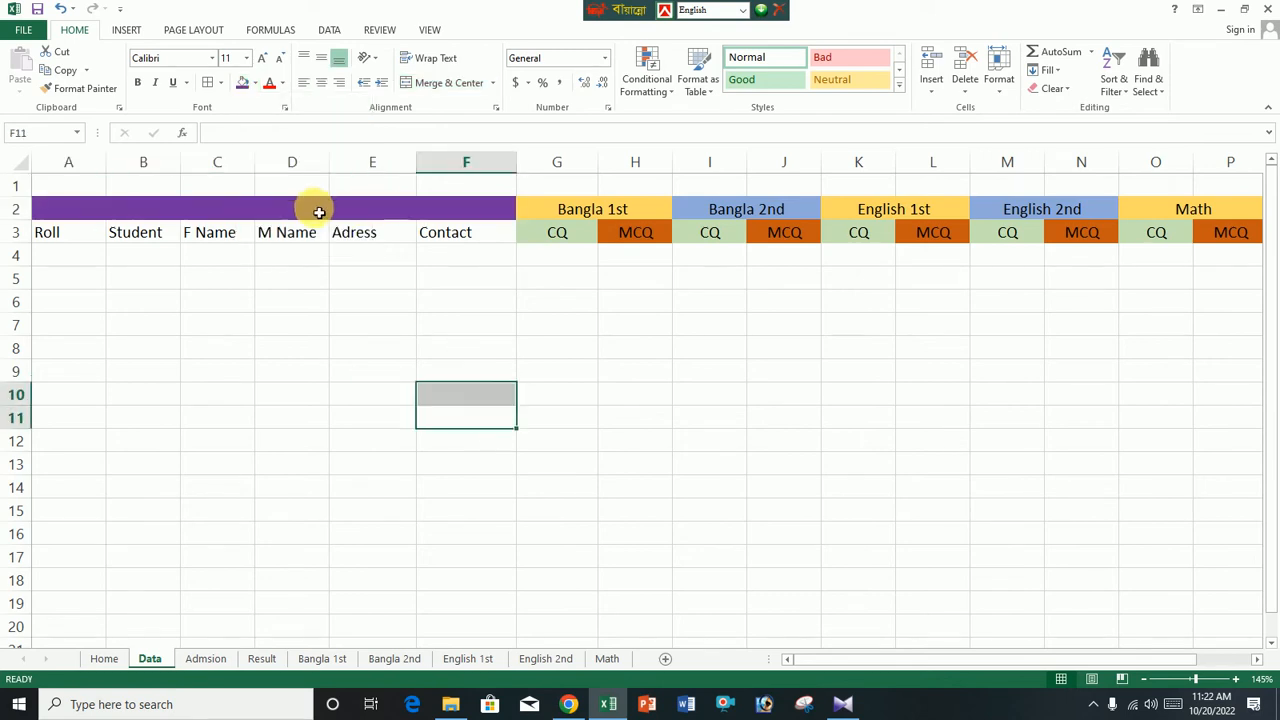
# Enter the heading Student Information in the merged purple cell A2 and format it in bold white text
pyautogui.doubleClick(319, 212)
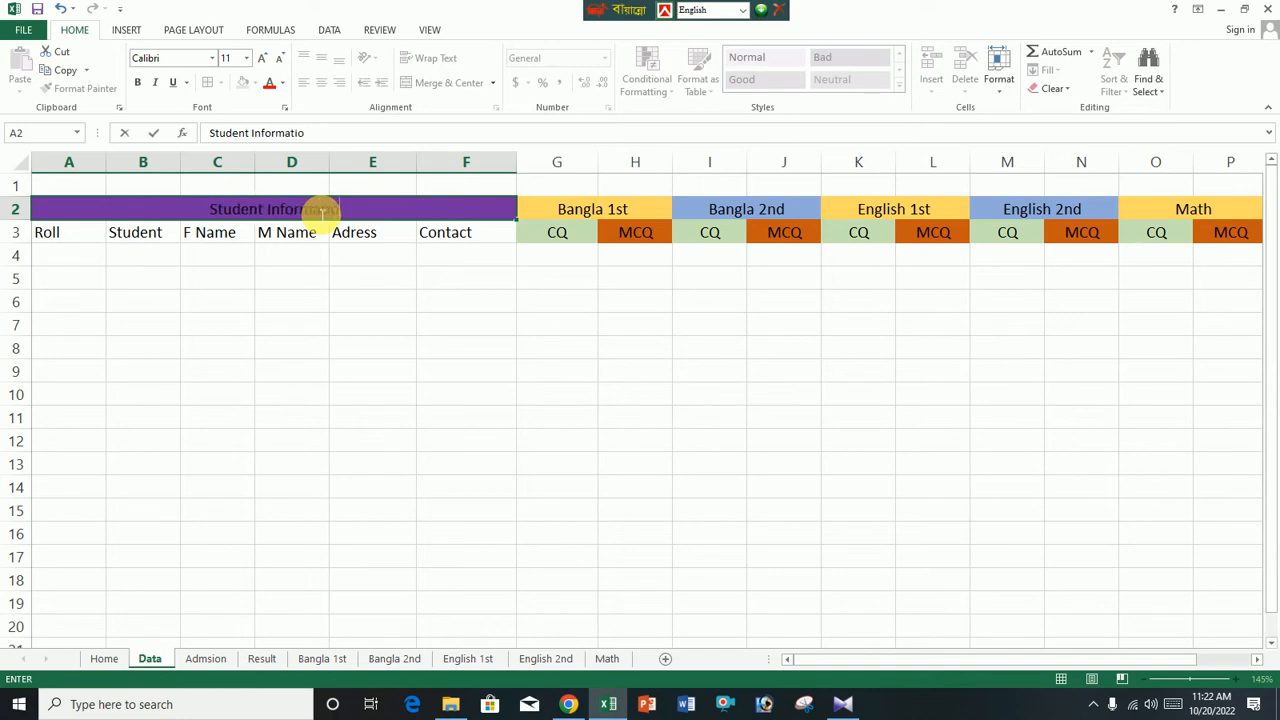
pyautogui.click(349, 414)
pyautogui.click(337, 209)
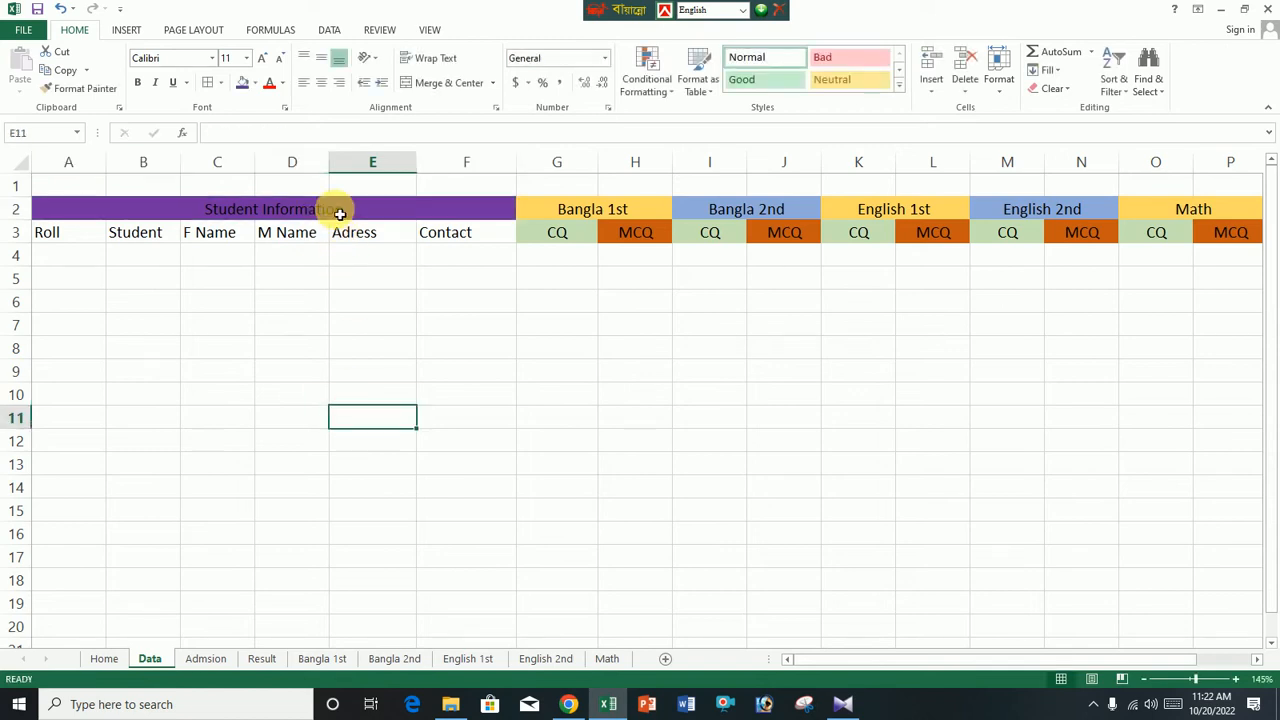
pyautogui.click(284, 82)
pyautogui.click(266, 118)
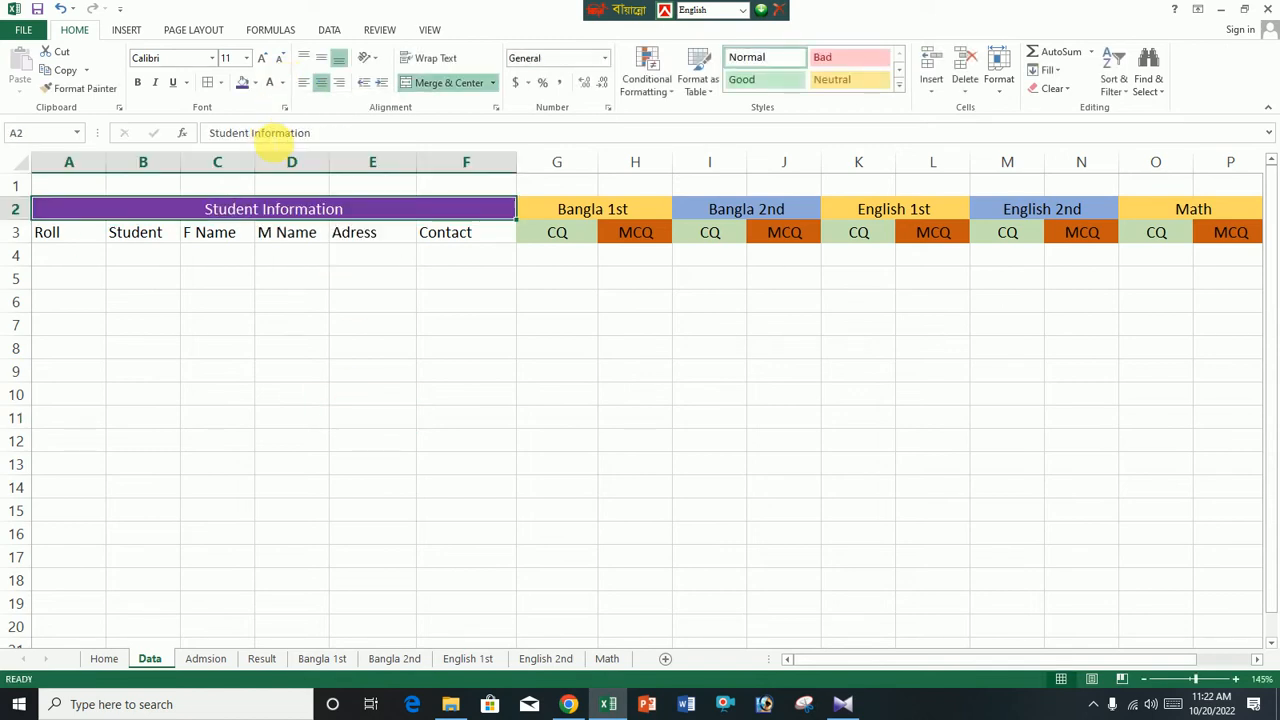
pyautogui.click(137, 82)
pyautogui.click(485, 375)
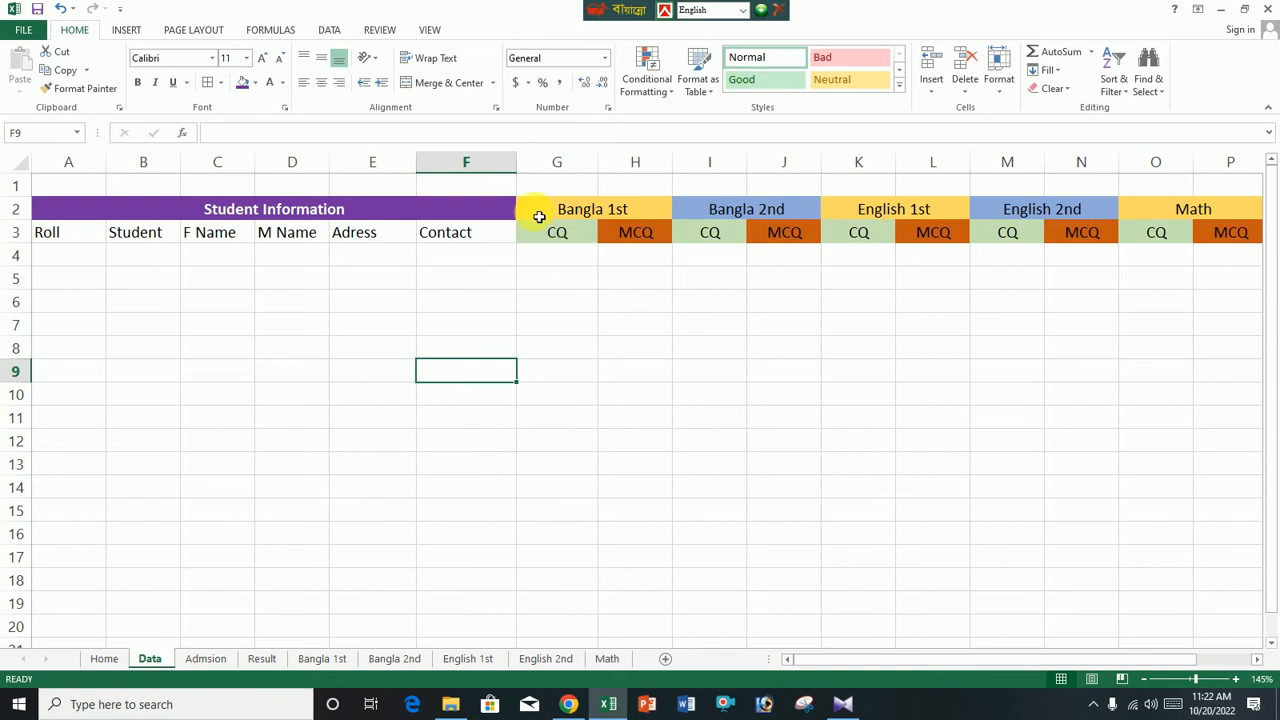
# Make the subject headings G2:P2 and the column headings A3:P3 bold
pyautogui.moveTo(539, 217); pyautogui.dragTo(1243, 226)
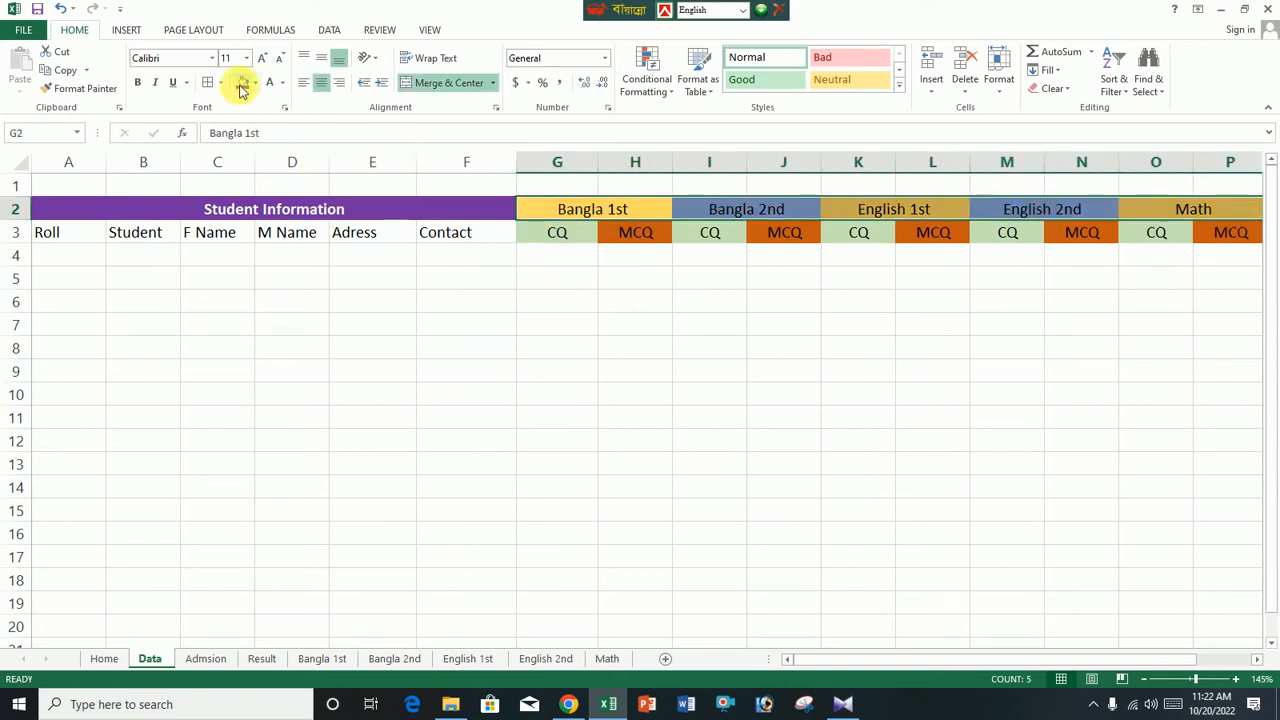
pyautogui.click(138, 84)
pyautogui.click(292, 418)
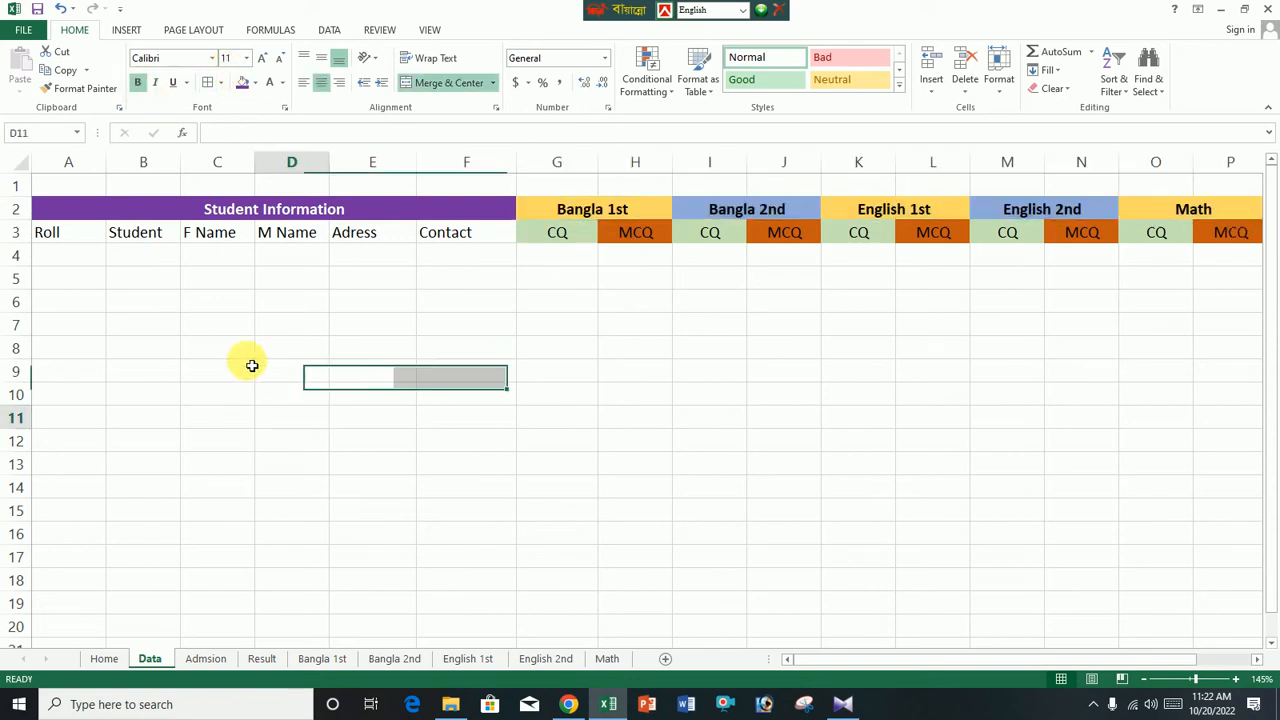
pyautogui.moveTo(46, 234); pyautogui.dragTo(1225, 234)
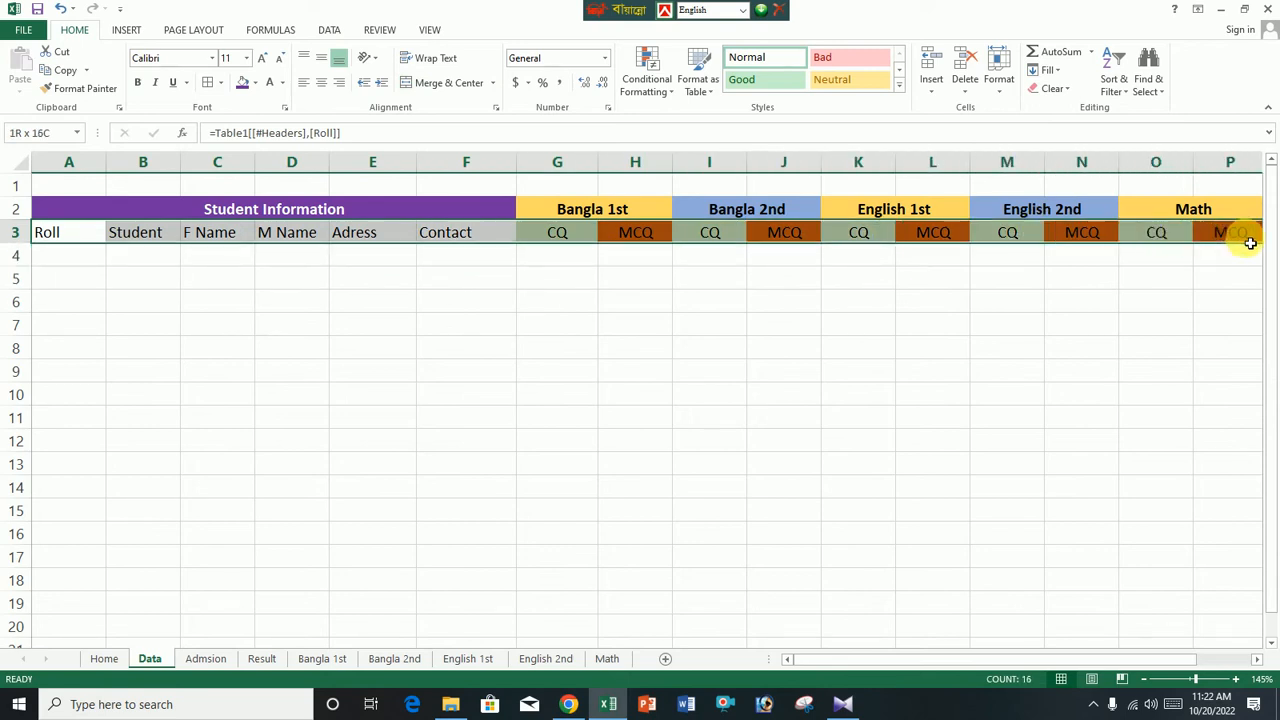
pyautogui.click(141, 82)
pyautogui.click(425, 398)
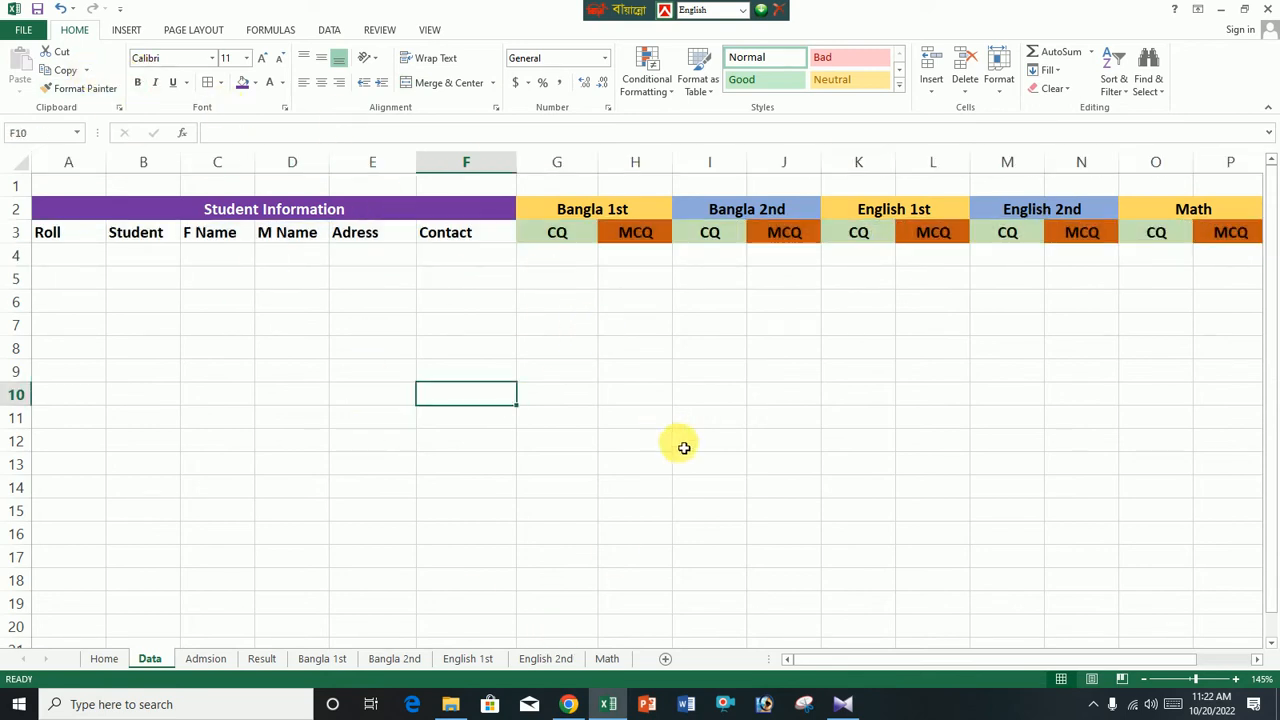
# Freeze panes at cell R4 so the three heading rows stay in place, and check it by scrolling
pyautogui.keyDown('ctrl'); pyautogui.scroll(-1, 686, 438); pyautogui.keyUp('ctrl')
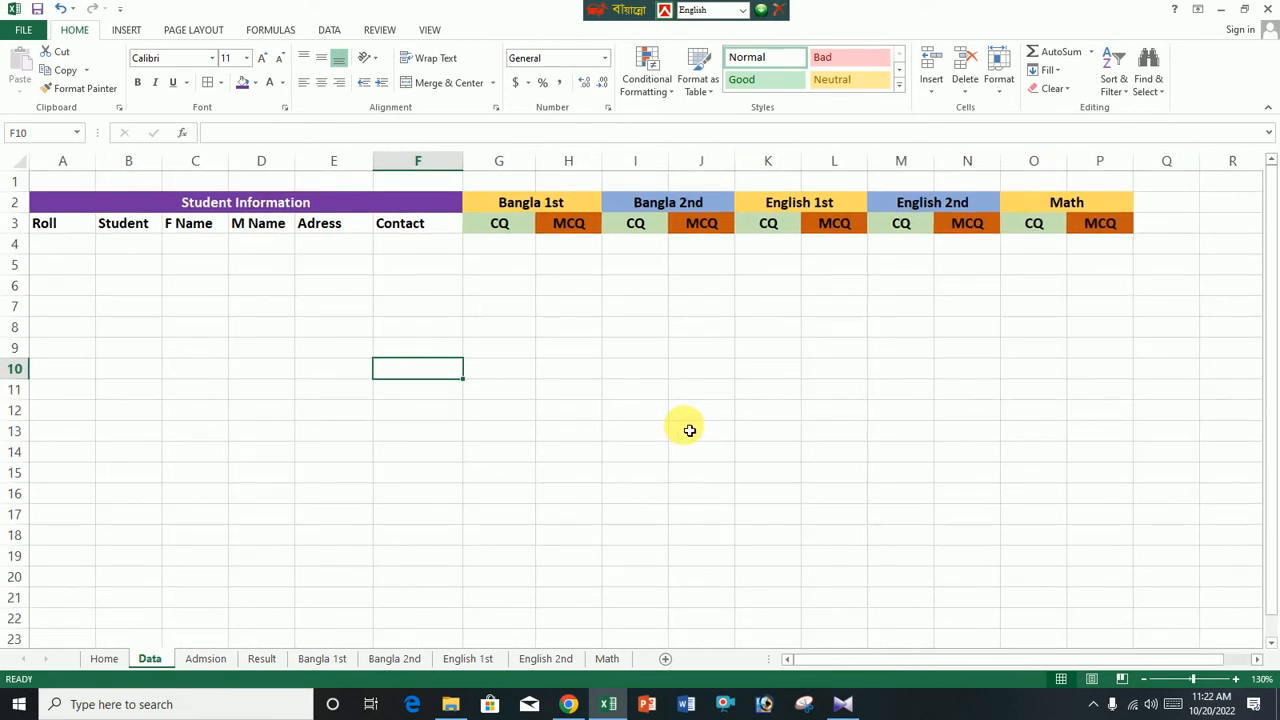
pyautogui.click(1251, 240)
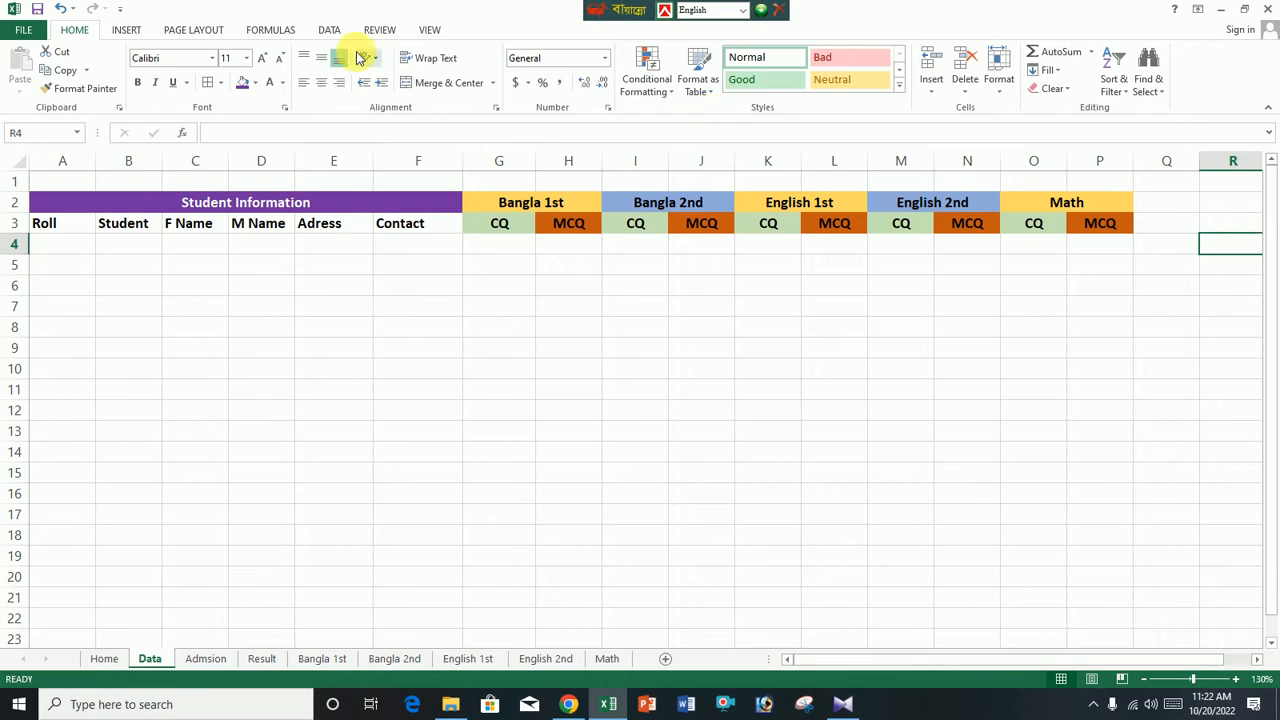
pyautogui.click(430, 30)
pyautogui.click(516, 78)
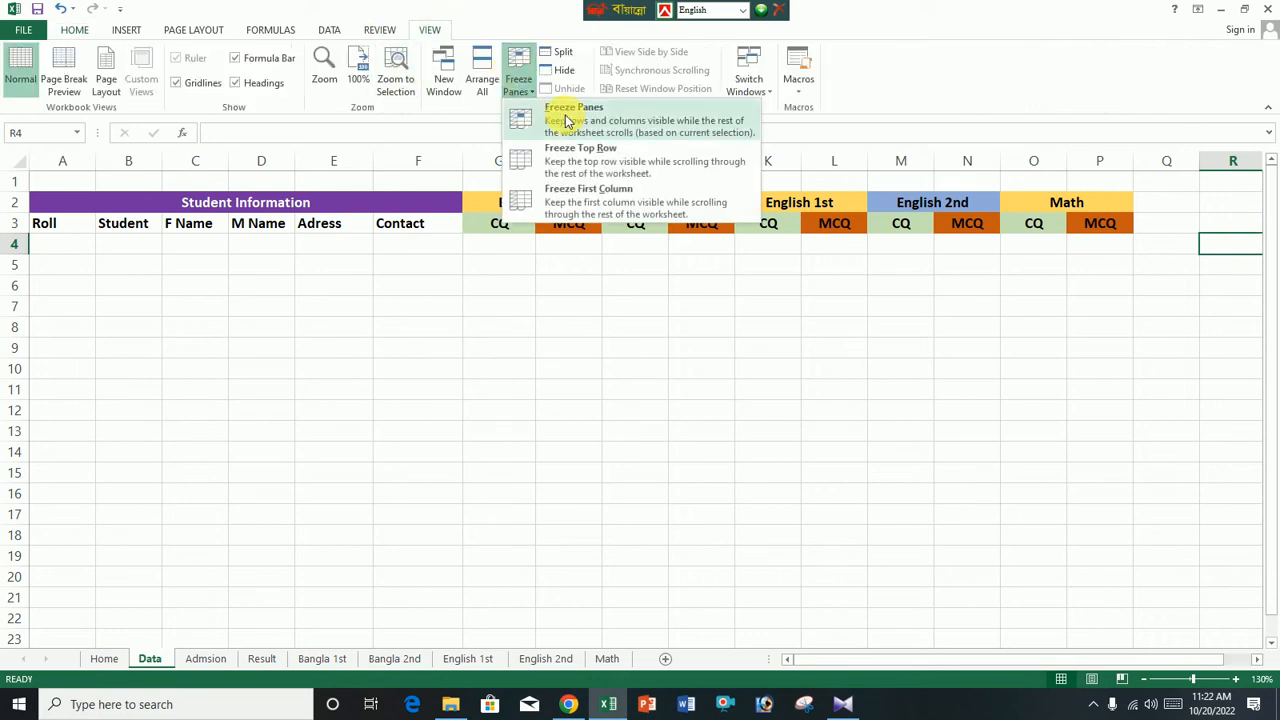
pyautogui.click(563, 120)
pyautogui.scroll(-5, 726, 457)
pyautogui.scroll(5, 697, 409)
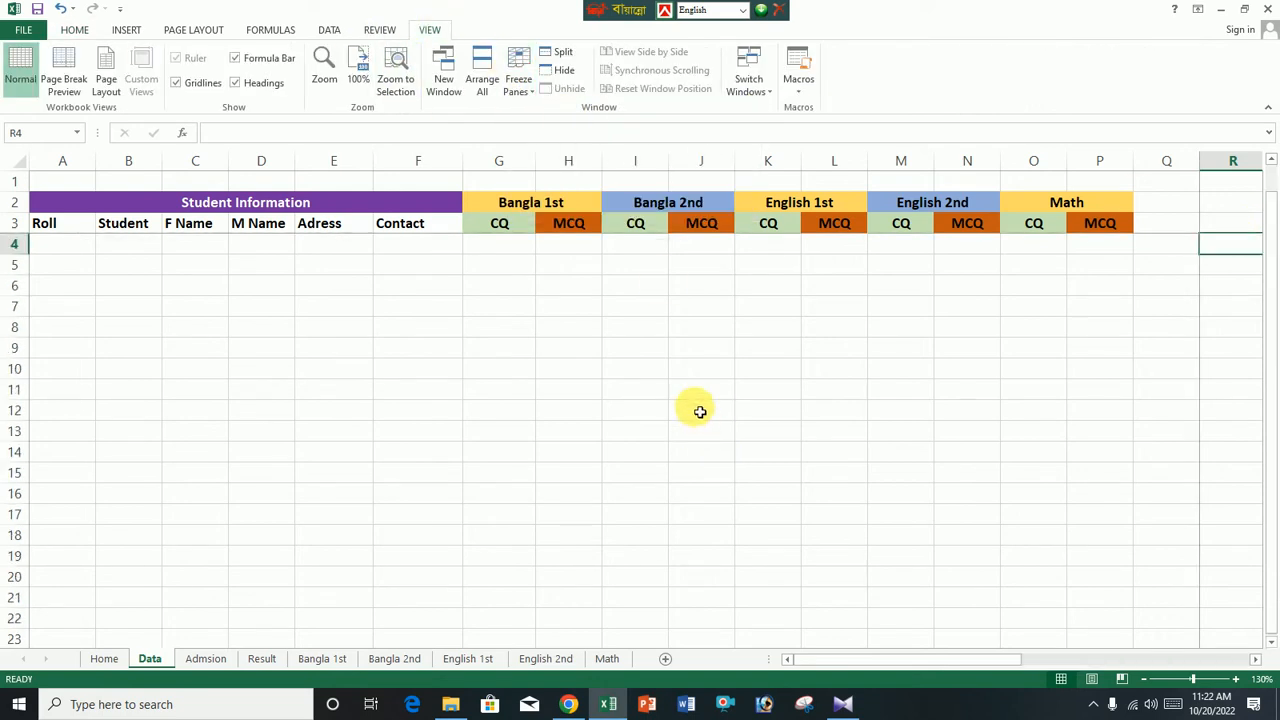
pyautogui.scroll(-2, 691, 409)
pyautogui.scroll(2, 696, 403)
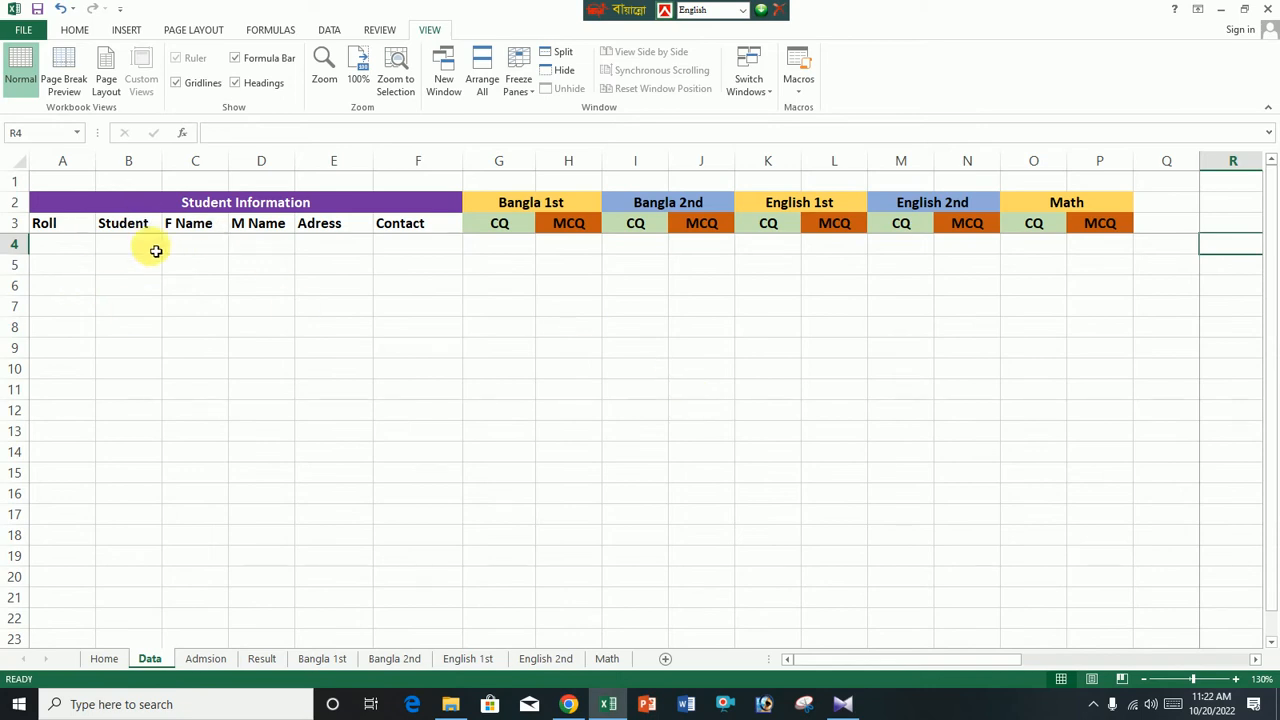
# Link A4 to the first roll number with =Admsion!C5 and fill the formula down to A16
pyautogui.click(207, 660)
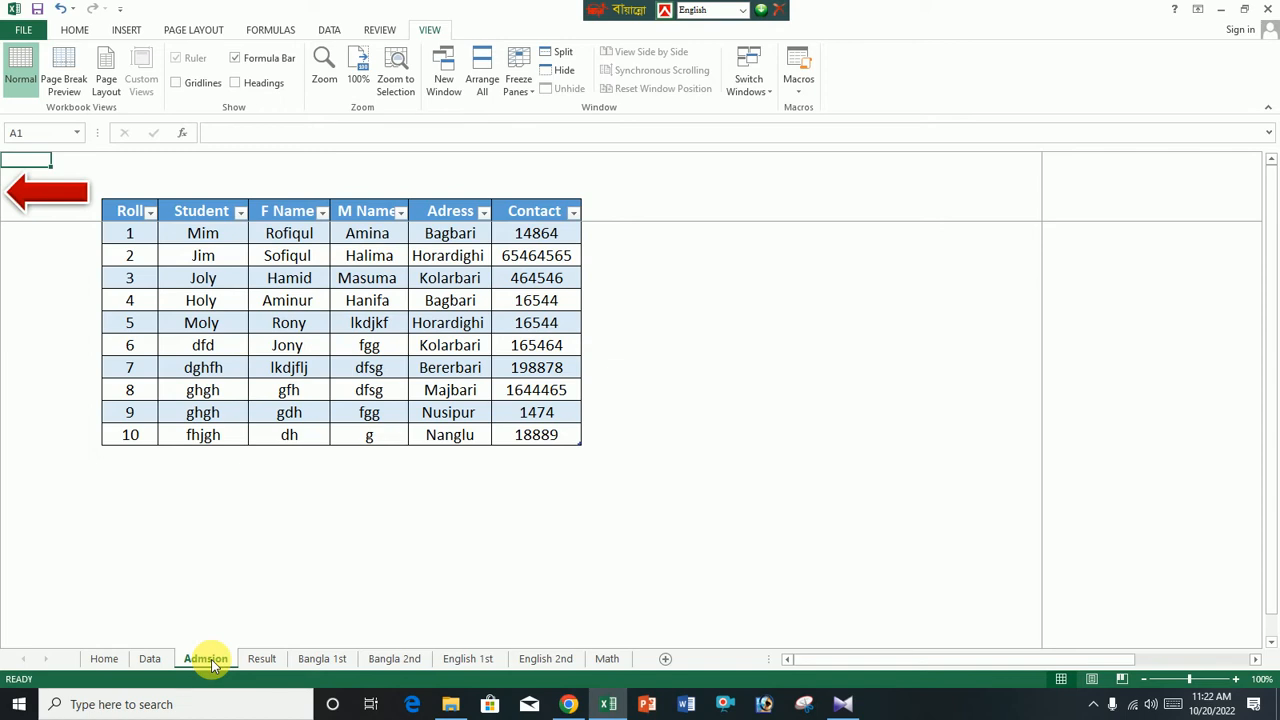
pyautogui.click(155, 662)
pyautogui.click(63, 251)
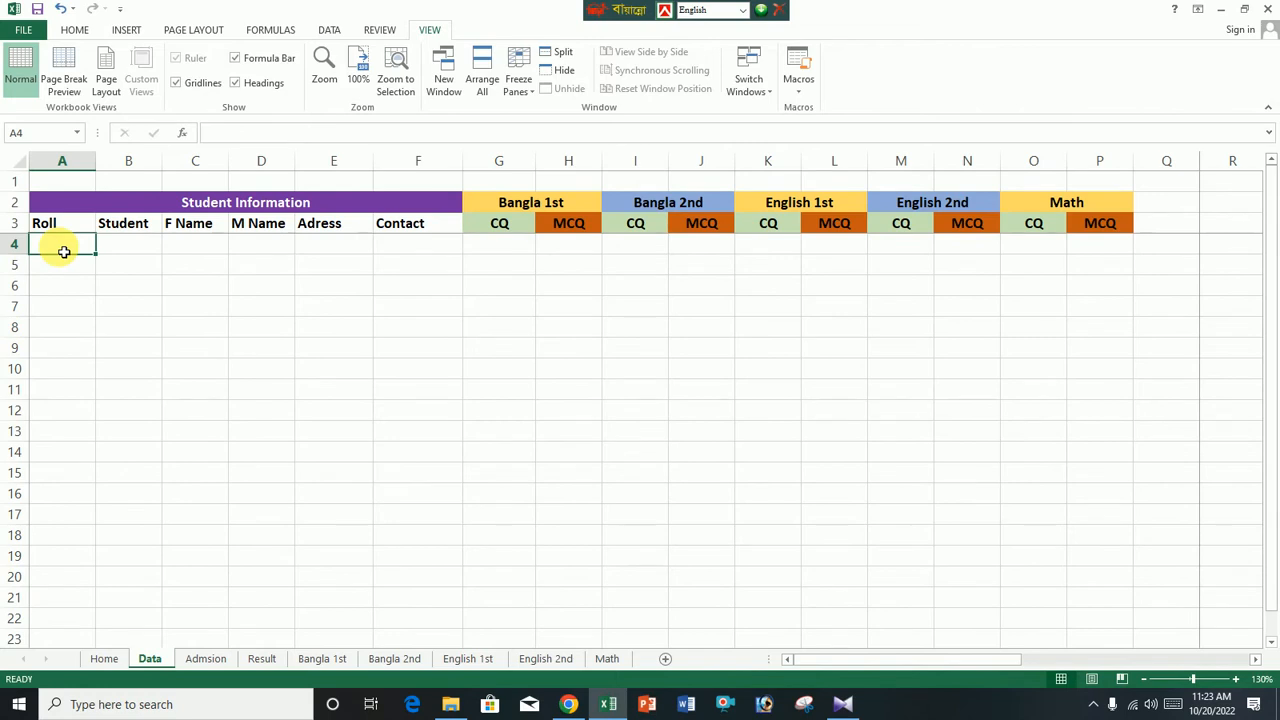
pyautogui.write('=')
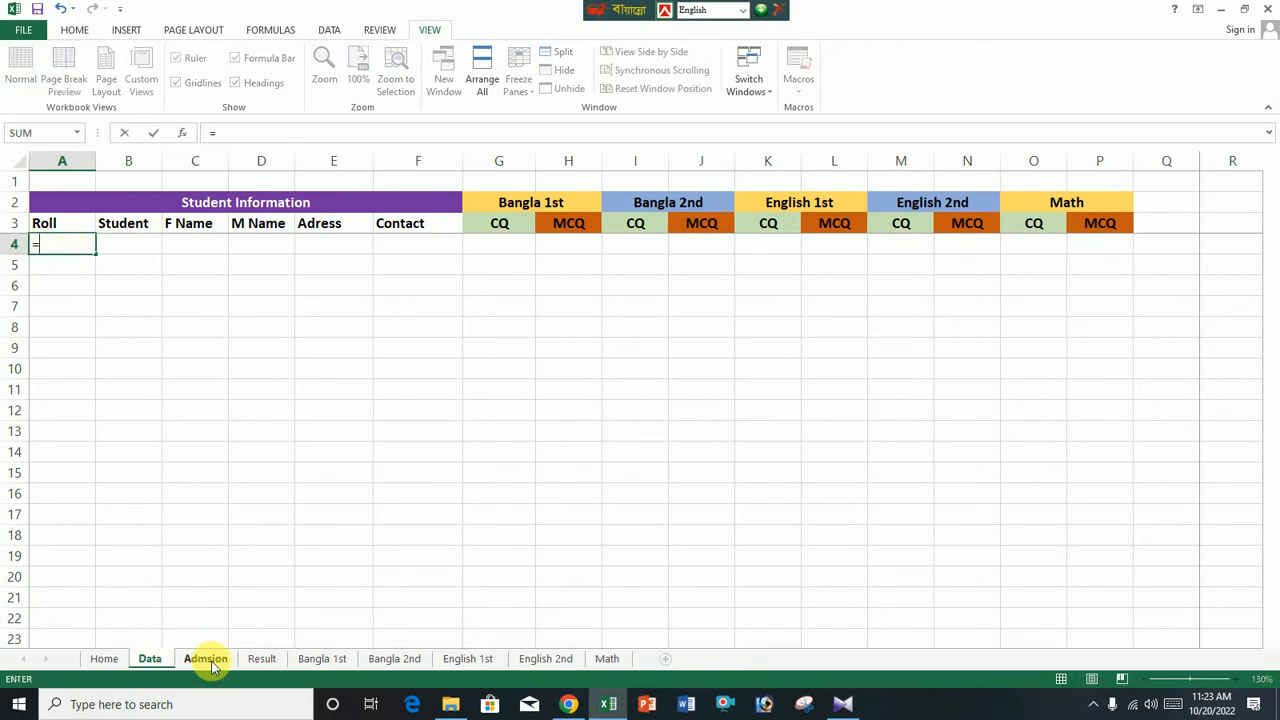
pyautogui.click(206, 659)
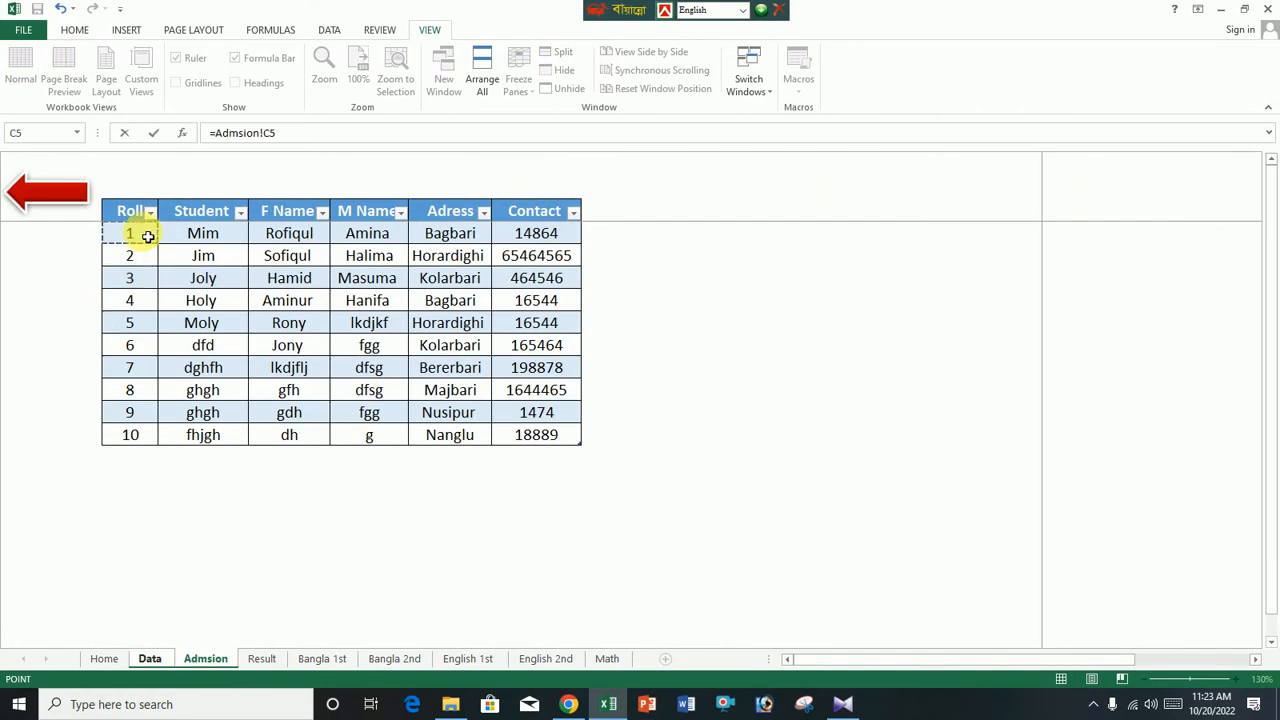
pyautogui.press('Return')
pyautogui.click(84, 244)
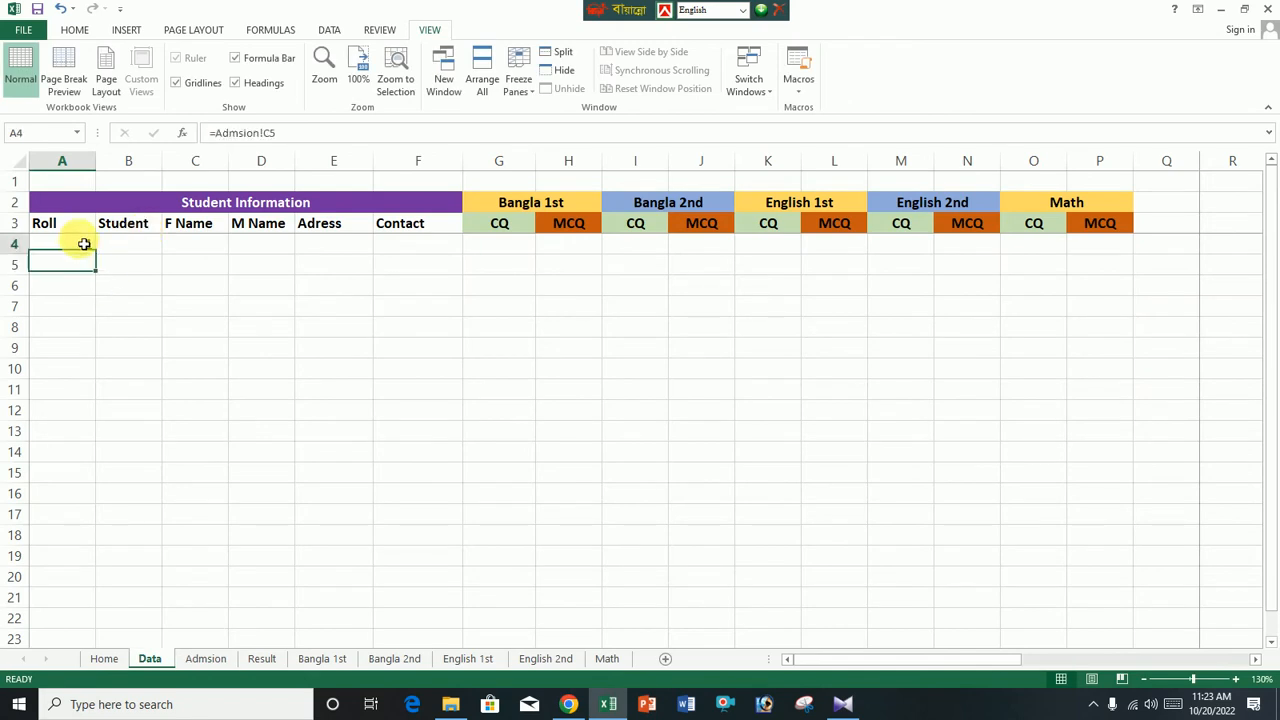
pyautogui.moveTo(96, 254); pyautogui.dragTo(112, 494)
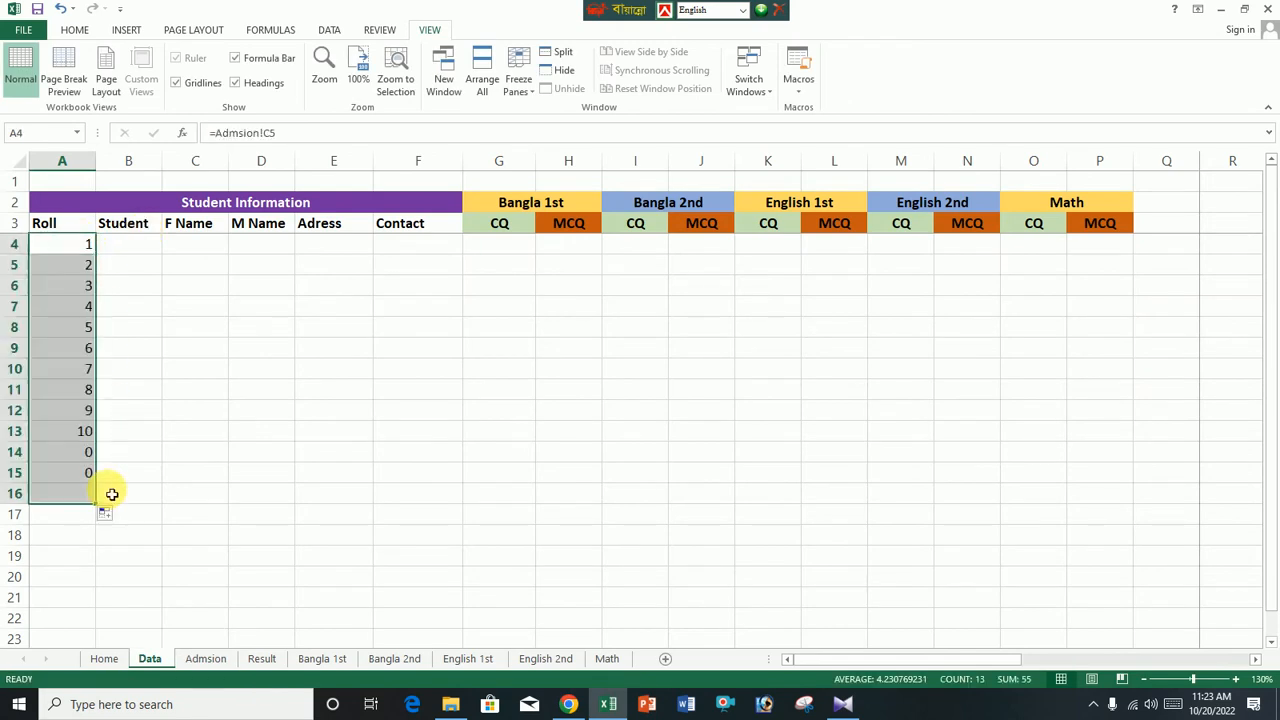
pyautogui.click(132, 471)
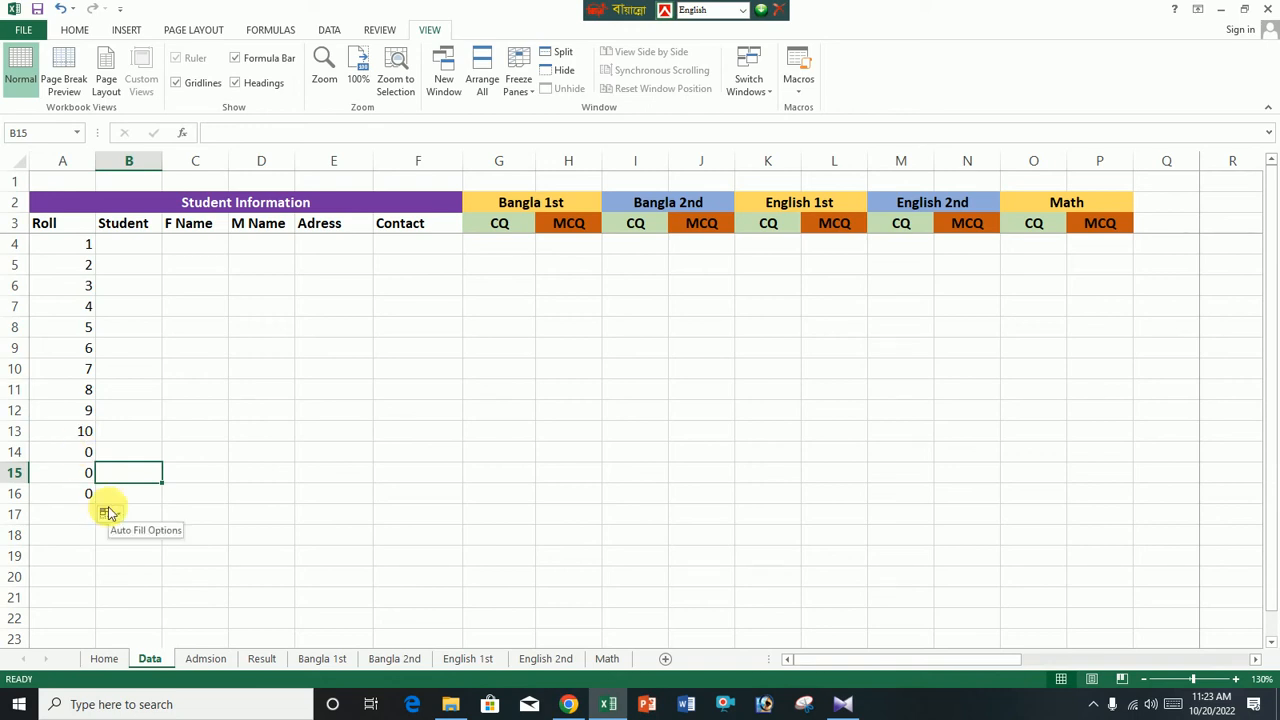
# Center the contents of the range A3:P17 horizontally
pyautogui.moveTo(50, 223); pyautogui.dragTo(1097, 509)
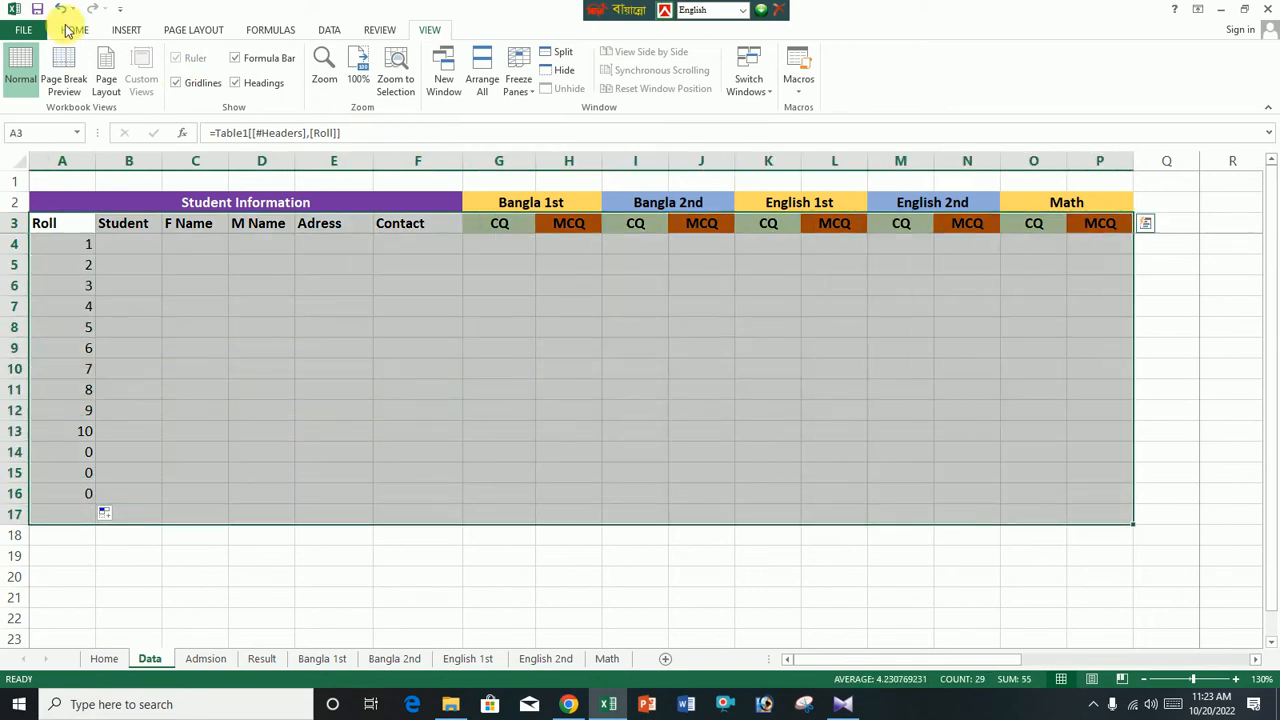
pyautogui.click(68, 30)
pyautogui.click(320, 84)
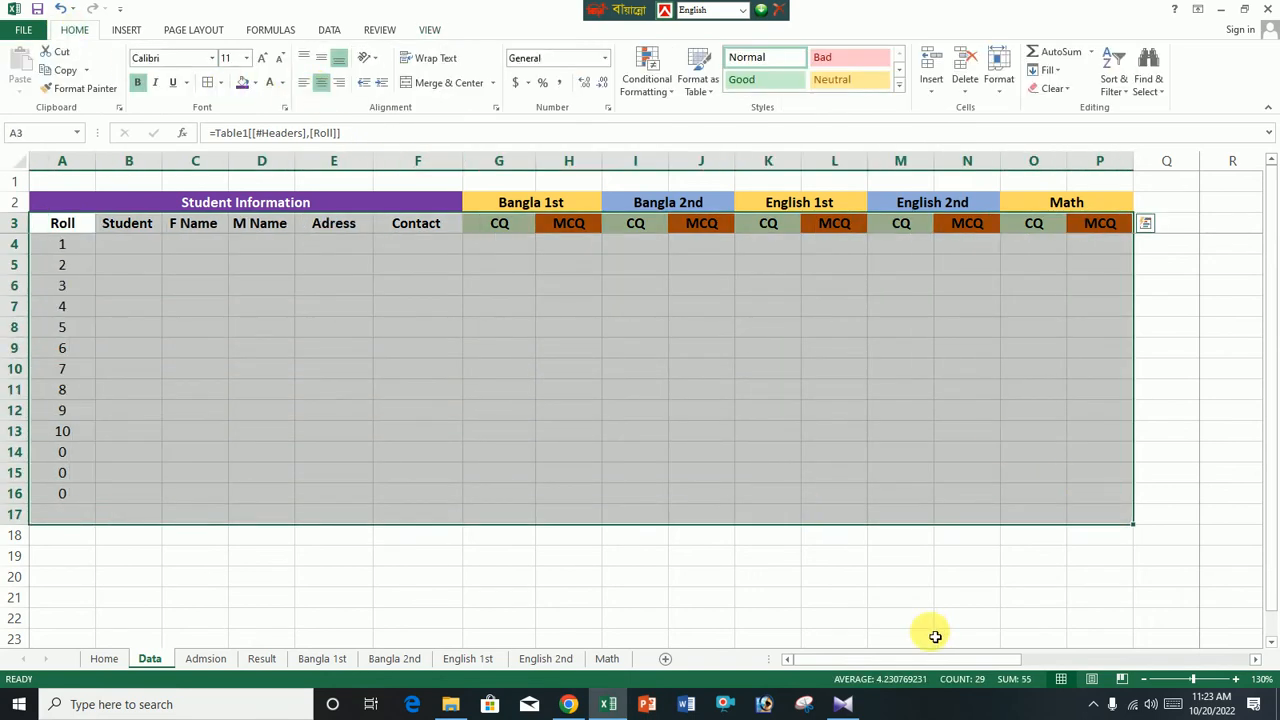
pyautogui.click(1094, 704)
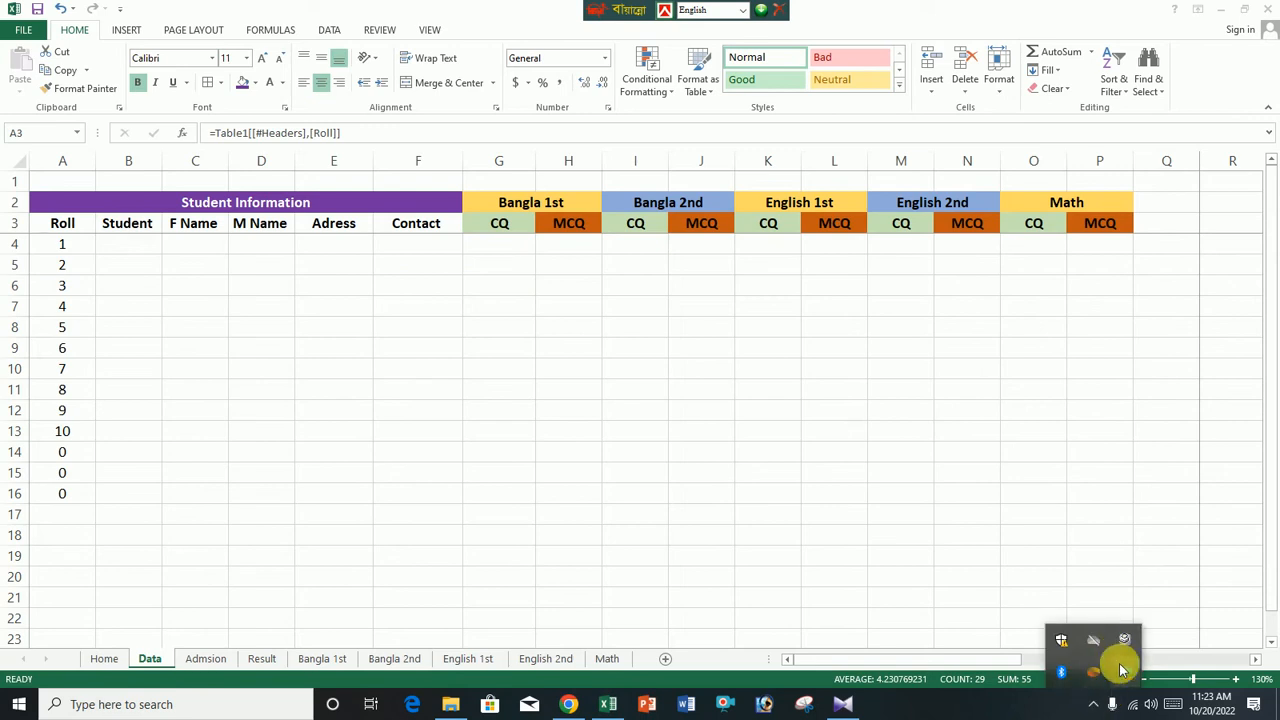
pyautogui.rightClick(1120, 668)
pyautogui.click(960, 511)
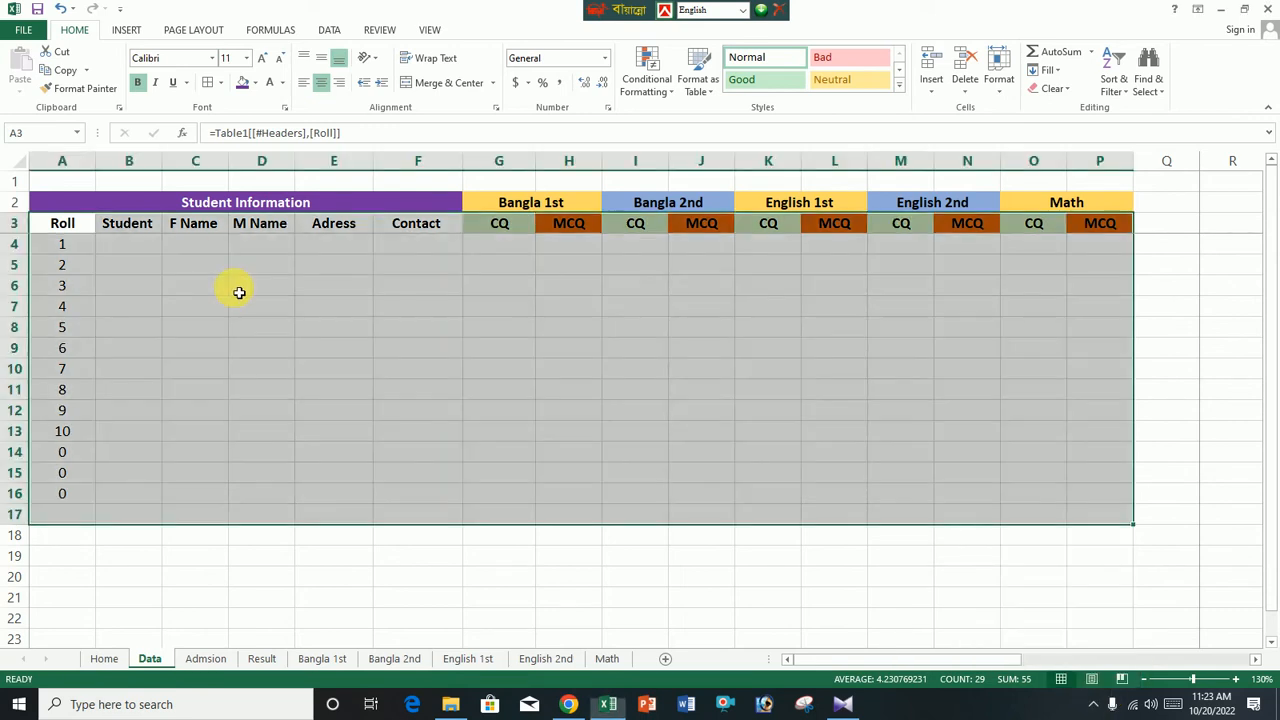
# Widen the Student column B on the Data sheet
pyautogui.click(140, 246)
pyautogui.moveTo(188, 172); pyautogui.dragTo(202, 176)
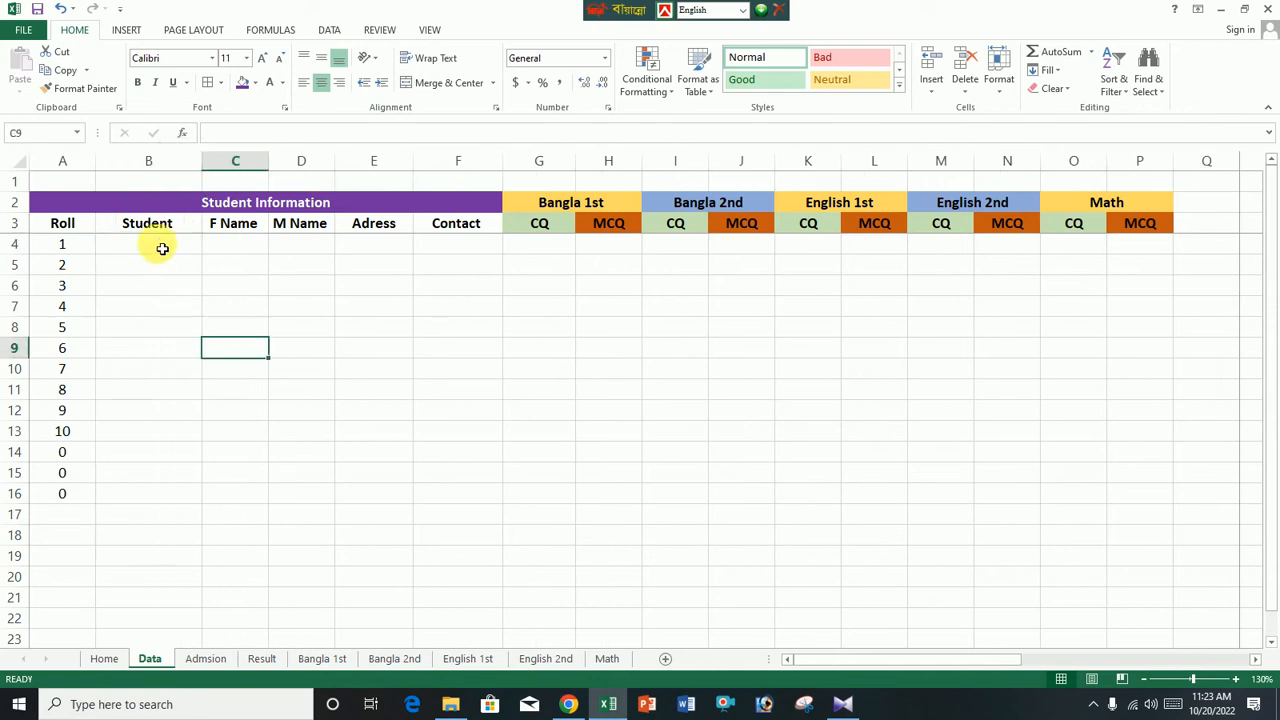
# Link B4 to the first student name with =Admsion!D5 and fill the formula down to B16
pyautogui.write('=')
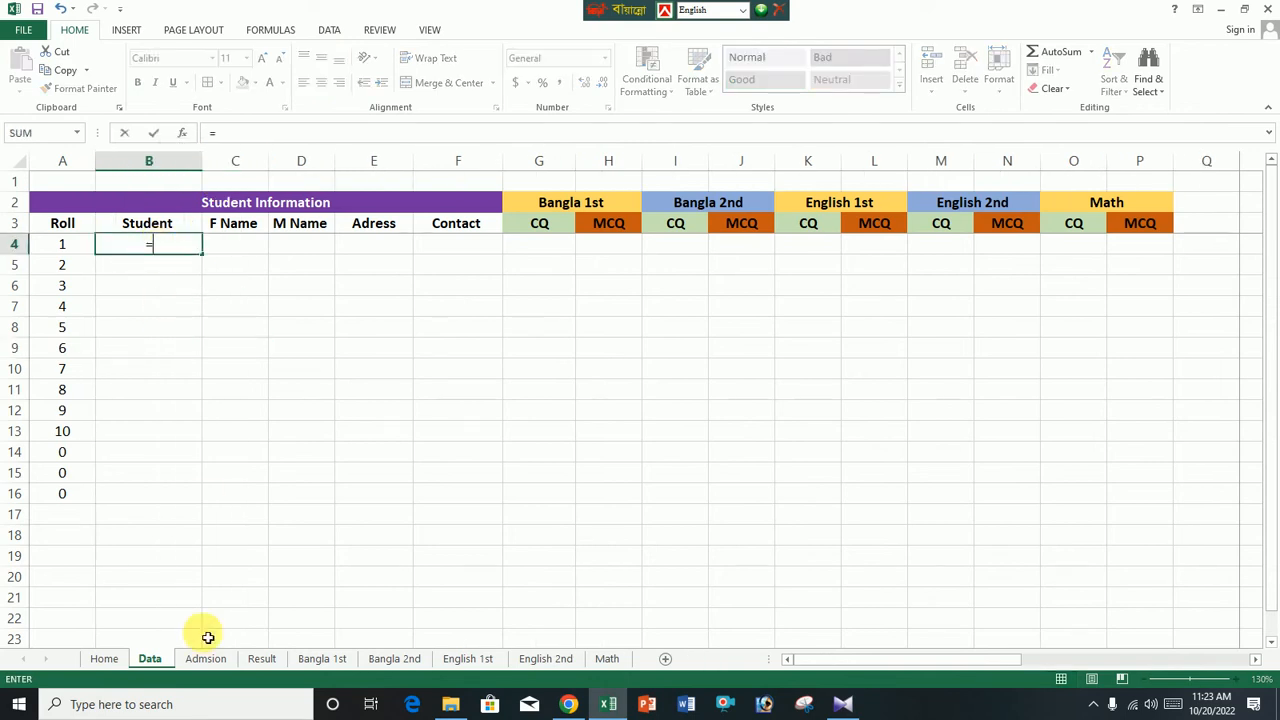
pyautogui.click(207, 658)
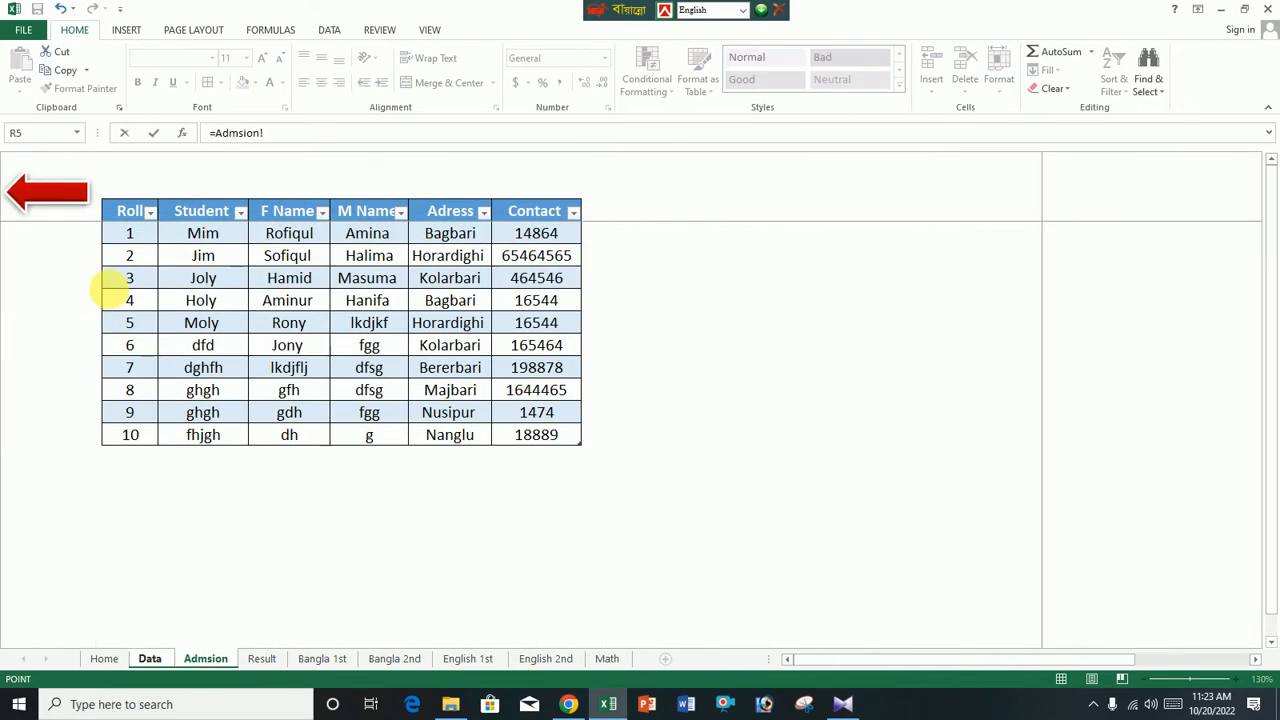
pyautogui.press('Return')
pyautogui.click(193, 252)
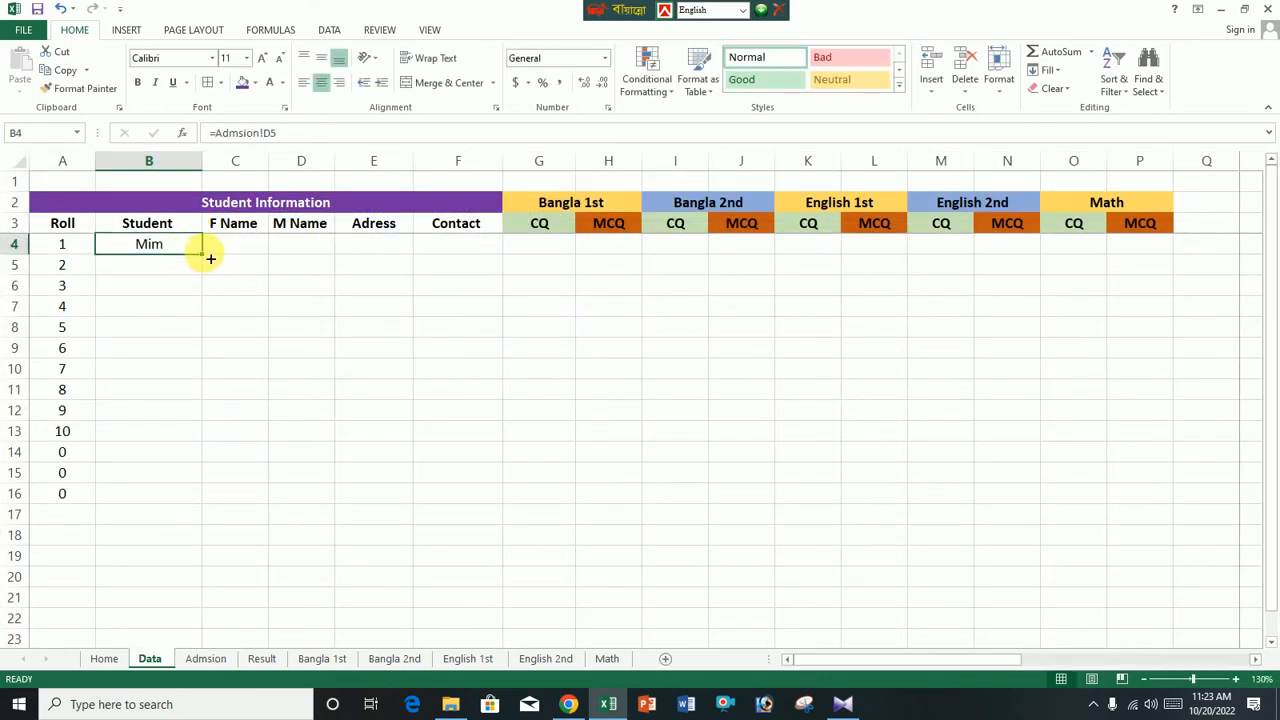
pyautogui.moveTo(205, 260); pyautogui.dragTo(220, 484)
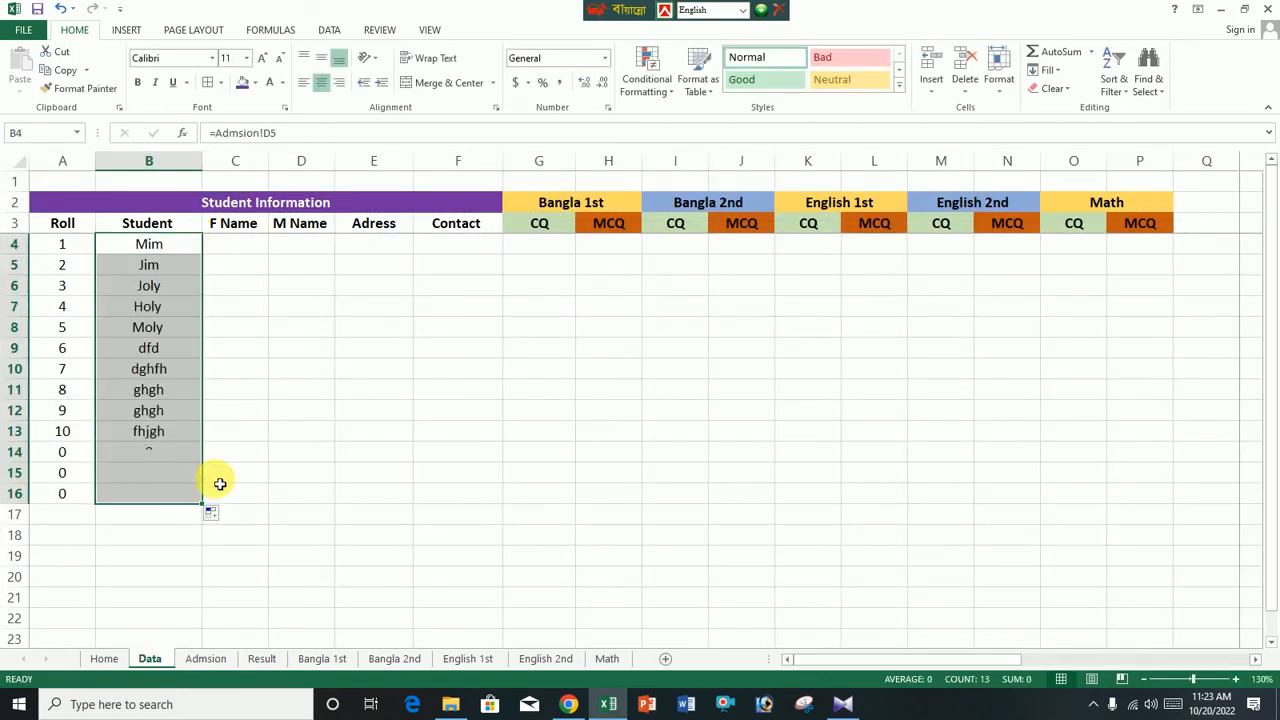
pyautogui.click(288, 348)
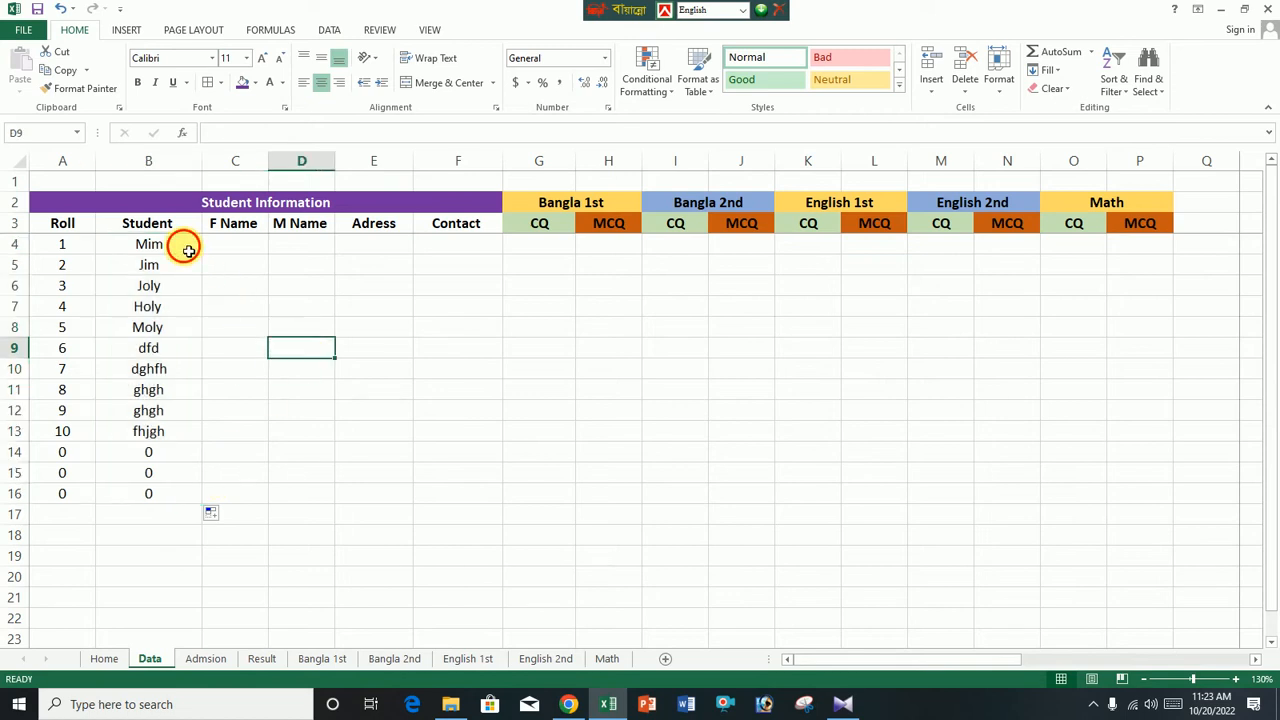
# Fill the B4 formula across to F4, and clear the linked student details from B4:F16
pyautogui.click(185, 247)
pyautogui.moveTo(210, 259); pyautogui.dragTo(485, 265)
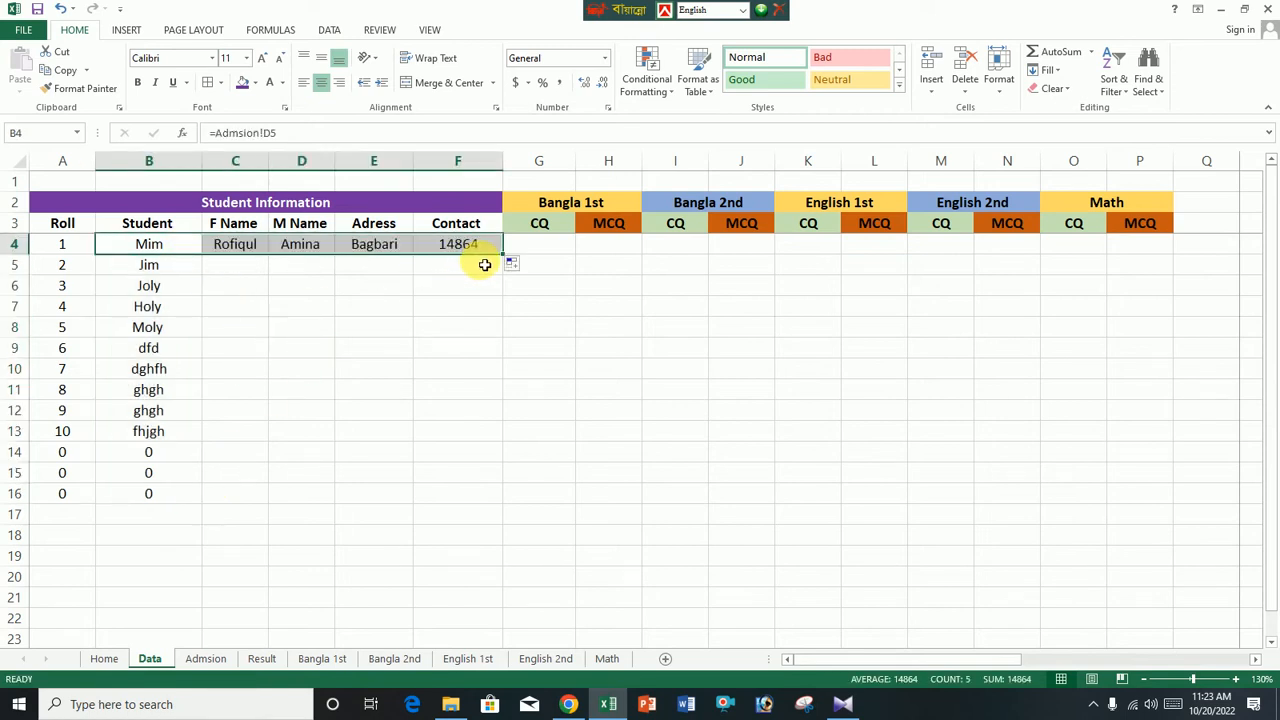
pyautogui.click(340, 328)
pyautogui.moveTo(134, 246); pyautogui.dragTo(474, 493)
pyautogui.press('Delete')
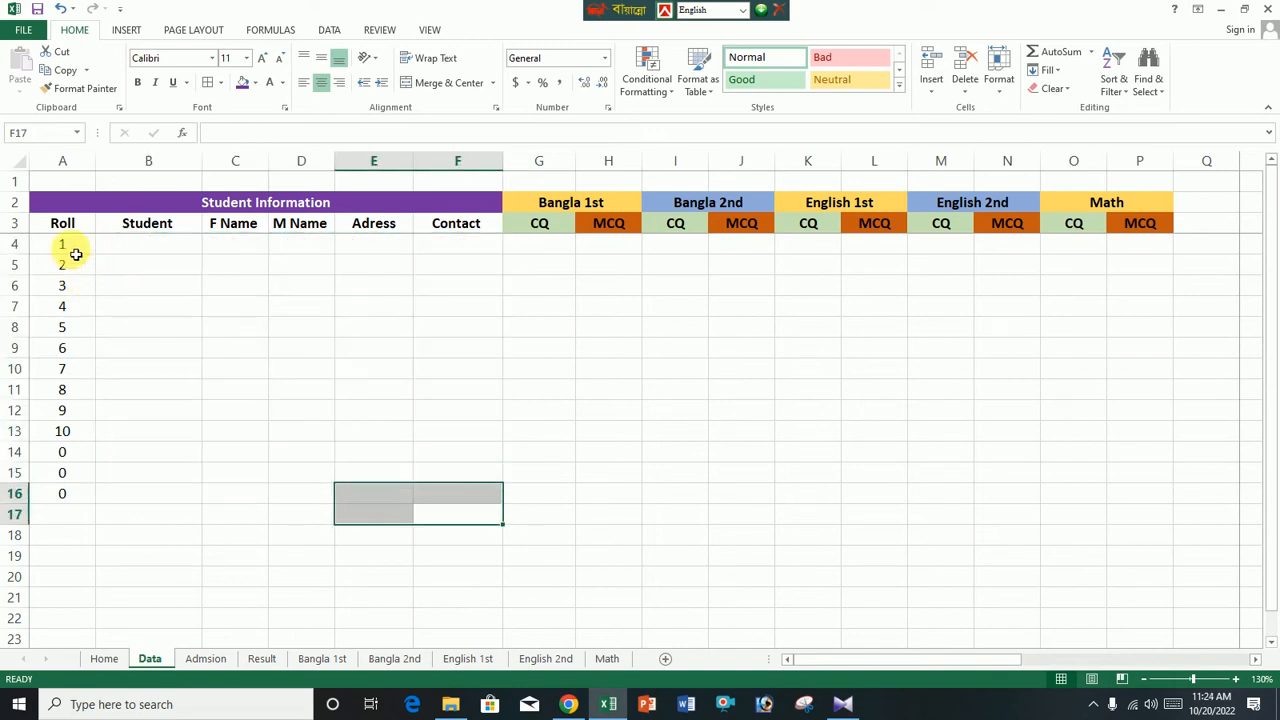
# Fill the roll number formula in A4 across to F4 and the whole row down to row 16
pyautogui.click(74, 249)
pyautogui.moveTo(99, 262); pyautogui.dragTo(481, 275)
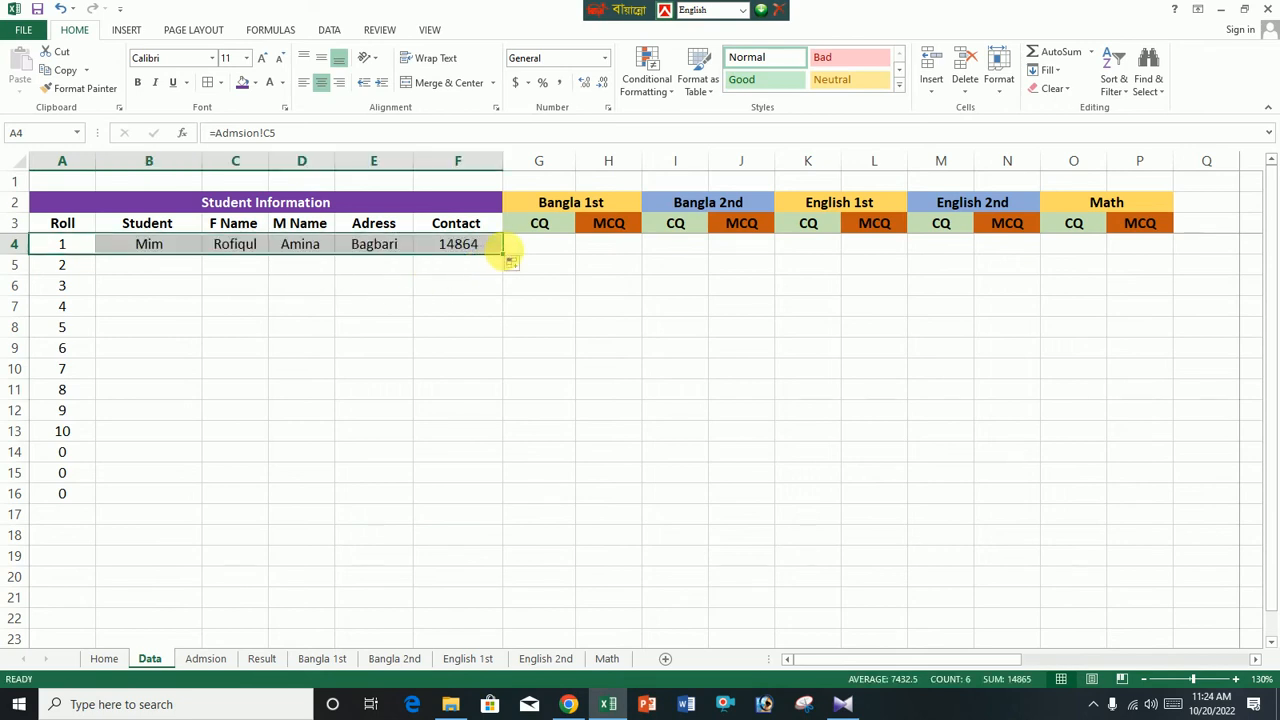
pyautogui.moveTo(508, 258); pyautogui.dragTo(511, 500)
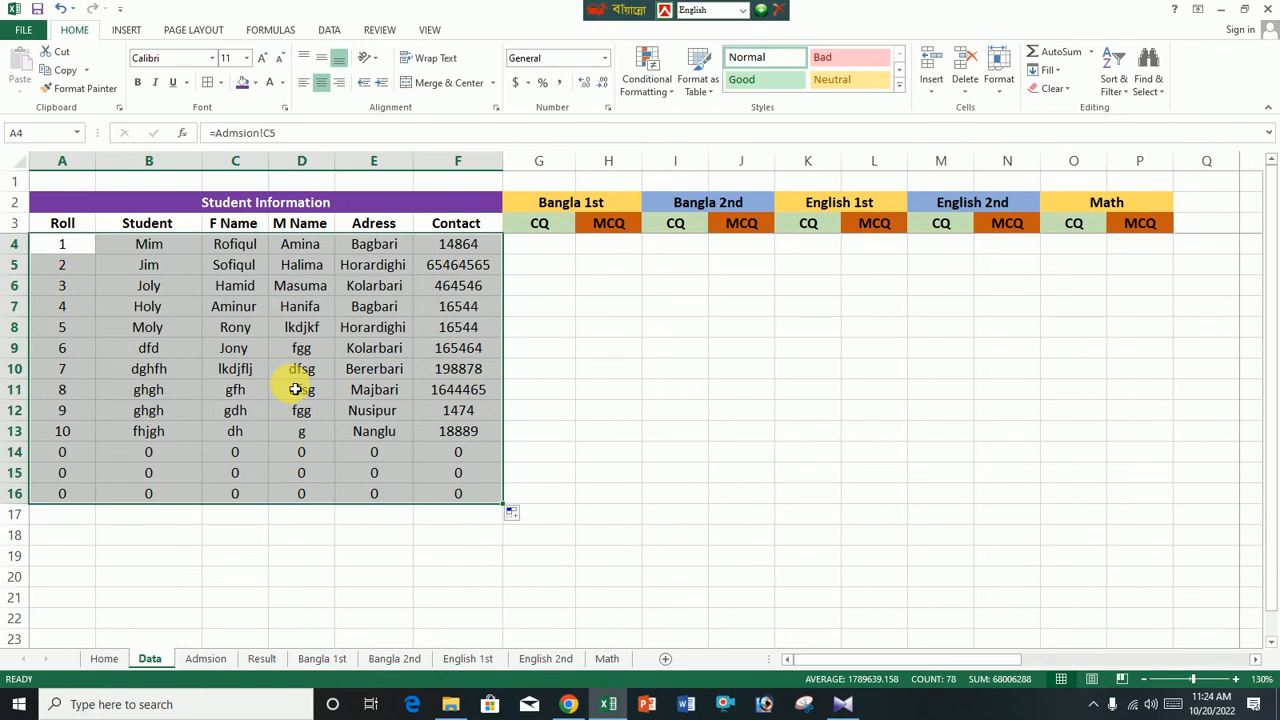
pyautogui.click(716, 390)
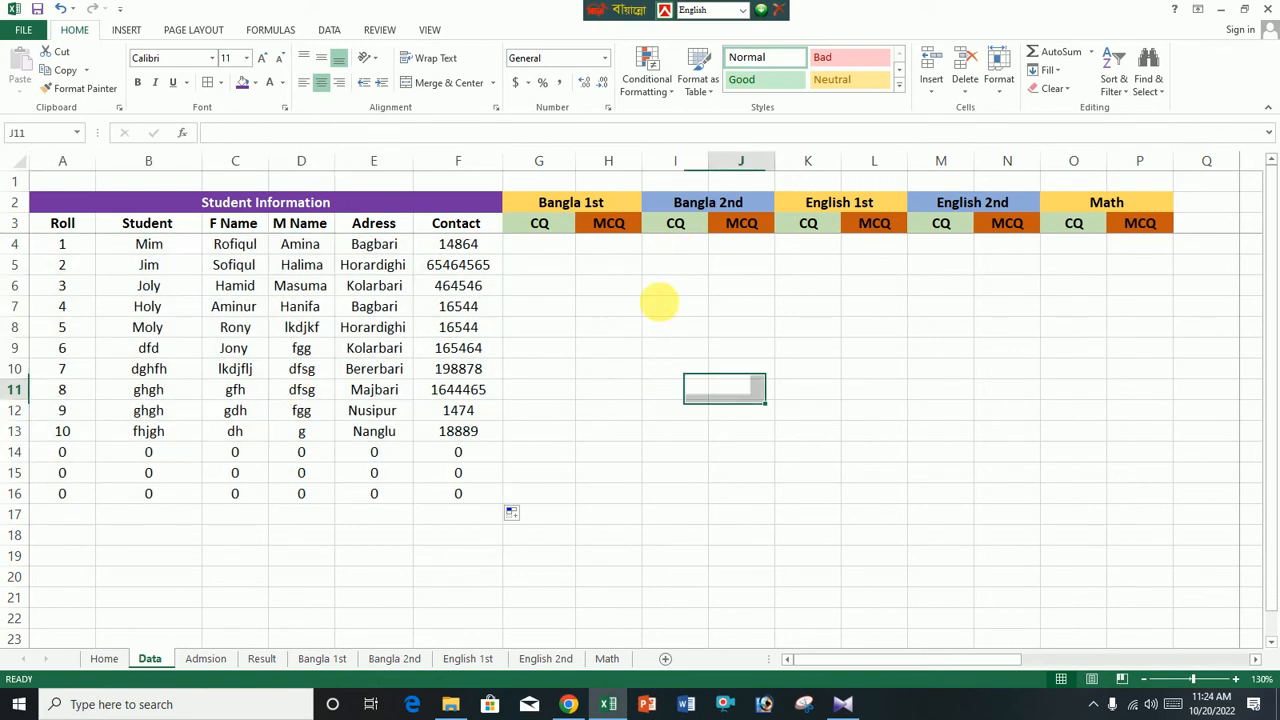
# Link G4 to the first CQ cell of the Bangla 1st sheet and fill the formula through H16
pyautogui.click(541, 252)
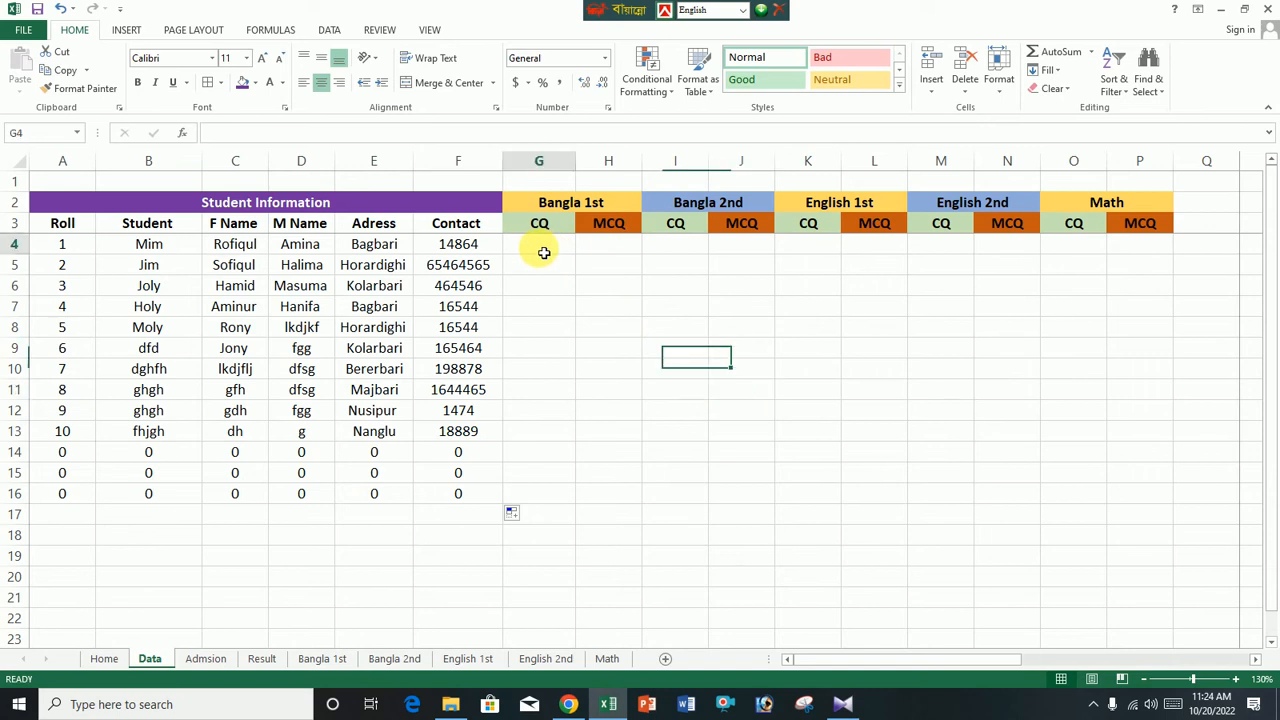
pyautogui.write('=')
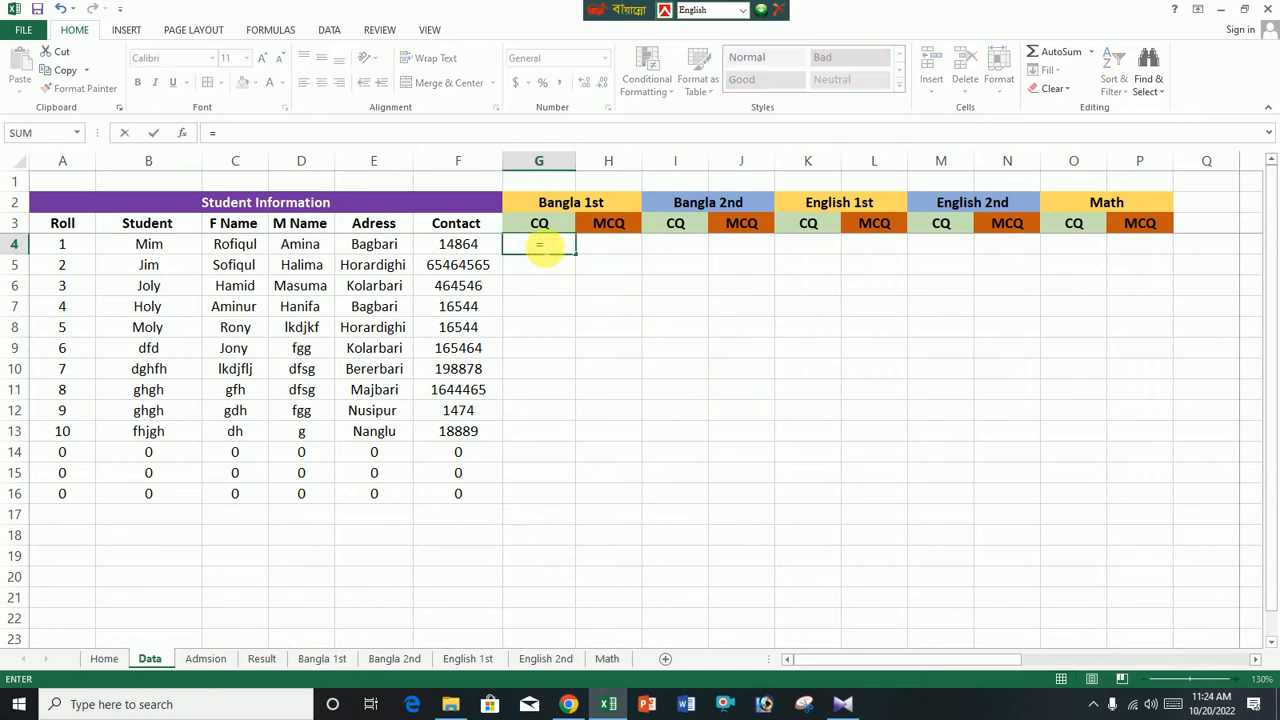
pyautogui.click(323, 662)
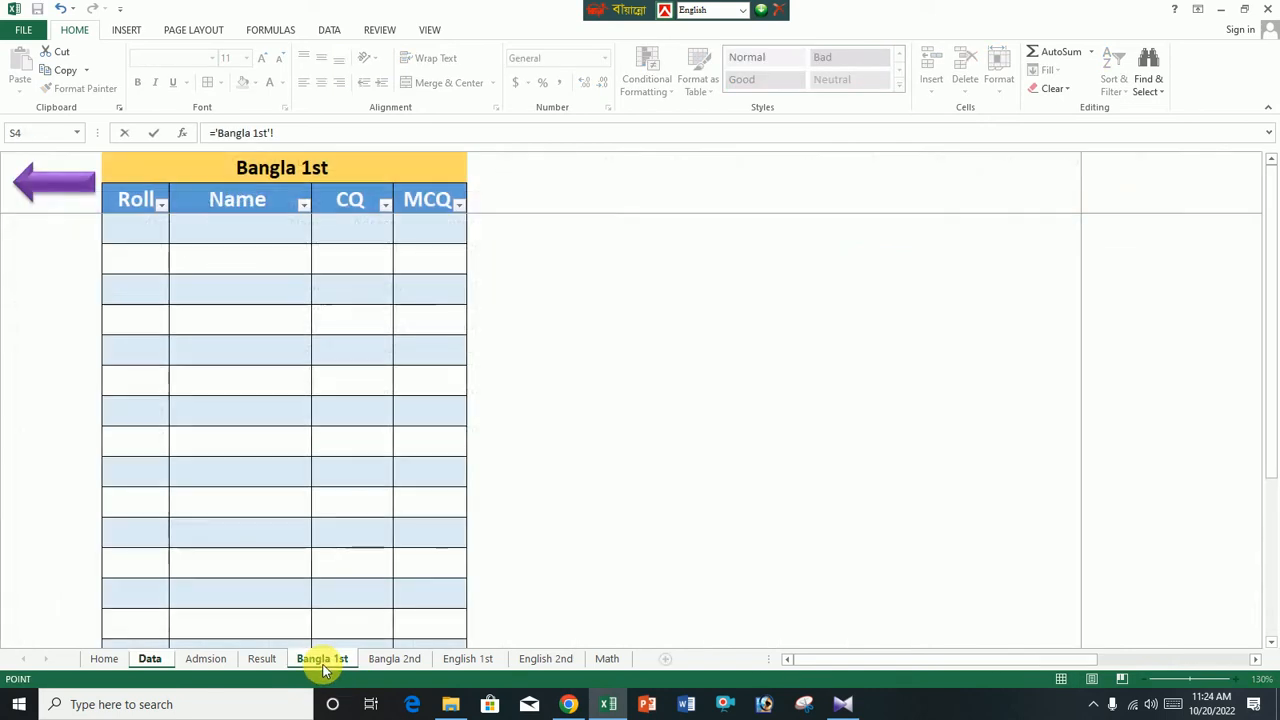
pyautogui.click(360, 230)
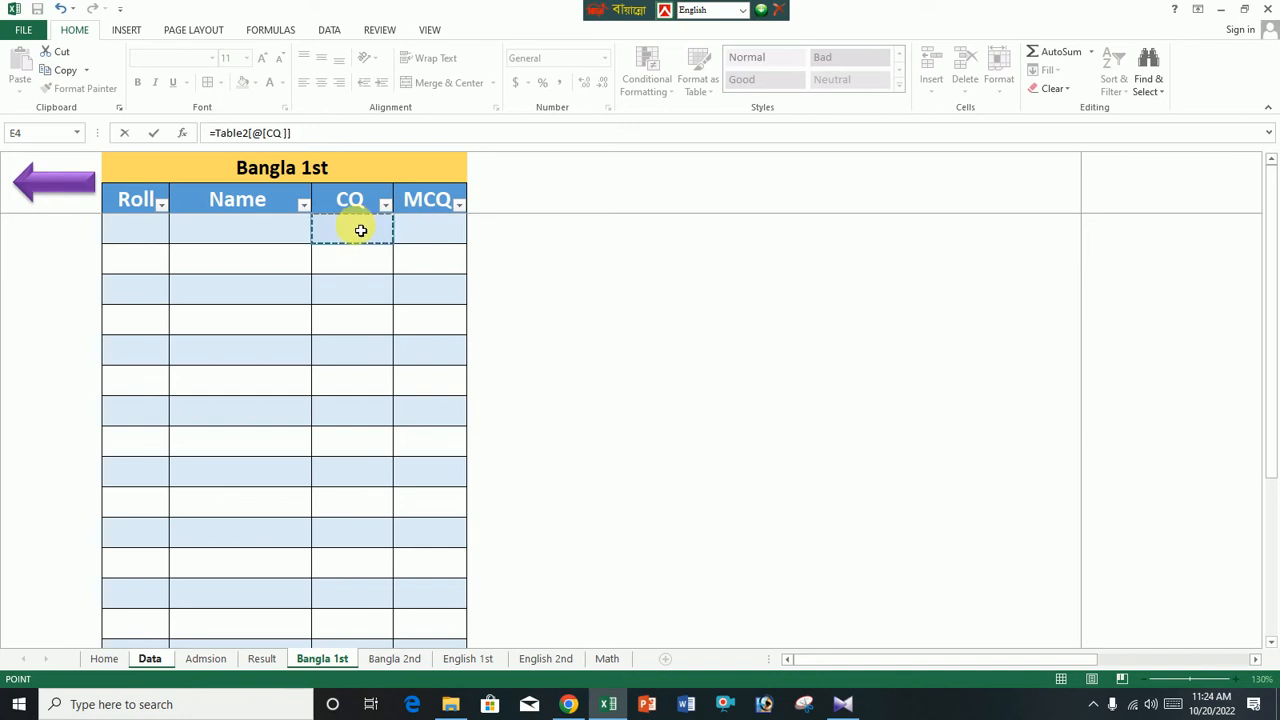
pyautogui.press('Return')
pyautogui.click(563, 252)
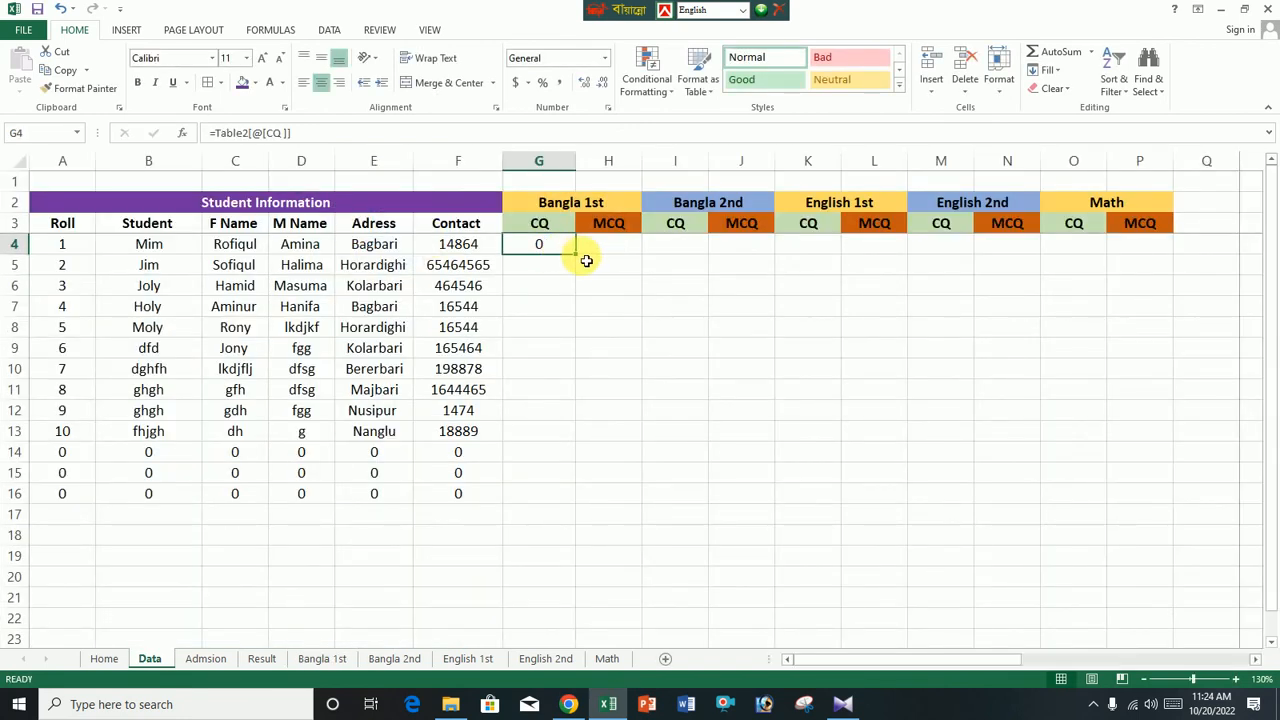
pyautogui.moveTo(575, 254); pyautogui.dragTo(634, 515)
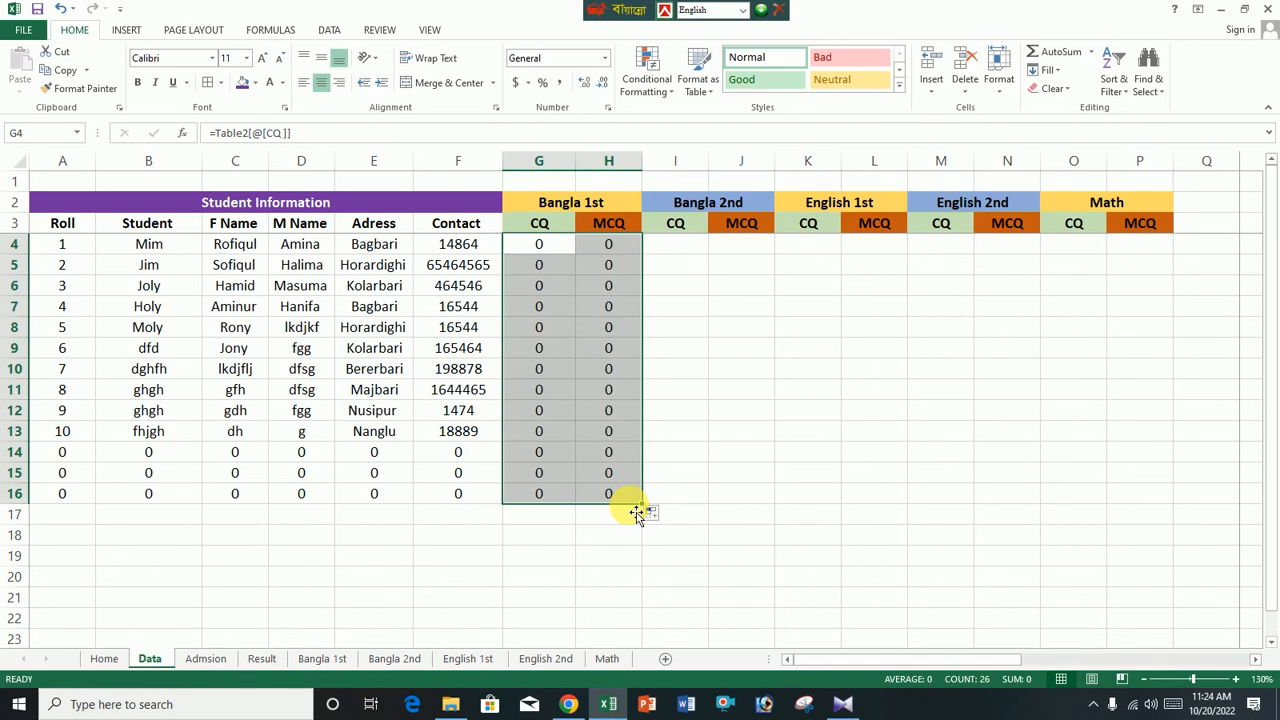
pyautogui.click(871, 353)
# Link I4 to the first CQ cell of the Bangla 2nd sheet and fill the formula through J16
pyautogui.click(689, 247)
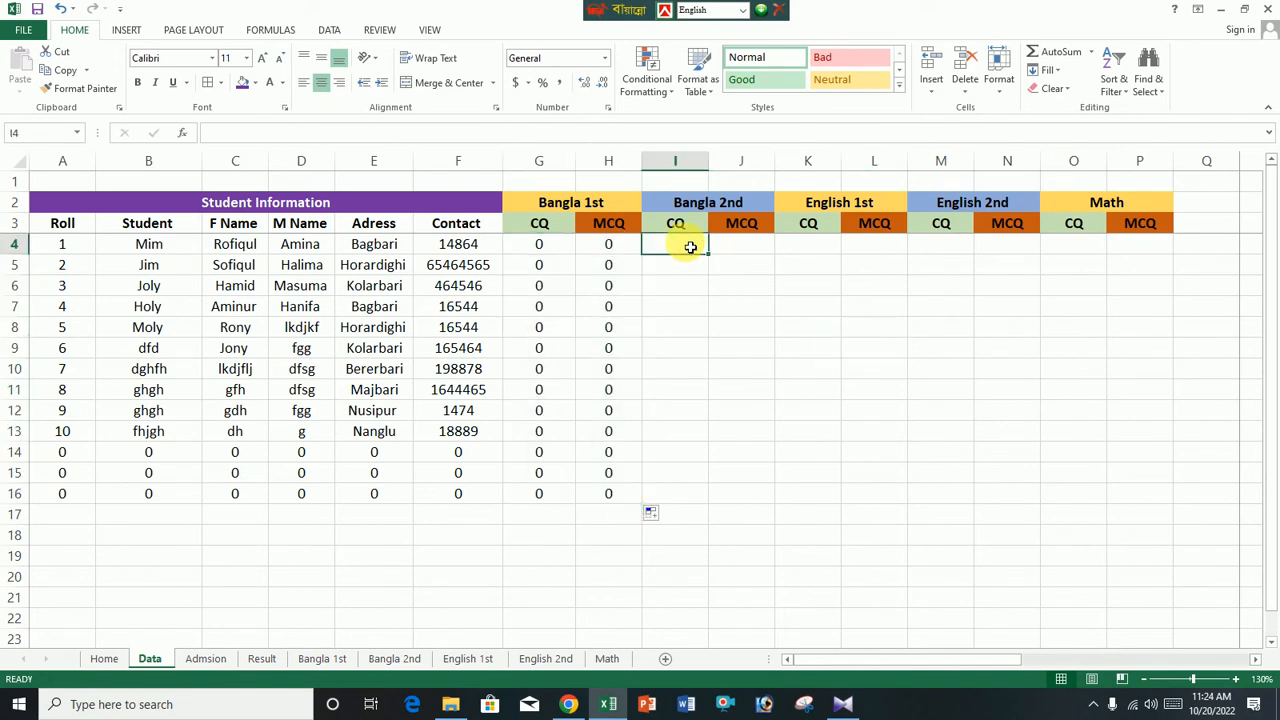
pyautogui.write('=')
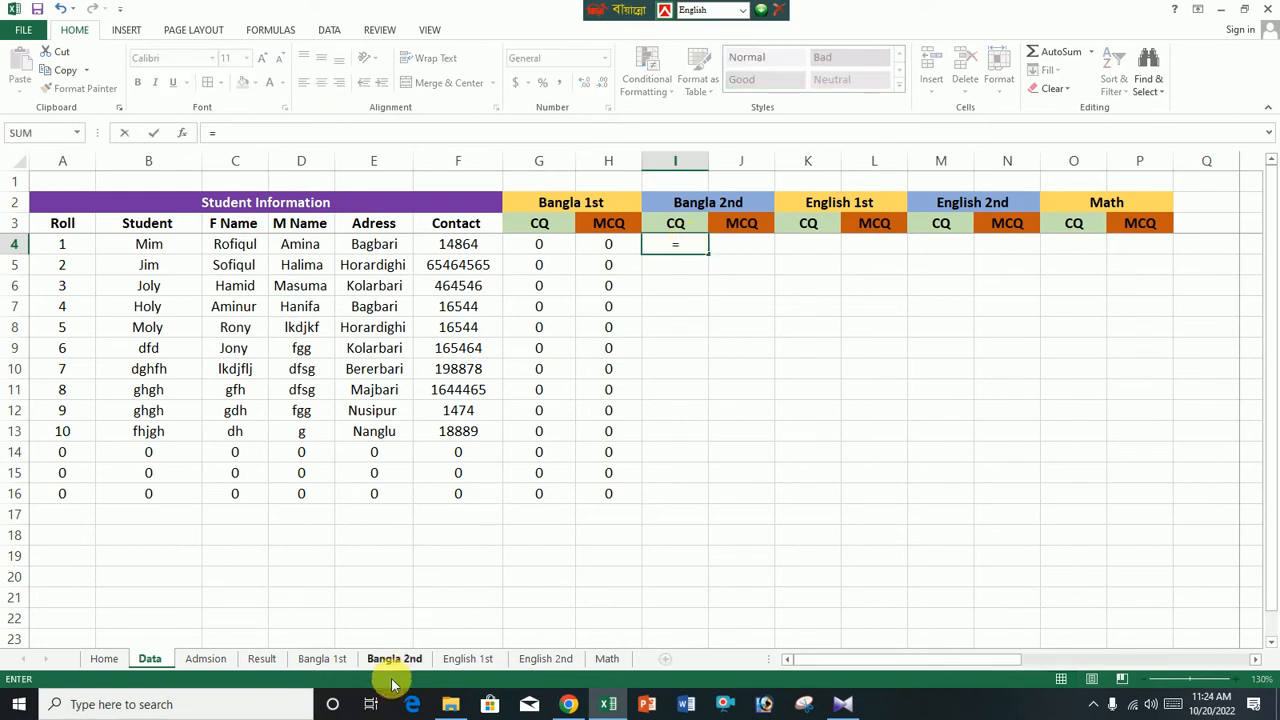
pyautogui.click(385, 660)
pyautogui.click(363, 231)
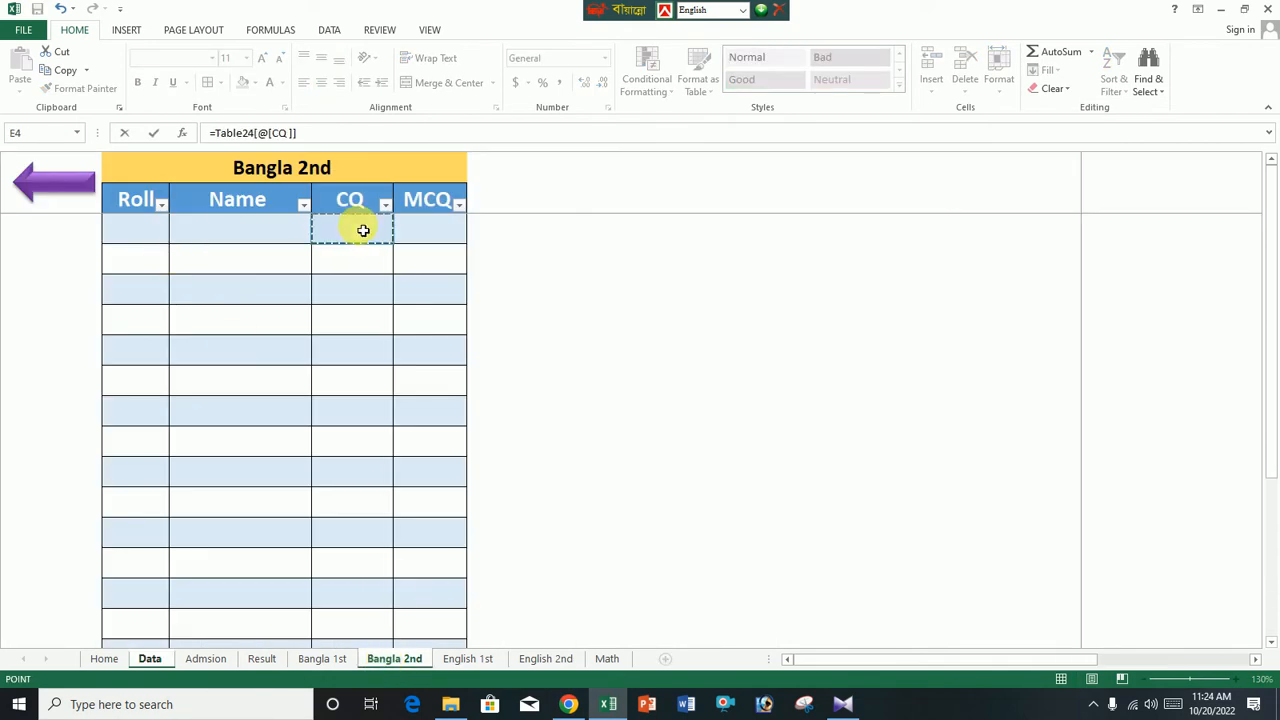
pyautogui.press('Return')
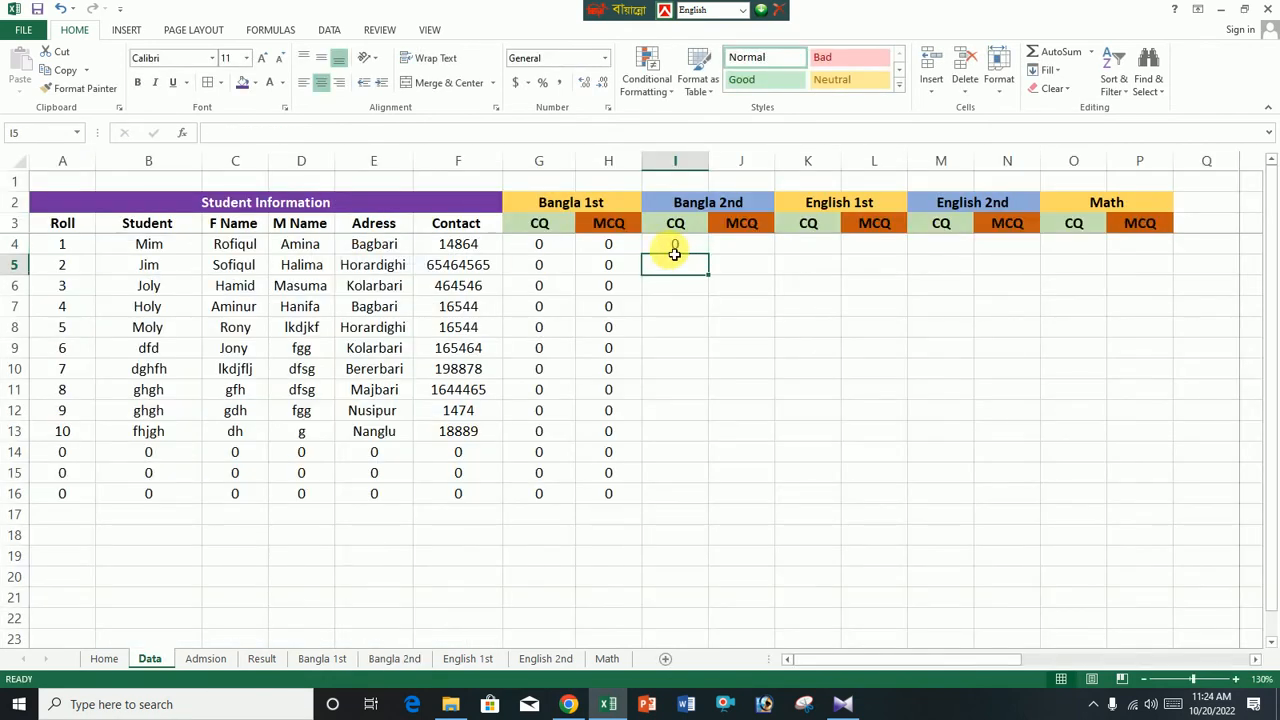
pyautogui.click(672, 250)
pyautogui.moveTo(715, 261); pyautogui.dragTo(768, 508)
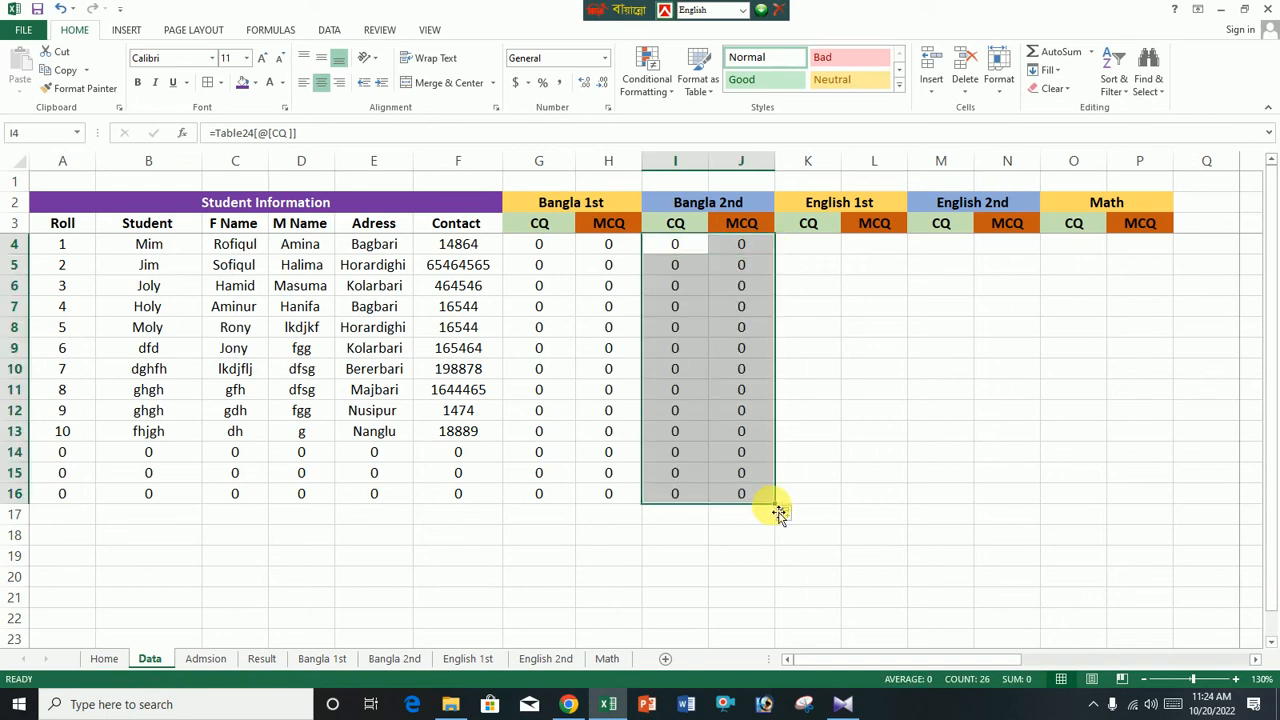
pyautogui.click(940, 395)
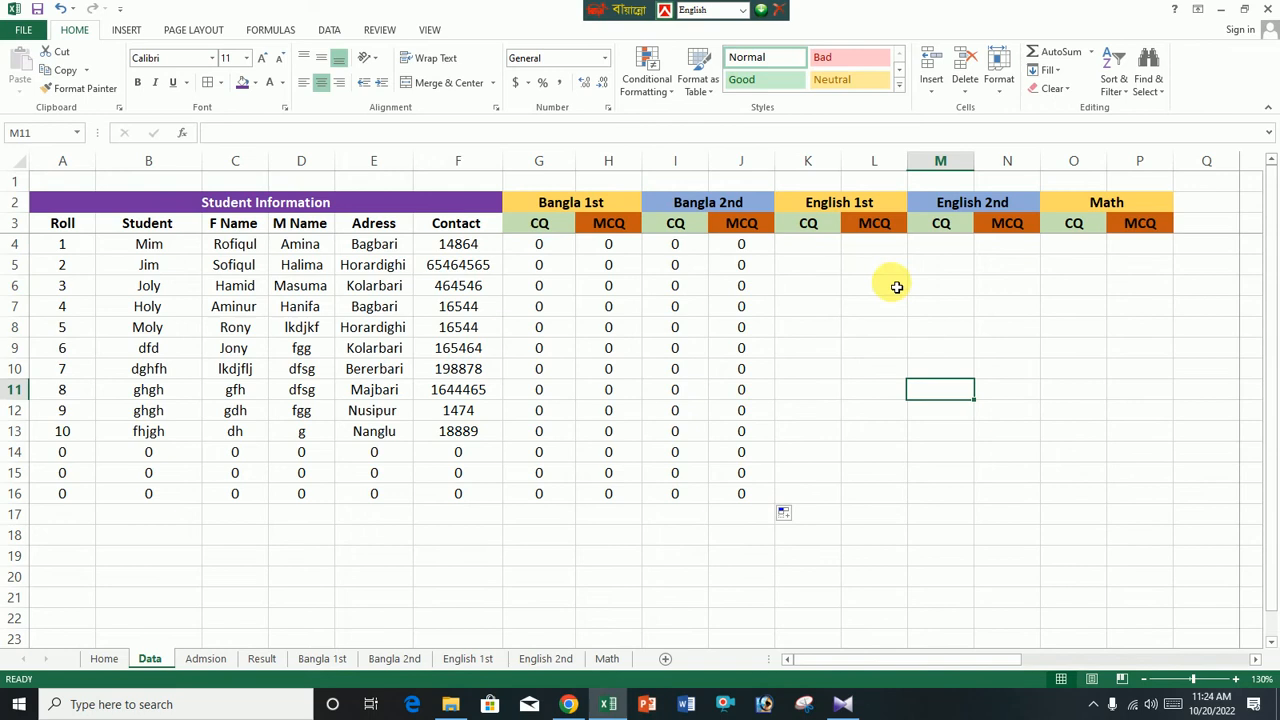
# Link K4 to the first CQ cell of the English 1st sheet and fill the formula through L16
pyautogui.click(832, 251)
pyautogui.write('=')
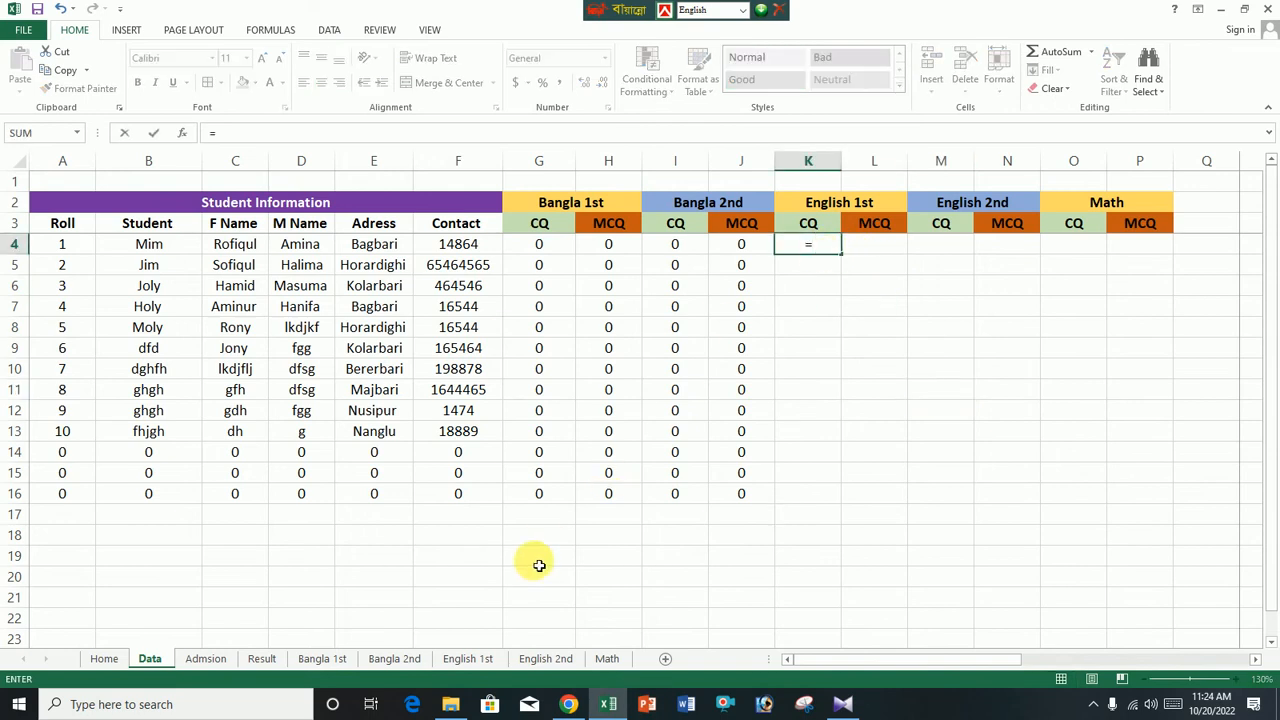
pyautogui.click(468, 659)
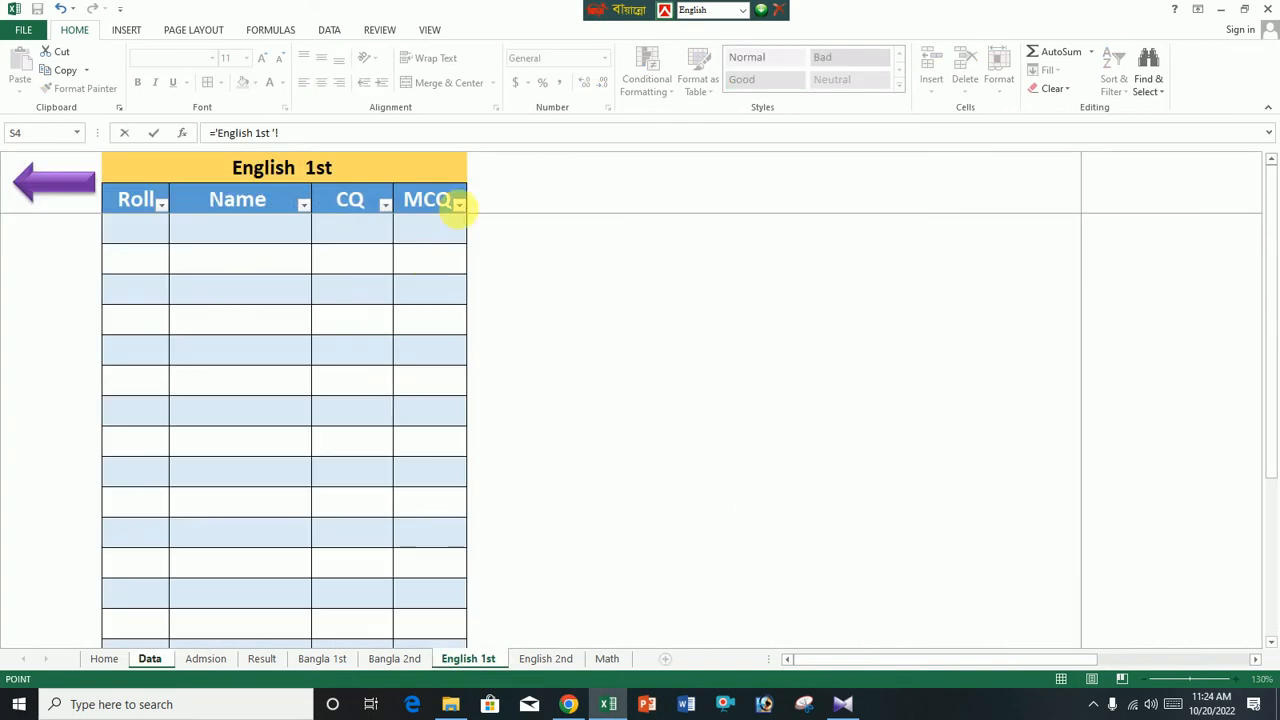
pyautogui.click(357, 233)
pyautogui.press('Return')
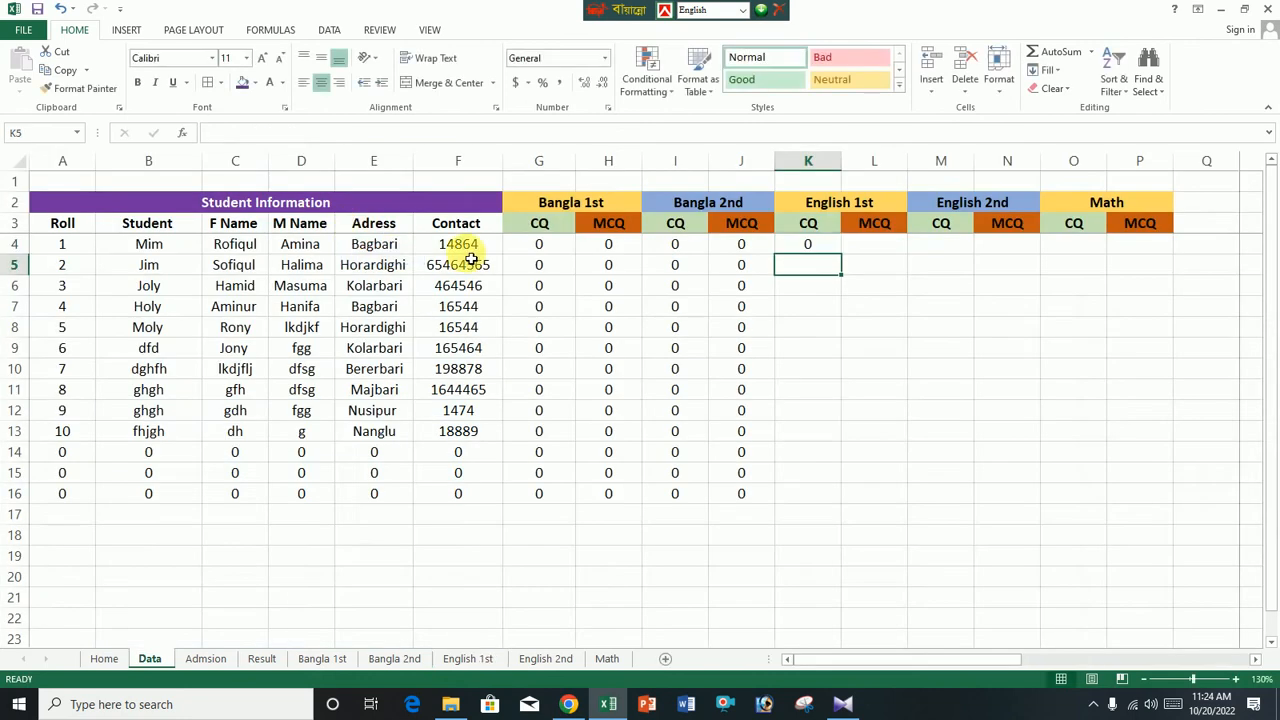
pyautogui.click(823, 248)
pyautogui.moveTo(842, 255); pyautogui.dragTo(910, 492)
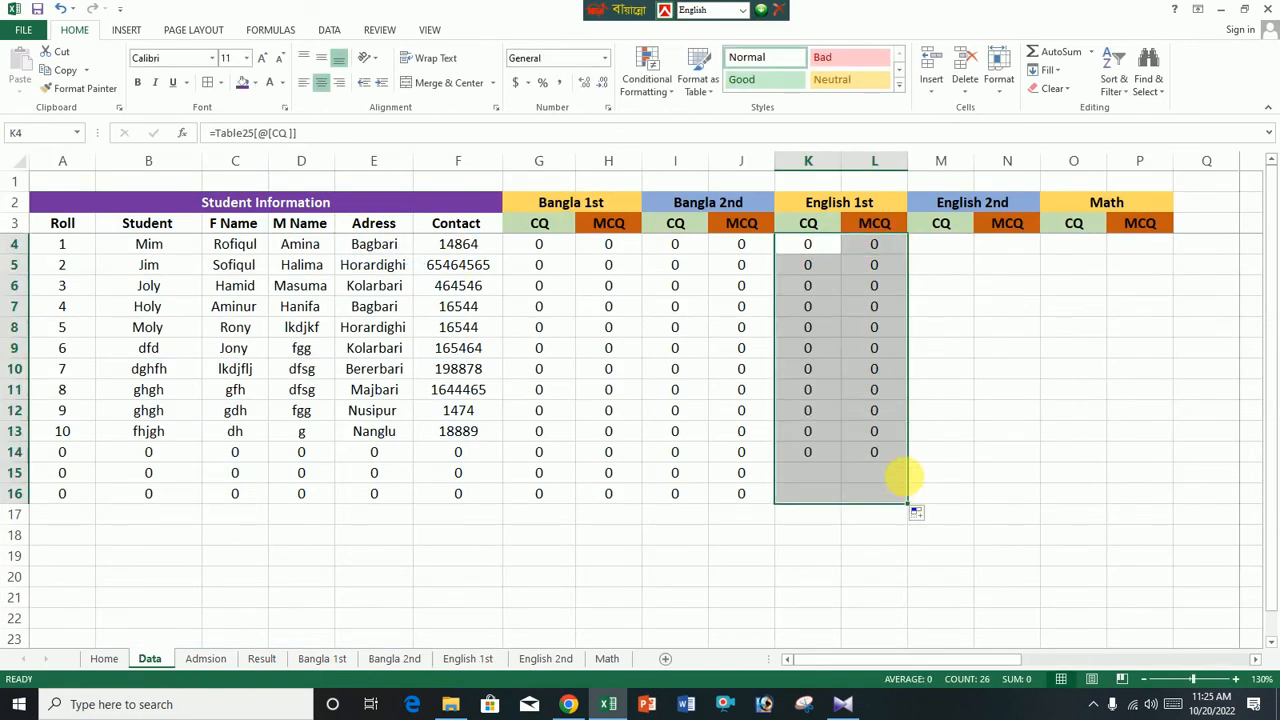
# Link M4 to the first CQ cell of the English 2nd sheet and fill the formula through N16
pyautogui.click(949, 252)
pyautogui.write('=')
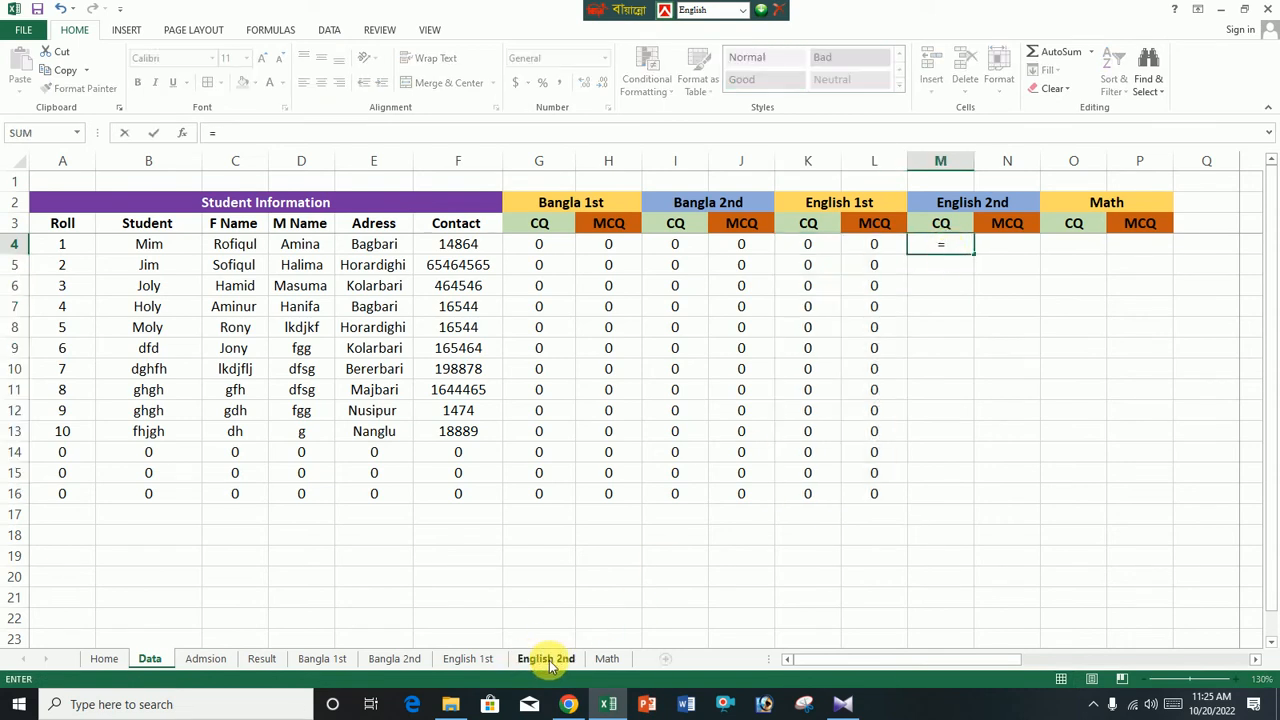
pyautogui.click(548, 660)
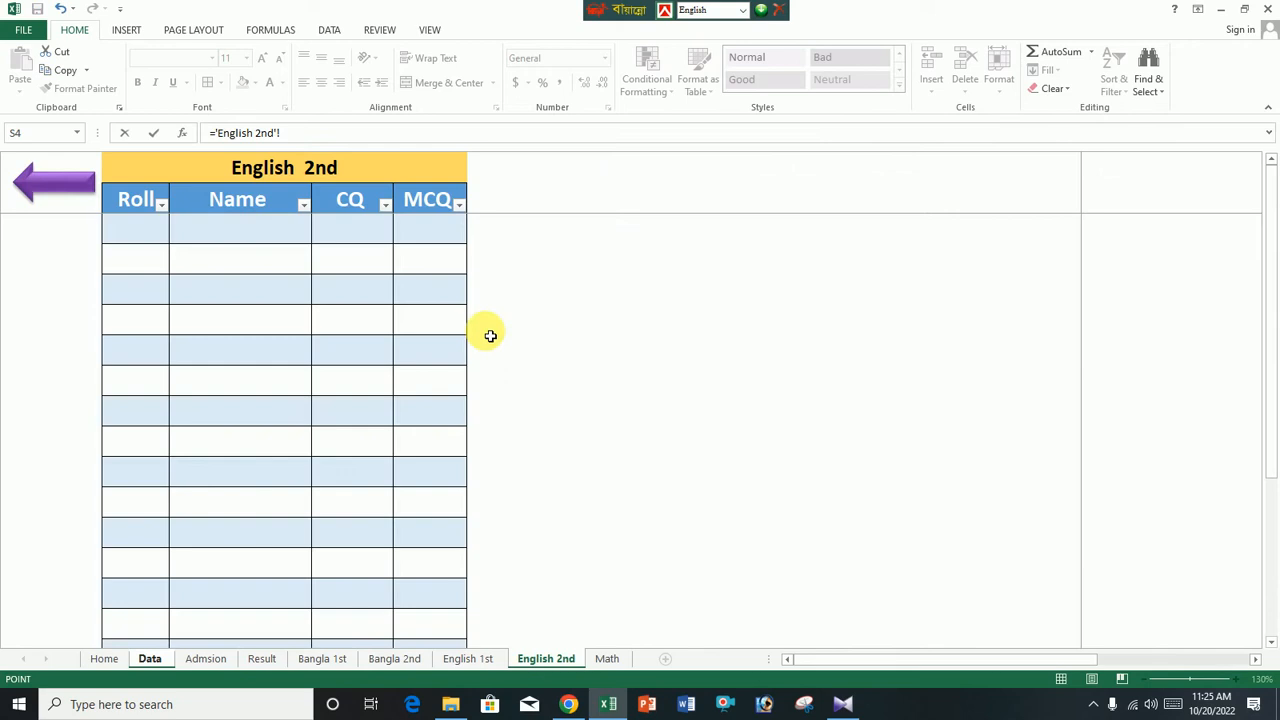
pyautogui.click(372, 236)
pyautogui.press('Return')
pyautogui.click(943, 246)
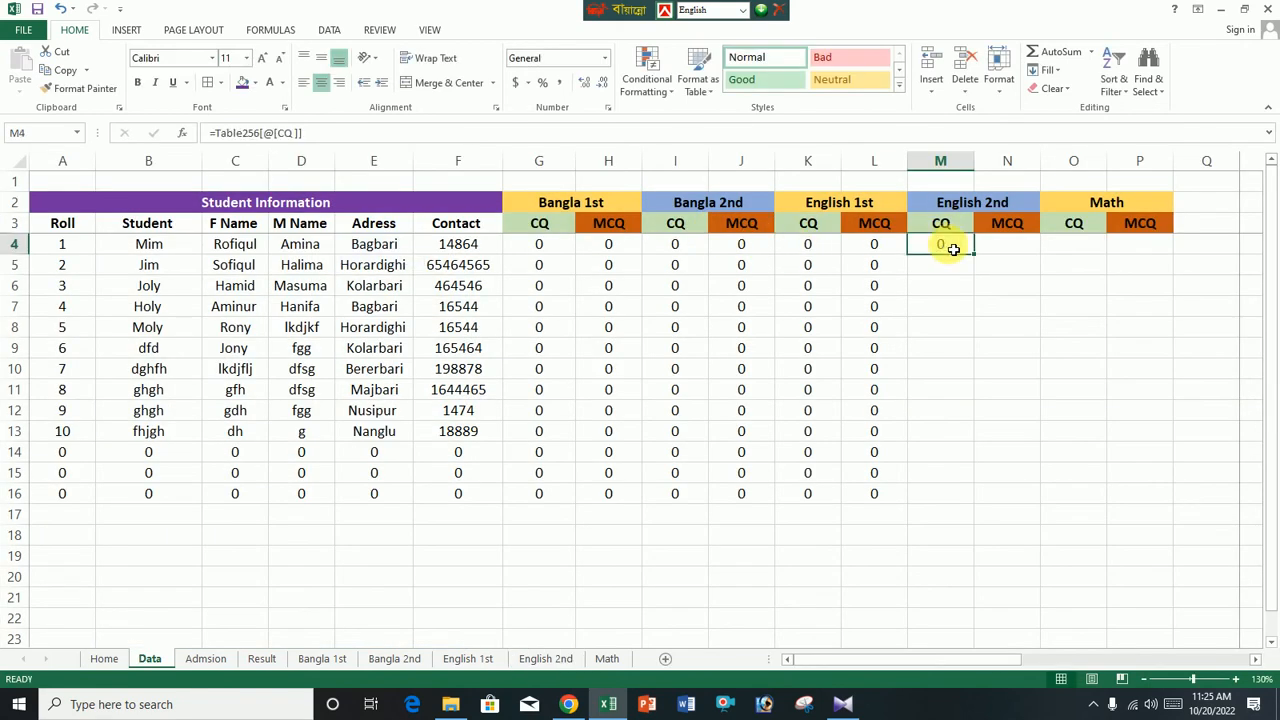
pyautogui.moveTo(974, 256); pyautogui.dragTo(990, 258)
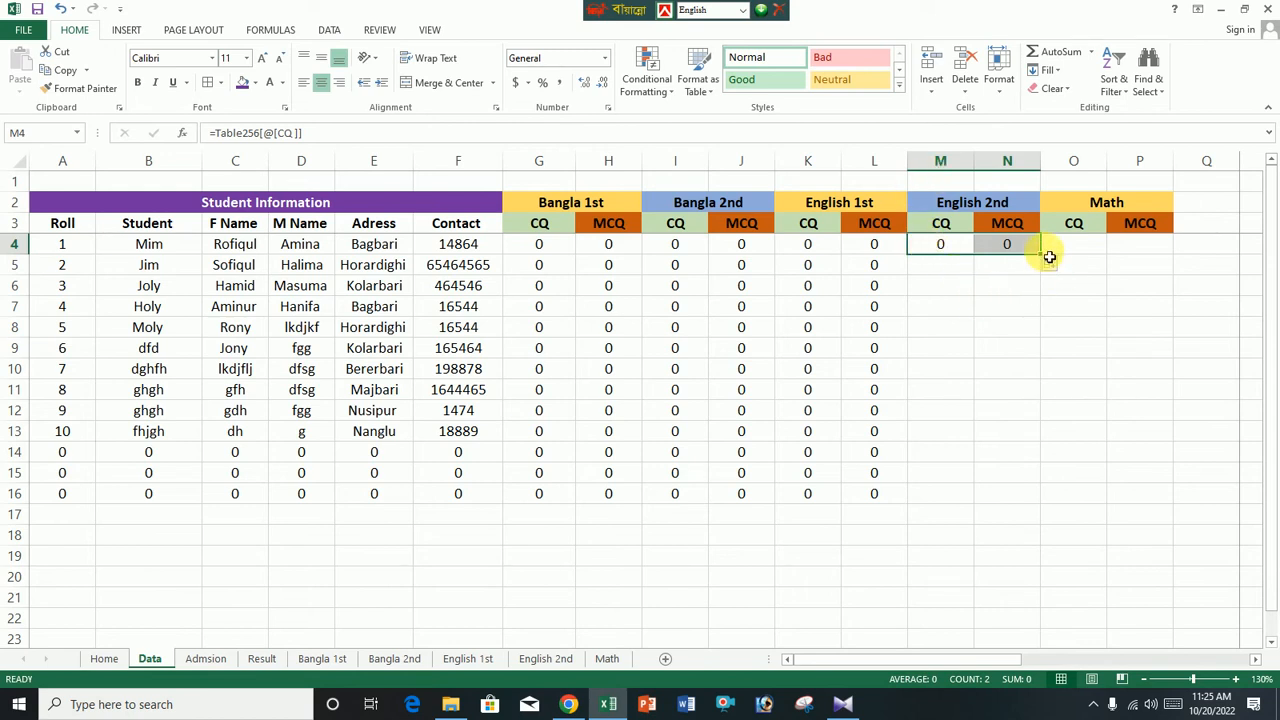
pyautogui.moveTo(1046, 260); pyautogui.dragTo(1051, 515)
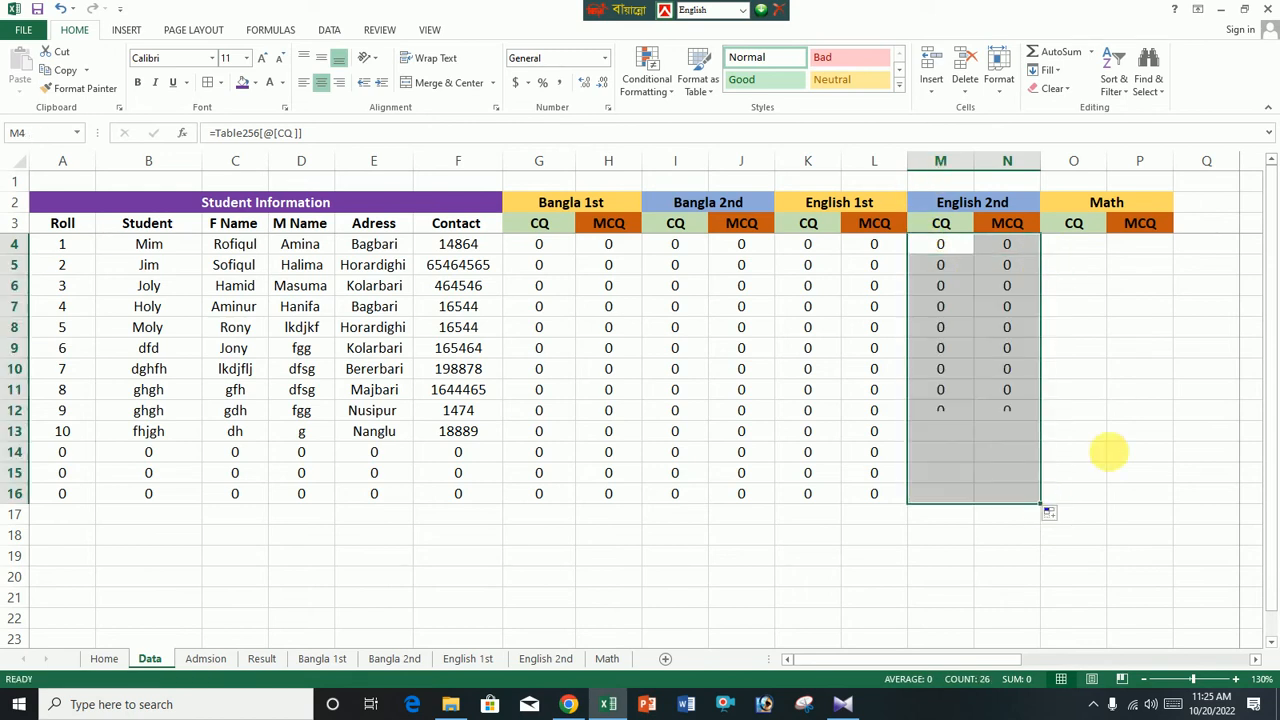
pyautogui.click(1120, 349)
# Change the subject heading in M2 to Science
pyautogui.click(977, 207)
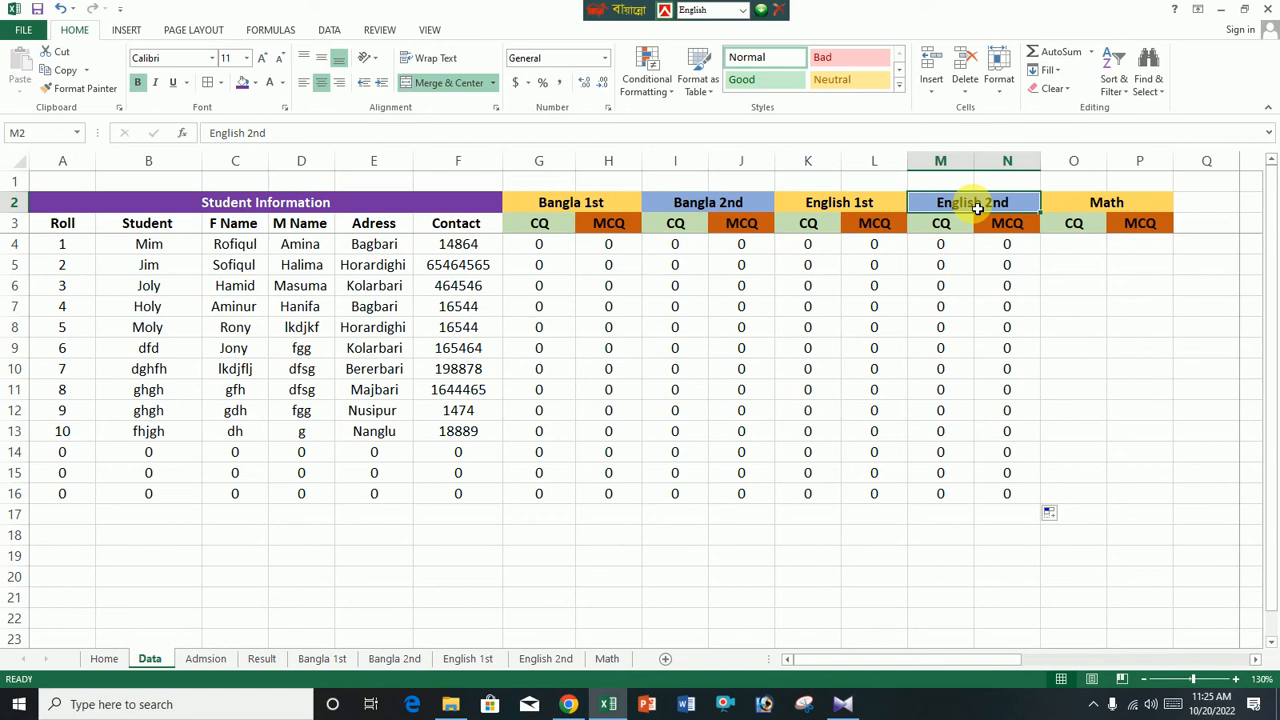
pyautogui.write('S')
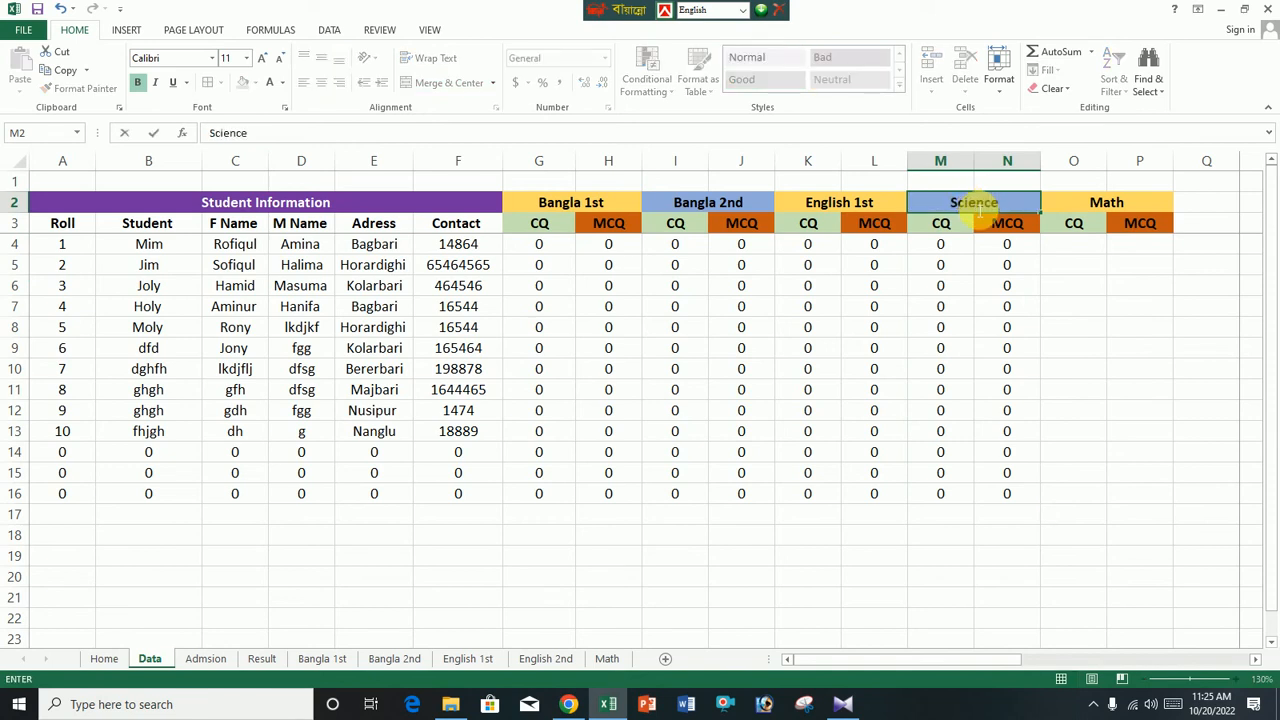
pyautogui.write('cience')
pyautogui.click(1097, 429)
# Shorten the English 1st subject heading in K2 of the Data sheet to English
pyautogui.click(896, 205)
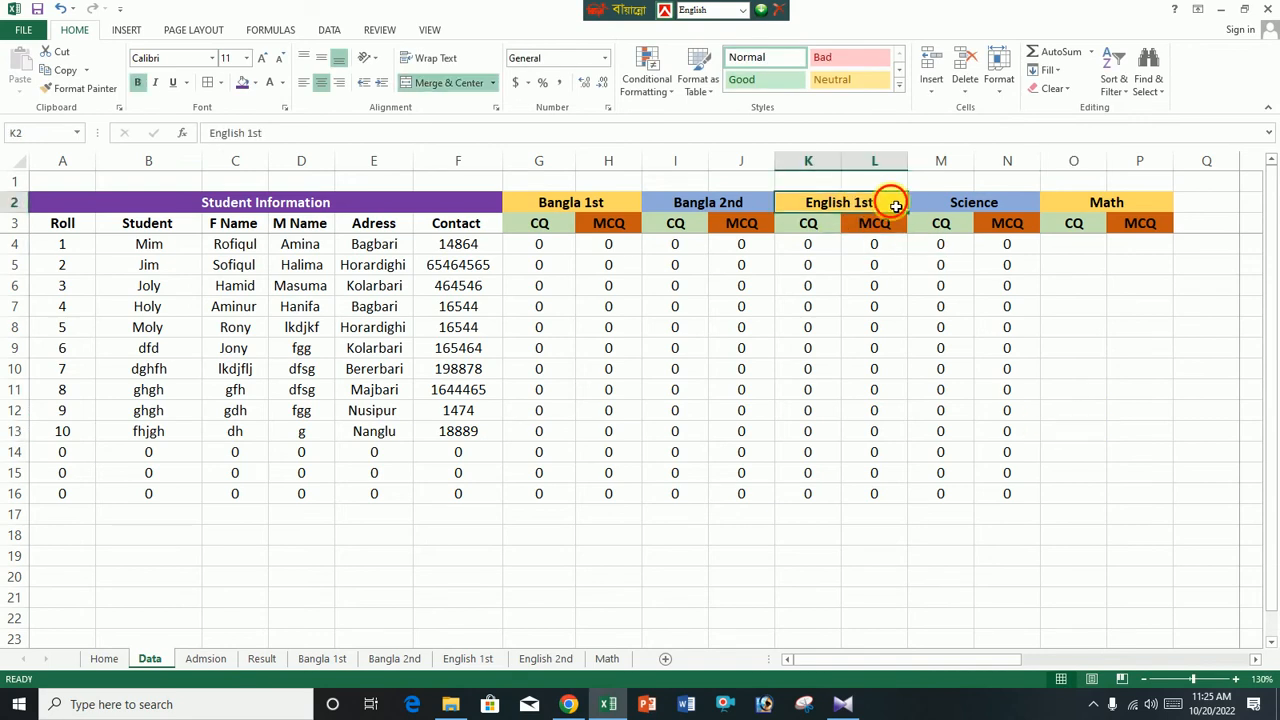
pyautogui.doubleClick(896, 205)
pyautogui.press('BackSpace')
pyautogui.press('BackSpace')
pyautogui.press('BackSpace')
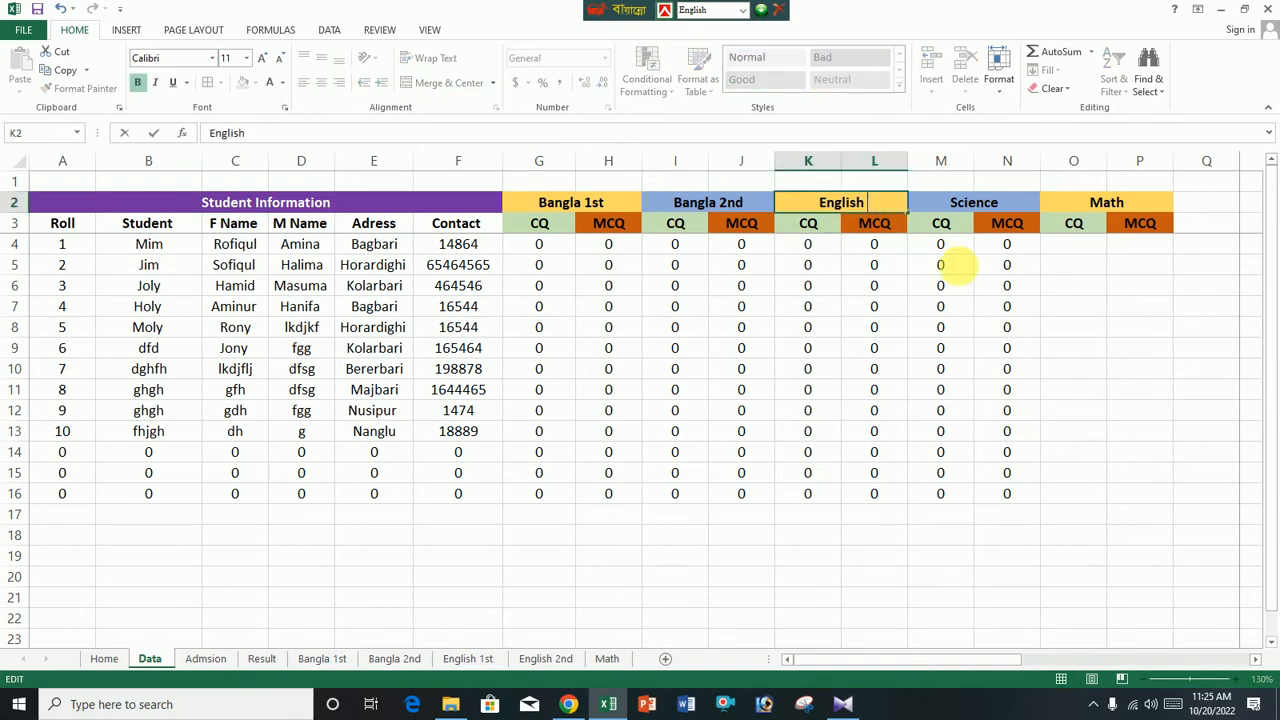
pyautogui.click(1070, 350)
# Replace the CQ and MCQ subheadings under English in K3 and L3 with 1st and 2nd
pyautogui.click(818, 231)
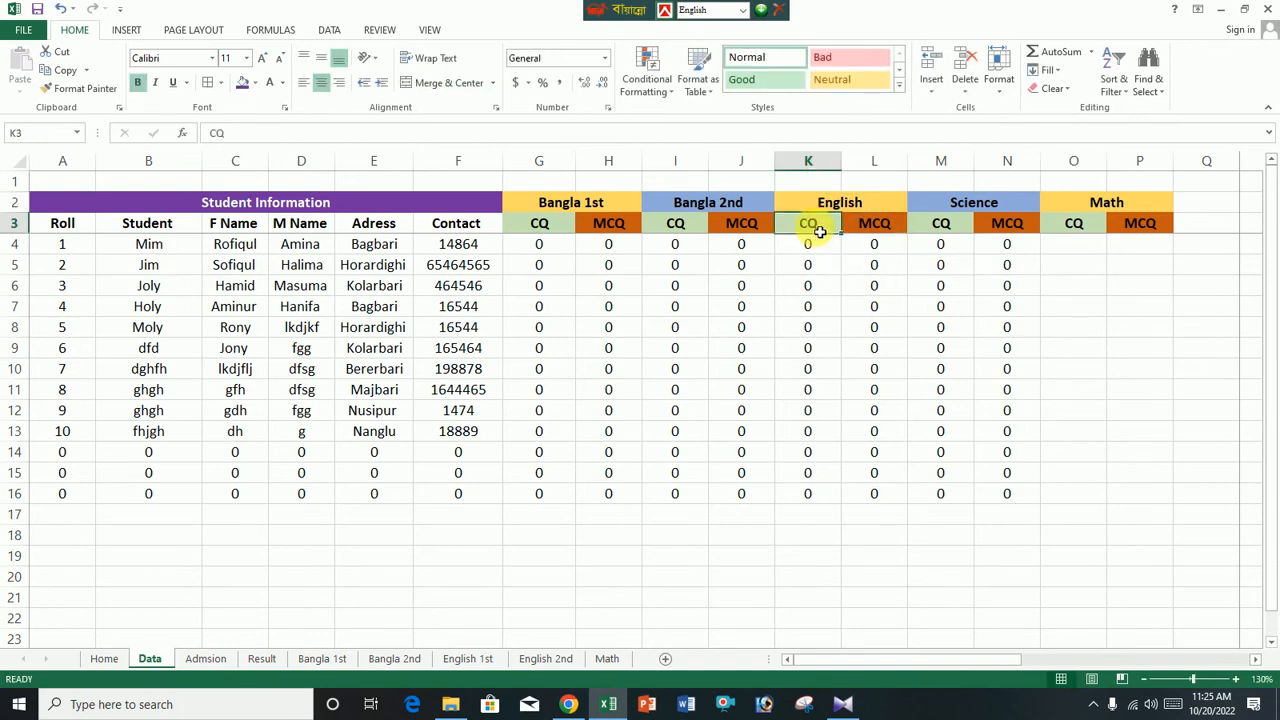
pyautogui.write('st')
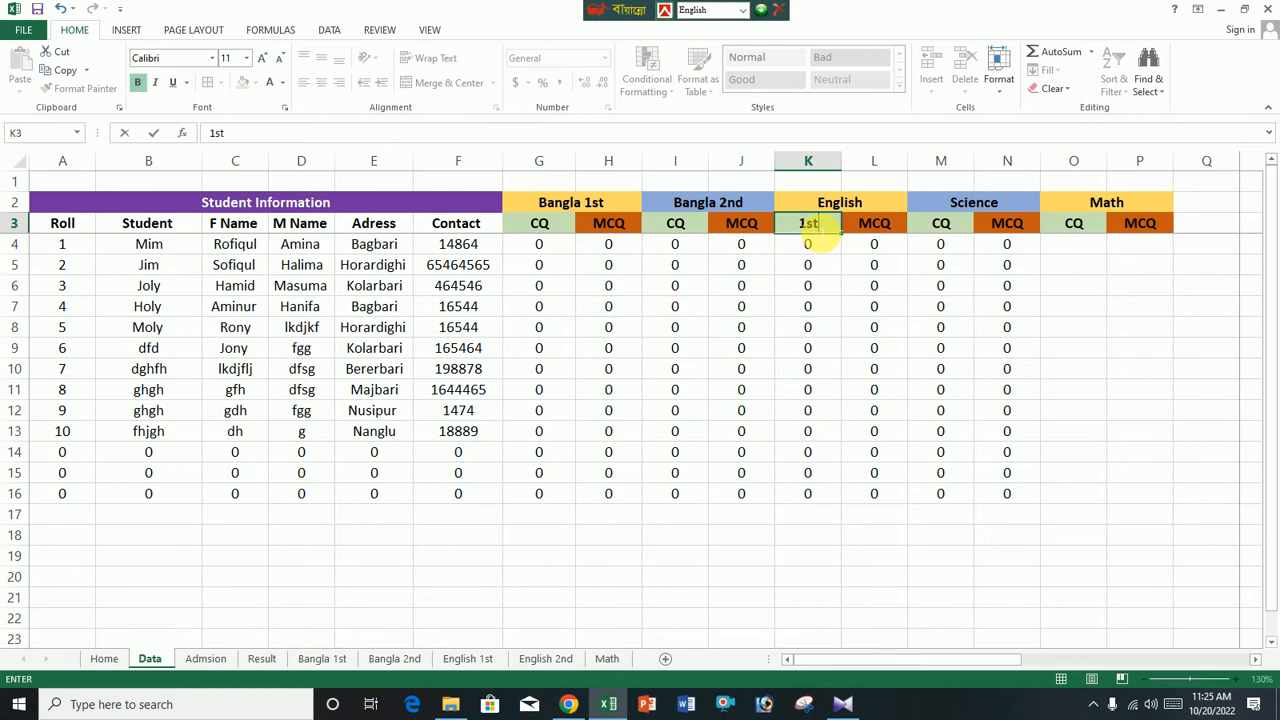
pyautogui.click(864, 226)
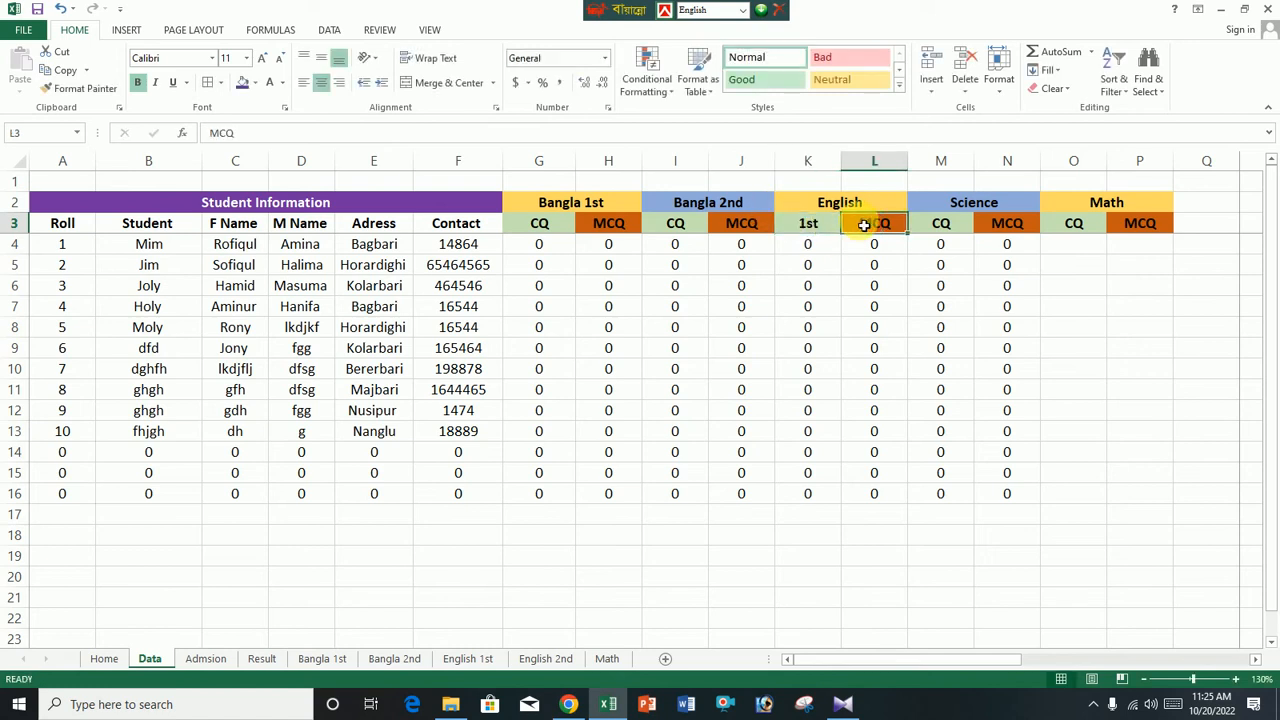
pyautogui.write('2nd')
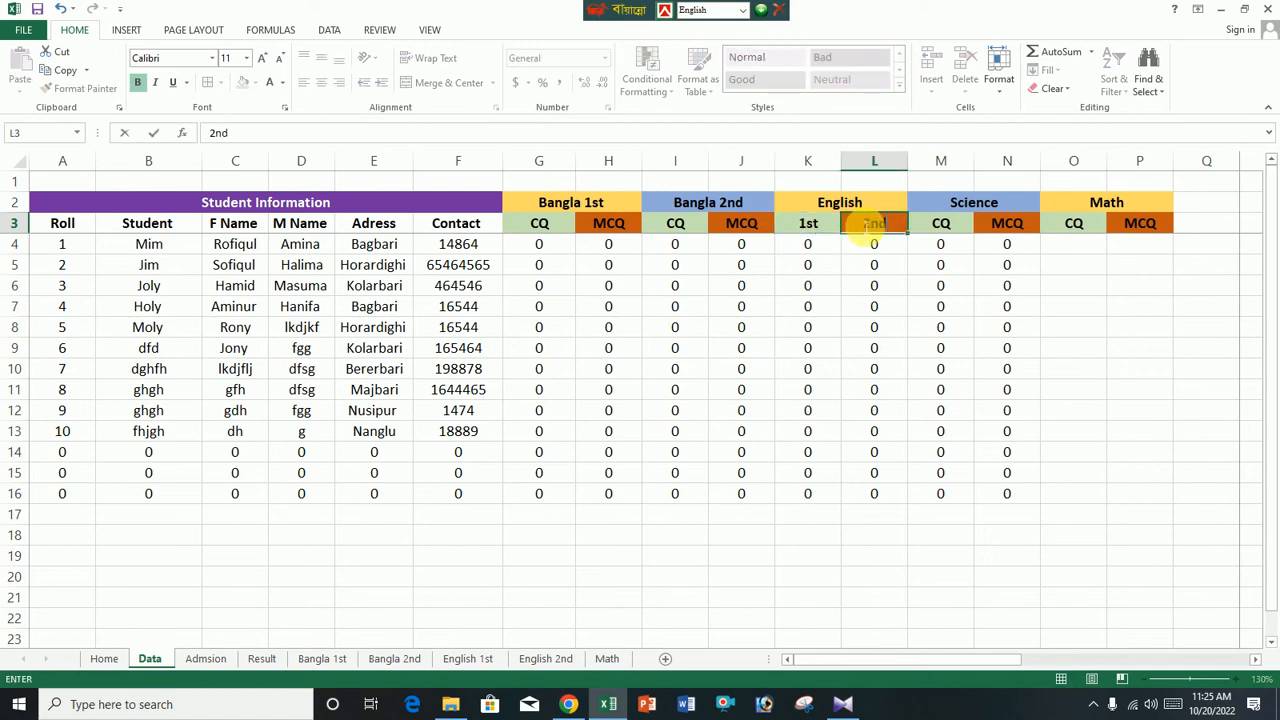
pyautogui.click(400, 660)
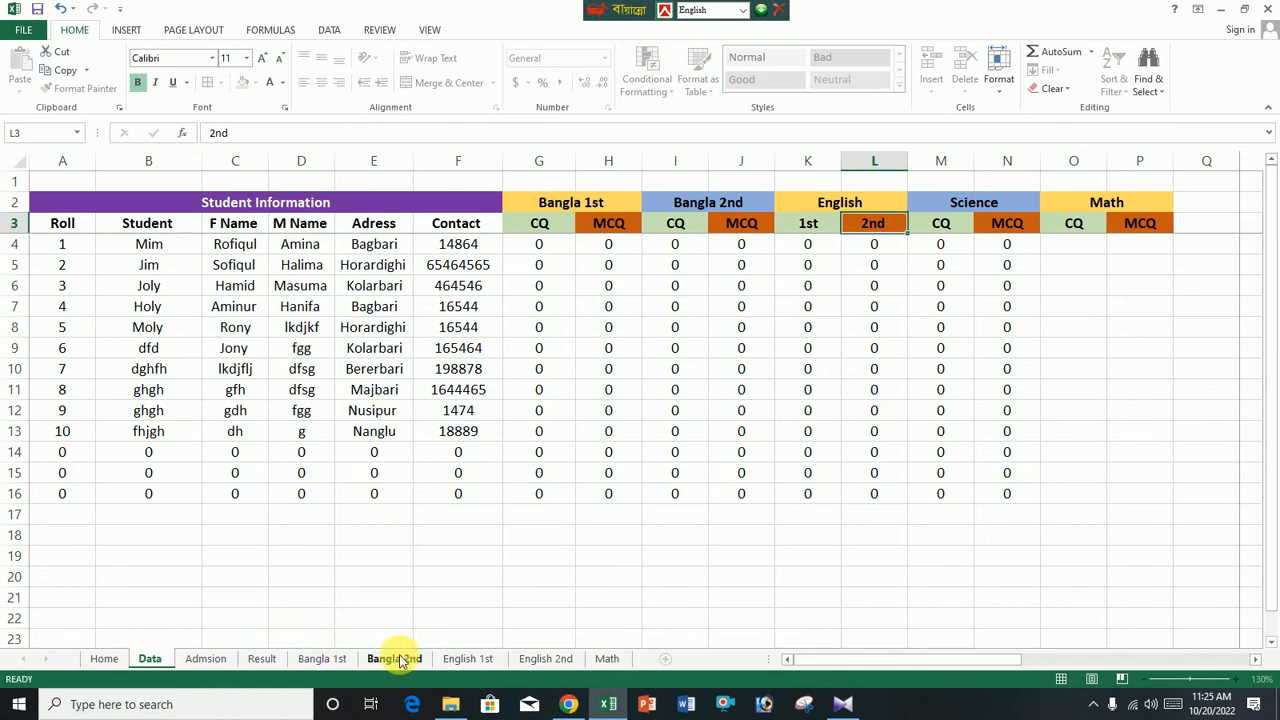
# Rename the English 2nd sheet as Science
pyautogui.click(545, 659)
pyautogui.rightClick(548, 659)
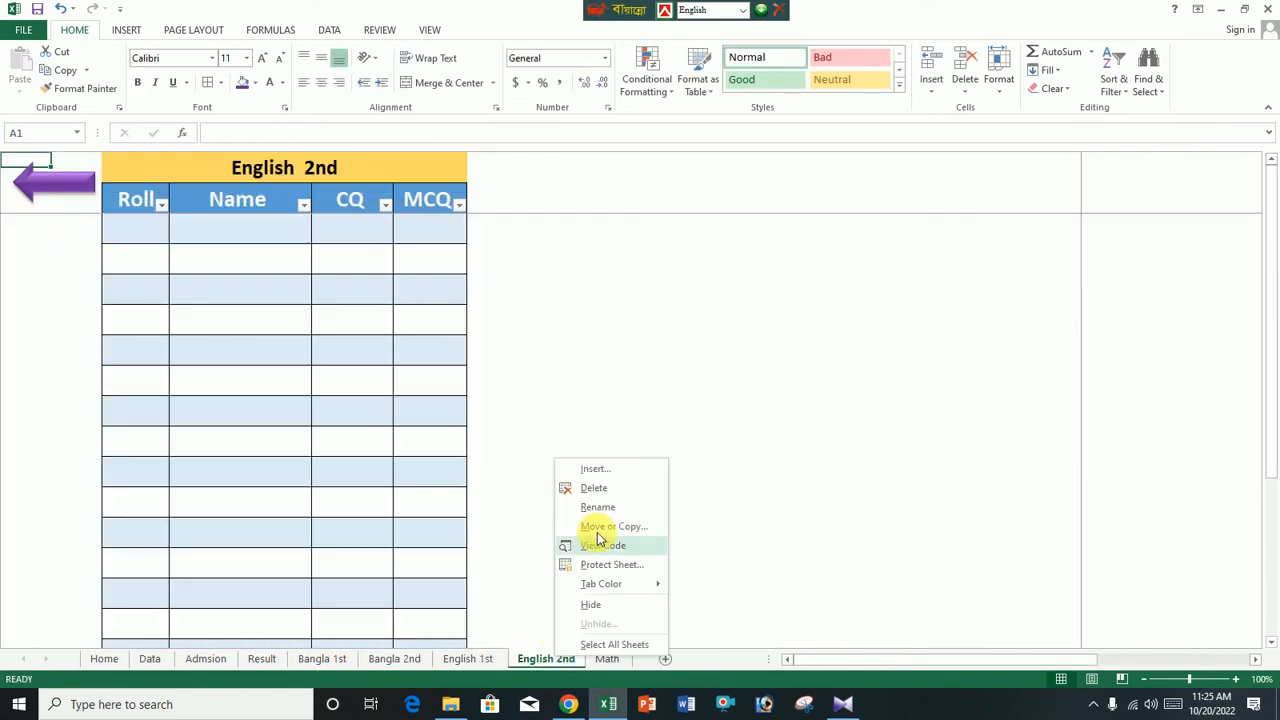
pyautogui.click(598, 507)
pyautogui.write('Sci')
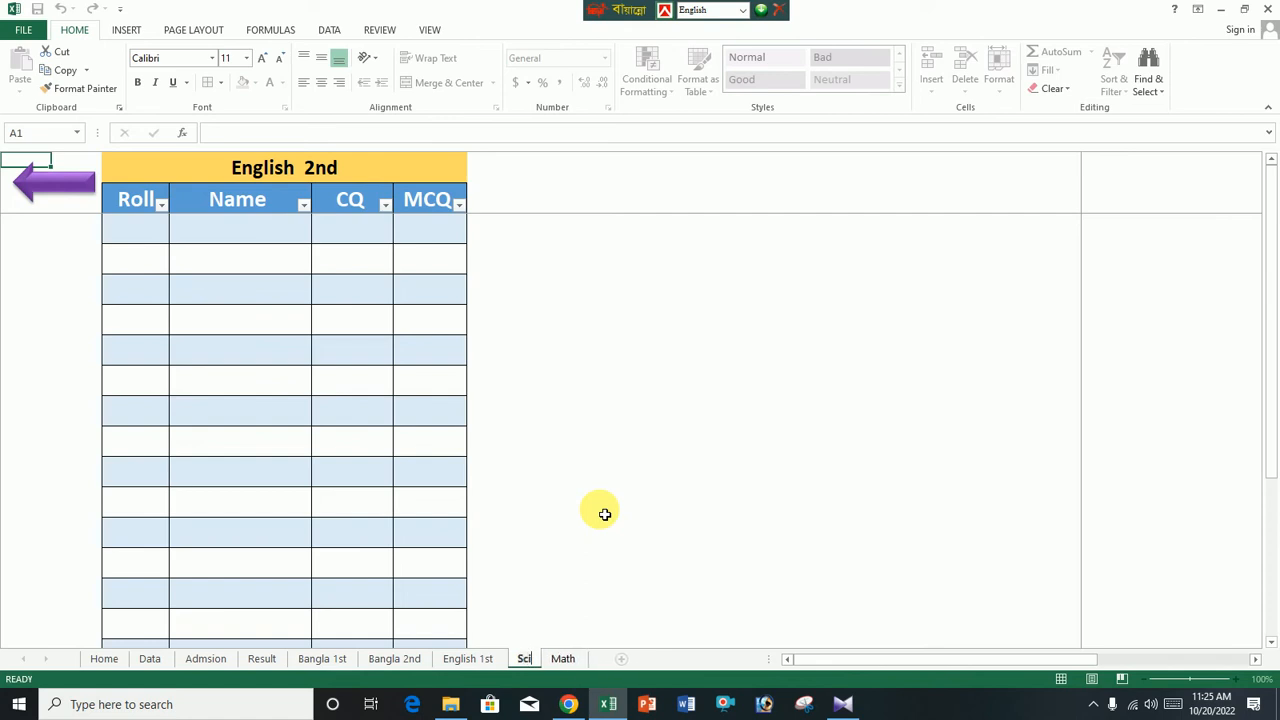
pyautogui.write('ence')
pyautogui.click(640, 530)
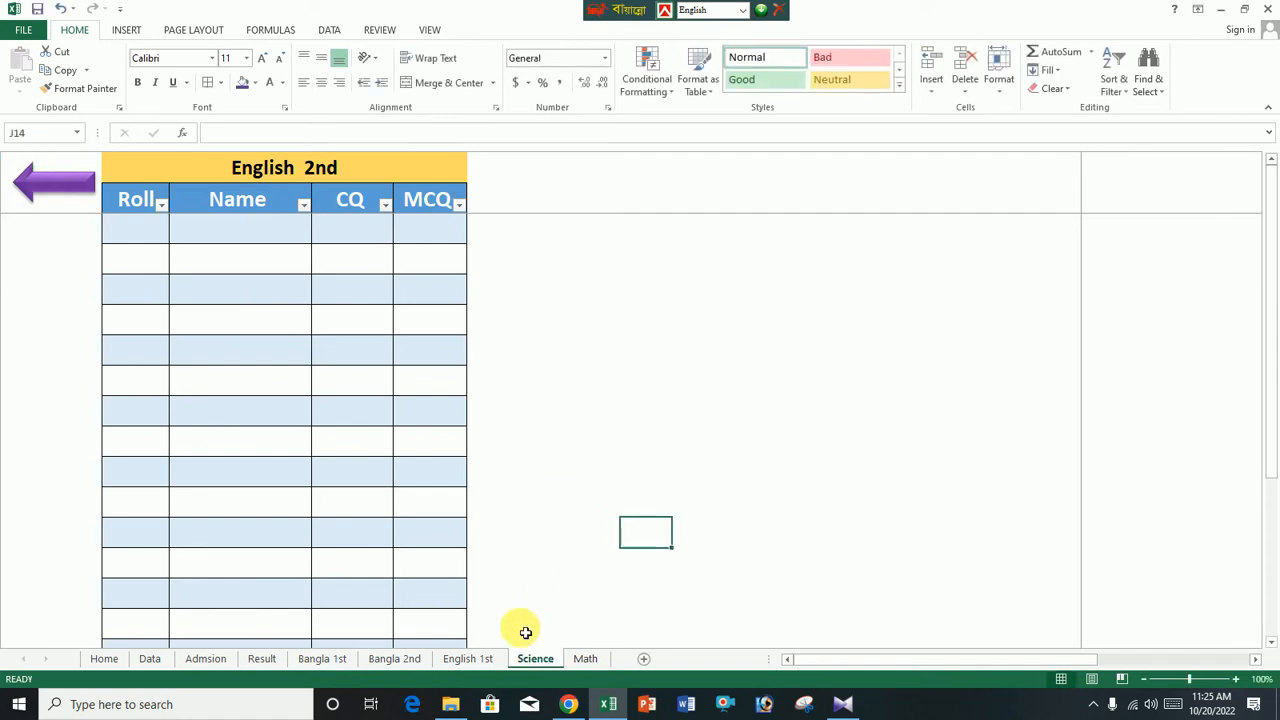
# Change the table title in C1 of the Science sheet to Science
pyautogui.click(320, 168)
pyautogui.write('S')
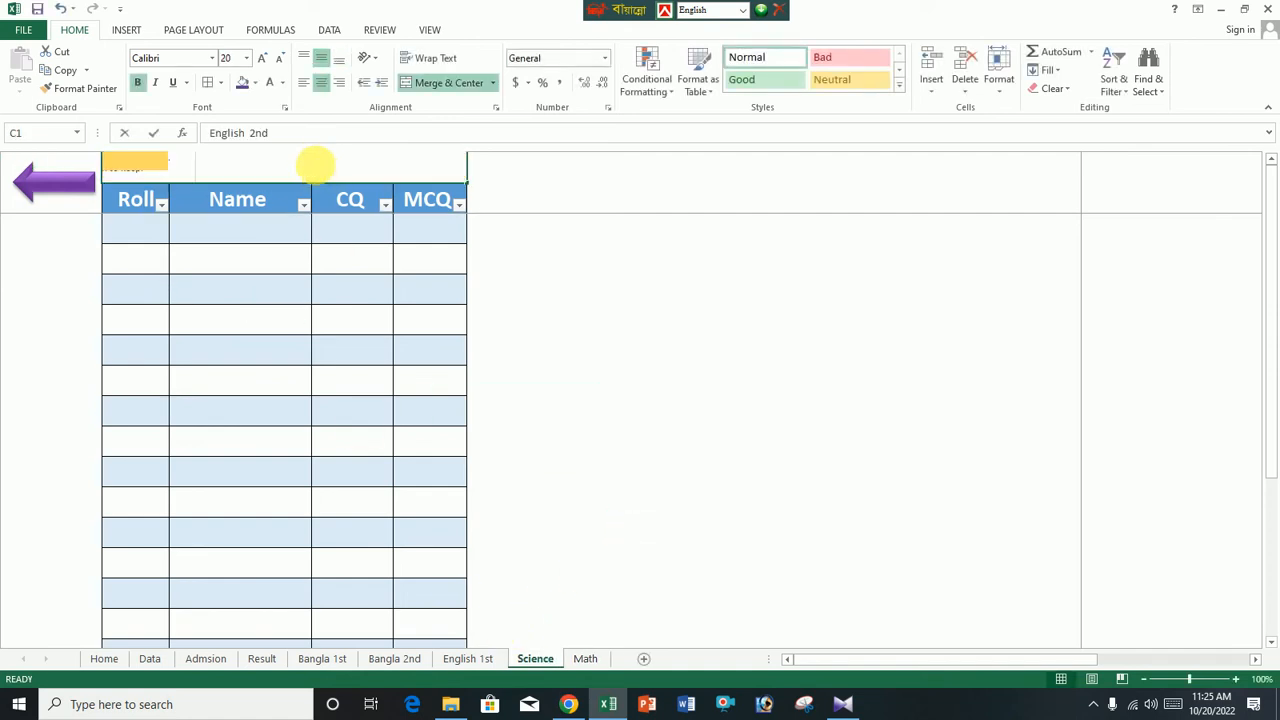
pyautogui.write('cience')
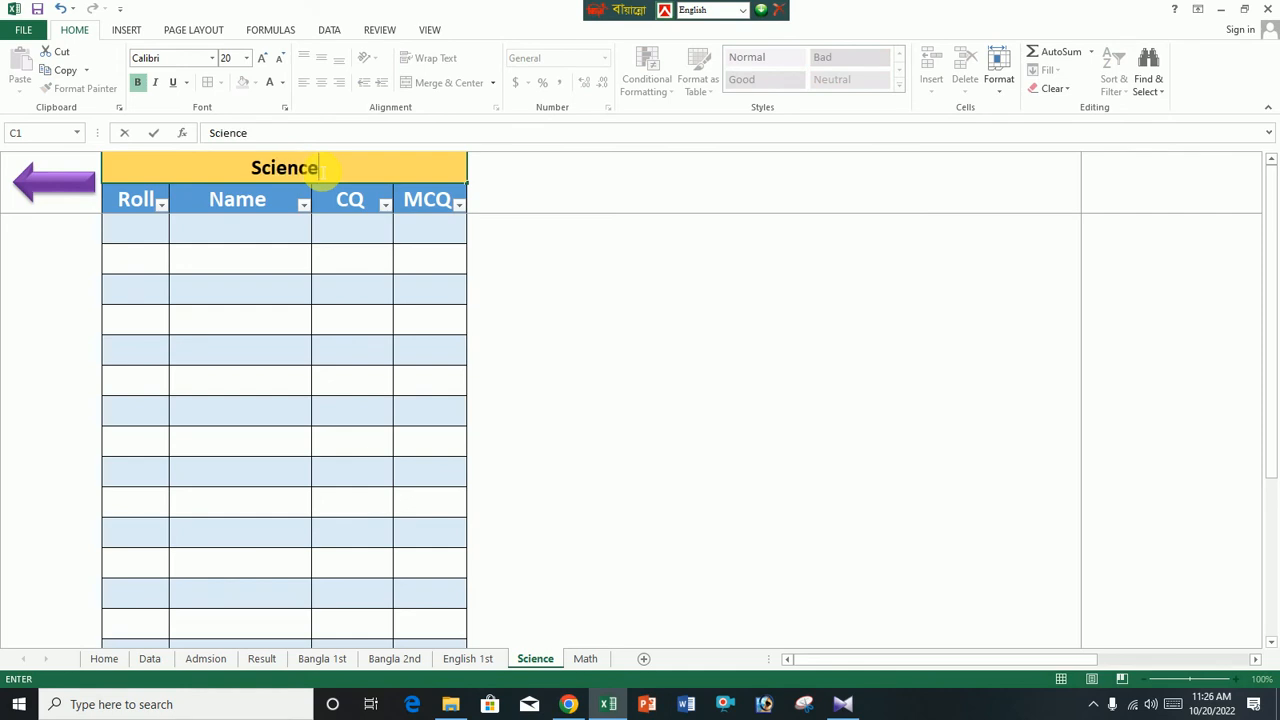
pyautogui.click(492, 440)
# Rename the English 1st sheet as English
pyautogui.click(468, 660)
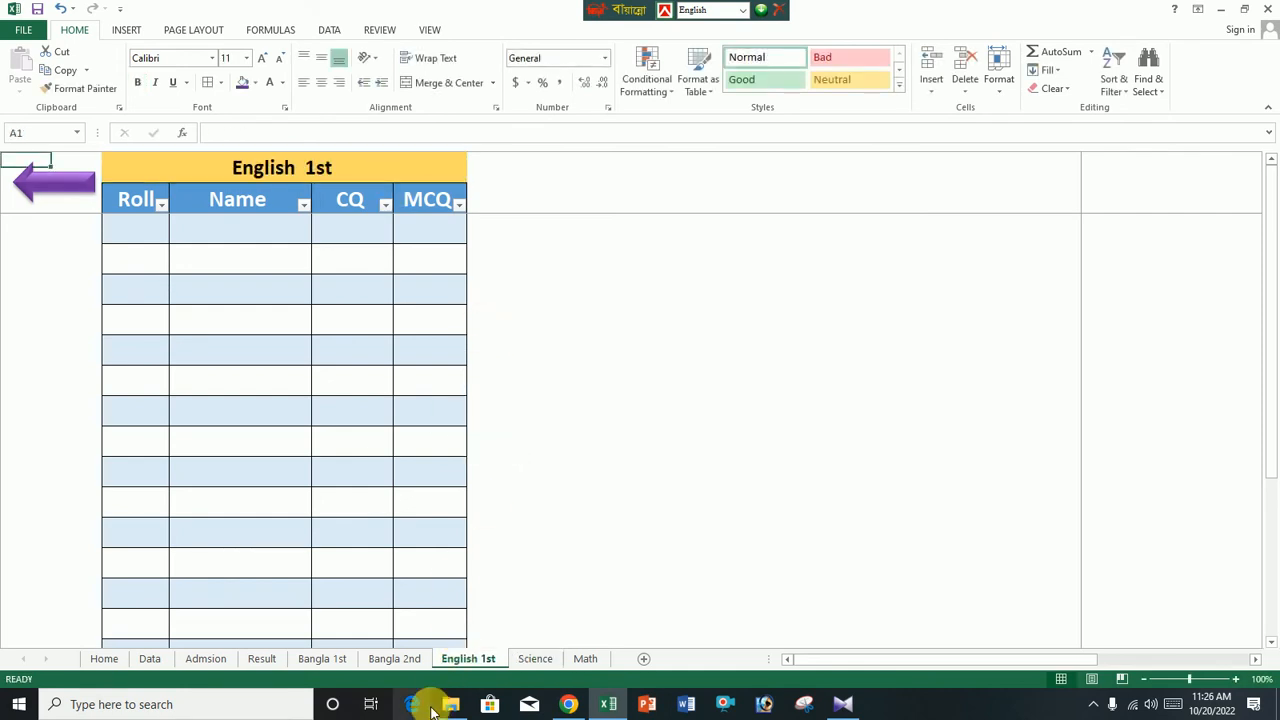
pyautogui.rightClick(468, 662)
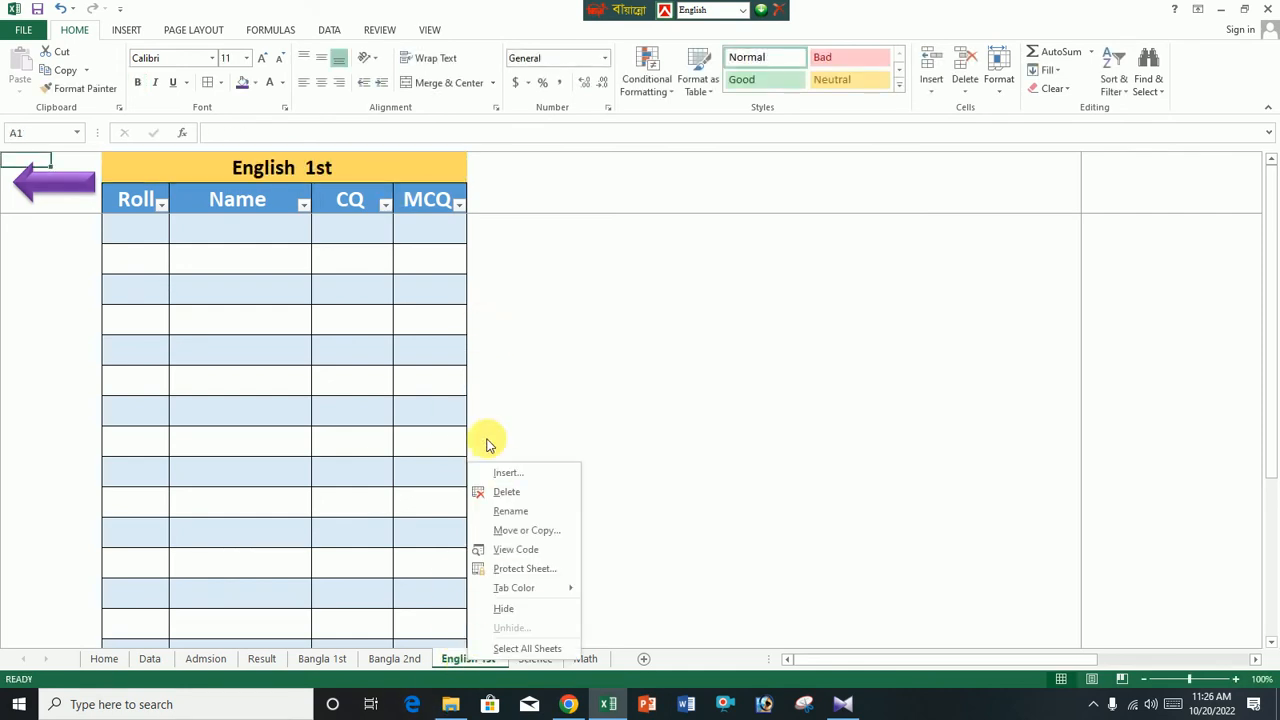
pyautogui.click(510, 512)
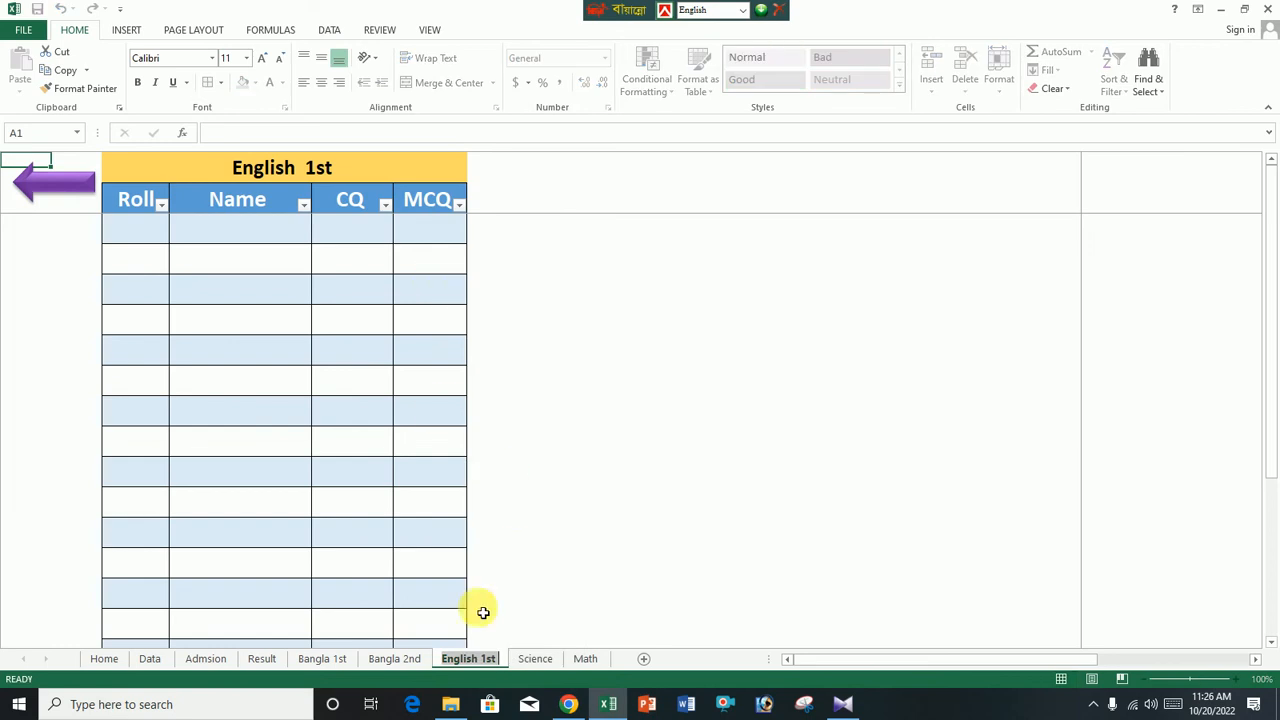
pyautogui.click(502, 660)
pyautogui.press('BackSpace')
pyautogui.press('BackSpace')
pyautogui.press('BackSpace')
pyautogui.press('BackSpace')
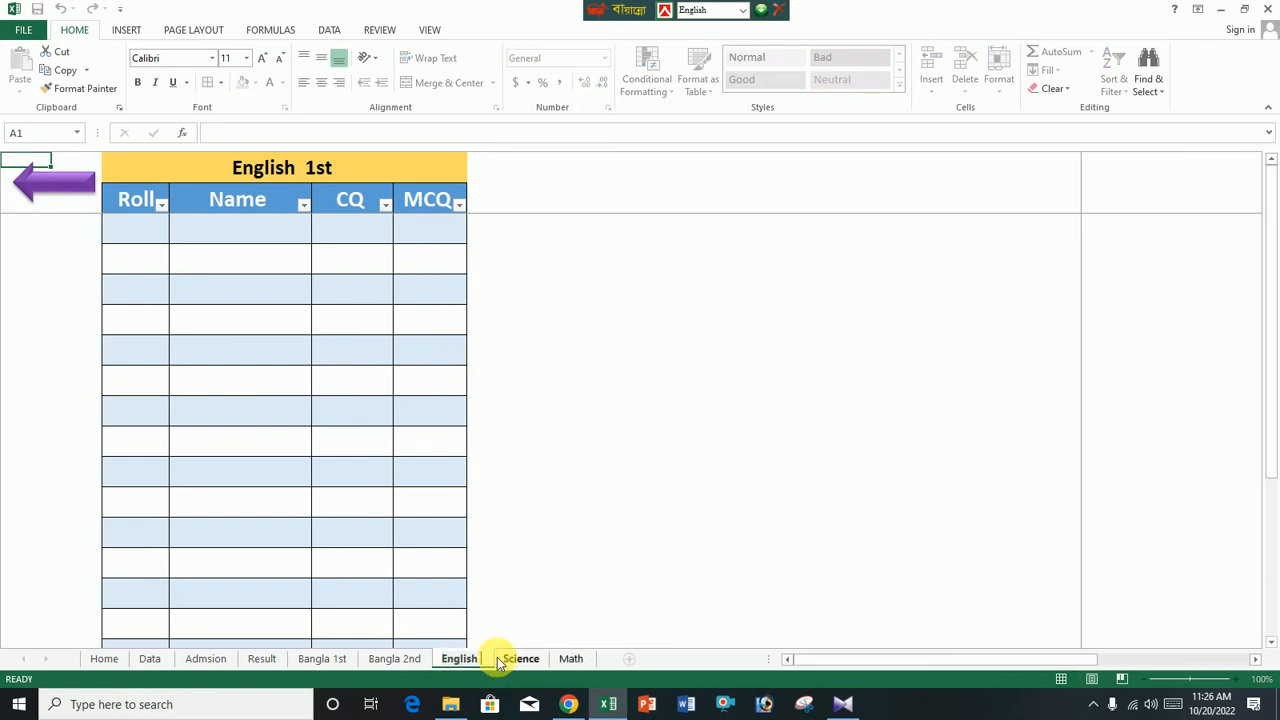
pyautogui.click(548, 565)
# Shorten the table title in C1 of the English sheet to English
pyautogui.doubleClick(343, 172)
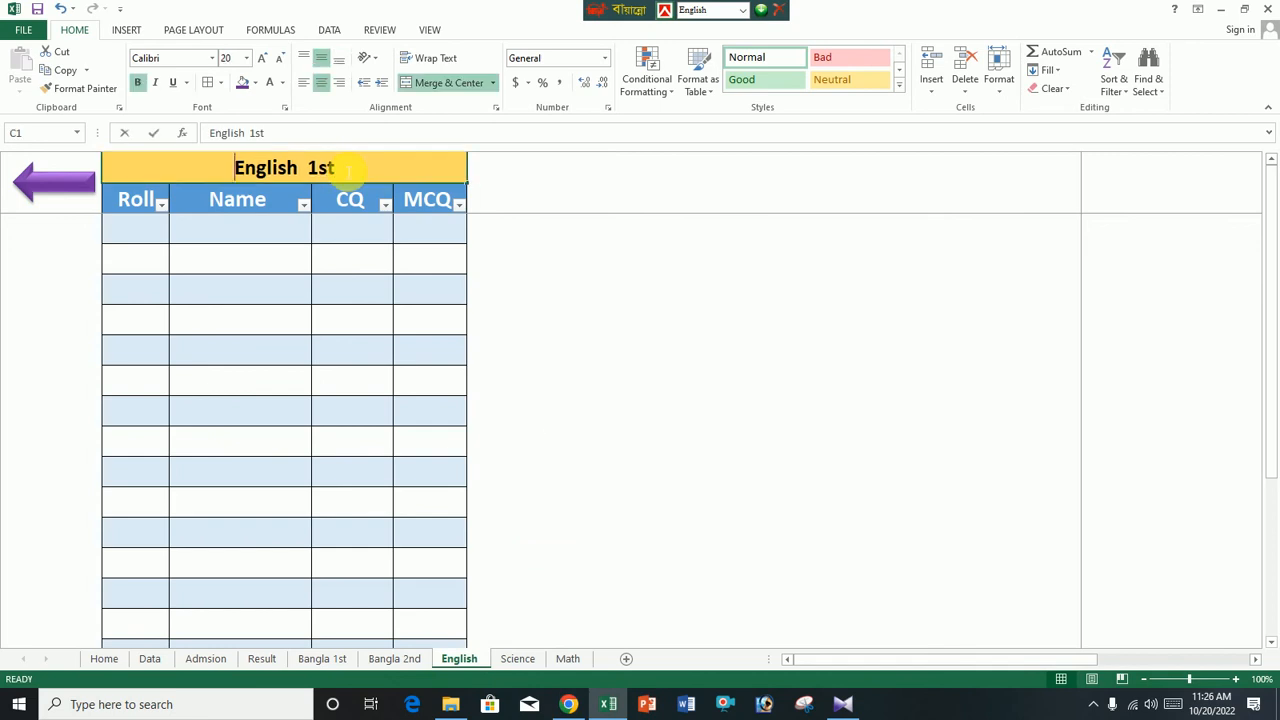
pyautogui.press('BackSpace')
pyautogui.press('BackSpace')
pyautogui.press('BackSpace')
pyautogui.press('BackSpace')
# Change the English table's CQ and MCQ column headers to 1st and 2nd
pyautogui.click(366, 201)
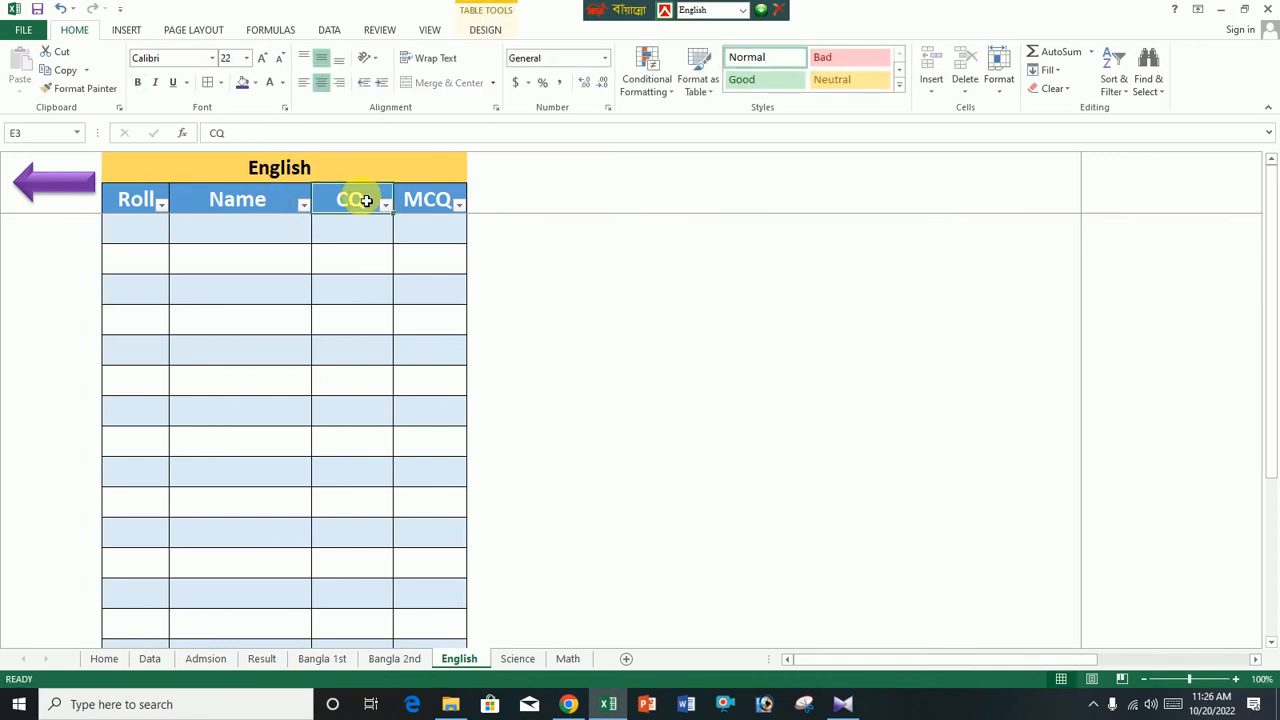
pyautogui.doubleClick(366, 201)
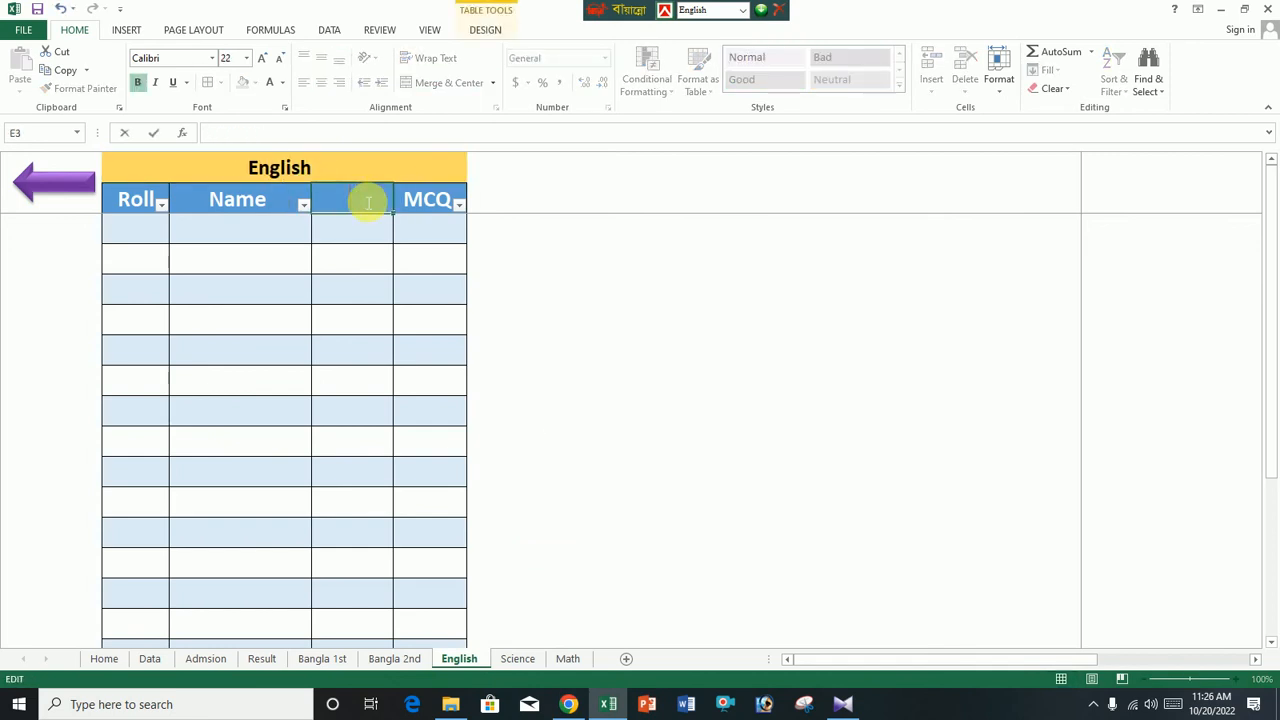
pyautogui.write('1st')
pyautogui.click(429, 199)
pyautogui.write('2')
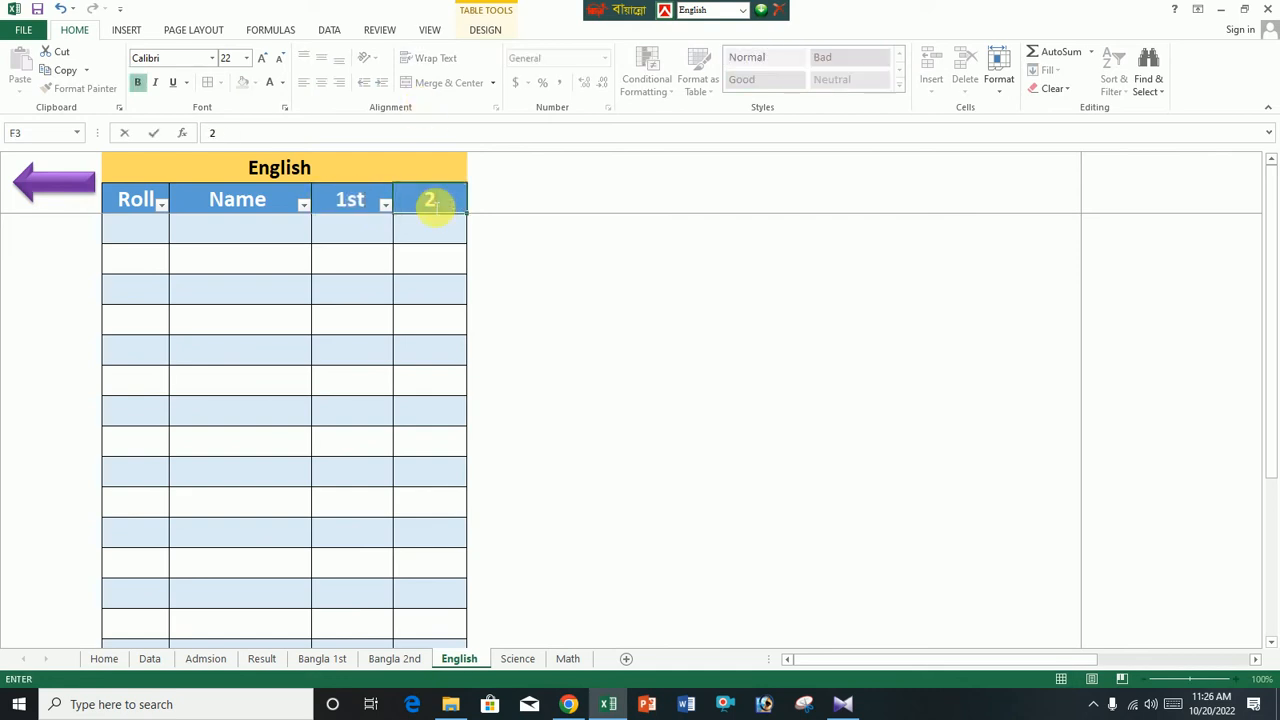
pyautogui.write('nd')
pyautogui.click(644, 378)
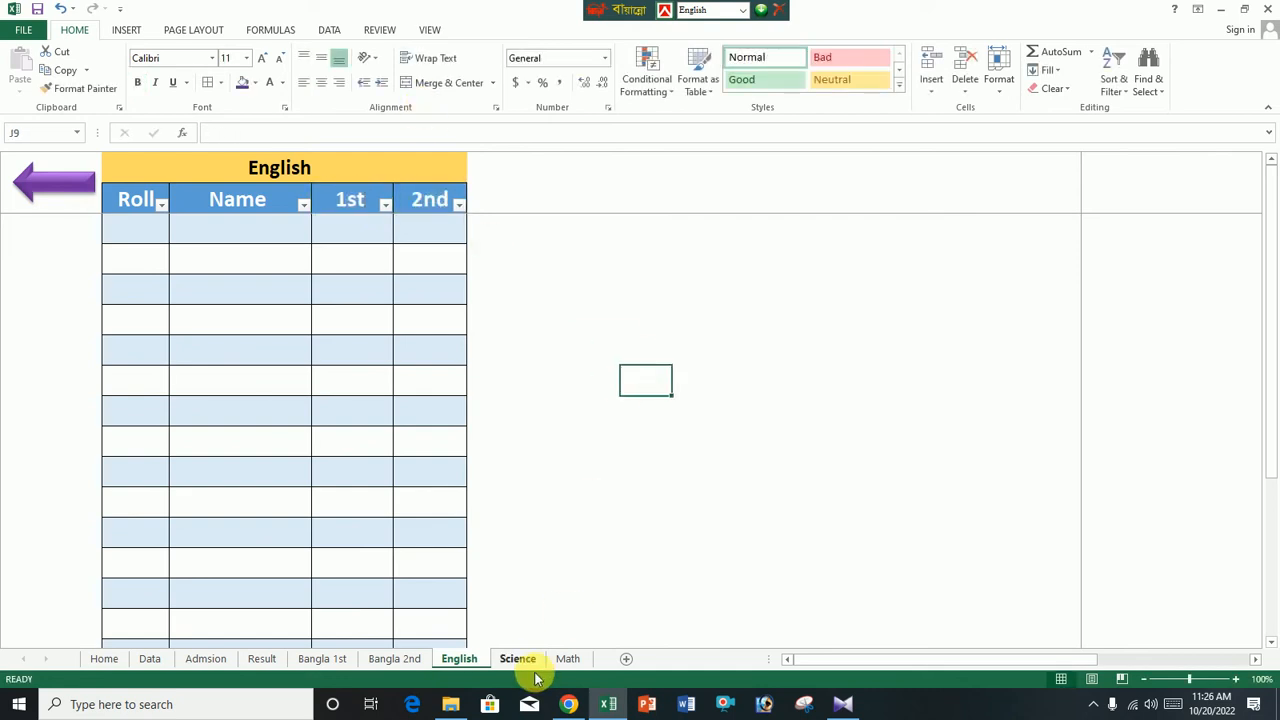
# On the Data sheet, link O4 to the first CQ cell of the Math sheet and fill the formula through P16
pyautogui.click(155, 660)
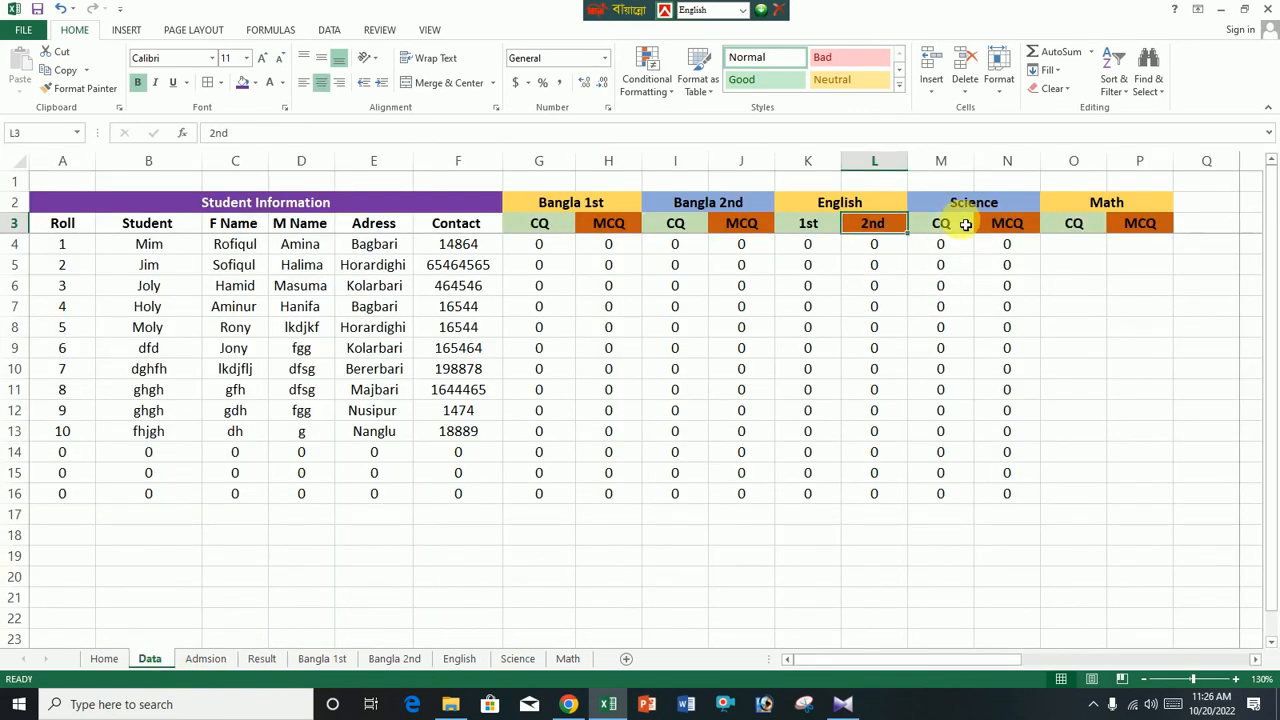
pyautogui.click(1100, 203)
pyautogui.click(1082, 246)
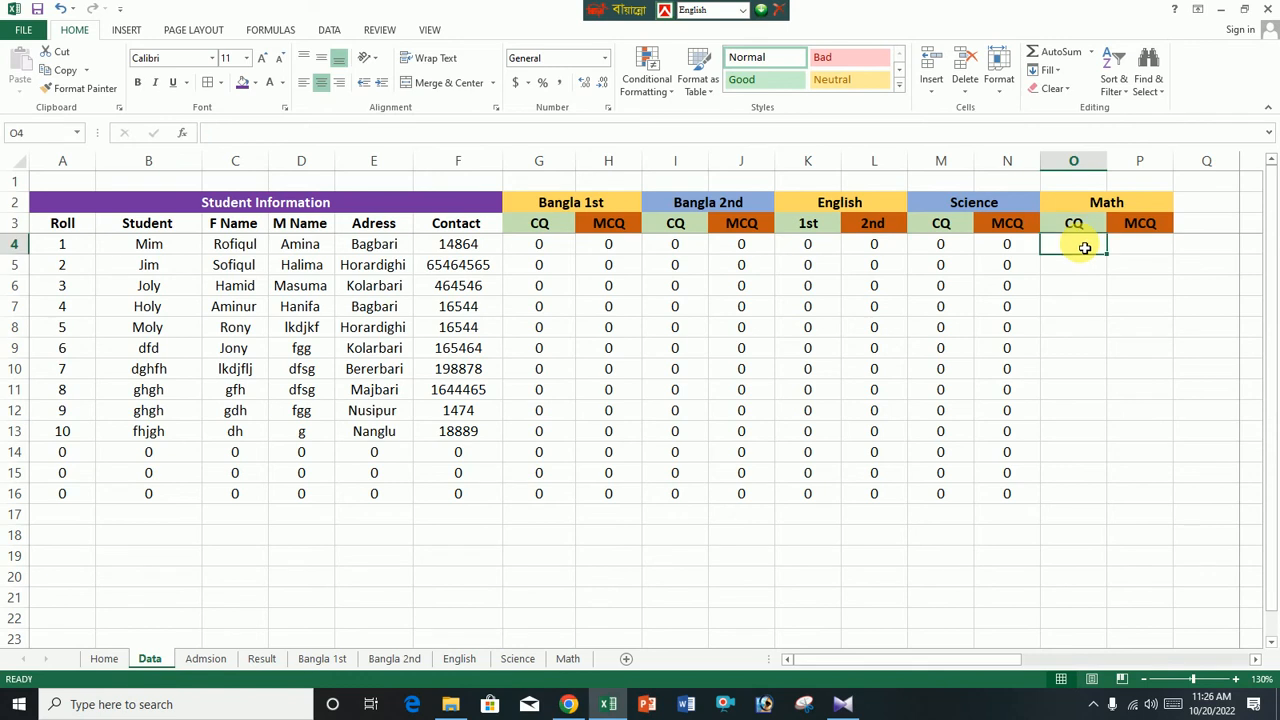
pyautogui.write('=')
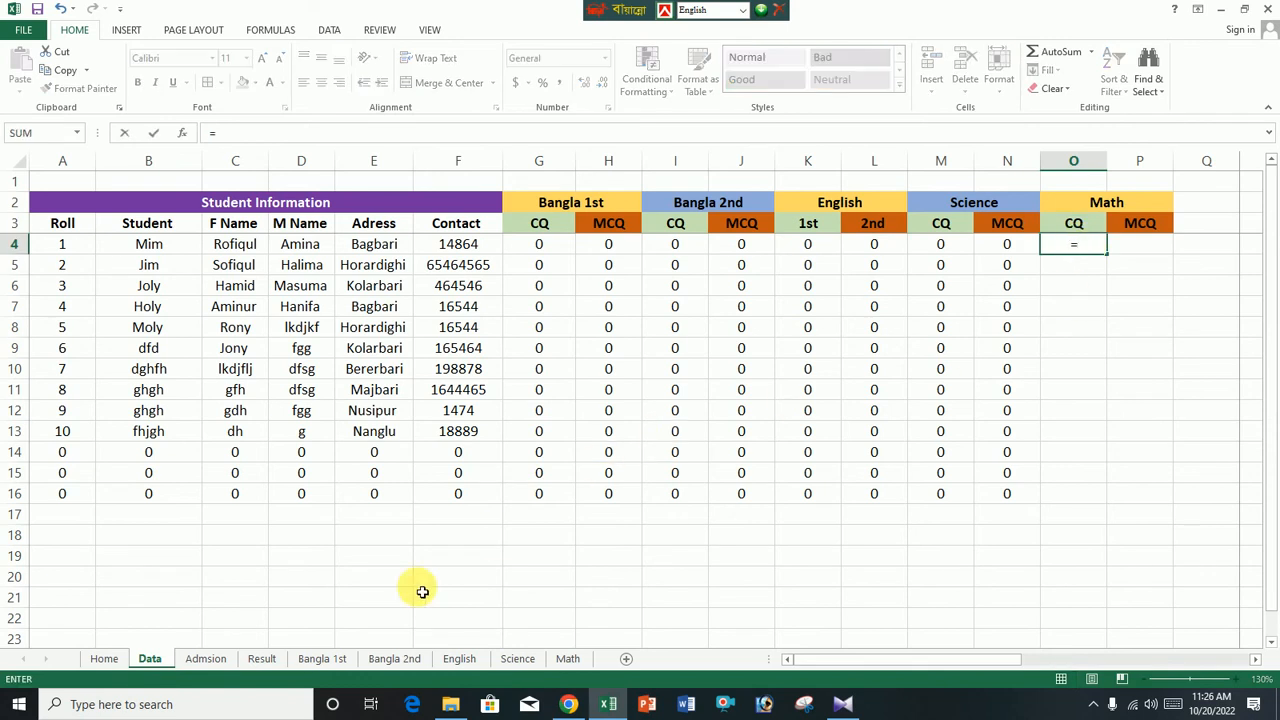
pyautogui.click(567, 658)
pyautogui.click(380, 232)
pyautogui.press('Return')
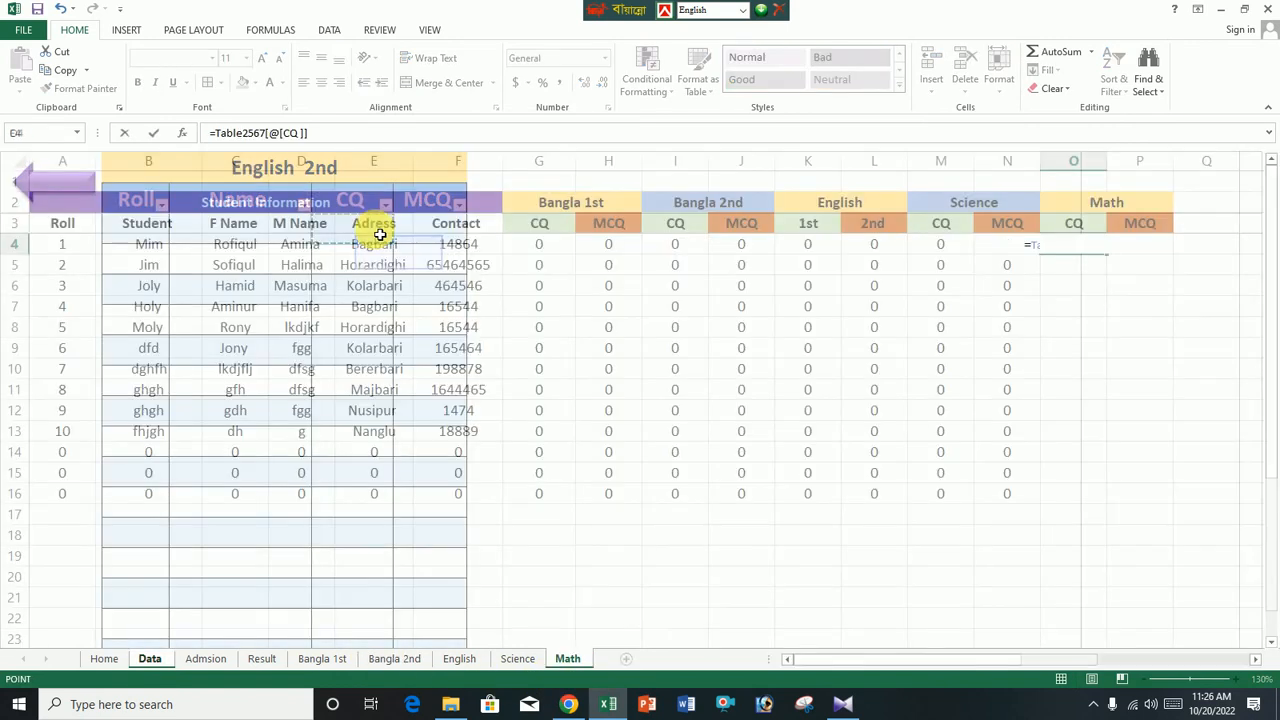
pyautogui.click(1085, 243)
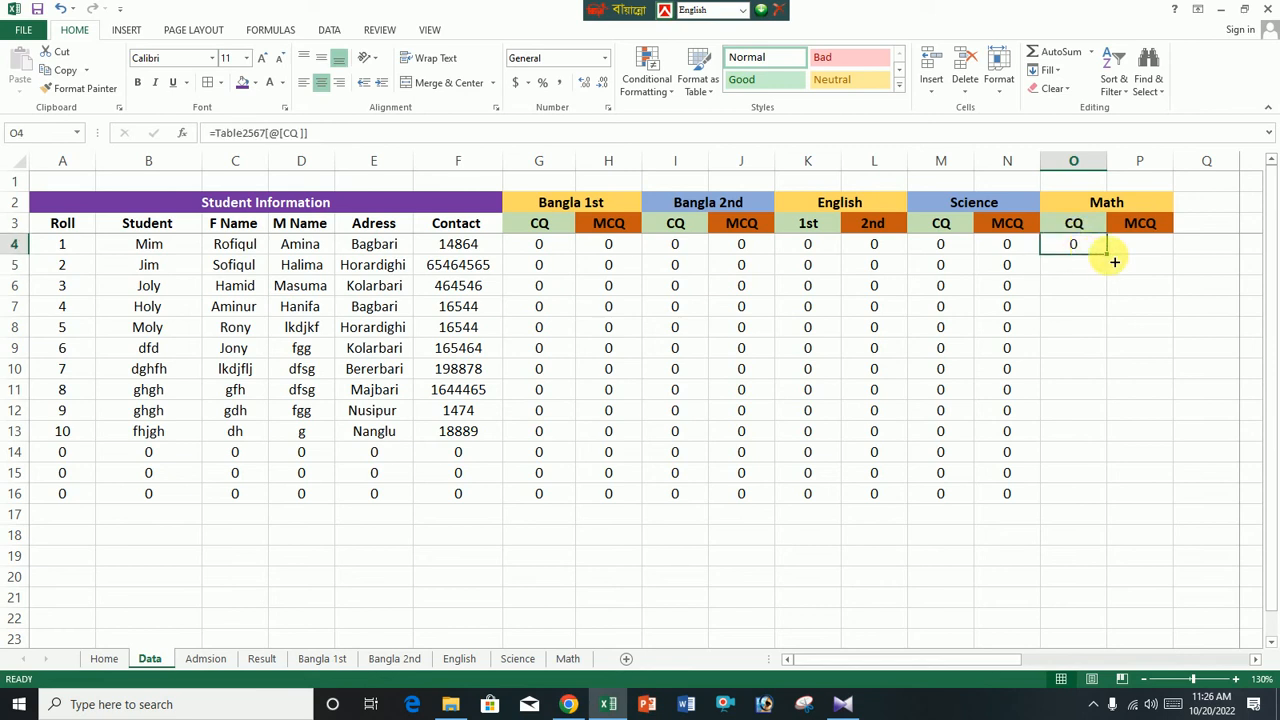
pyautogui.moveTo(1114, 262); pyautogui.dragTo(1180, 490)
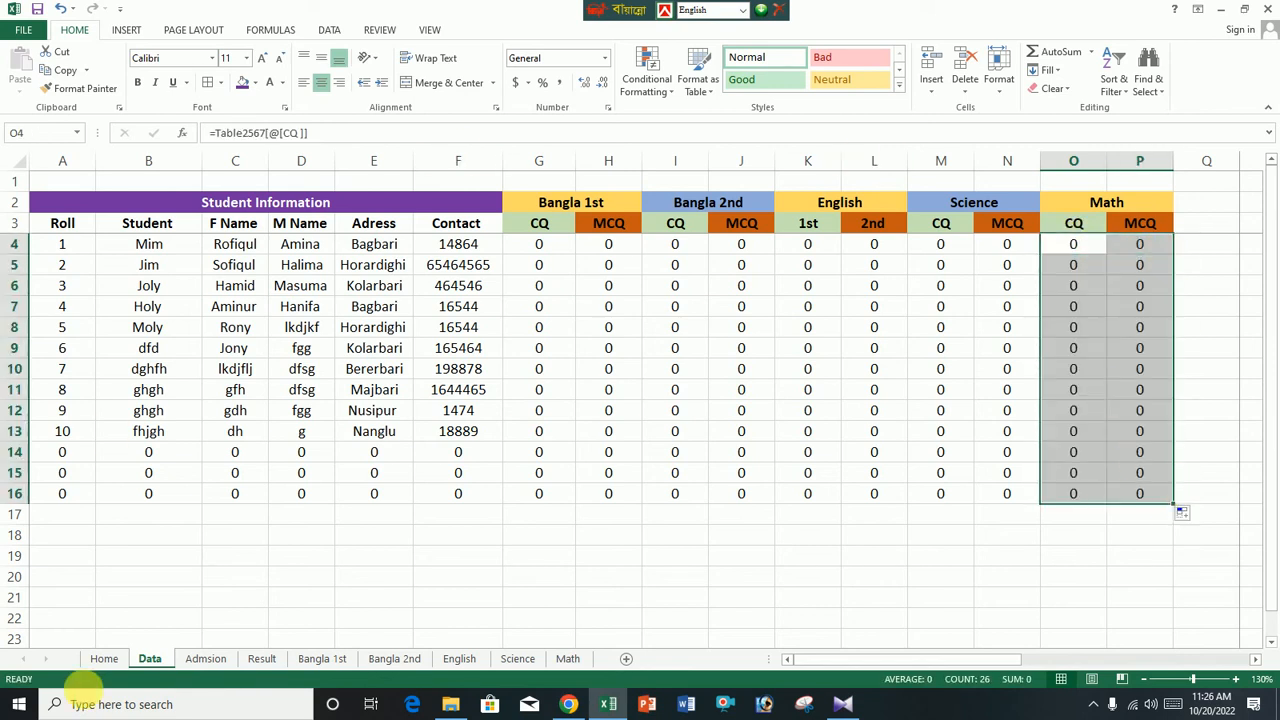
# On the Bangla 1st sheet, link the first Roll cell C4 to the first roll number in Admsion with =Admsion!C5
pyautogui.click(318, 662)
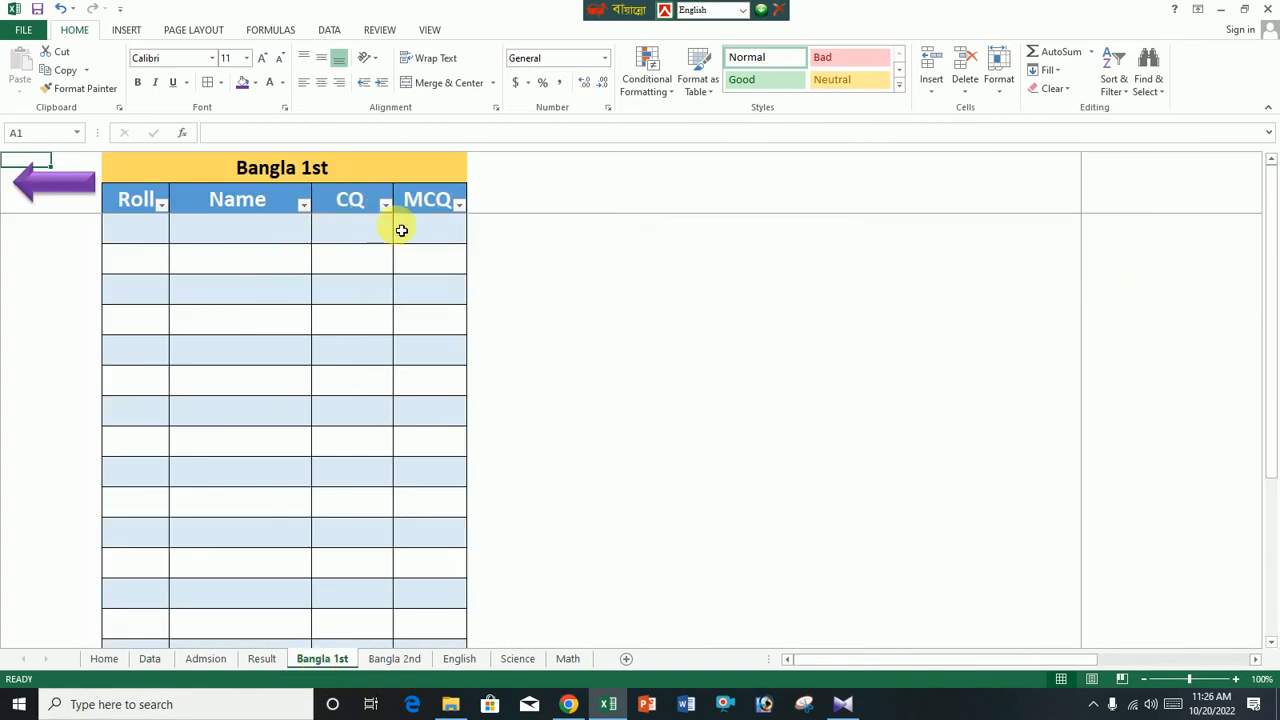
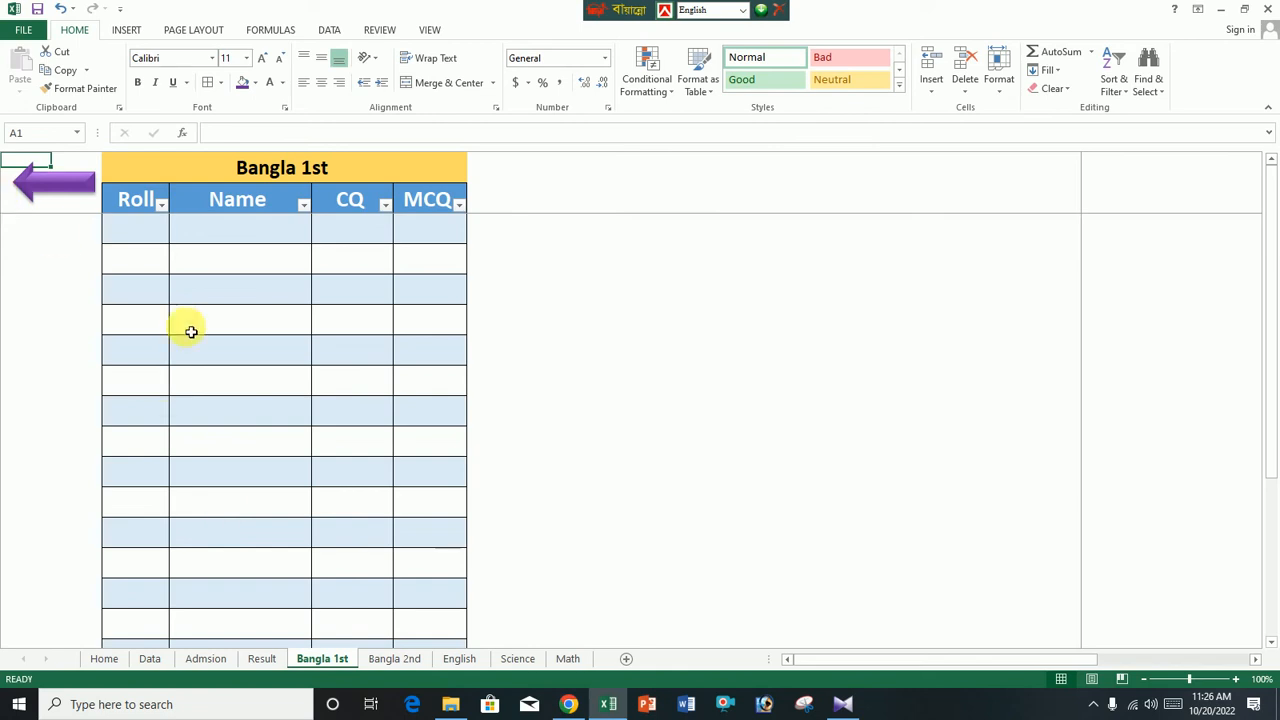
pyautogui.click(150, 227)
pyautogui.write('=')
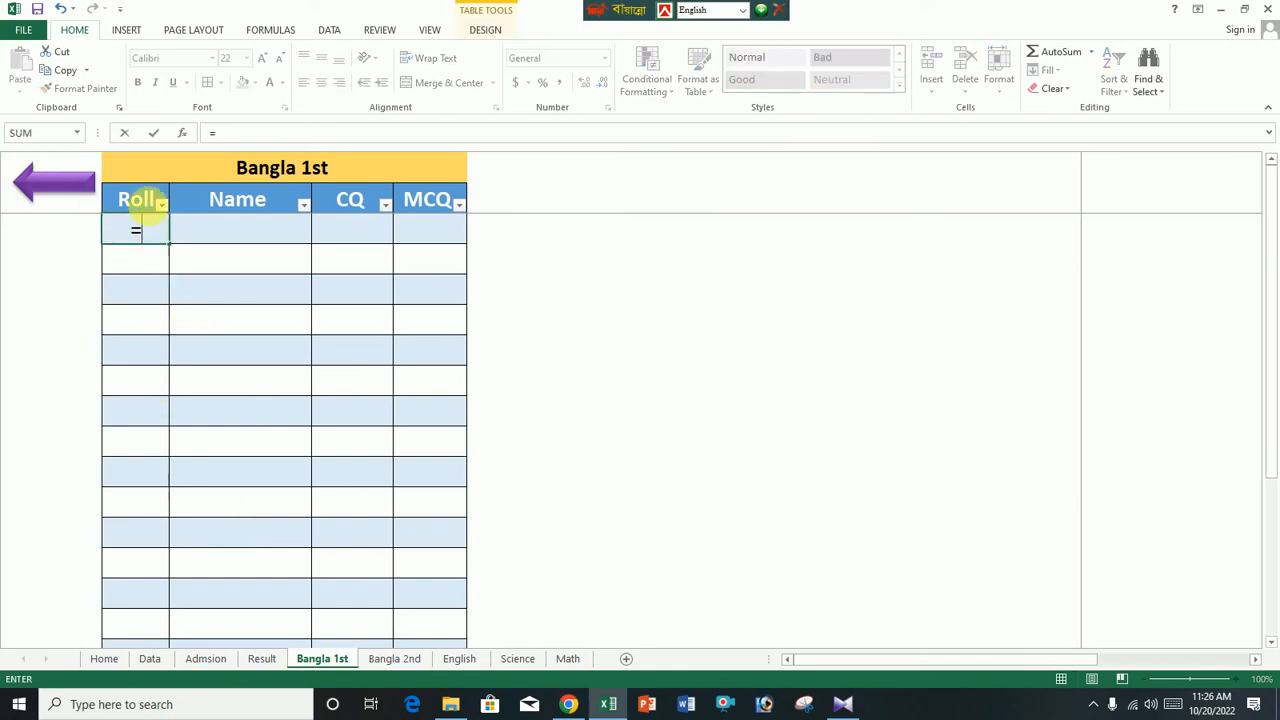
pyautogui.click(205, 658)
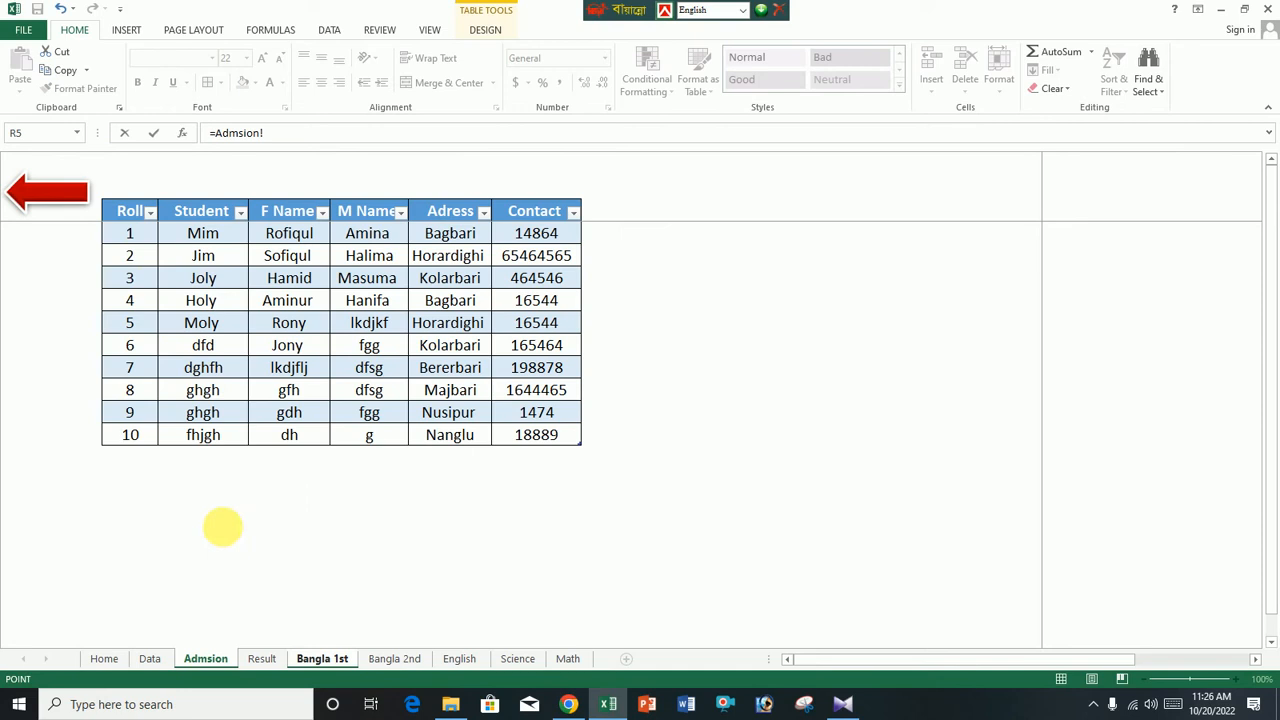
pyautogui.click(137, 240)
pyautogui.press('Return')
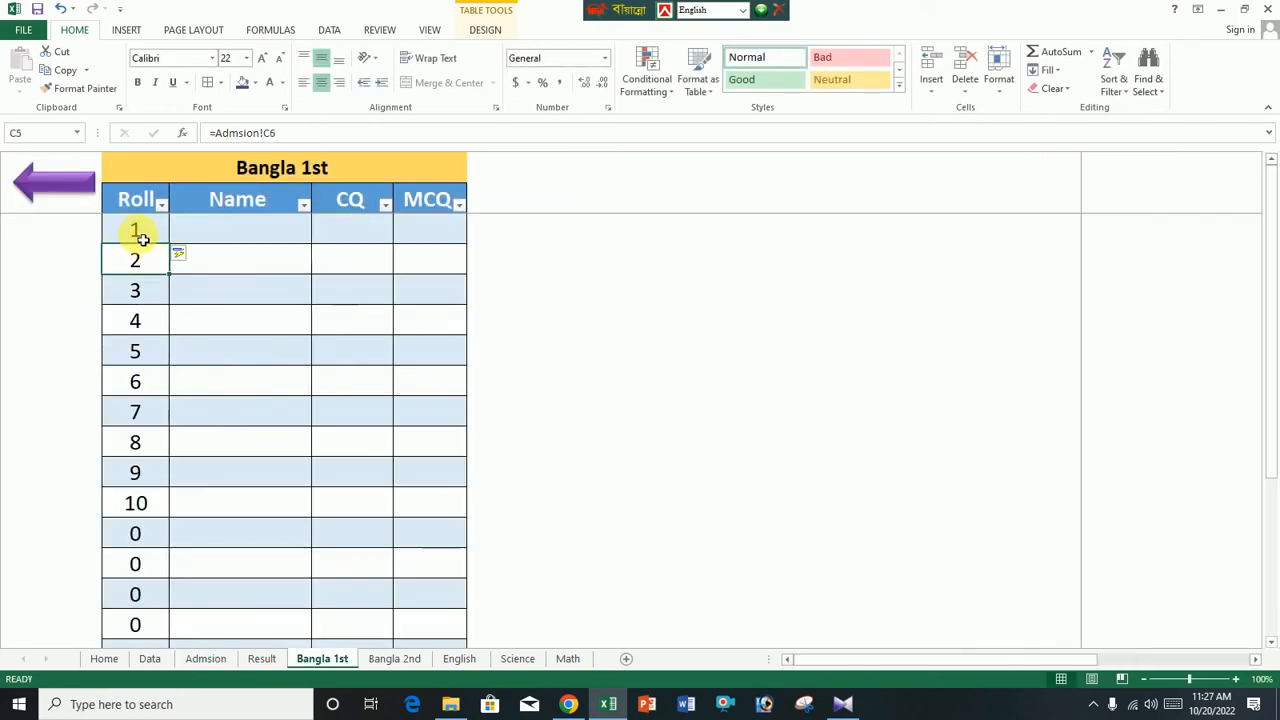
# Fill the roll formula from C4 across into the Name column and down the Bangla 1st table
pyautogui.click(140, 230)
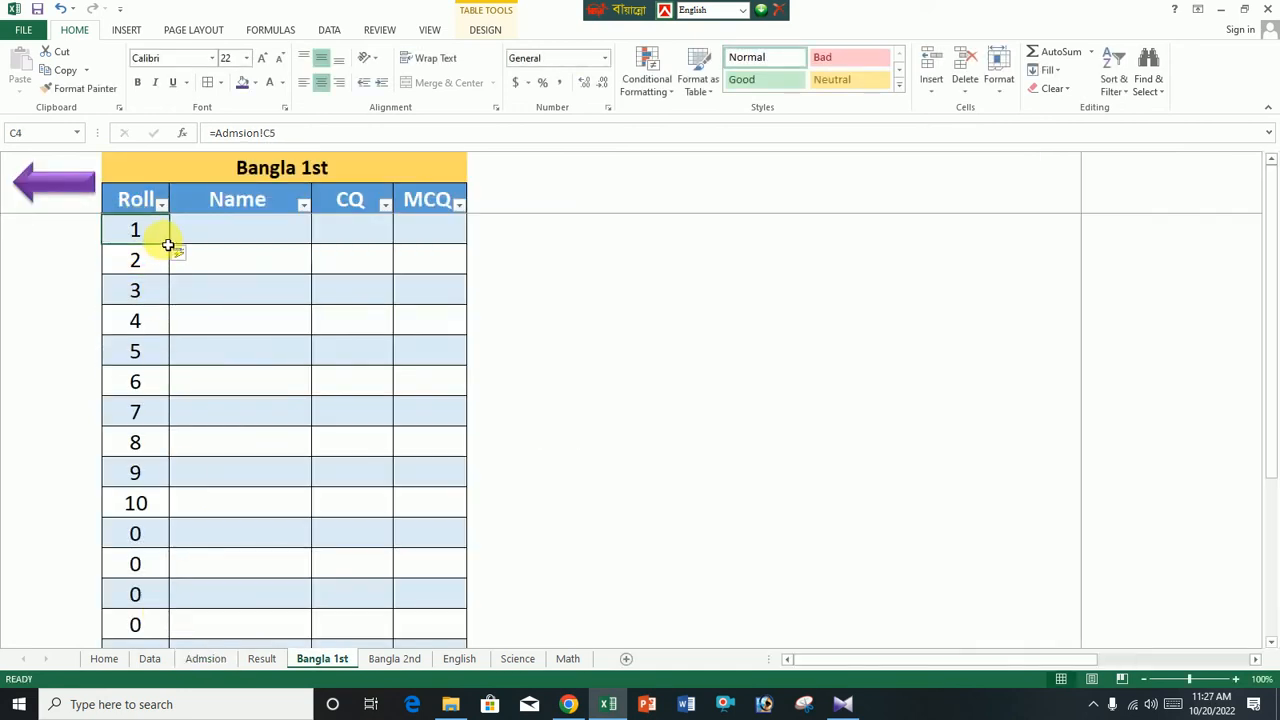
pyautogui.moveTo(176, 249); pyautogui.dragTo(334, 623)
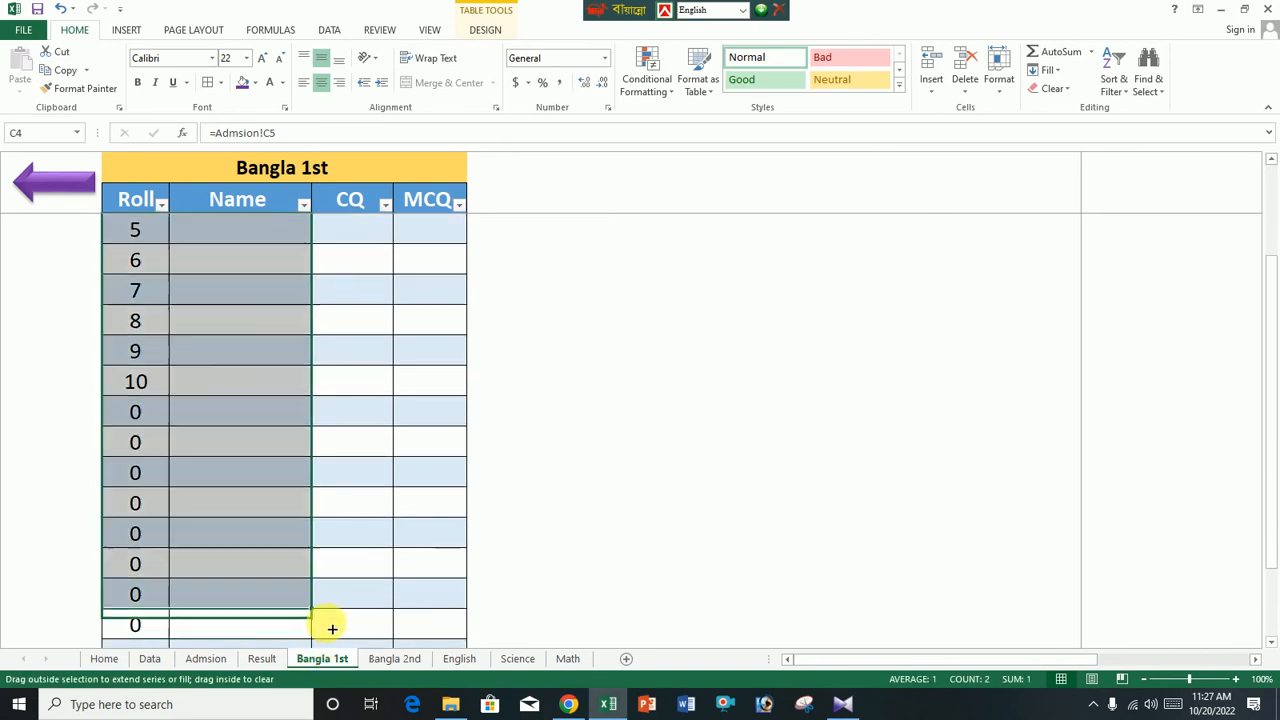
pyautogui.scroll(-3, 343, 572)
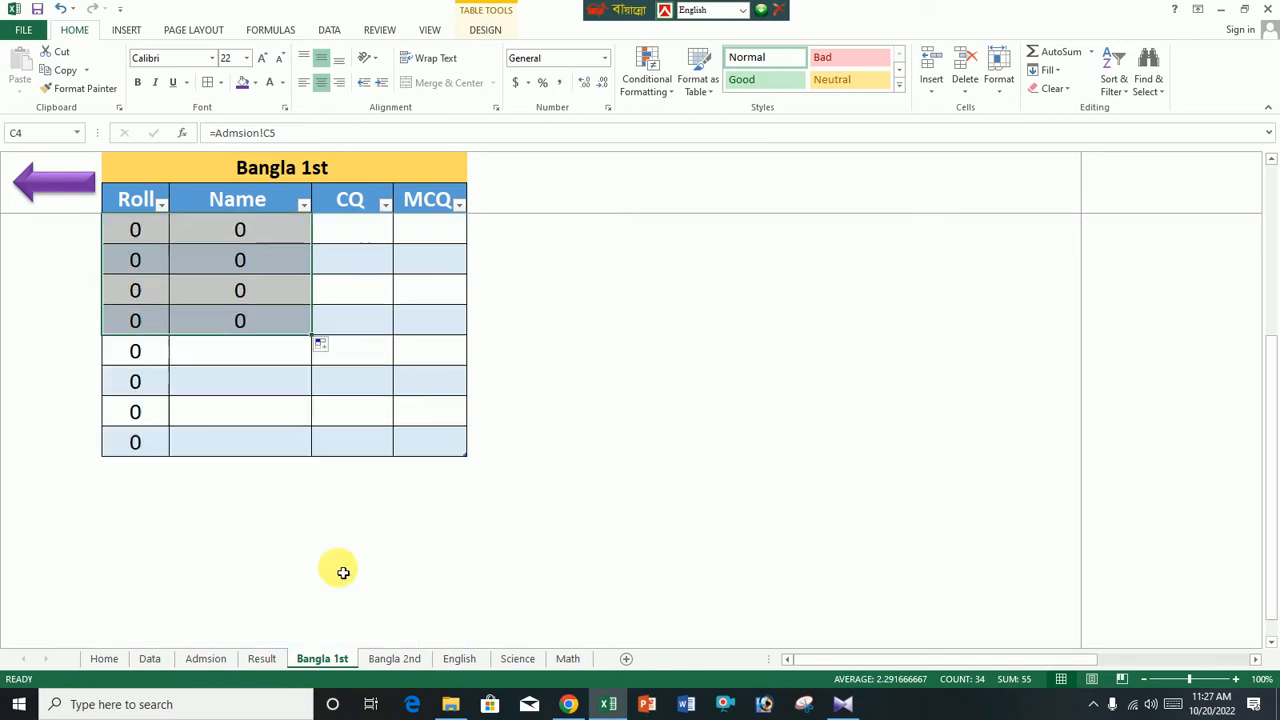
pyautogui.click(1094, 703)
pyautogui.rightClick(1126, 670)
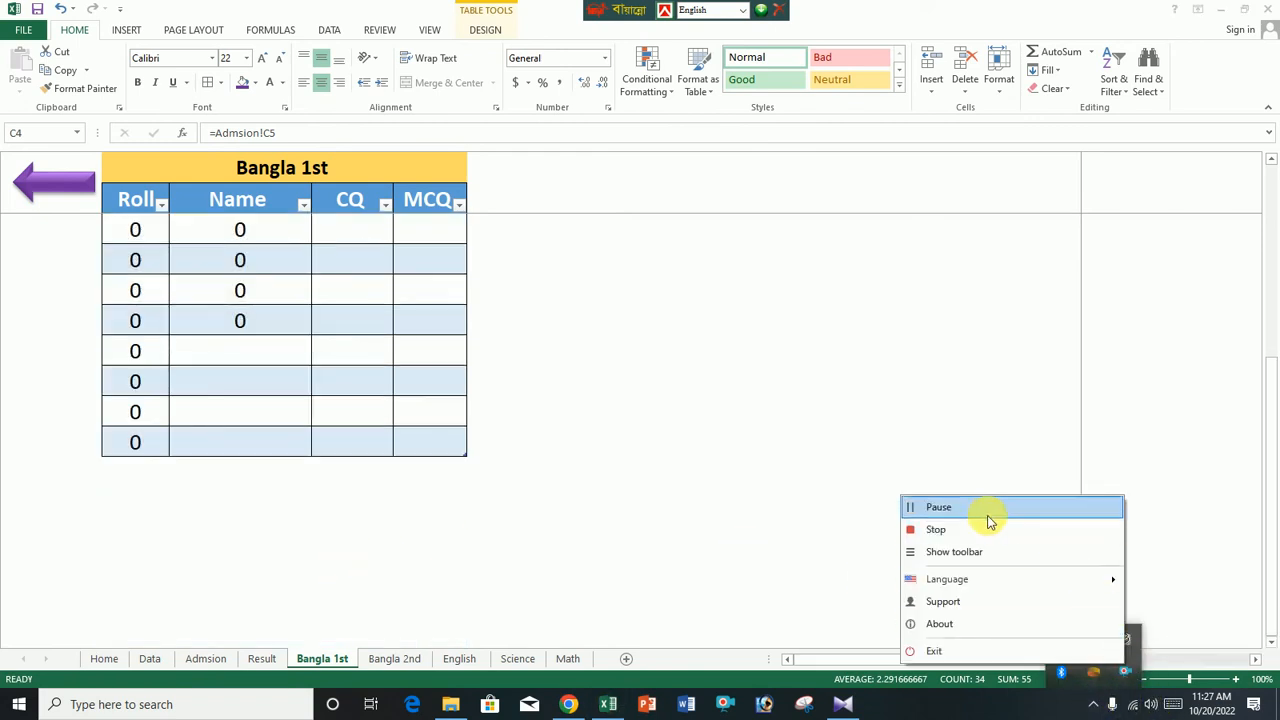
pyautogui.click(984, 512)
# Fill the Name formula from D20 down through the remaining empty Name rows of the Bangla 1st table
pyautogui.click(254, 322)
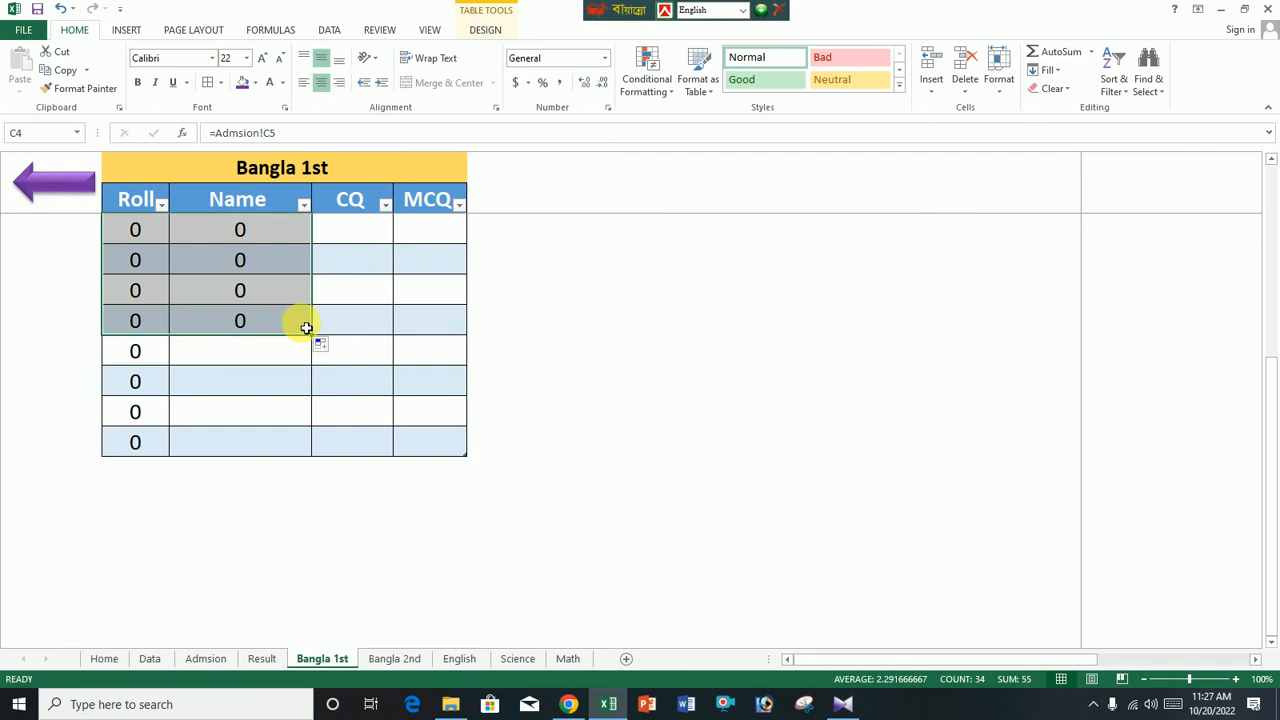
pyautogui.click(446, 357)
pyautogui.click(286, 323)
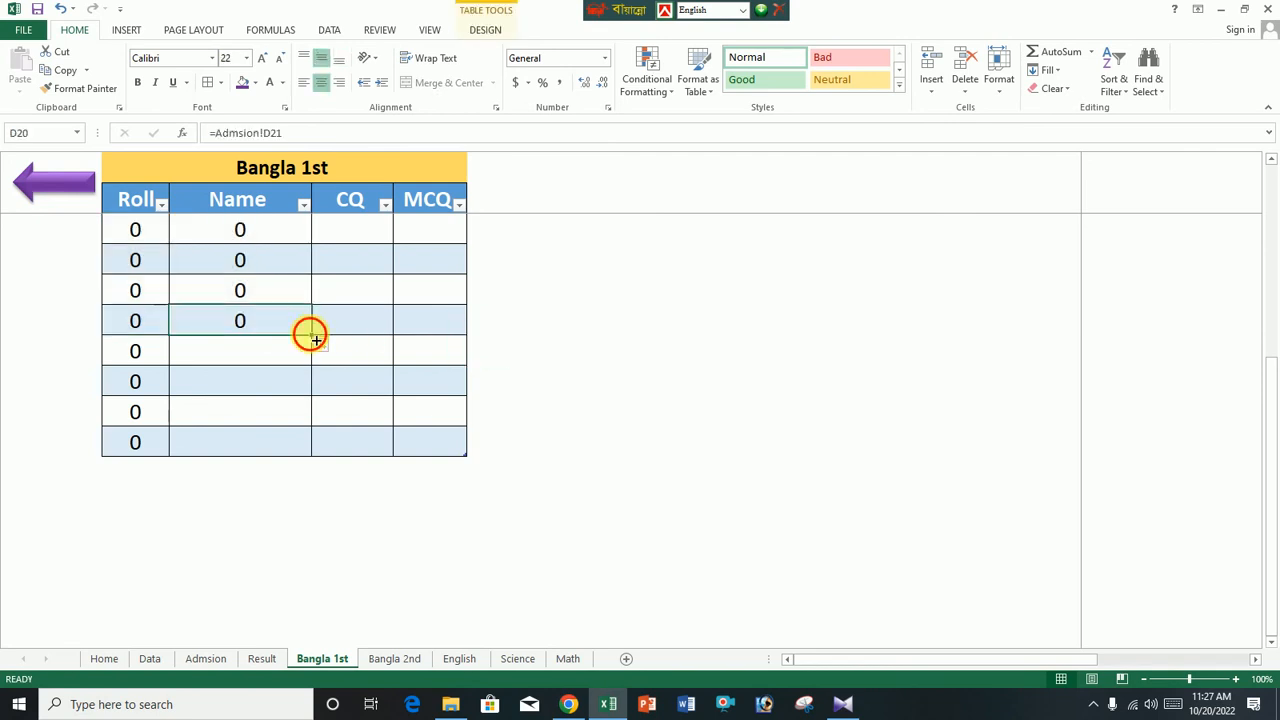
pyautogui.moveTo(315, 340); pyautogui.dragTo(323, 454)
pyautogui.scroll(3, 632, 507)
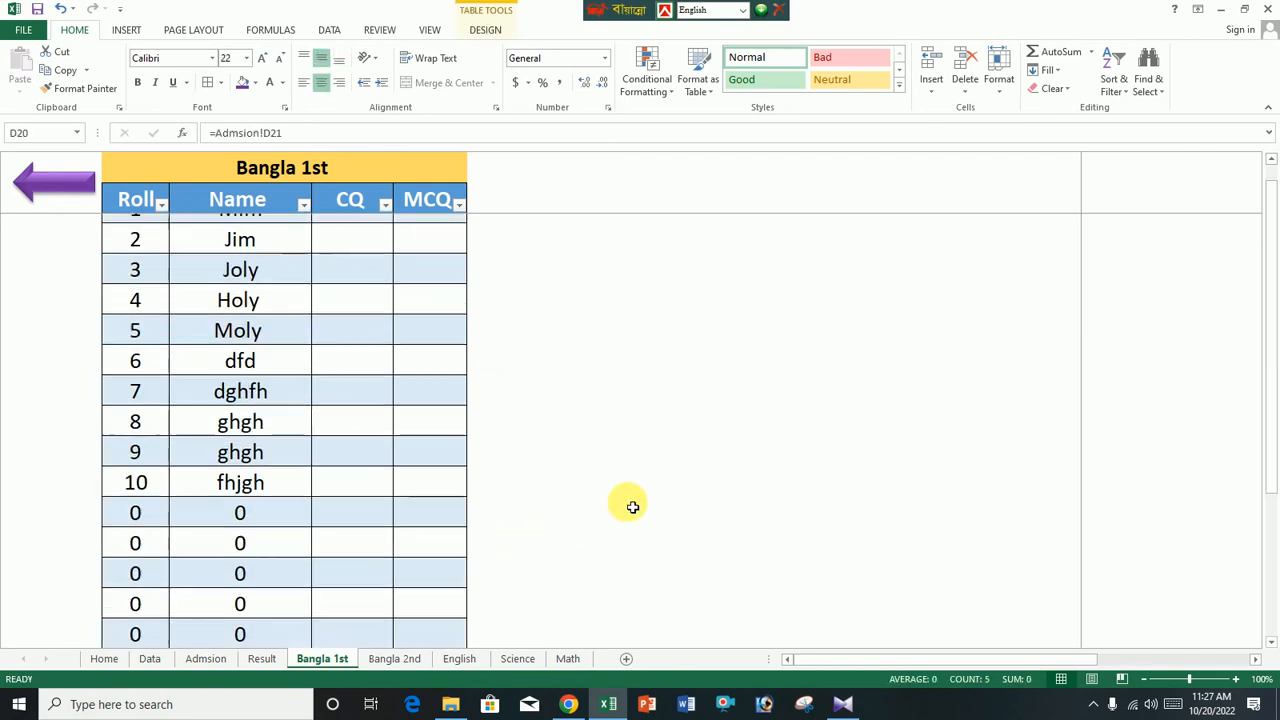
pyautogui.scroll(1, 632, 507)
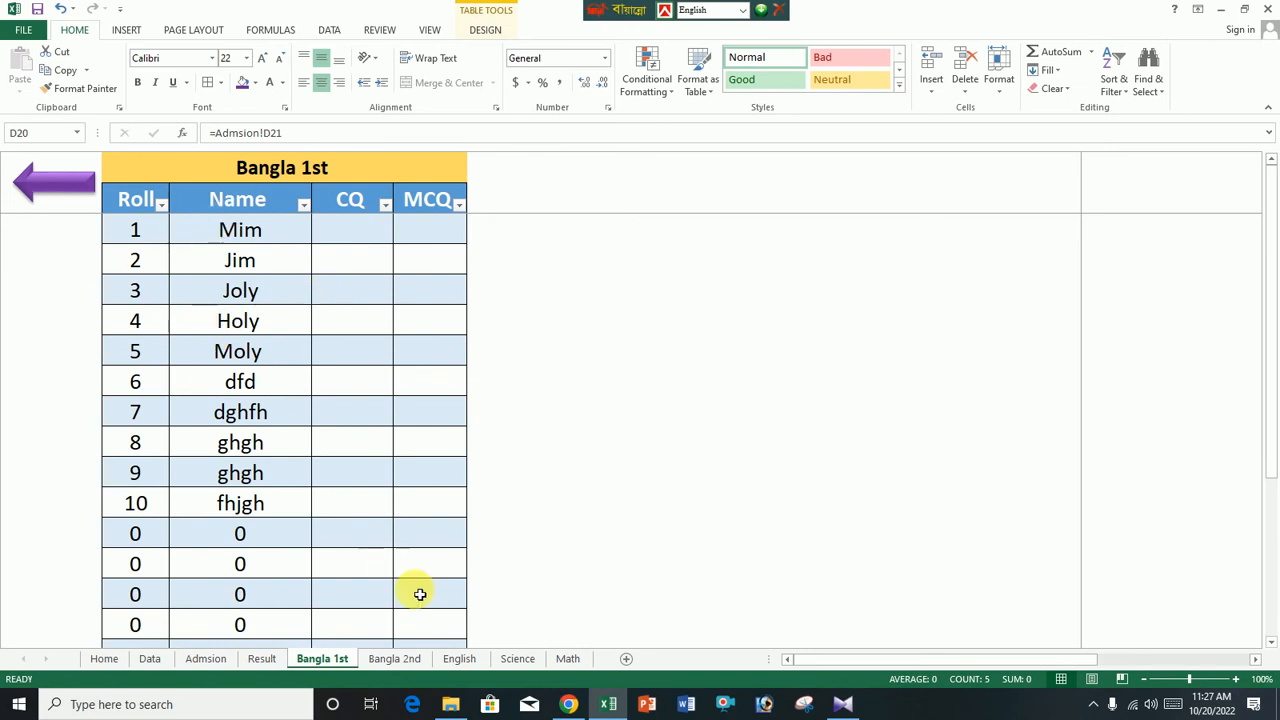
# On the Bangla 2nd sheet, link the first Roll cell C4 to the first roll number in Admsion with =Admsion!C5
pyautogui.click(390, 659)
pyautogui.click(132, 231)
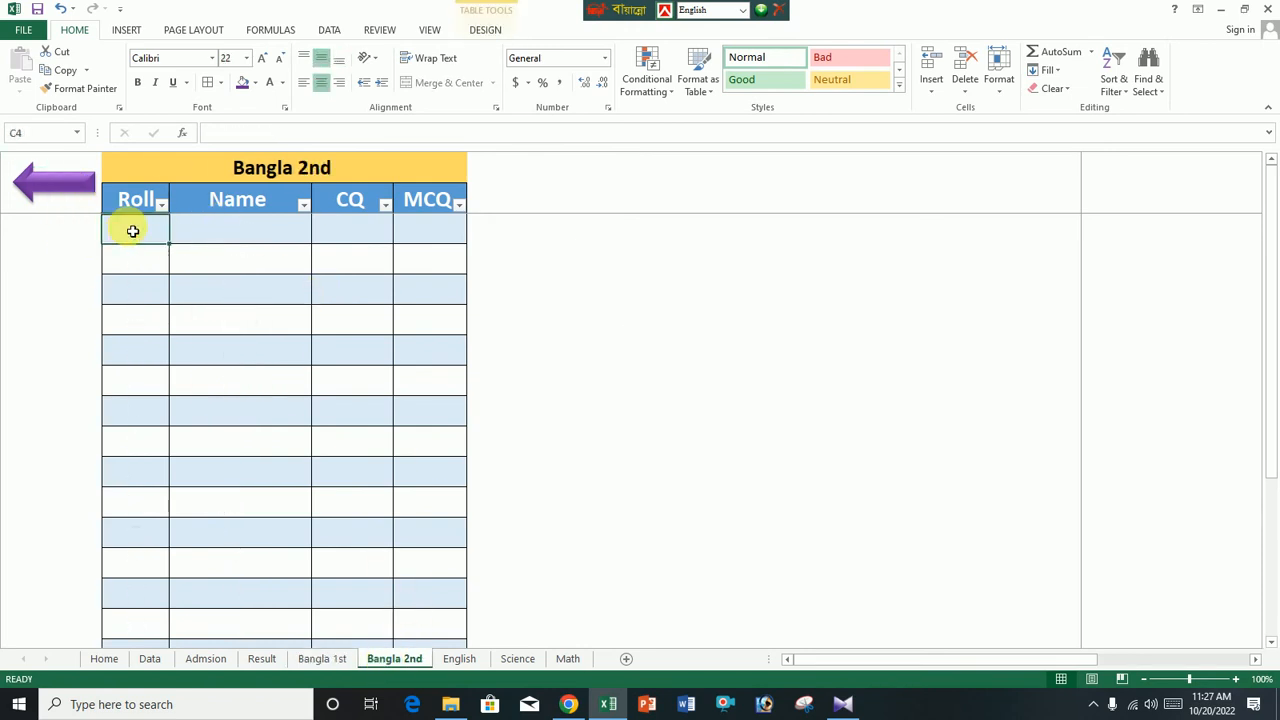
pyautogui.write('=')
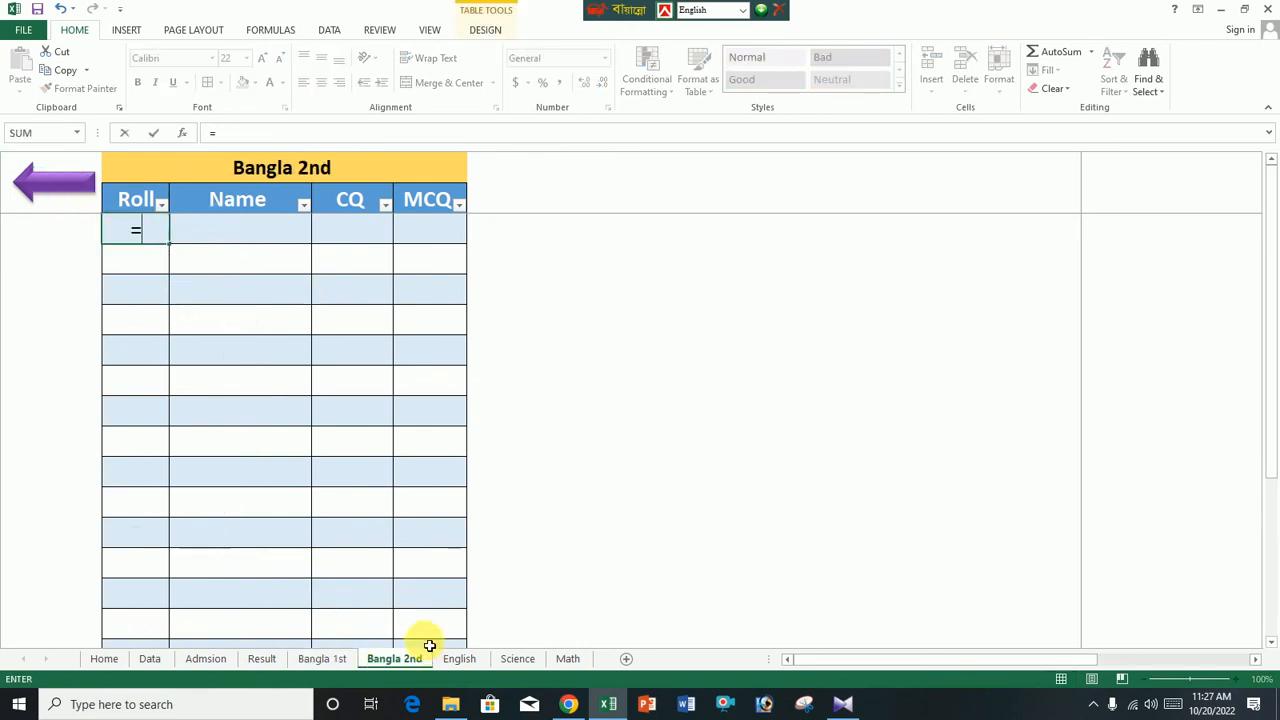
pyautogui.click(207, 659)
pyautogui.click(145, 238)
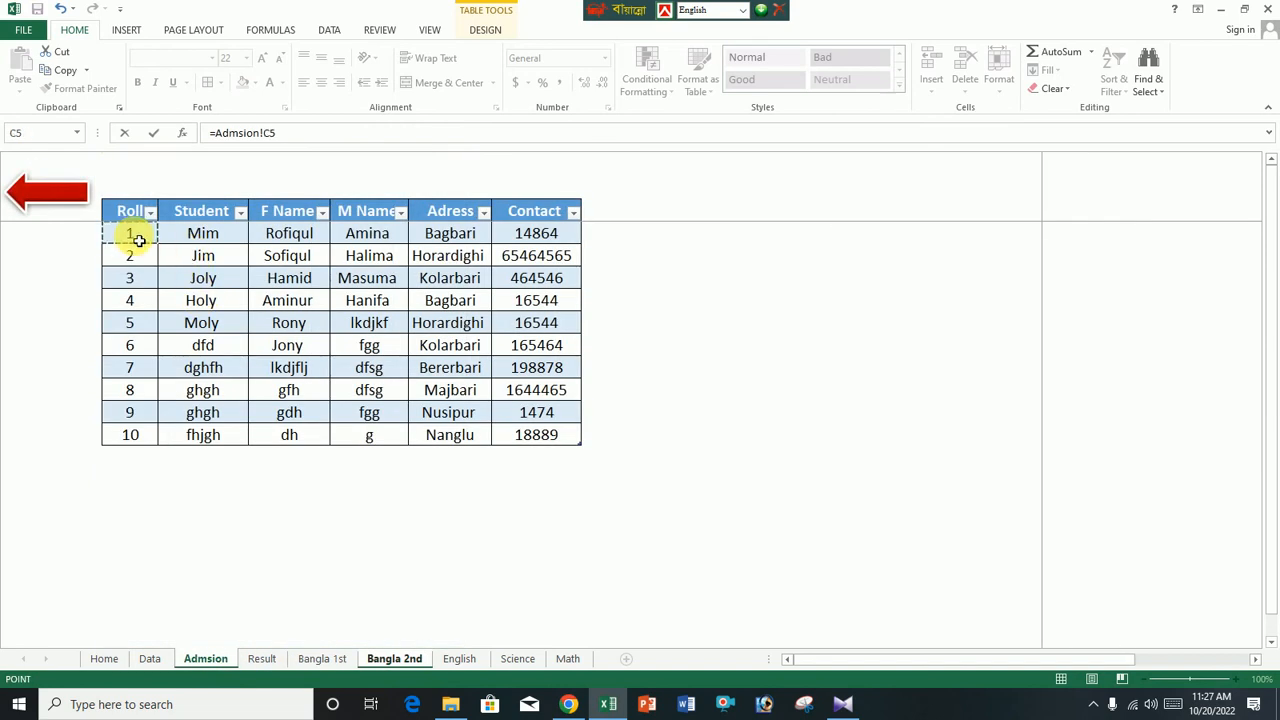
pyautogui.press('Return')
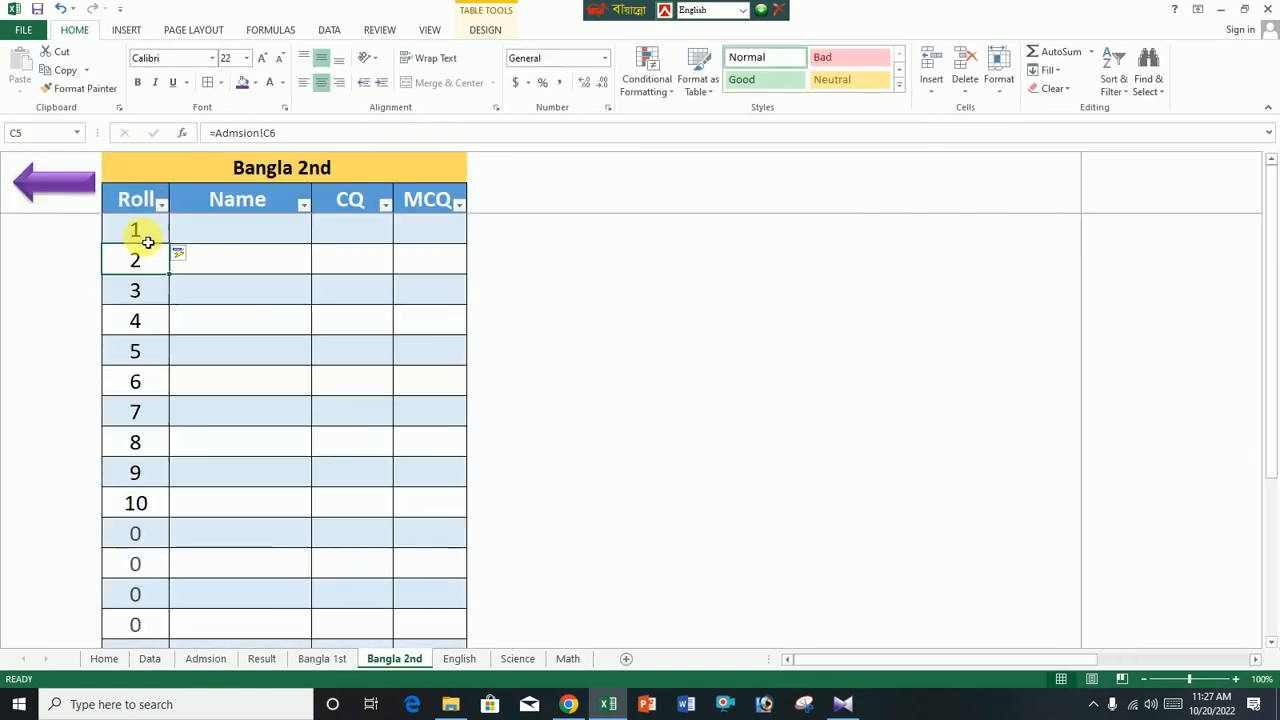
# Fill the C4 formula across into the Name column, and fill the names down to the last row of the Bangla 2nd table
pyautogui.click(157, 234)
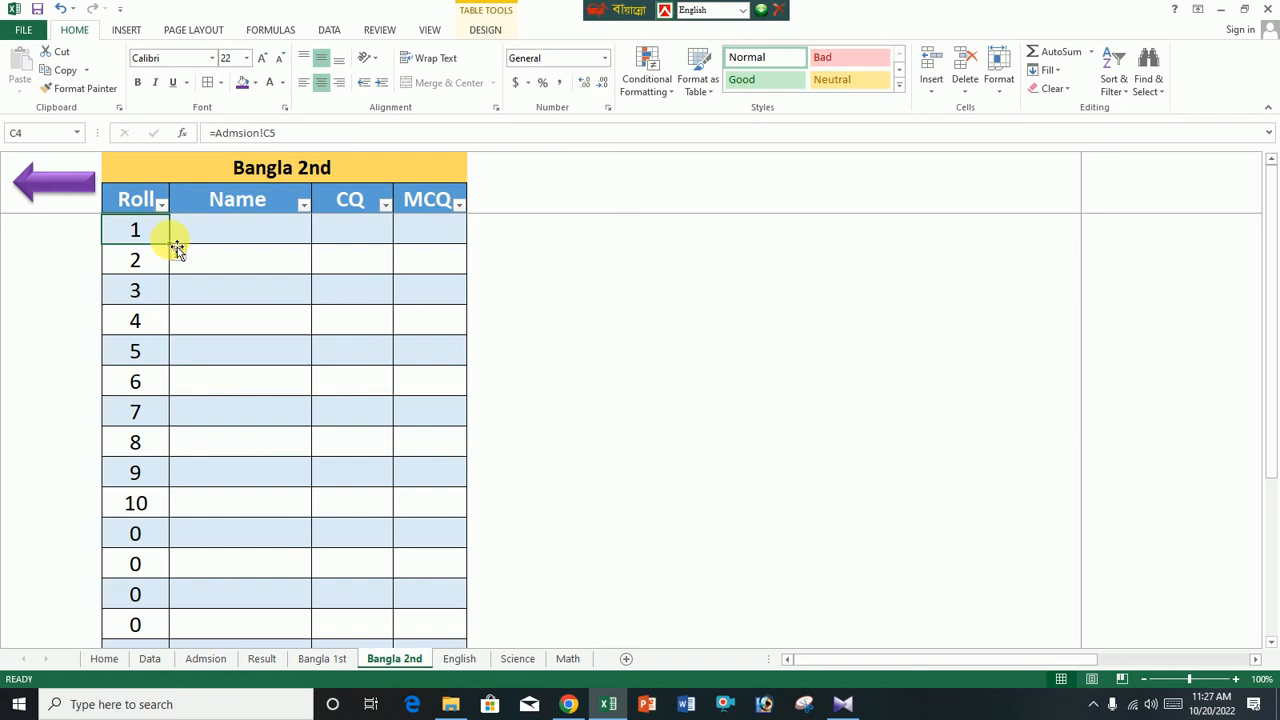
pyautogui.moveTo(172, 247); pyautogui.dragTo(254, 251)
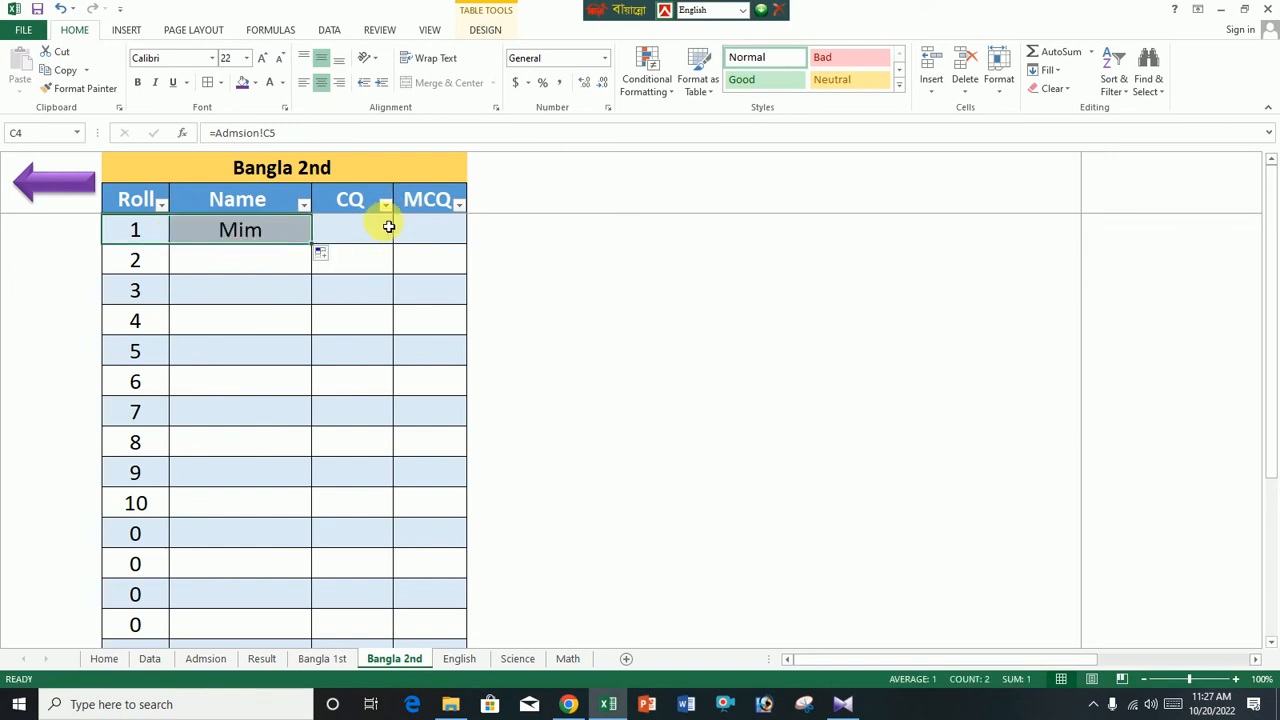
pyautogui.click(648, 318)
pyautogui.click(283, 240)
pyautogui.moveTo(317, 250); pyautogui.dragTo(339, 617)
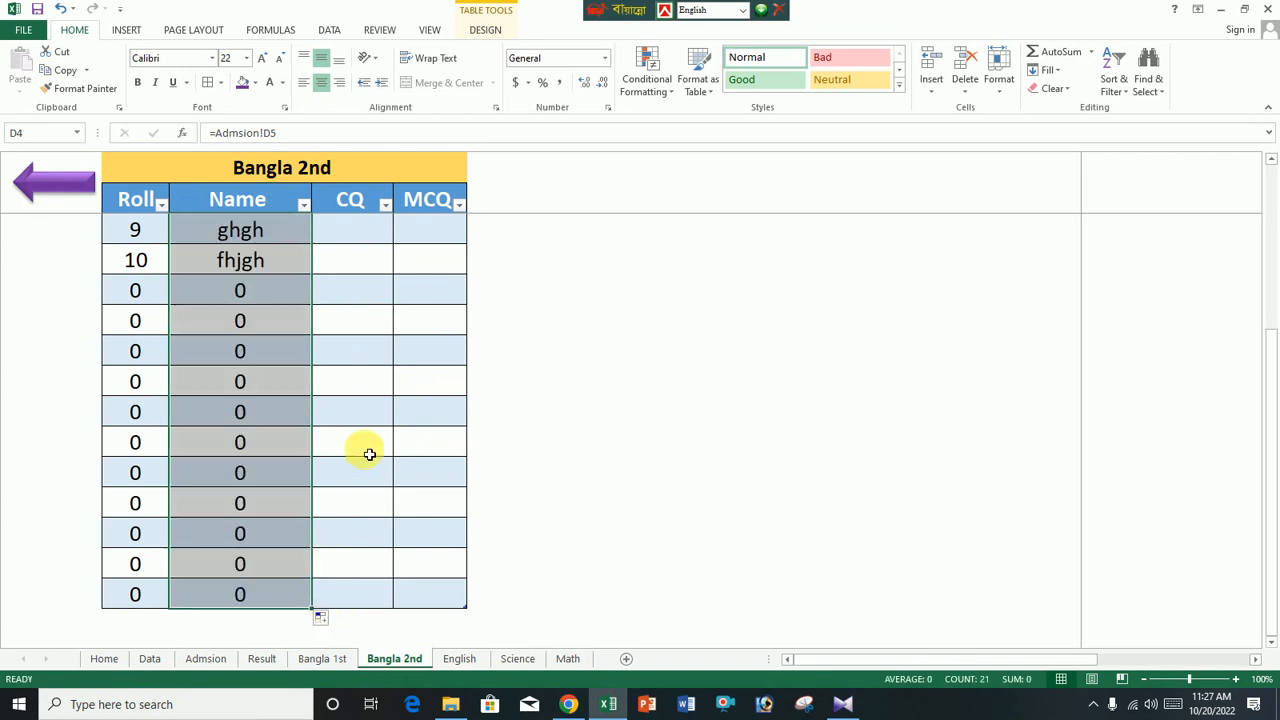
# On the English sheet, enter =Admsion!C5 in the first Roll cell C4 and fill it across Name and down the table
pyautogui.click(457, 659)
pyautogui.click(139, 235)
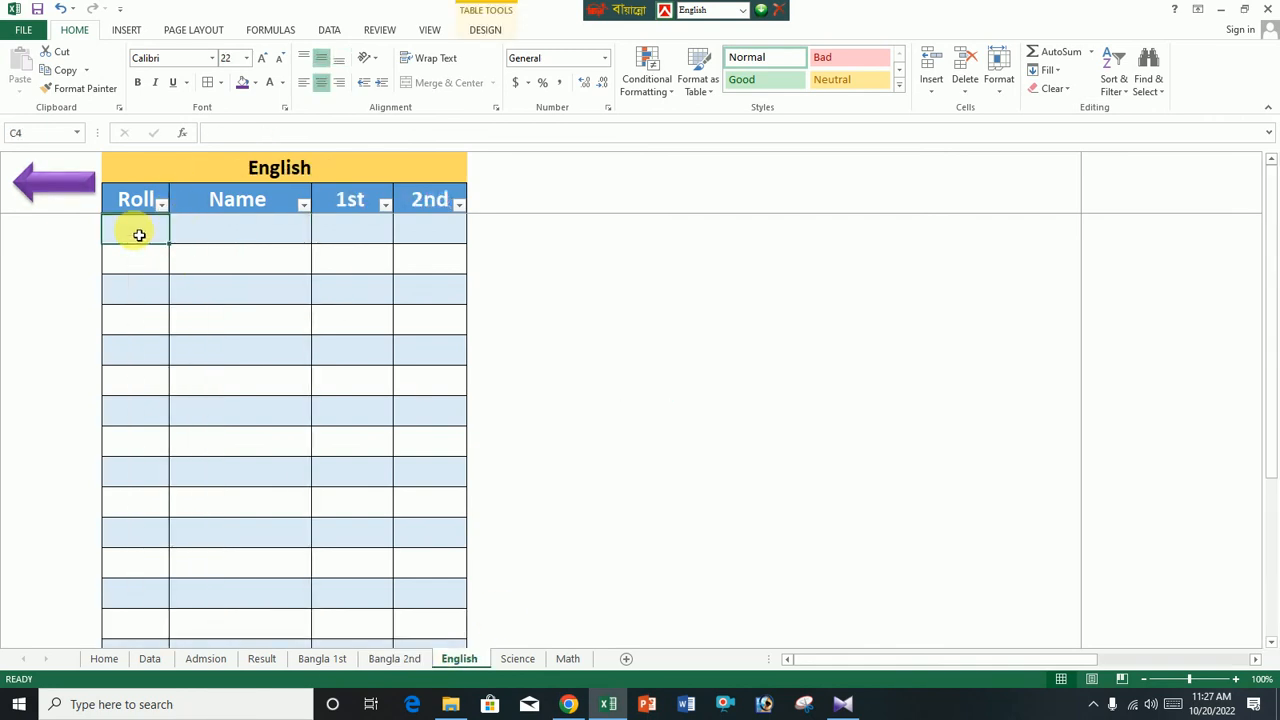
pyautogui.write('=')
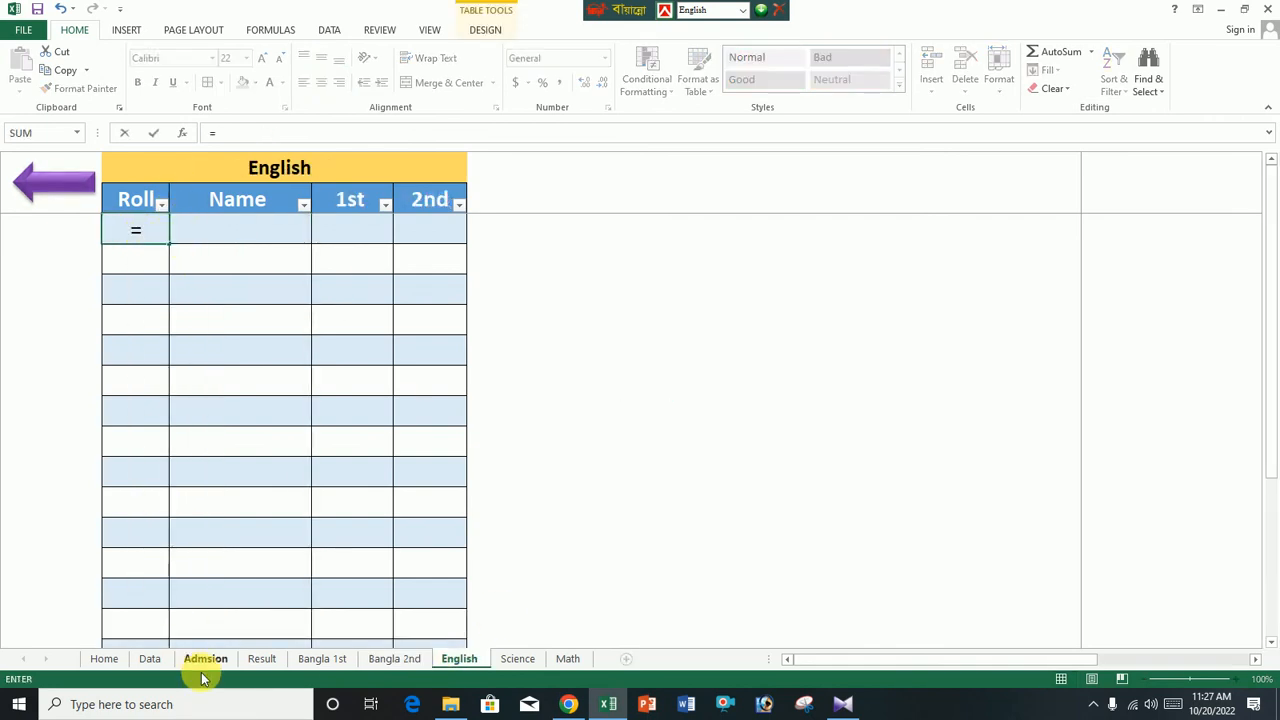
pyautogui.click(195, 662)
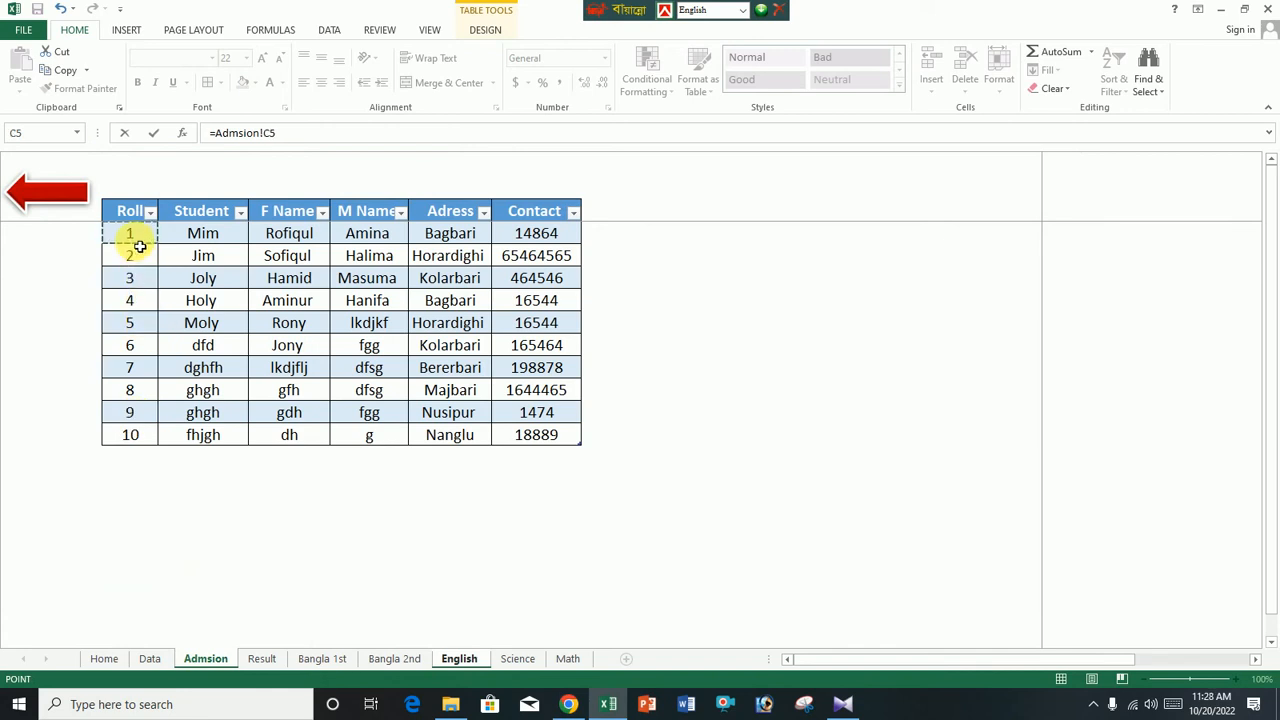
pyautogui.press('Return')
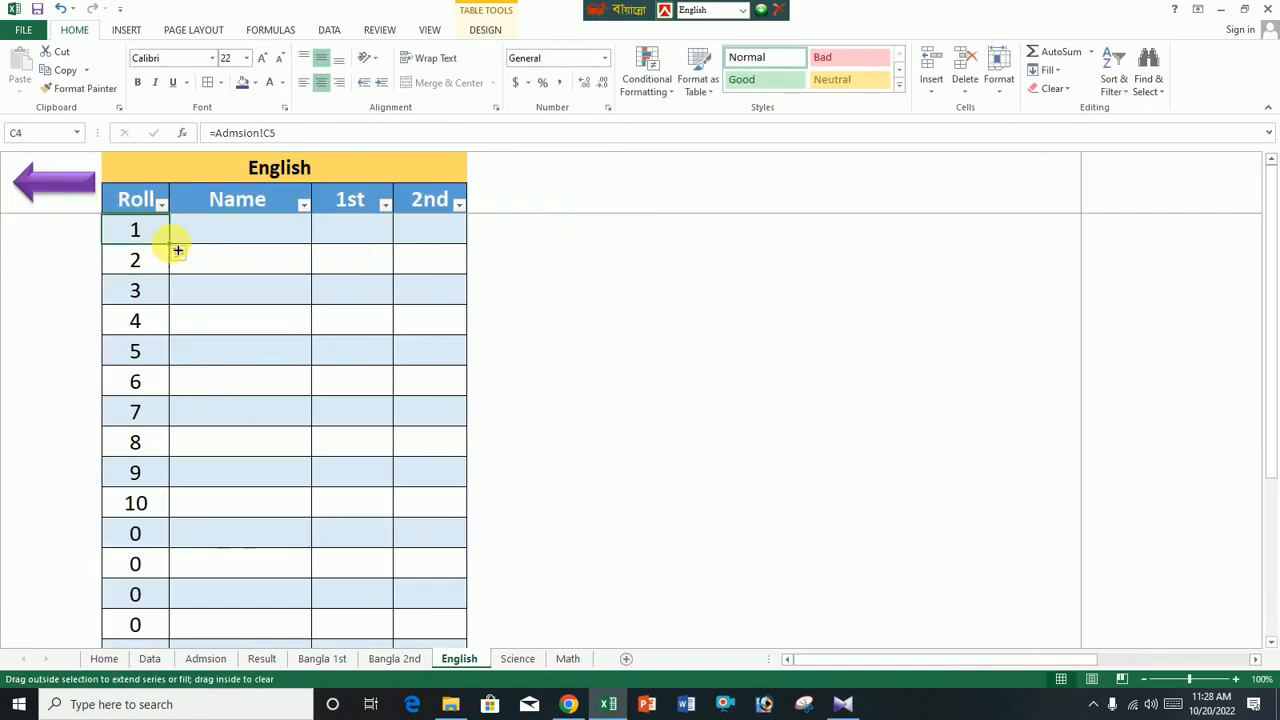
pyautogui.moveTo(177, 250); pyautogui.dragTo(329, 600)
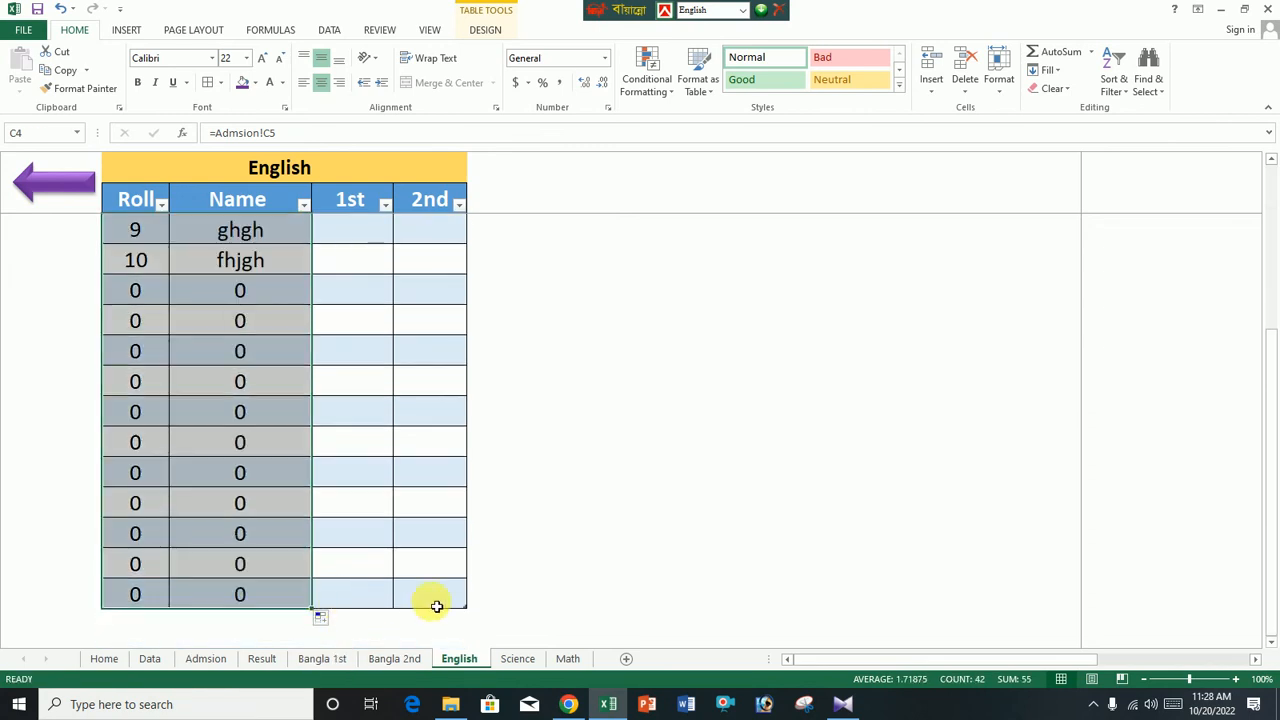
# On the Science sheet, link Roll cell C4 to Admsion with =Admsion!C5 and fill the formula through the Roll and Name columns
pyautogui.click(518, 659)
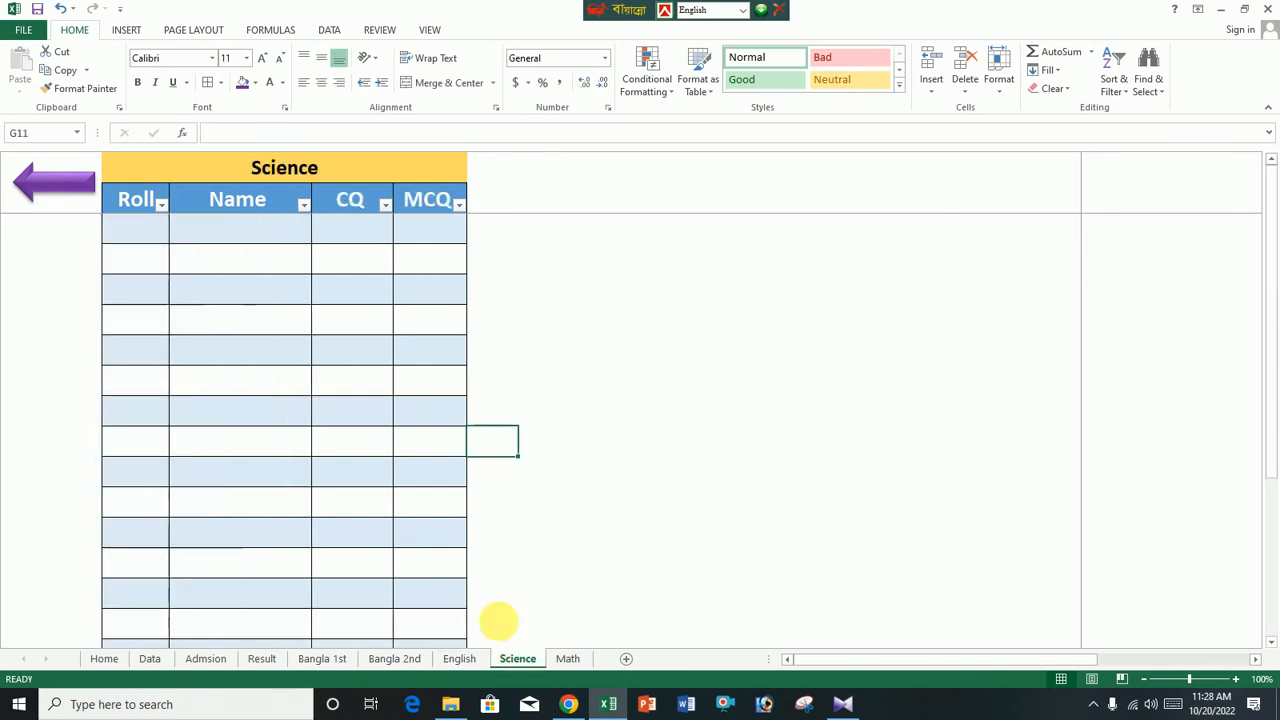
pyautogui.click(143, 227)
pyautogui.write('=')
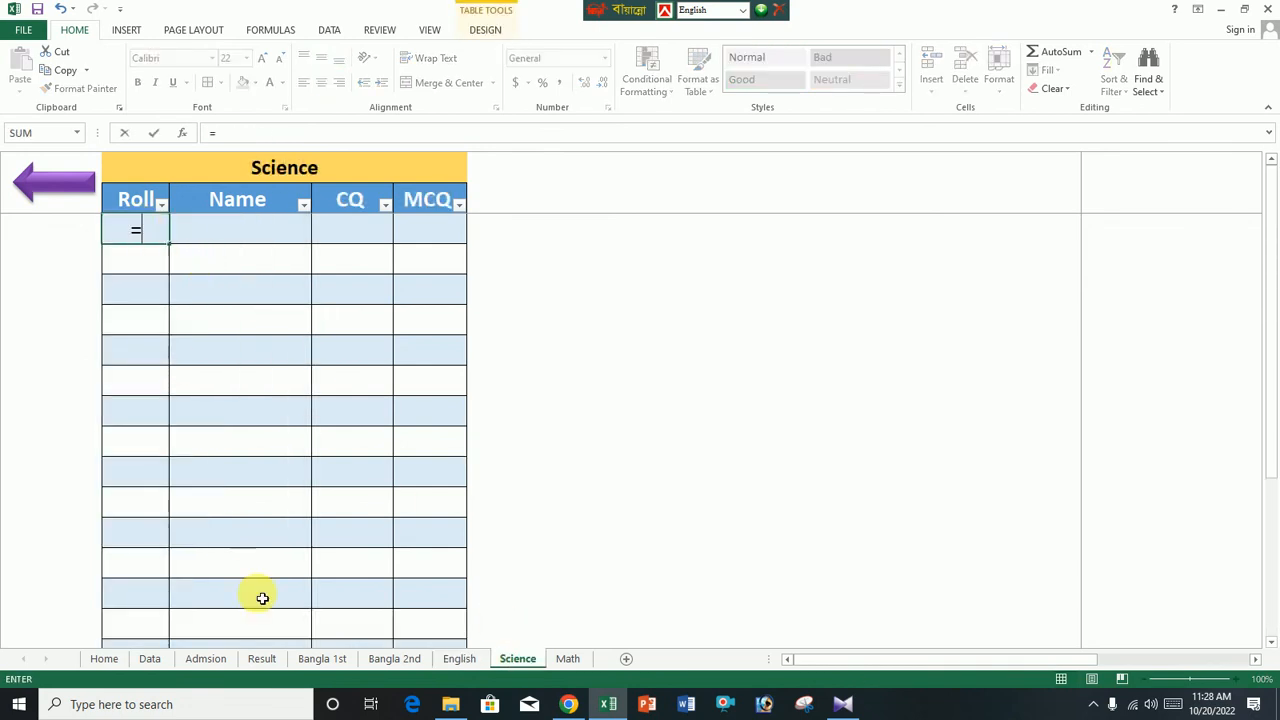
pyautogui.click(207, 658)
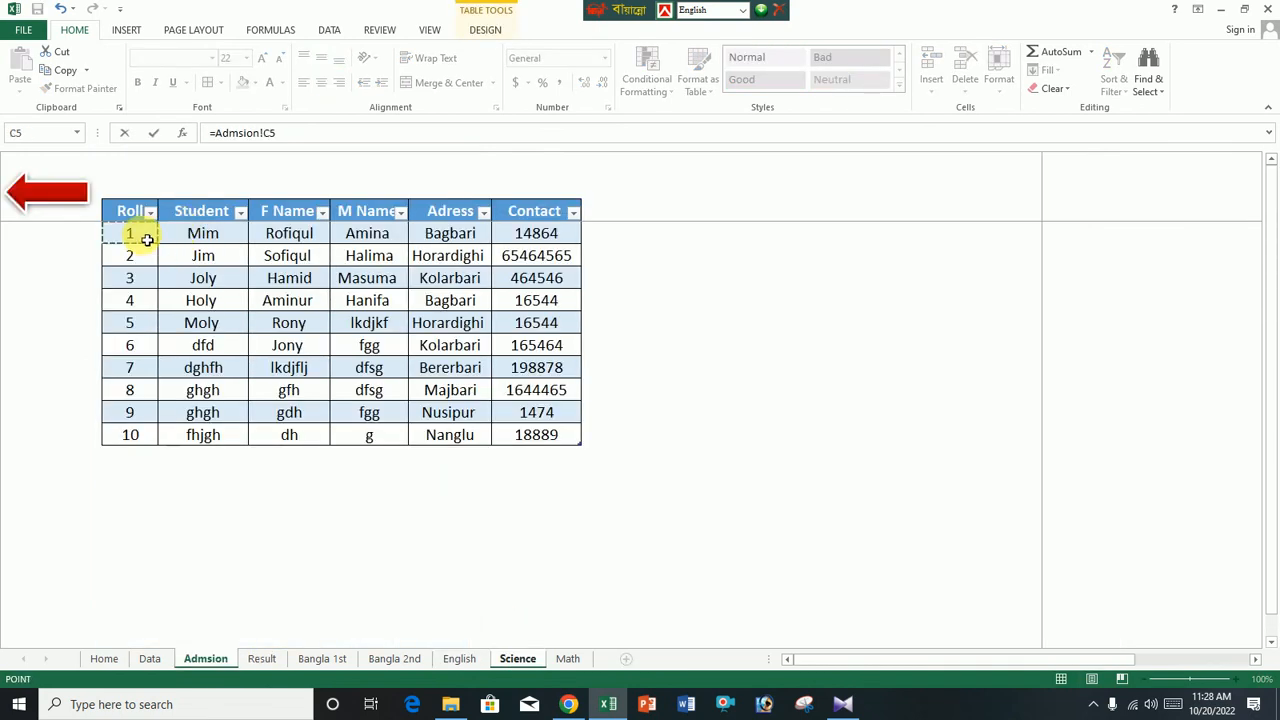
pyautogui.press('Return')
pyautogui.click(135, 230)
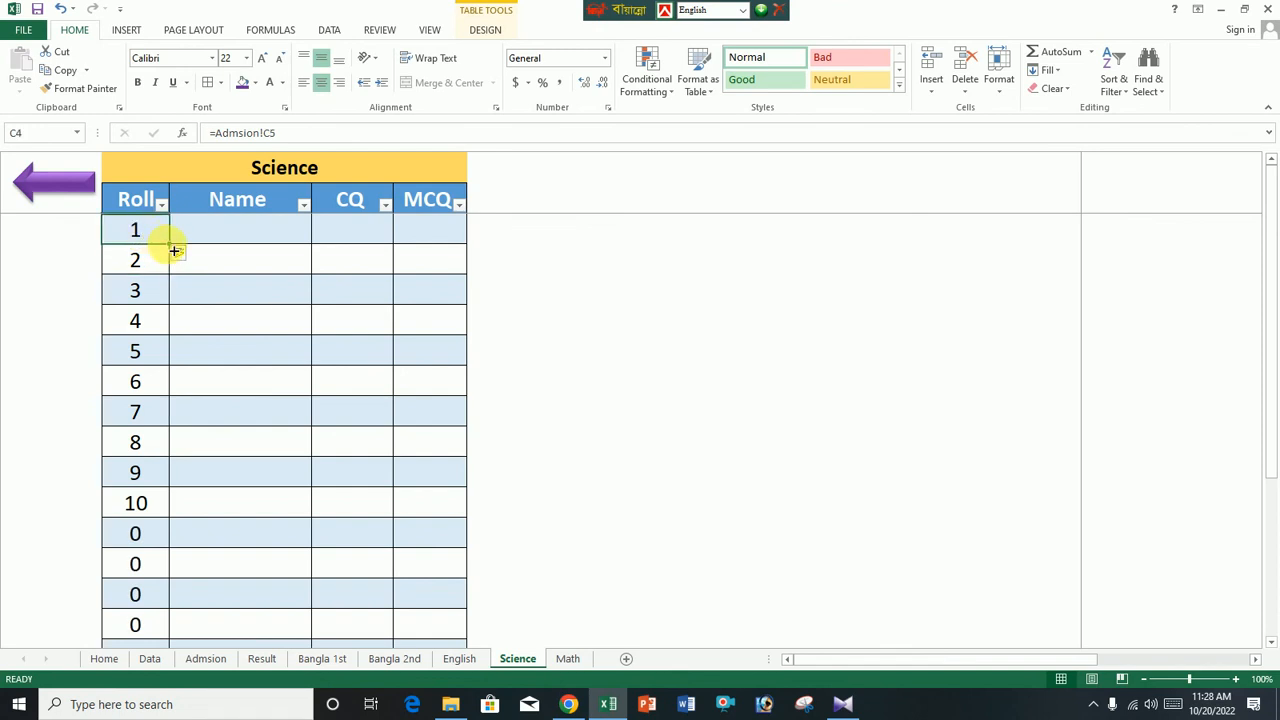
pyautogui.moveTo(174, 251); pyautogui.dragTo(334, 640)
# Change the table title on the Math sheet to Math
pyautogui.click(566, 658)
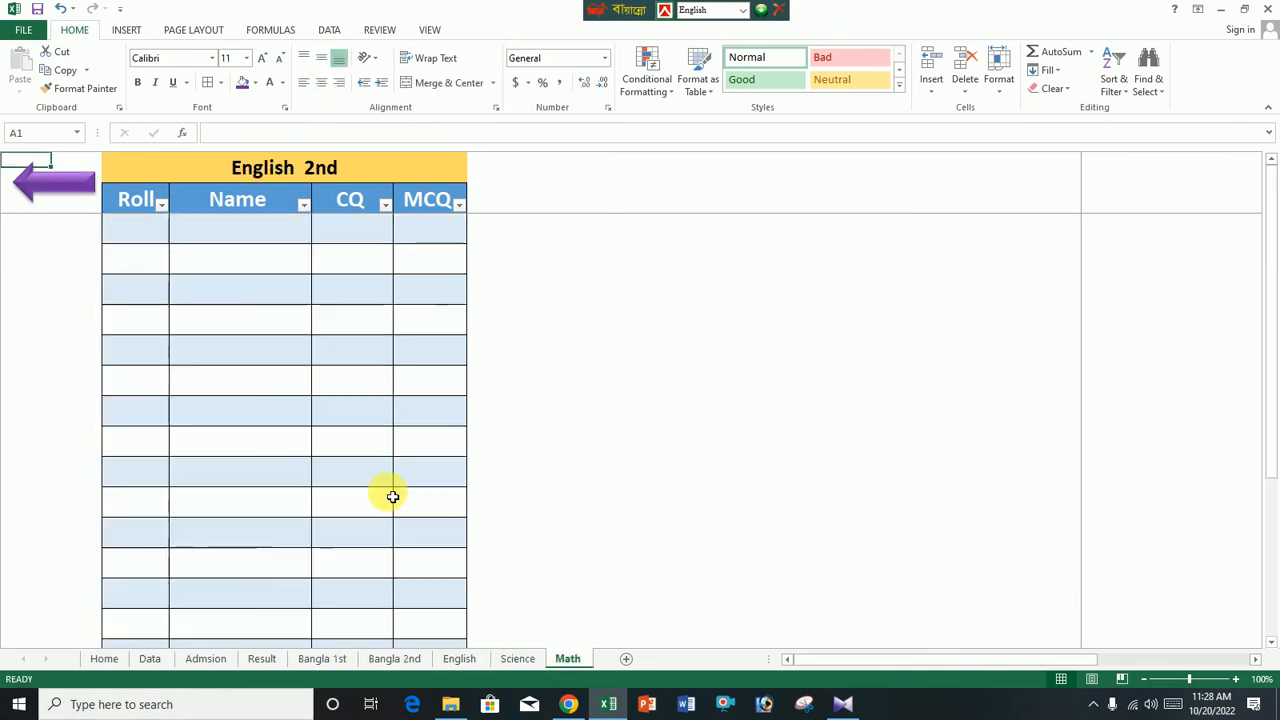
pyautogui.click(129, 223)
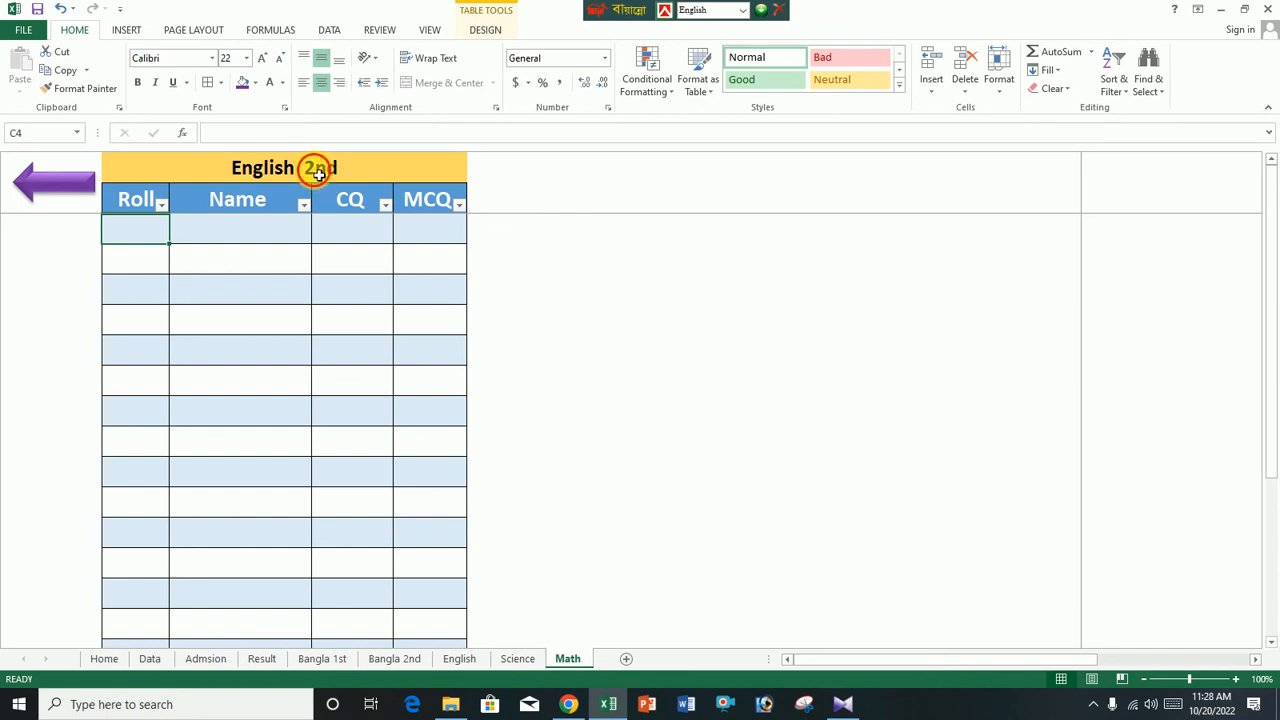
pyautogui.click(317, 172)
pyautogui.write('Msy')
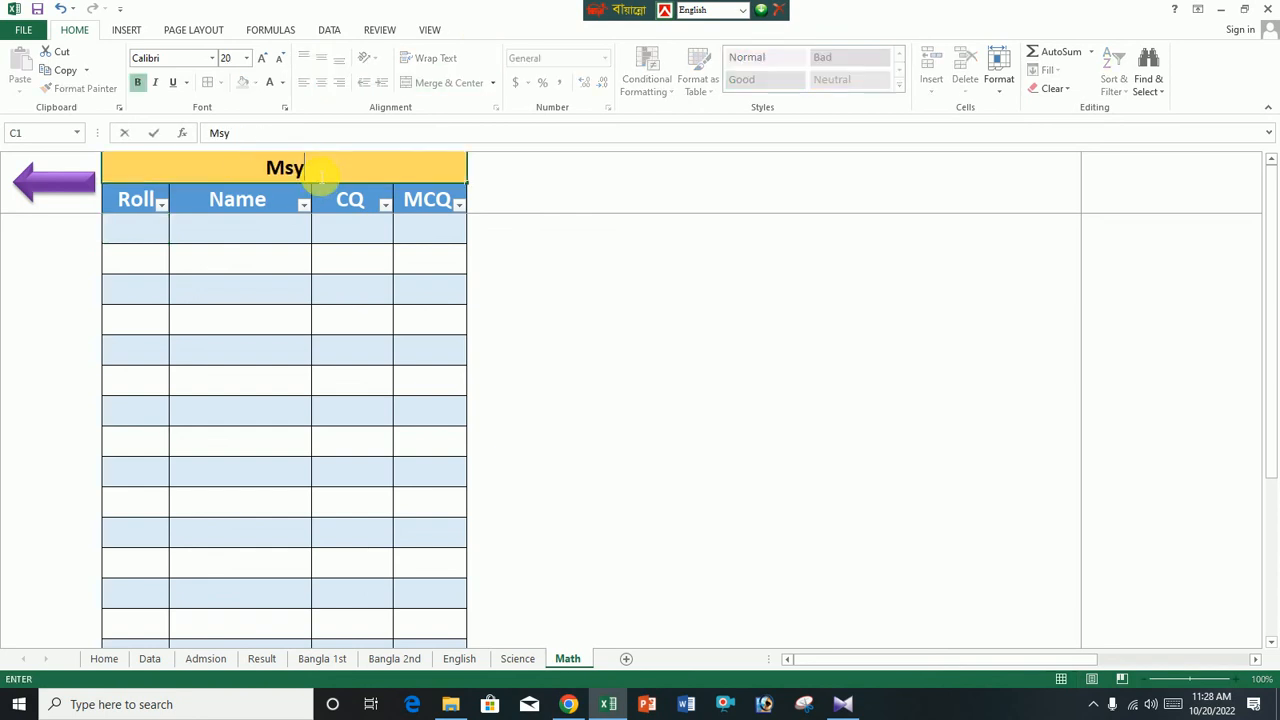
pyautogui.write('th')
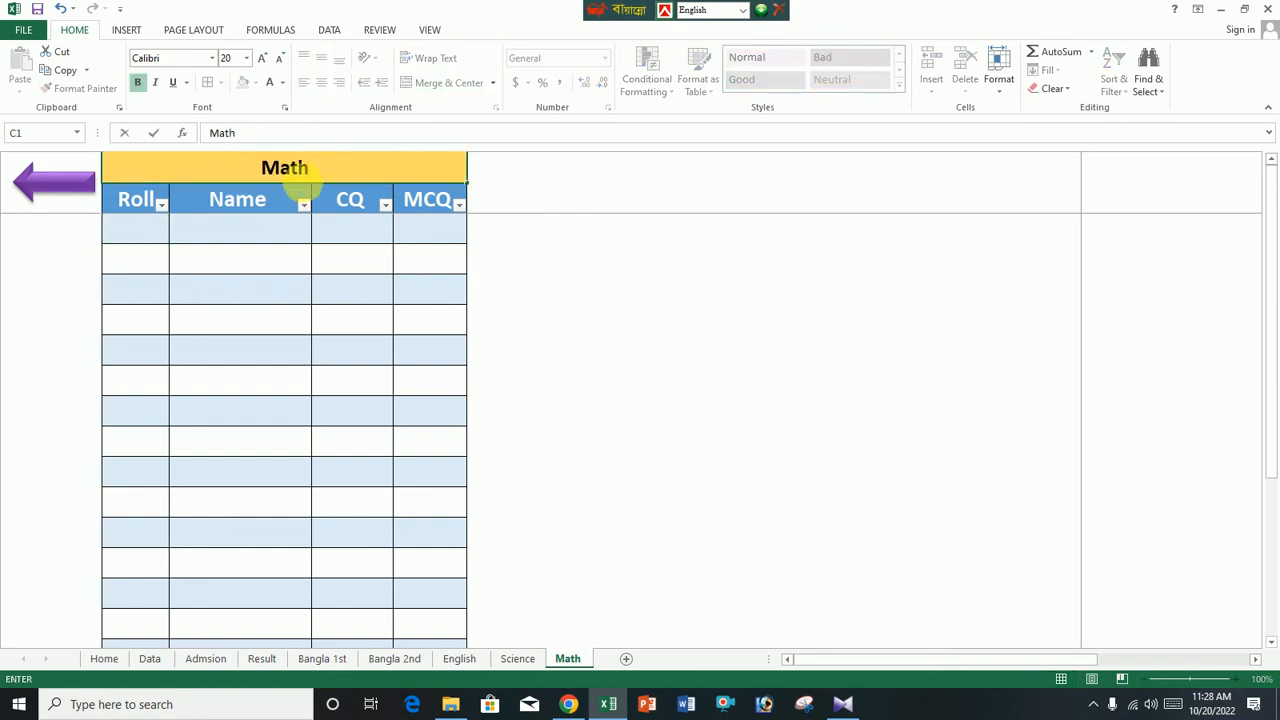
pyautogui.press('Return')
# On the Math sheet, link Roll cell C4 to Admsion with =Admsion!C5 and fill the formula through the Roll and Name columns
pyautogui.click(140, 232)
pyautogui.write('=')
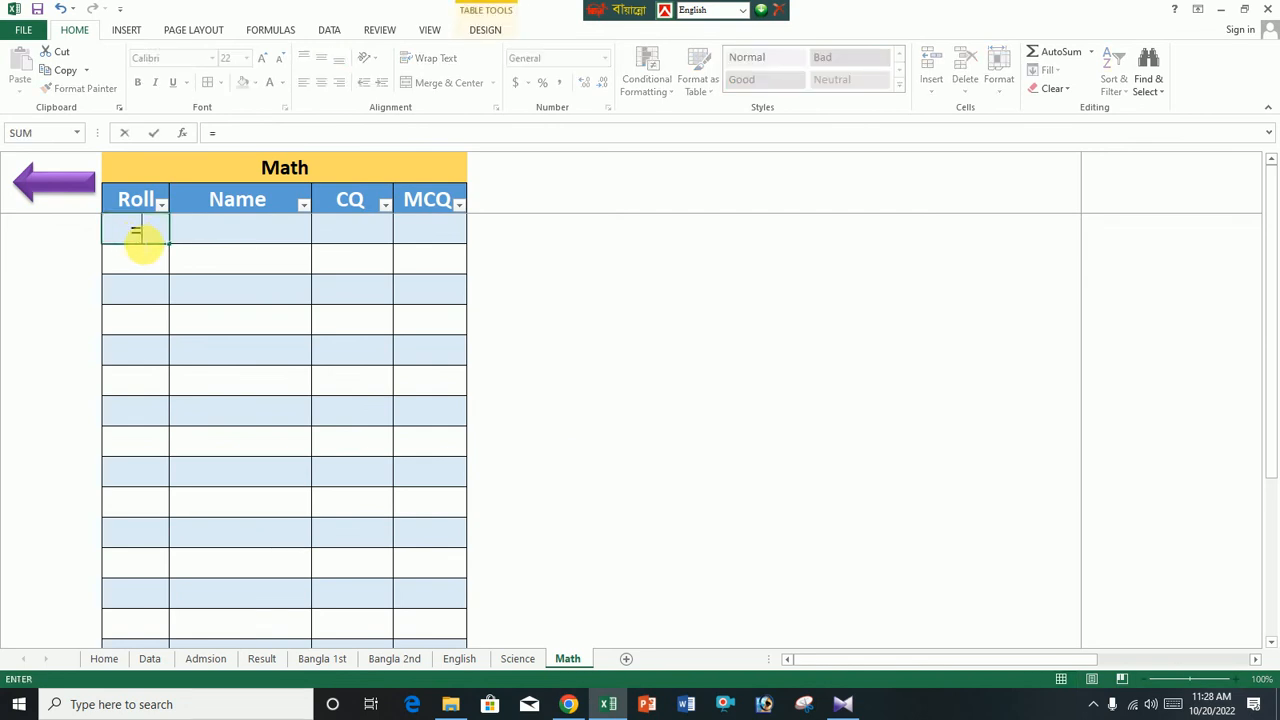
pyautogui.click(206, 658)
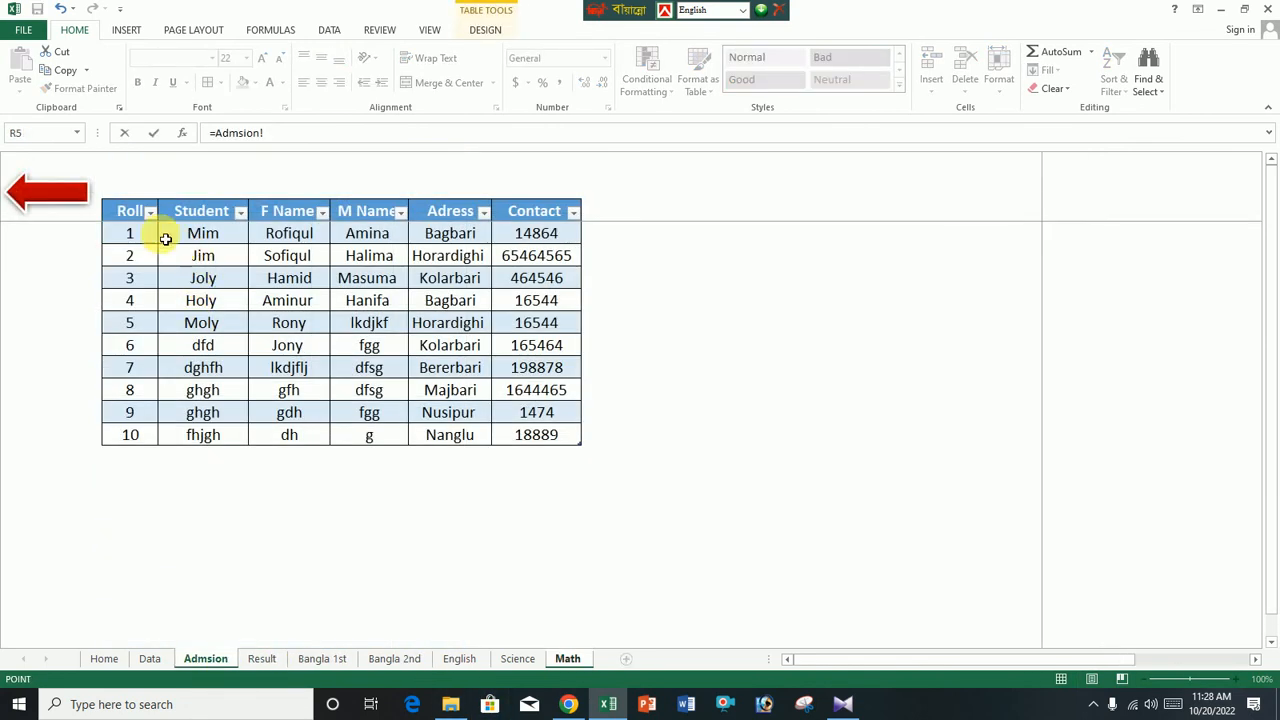
pyautogui.click(145, 236)
pyautogui.press('Return')
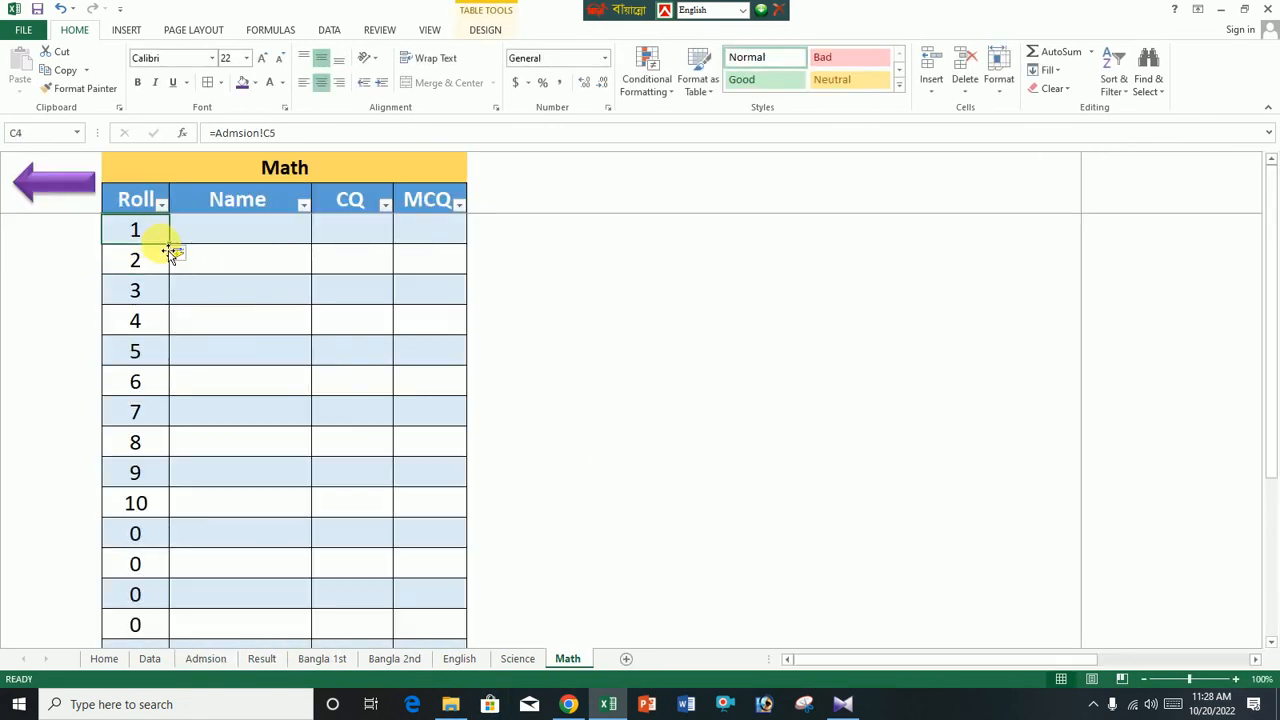
pyautogui.moveTo(174, 248); pyautogui.dragTo(303, 606)
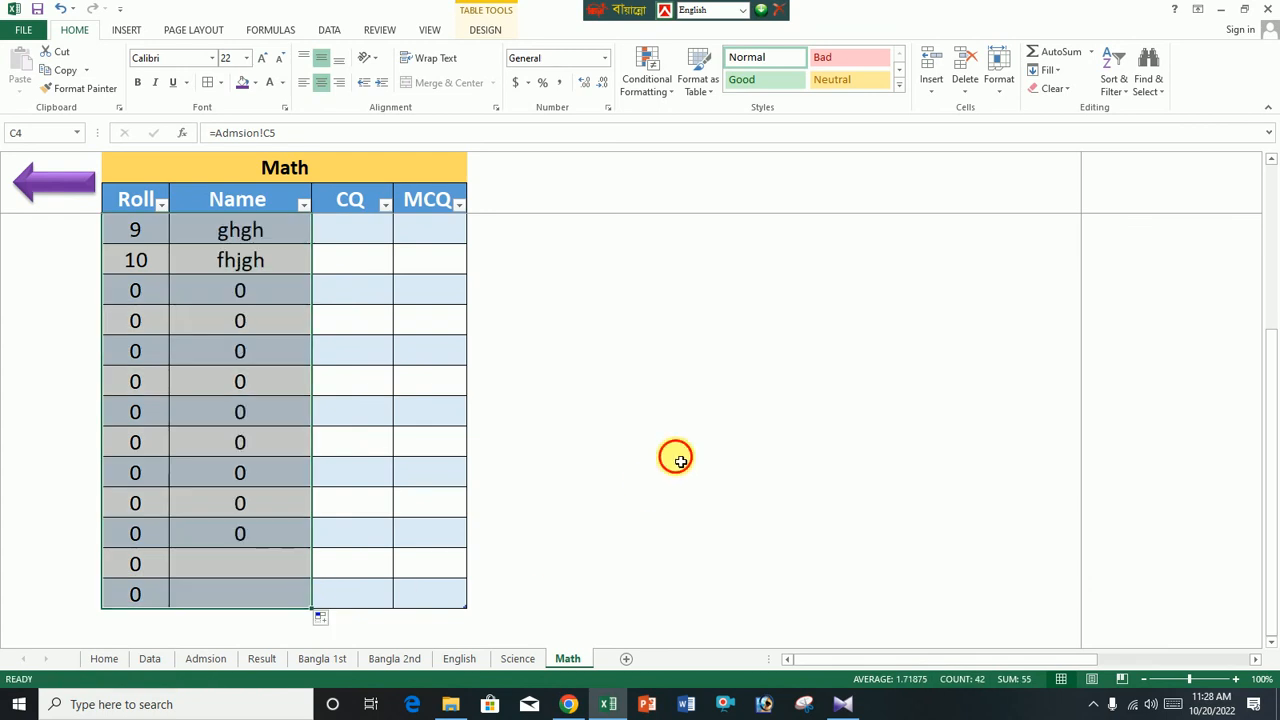
pyautogui.click(676, 448)
pyautogui.scroll(3, 320, 400)
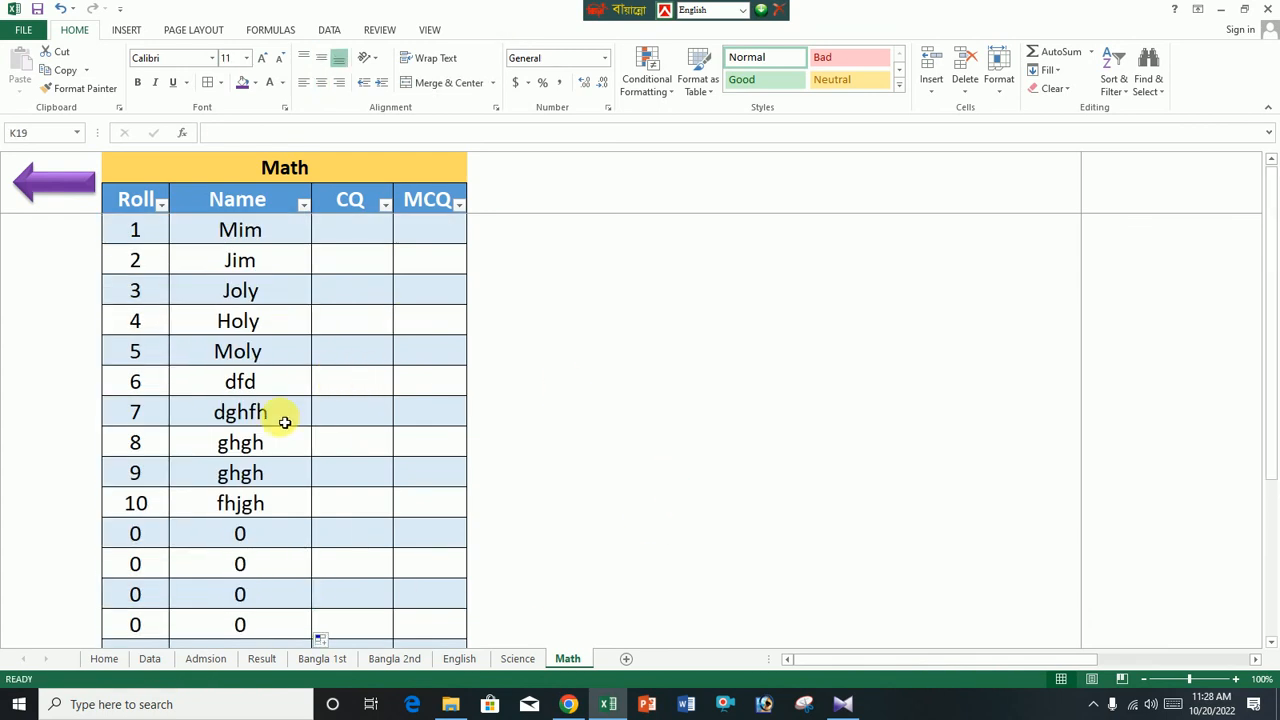
# Add a new row below the Admsion table with roll 11 and enter the student's name
pyautogui.click(206, 659)
pyautogui.click(205, 455)
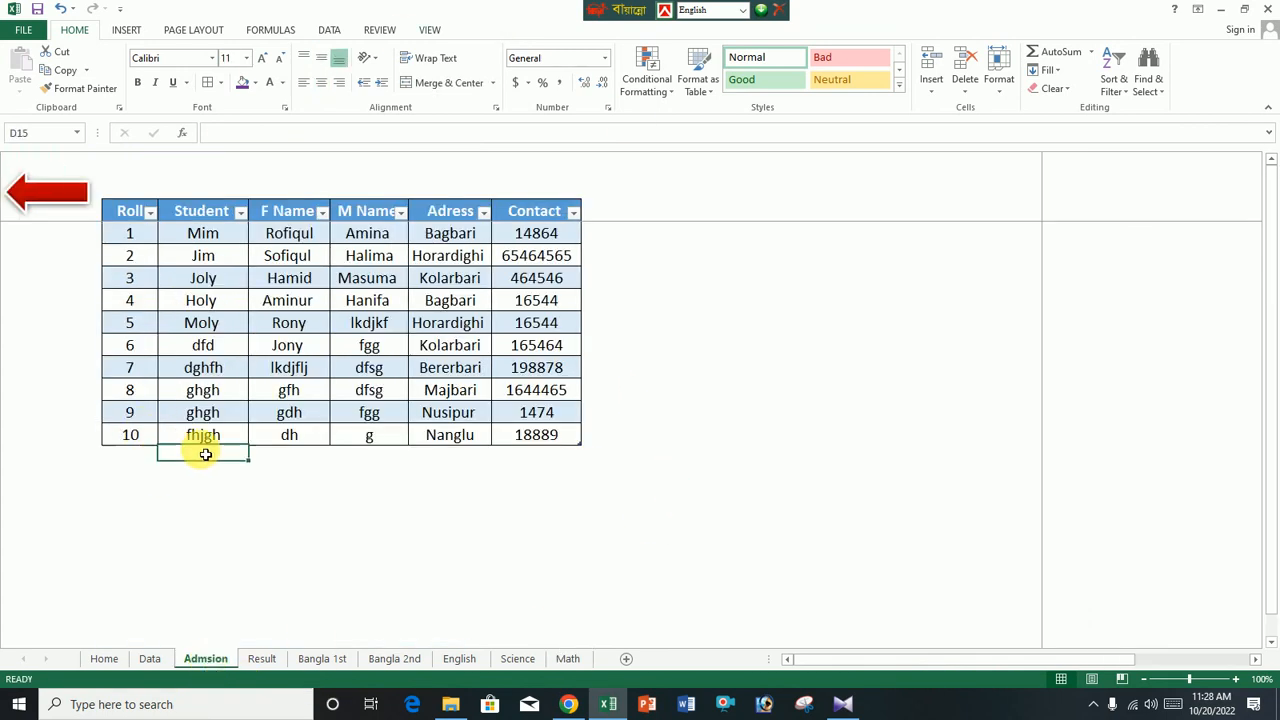
pyautogui.click(134, 458)
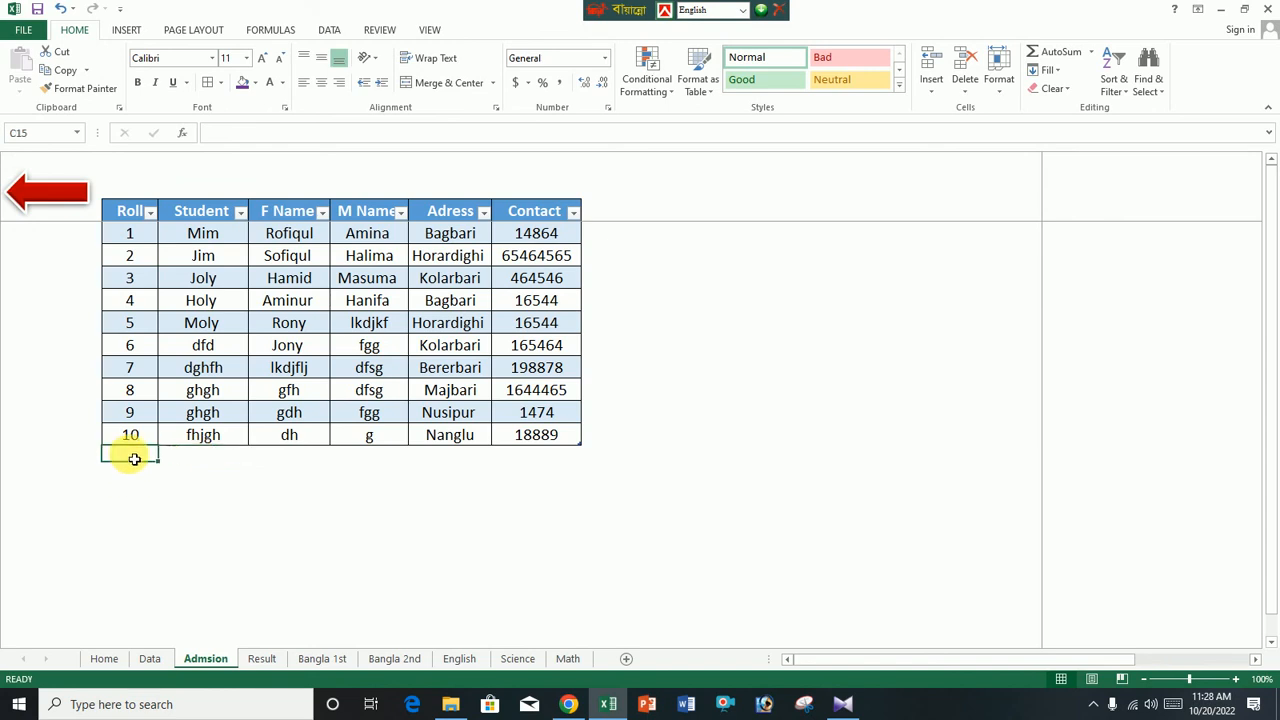
pyautogui.write('11')
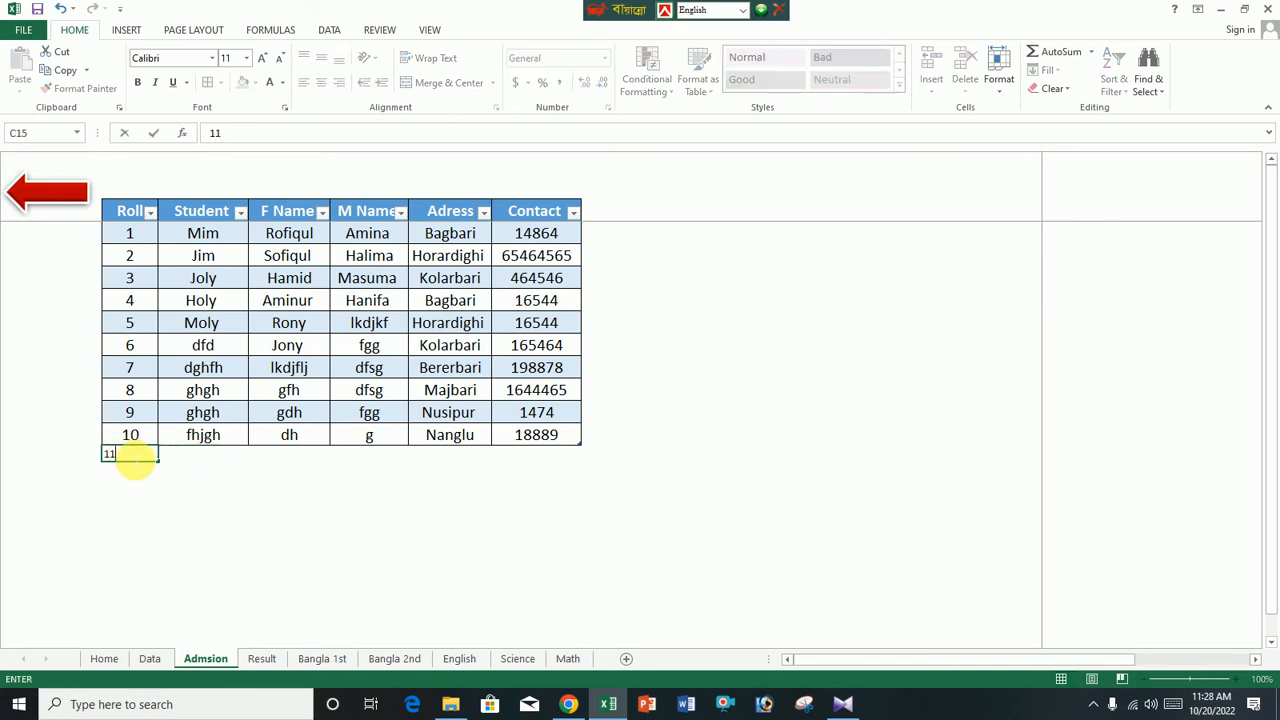
pyautogui.click(222, 461)
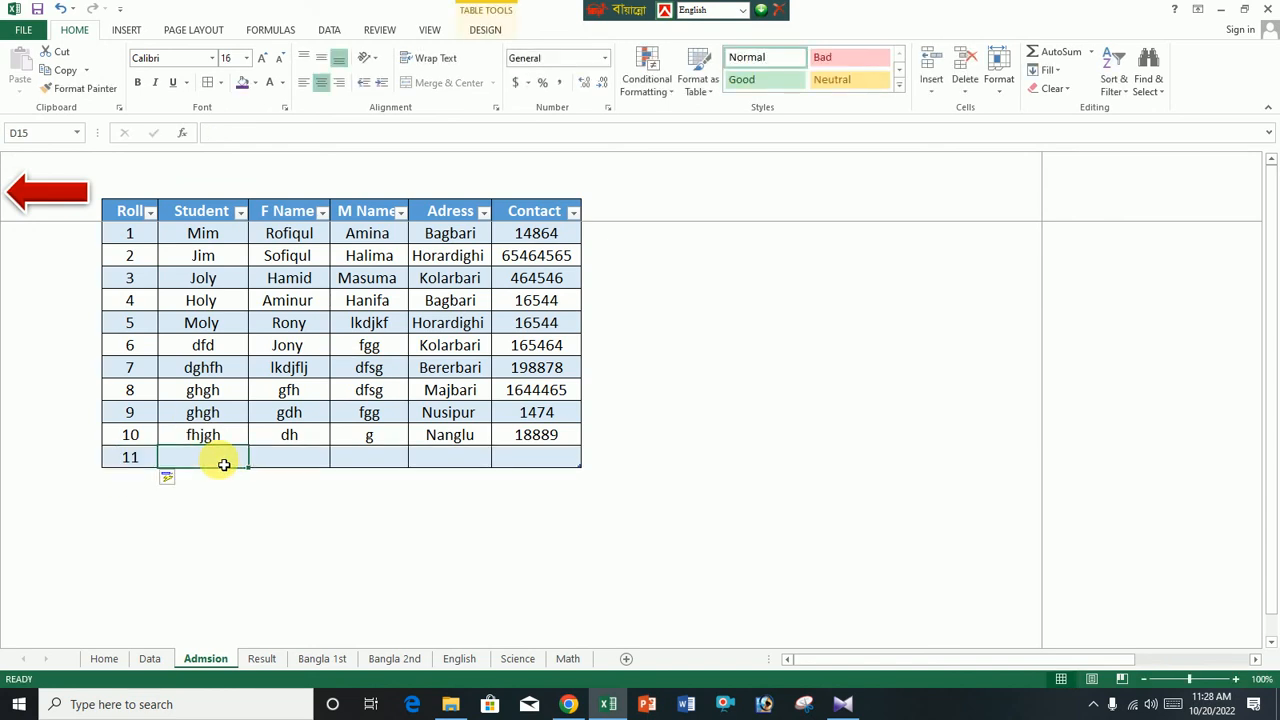
pyautogui.write('Aman')
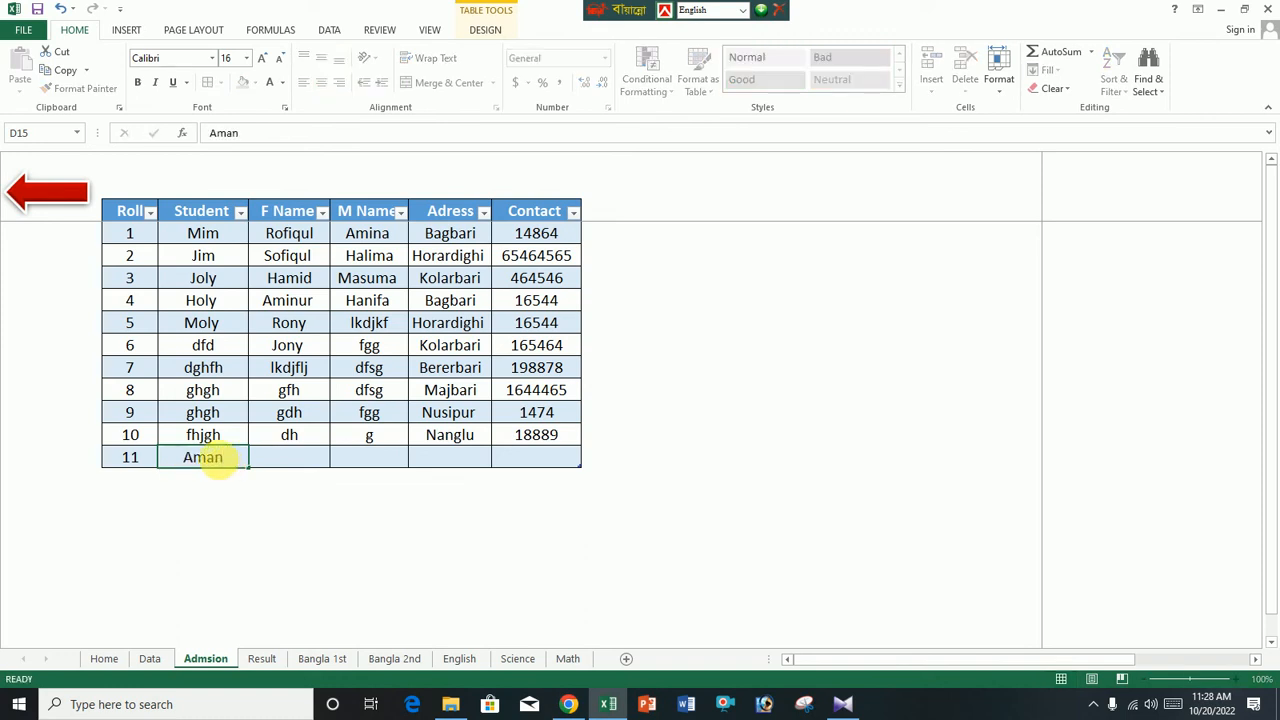
# Fill the roll 11 row of the Admsion table with the placeholder kkkk under F Name and ddd under M Name
pyautogui.press('Tab')
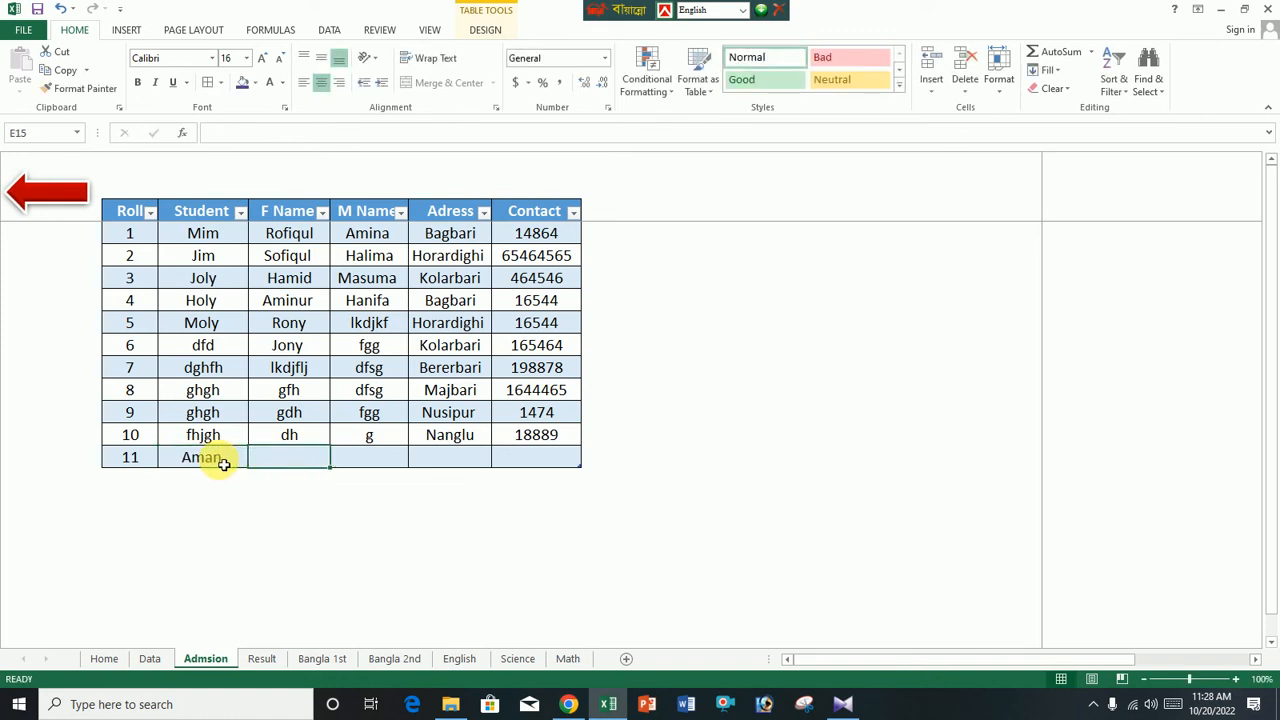
pyautogui.write('A')
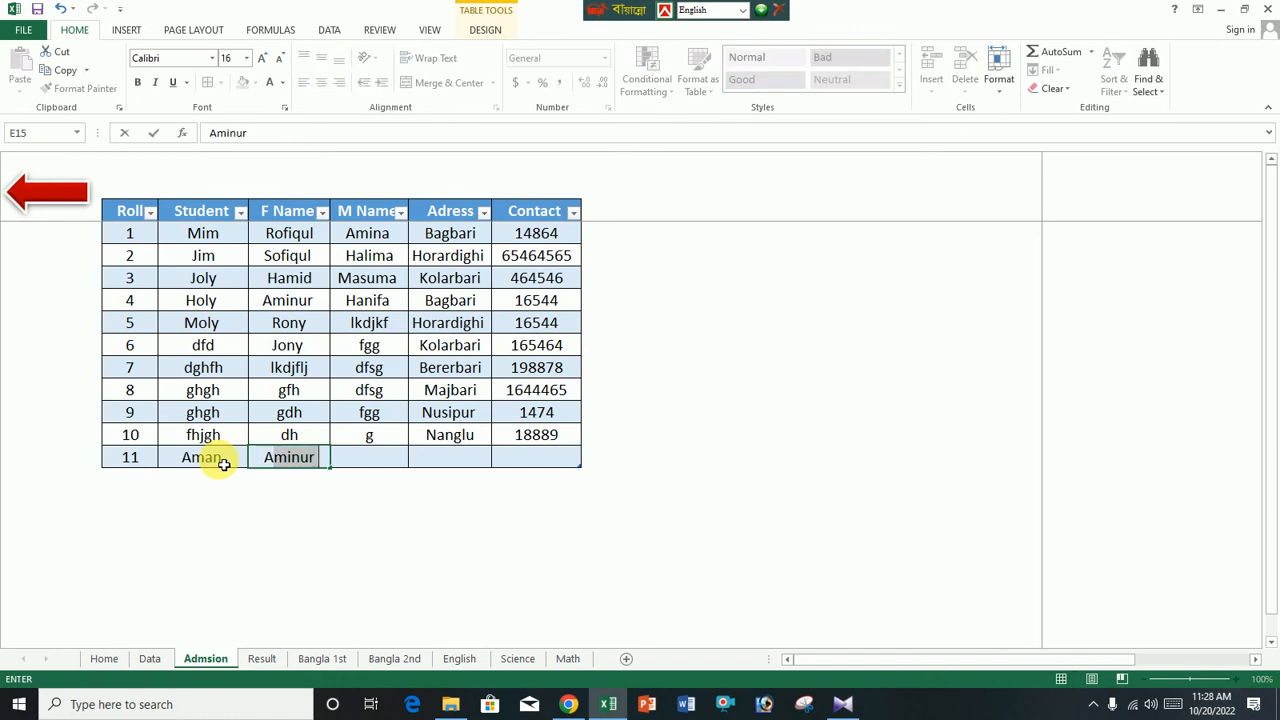
pyautogui.press('BackSpace')
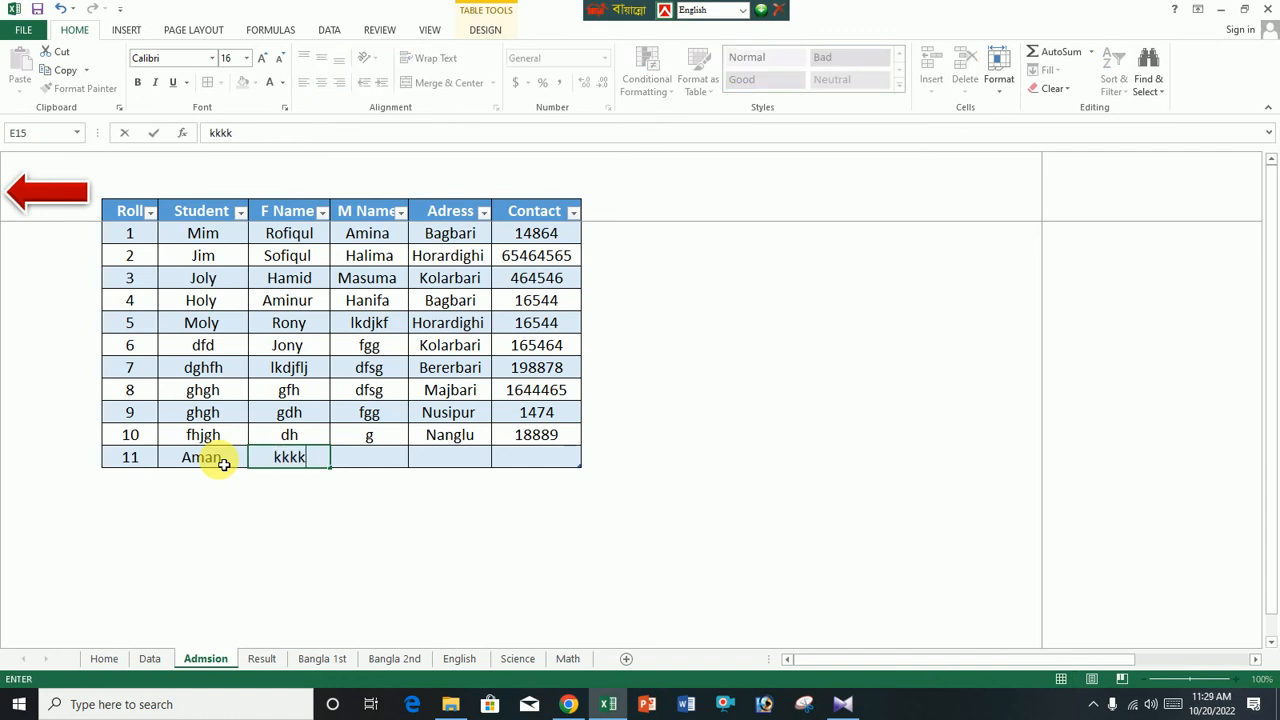
pyautogui.press('Tab')
pyautogui.write('ddd')
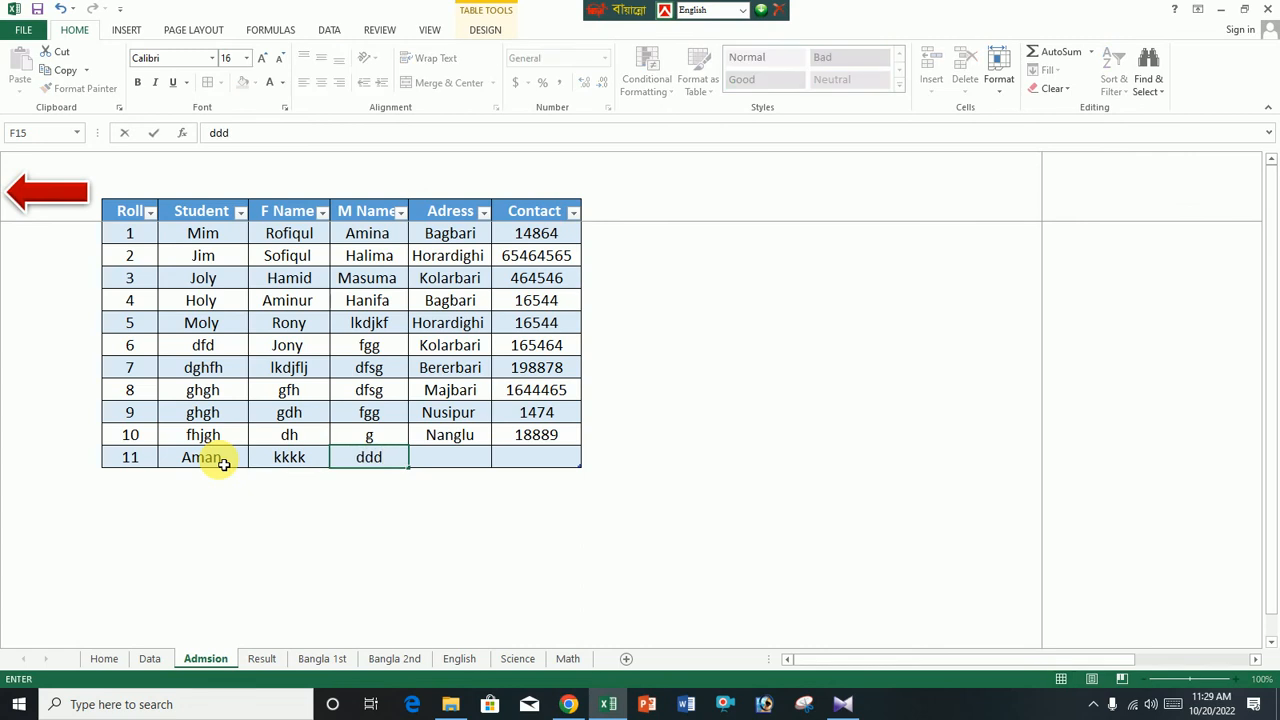
# Enter the student's address and contact number in the roll 11 row of the Admsion table
pyautogui.click(452, 466)
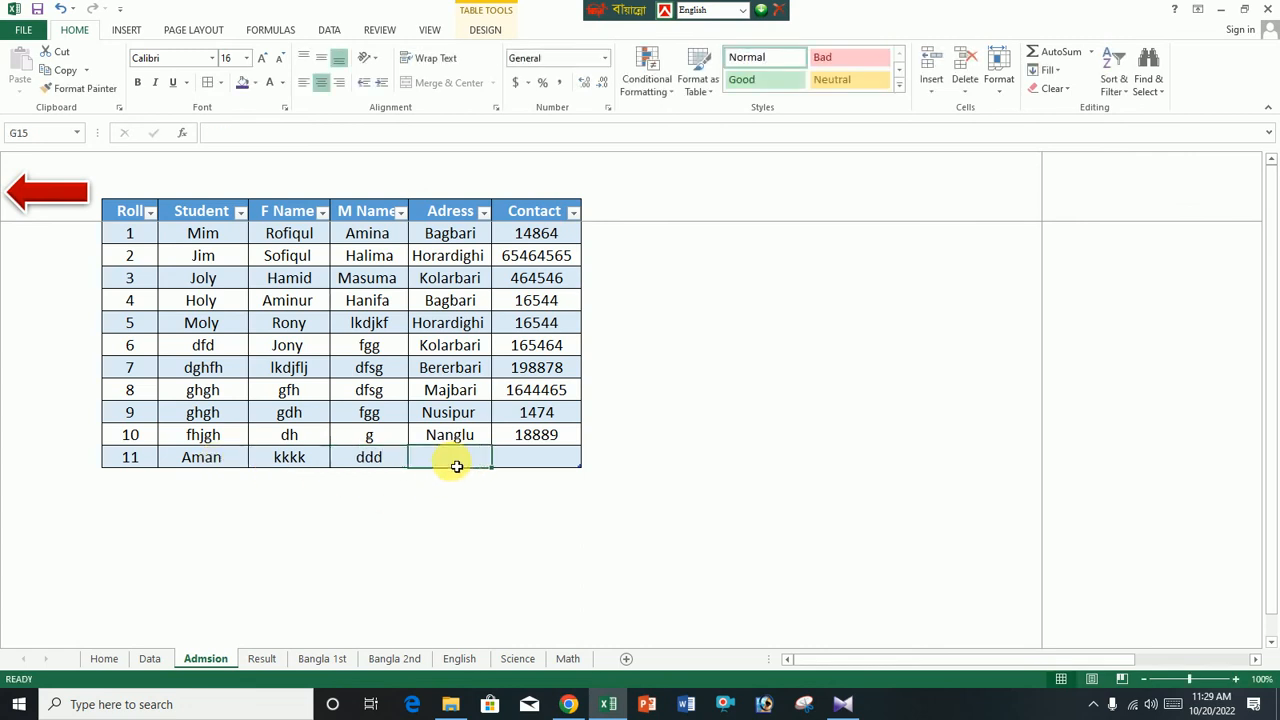
pyautogui.write('Kolarbari')
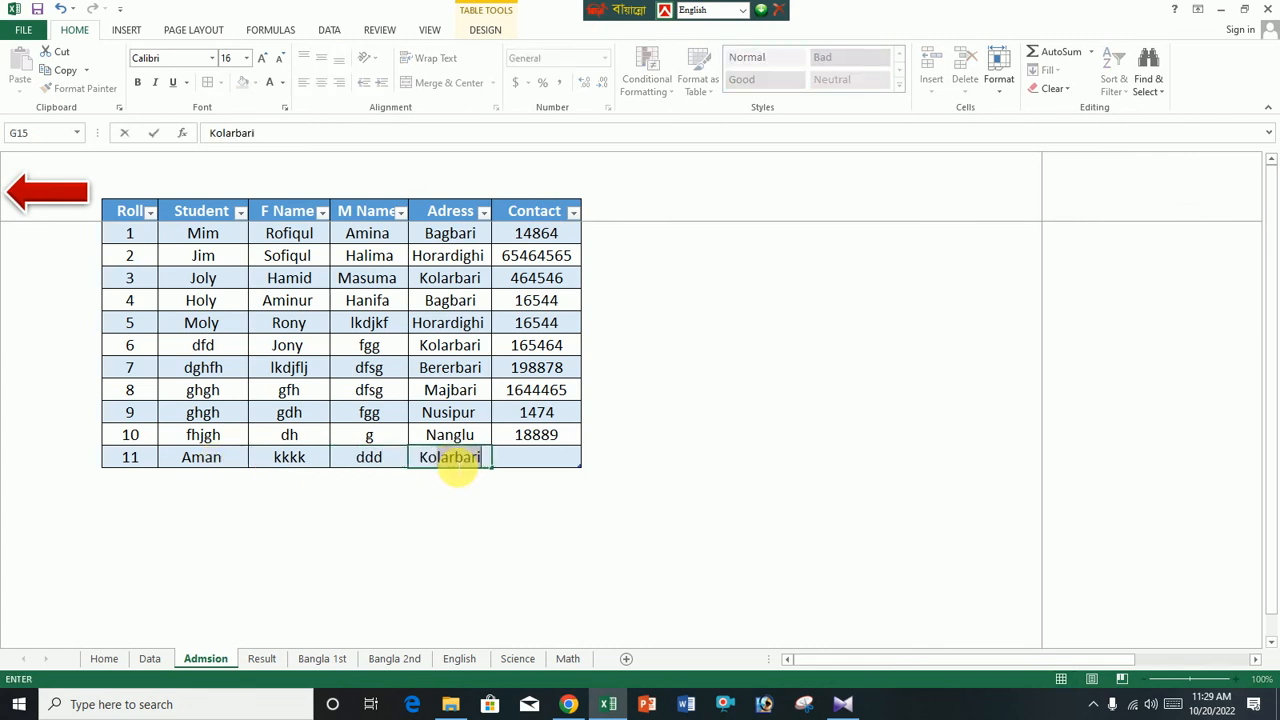
pyautogui.press('Tab')
pyautogui.write('564')
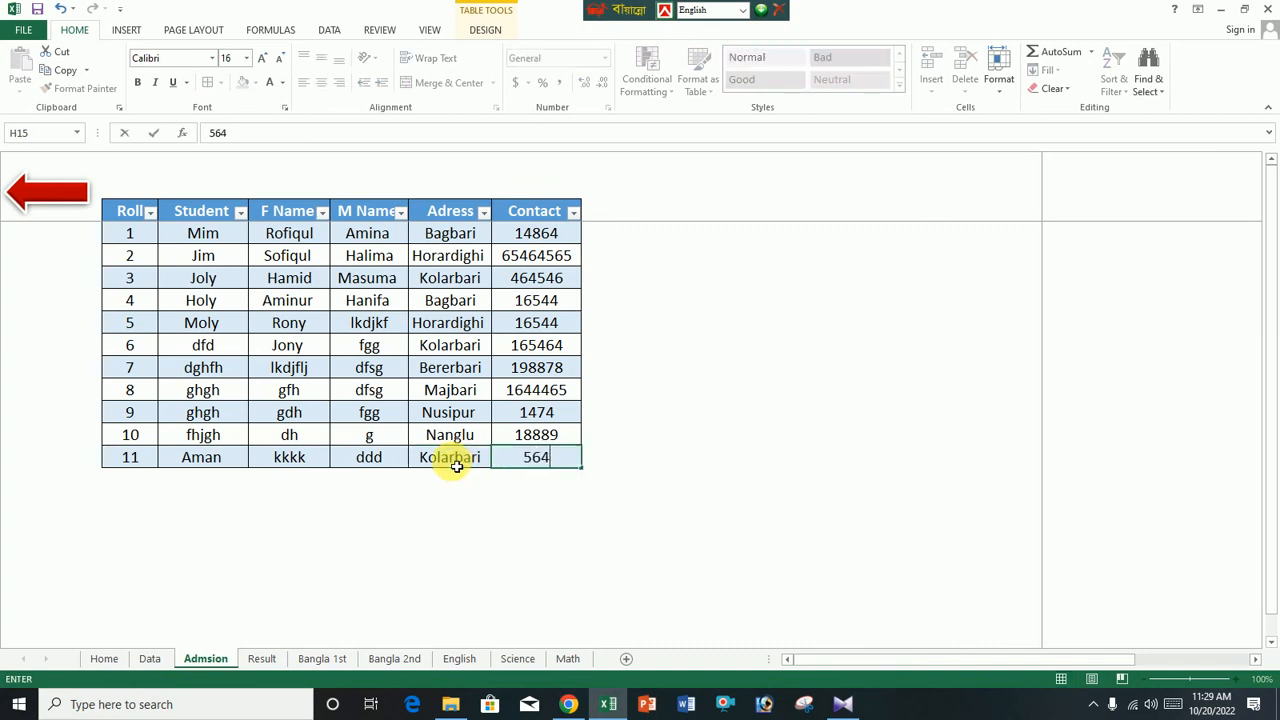
pyautogui.write('654')
pyautogui.click(820, 543)
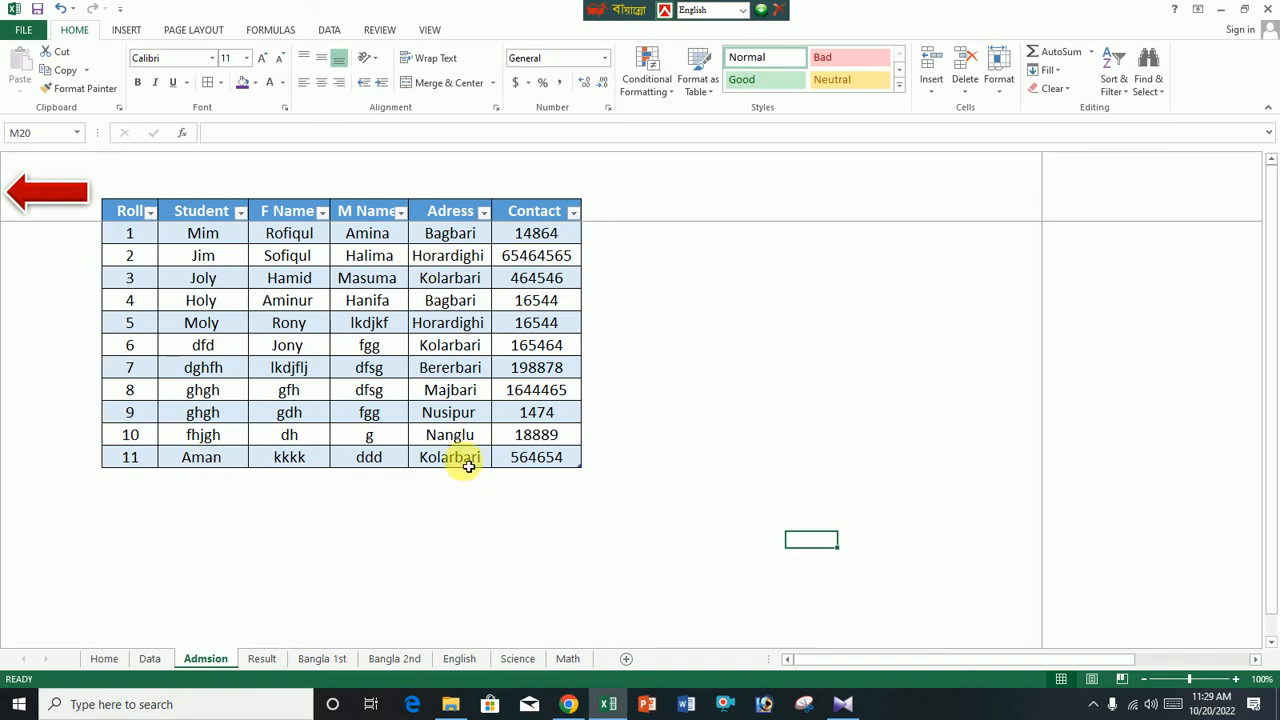
# Check the Bangla 1st, Bangla 2nd and English sheets for the new roll 11 student
pyautogui.click(318, 658)
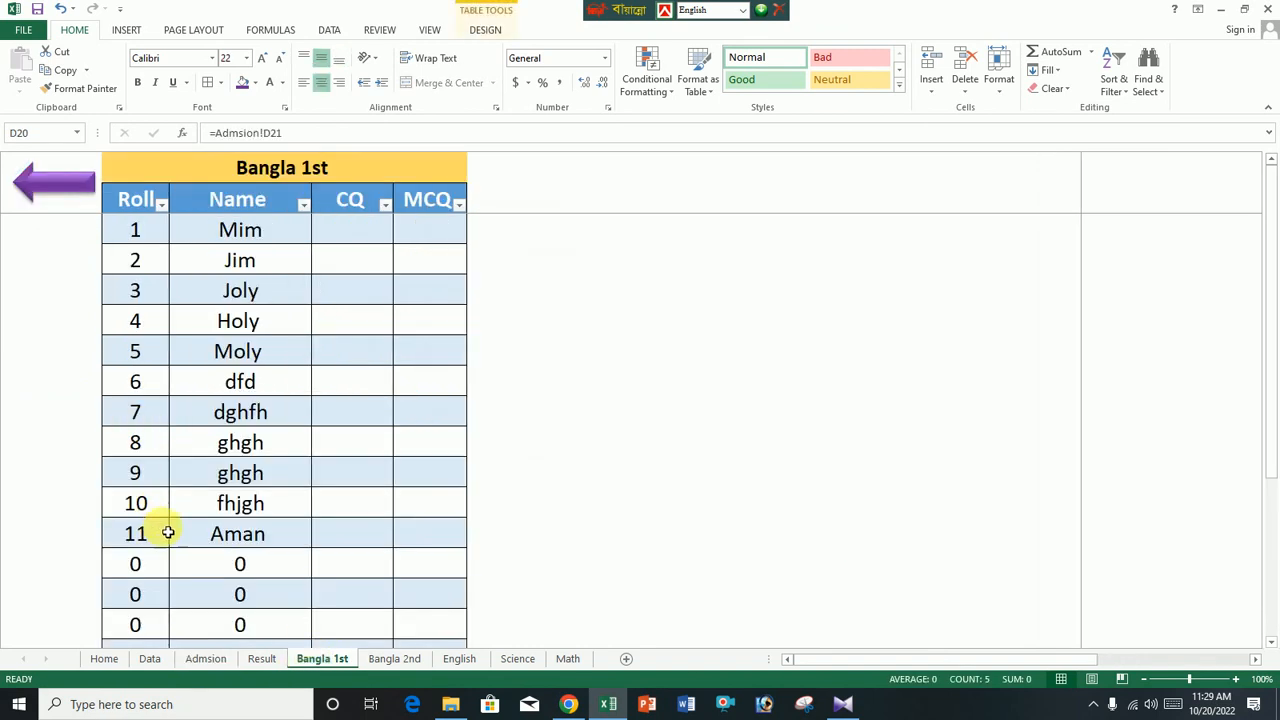
pyautogui.click(383, 659)
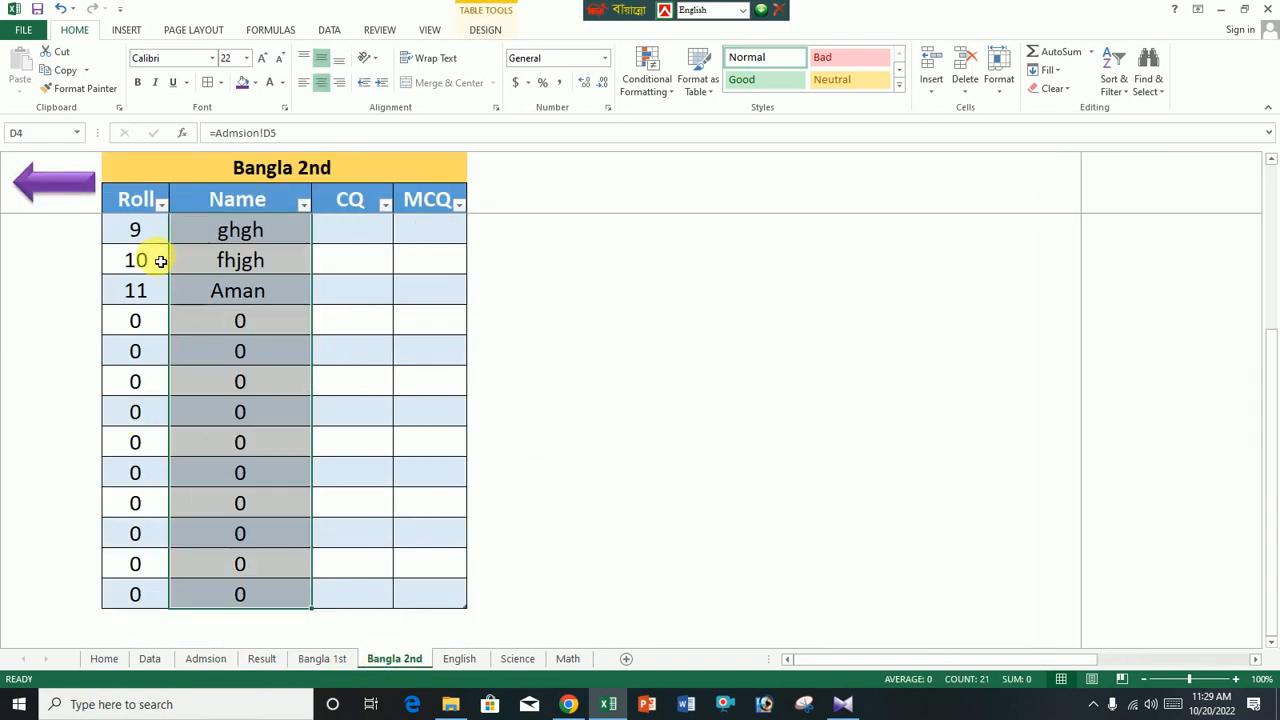
pyautogui.click(458, 657)
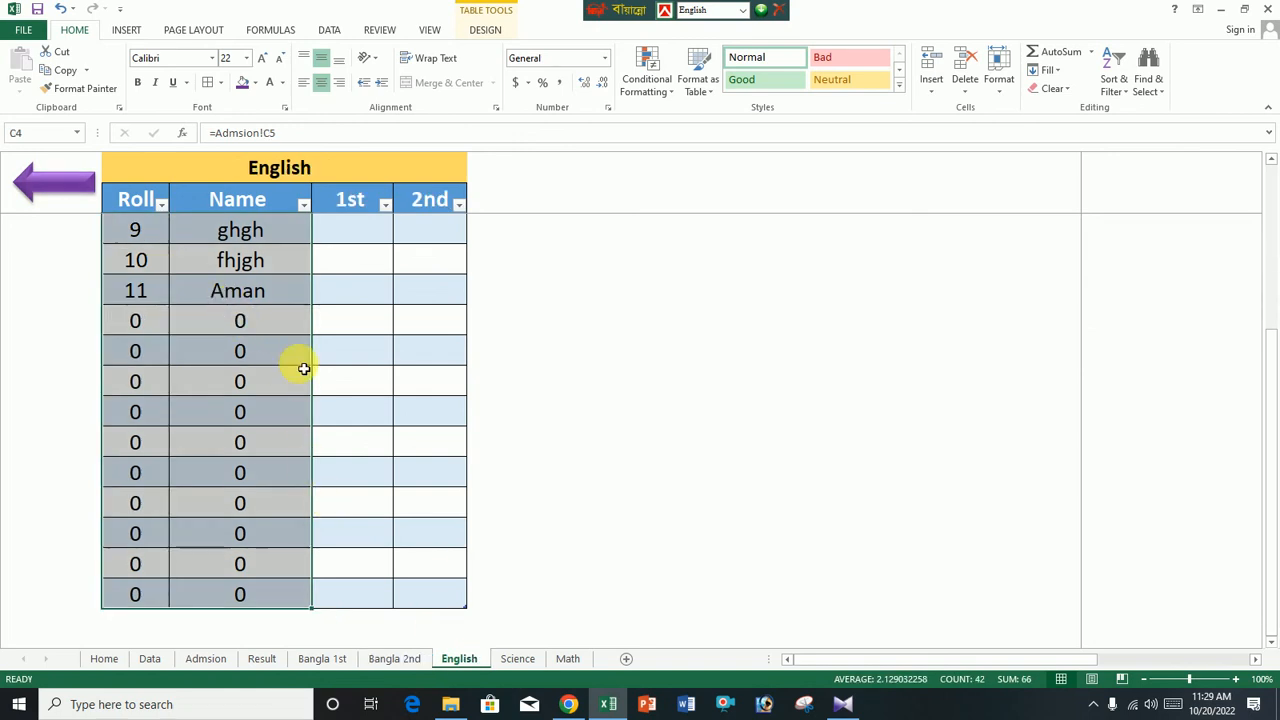
pyautogui.click(645, 405)
# On the Bangla 1st sheet, enter CQ mark 50 and MCQ mark 24 for roll 1
pyautogui.click(322, 659)
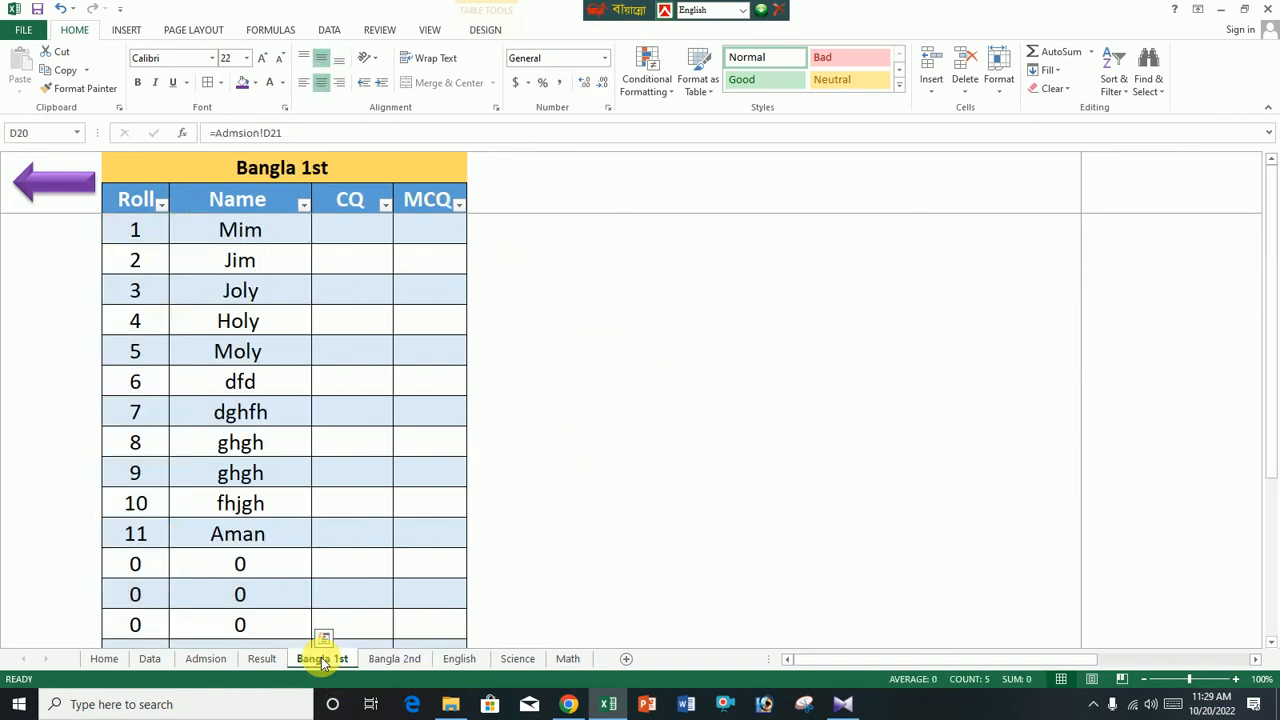
pyautogui.click(349, 239)
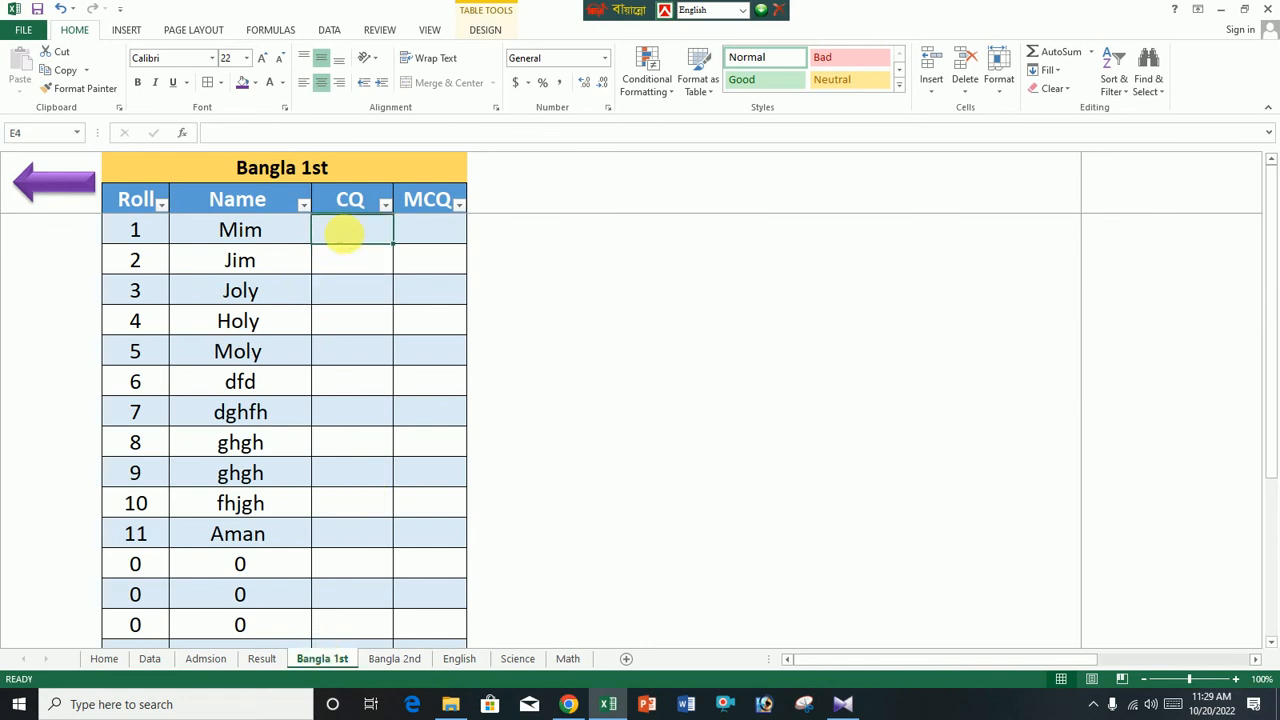
pyautogui.write('50')
pyautogui.press('Tab')
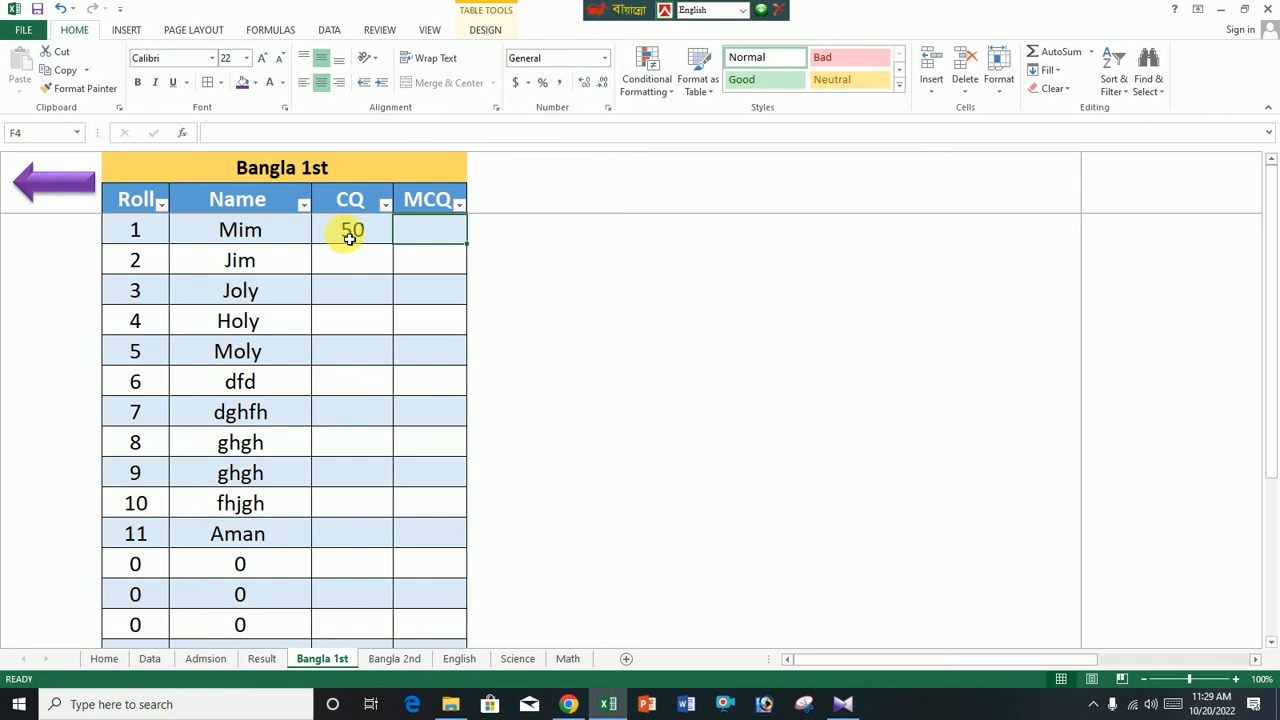
pyautogui.write('24')
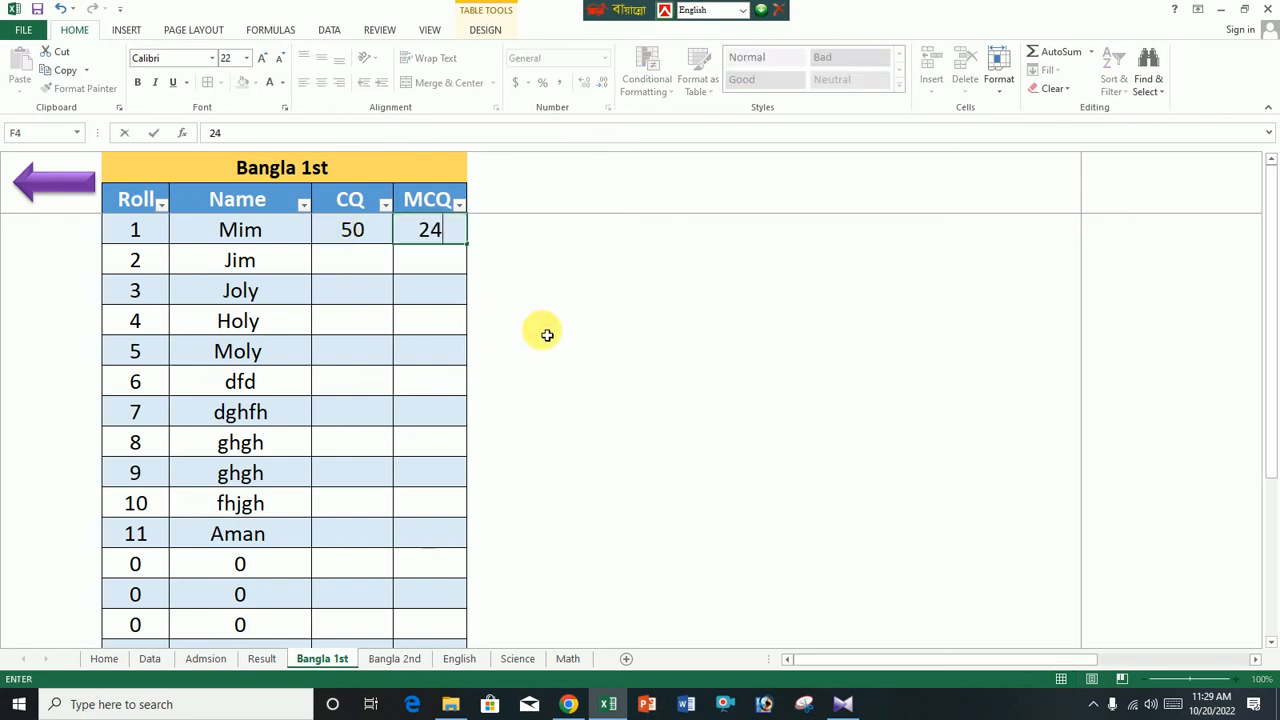
pyautogui.click(543, 322)
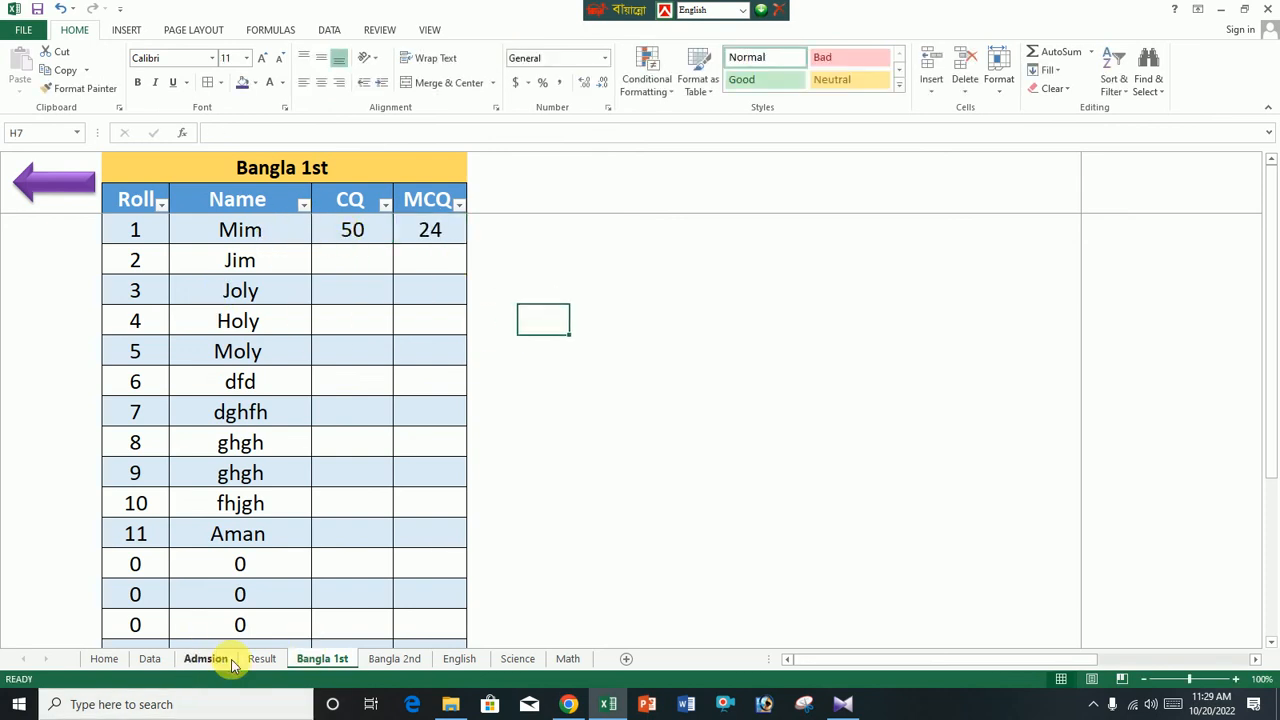
# Check the Data sheet for the new student's details and the roll 1 Bangla 1st marks
pyautogui.click(151, 659)
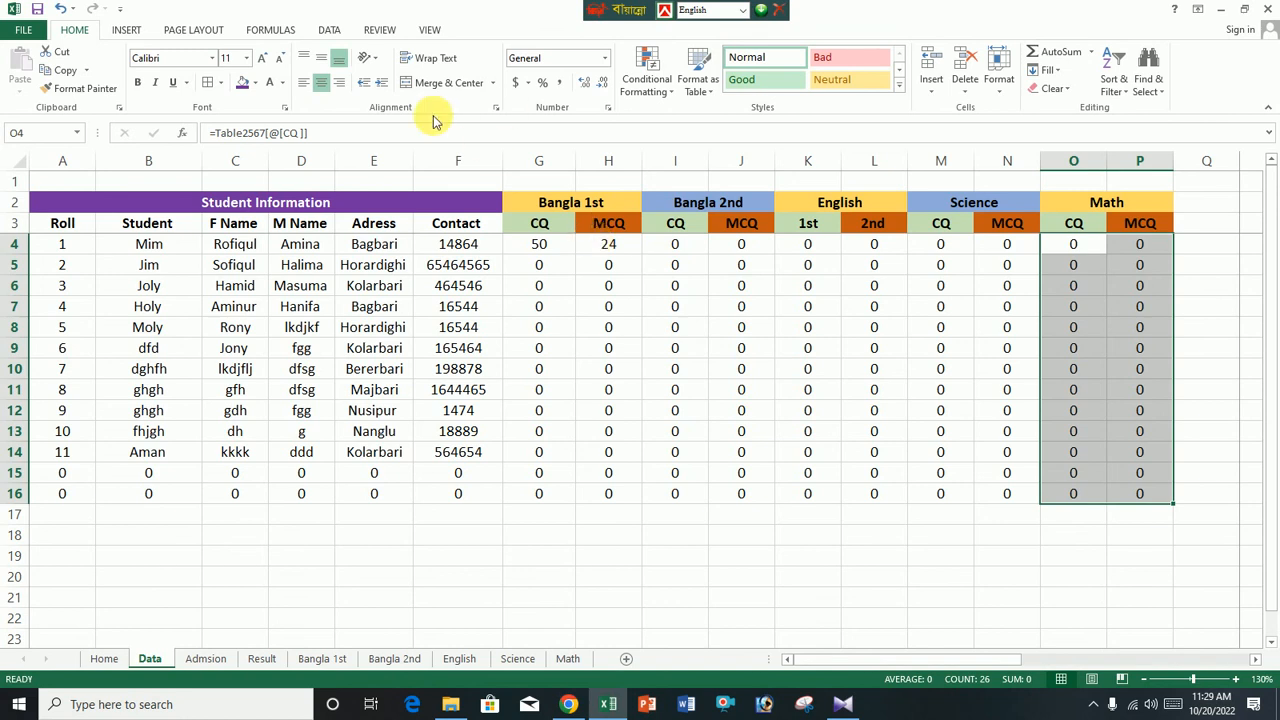
pyautogui.click(743, 598)
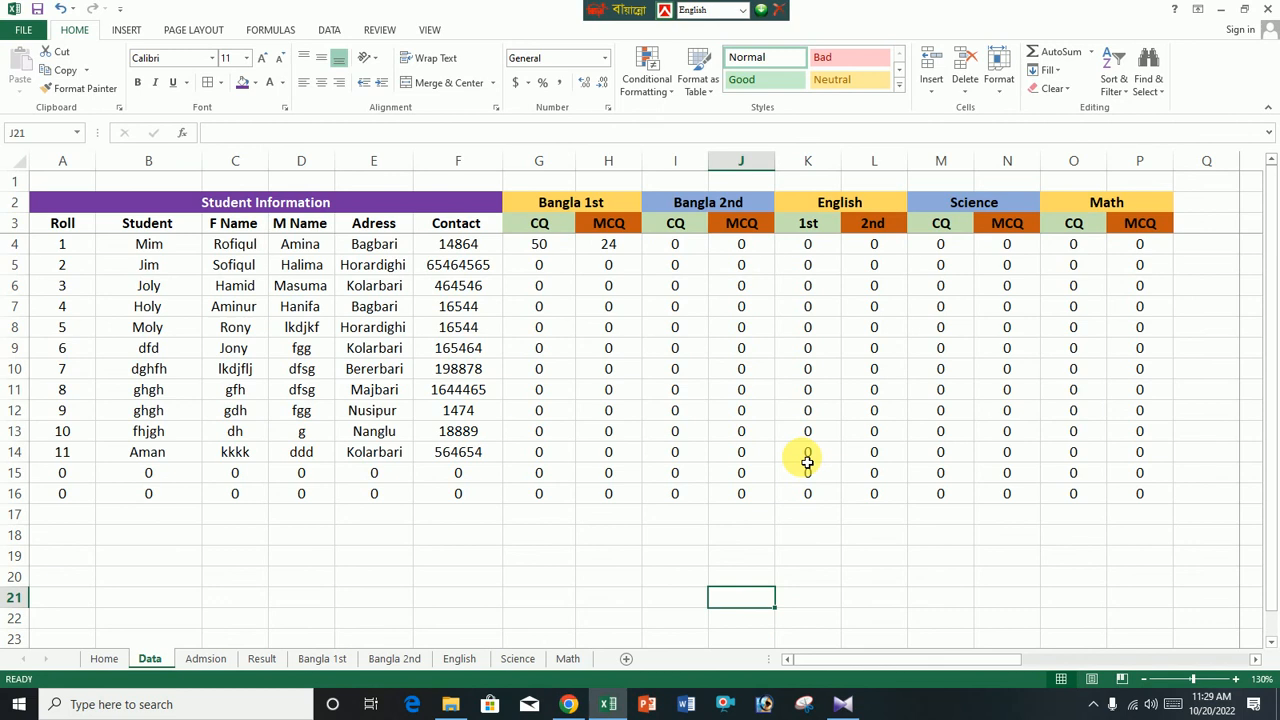
pyautogui.click(1095, 706)
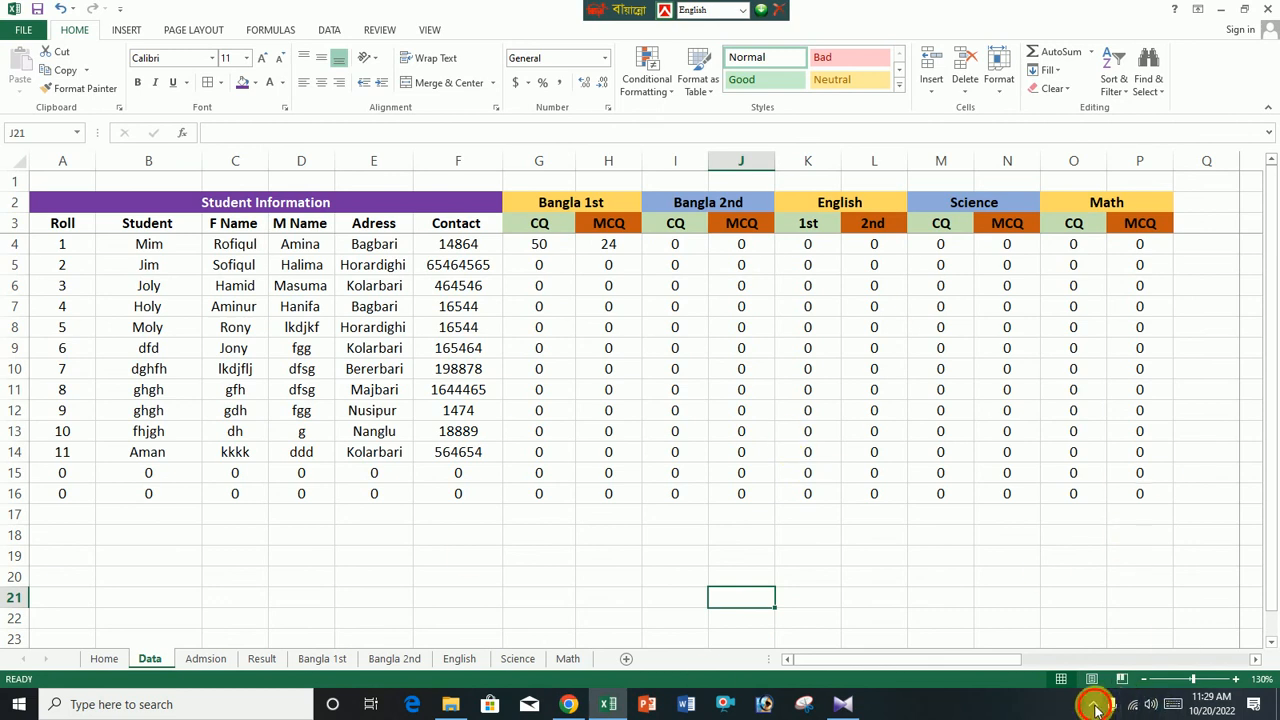